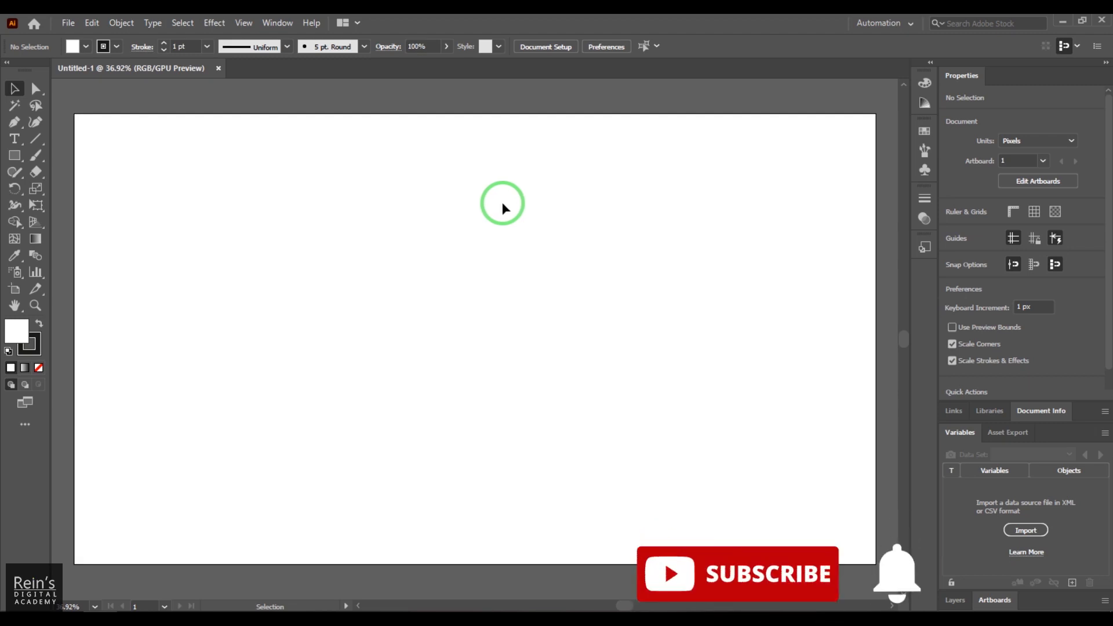
- Draw a hexagon about 594 px wide and 599 px high with the Polygon tool and move it near the artboard's middle
{"action": "left_click_drag", "start_coordinate": [16, 161], "coordinate": [97, 155]}
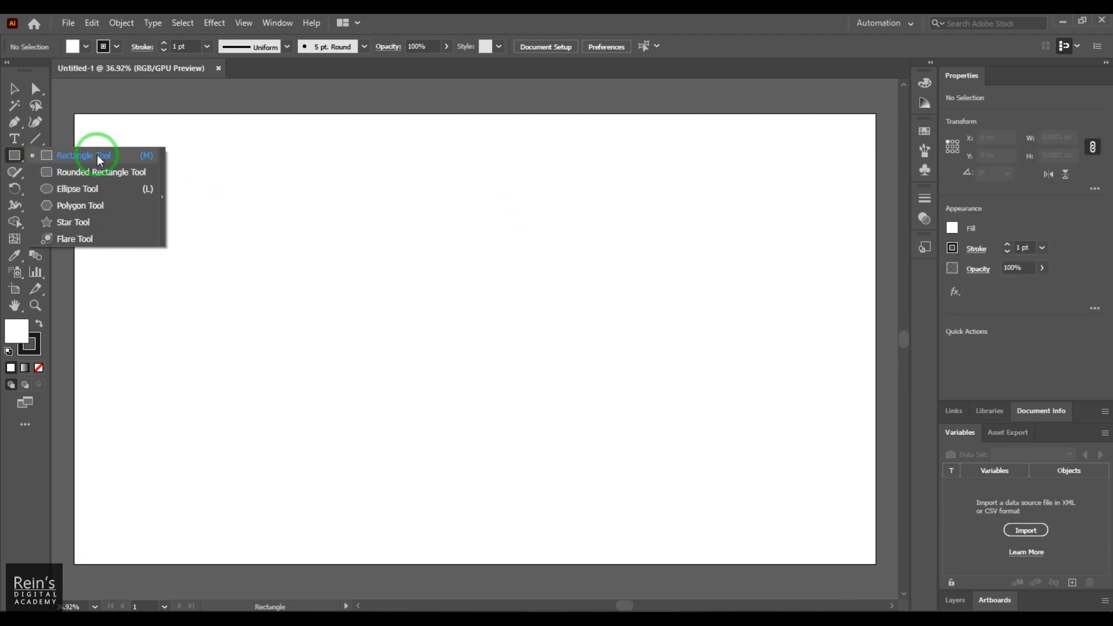
{"action": "left_click_drag", "start_coordinate": [96, 155], "coordinate": [98, 204]}
{"action": "left_click_drag", "start_coordinate": [382, 273], "coordinate": [467, 347]}
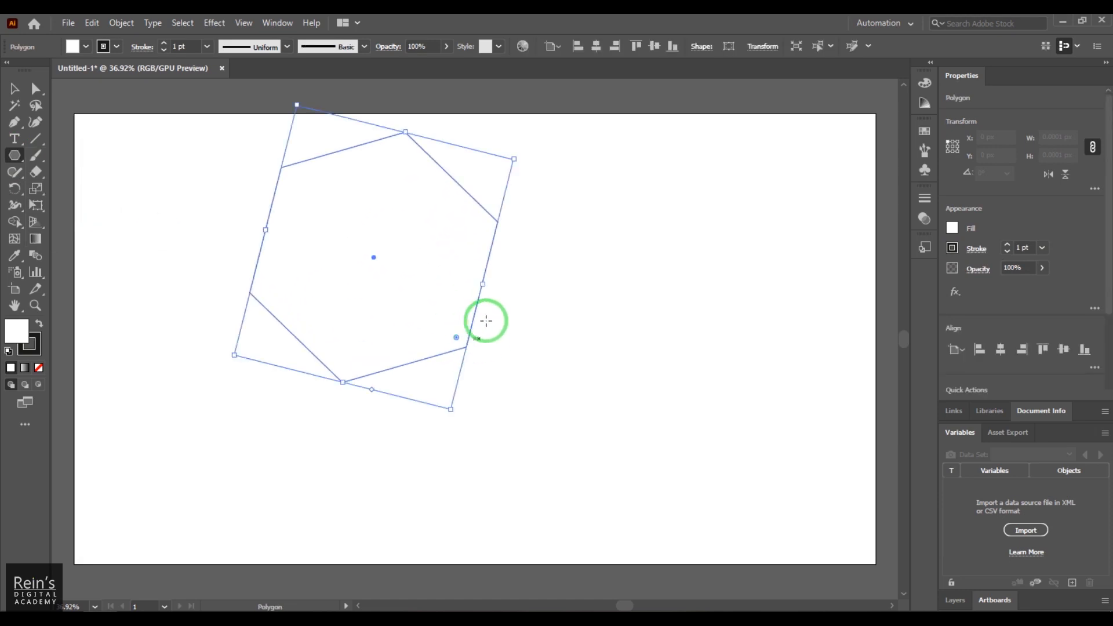
{"action": "left_click", "coordinate": [14, 89]}
{"action": "left_click_drag", "start_coordinate": [373, 252], "coordinate": [427, 328]}
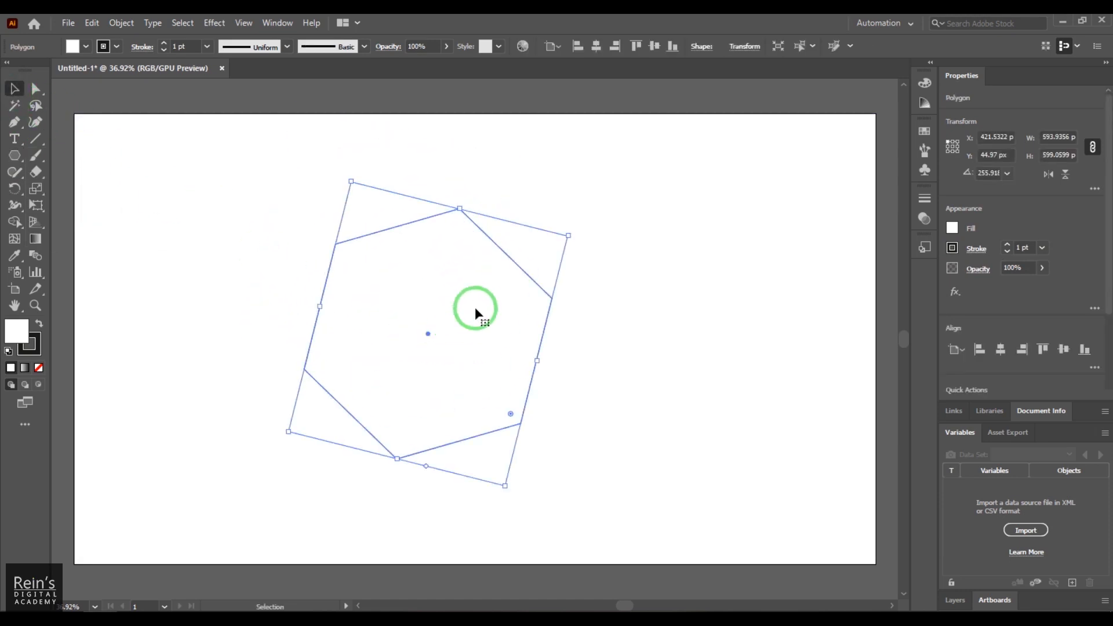
{"action": "left_click", "coordinate": [566, 90]}
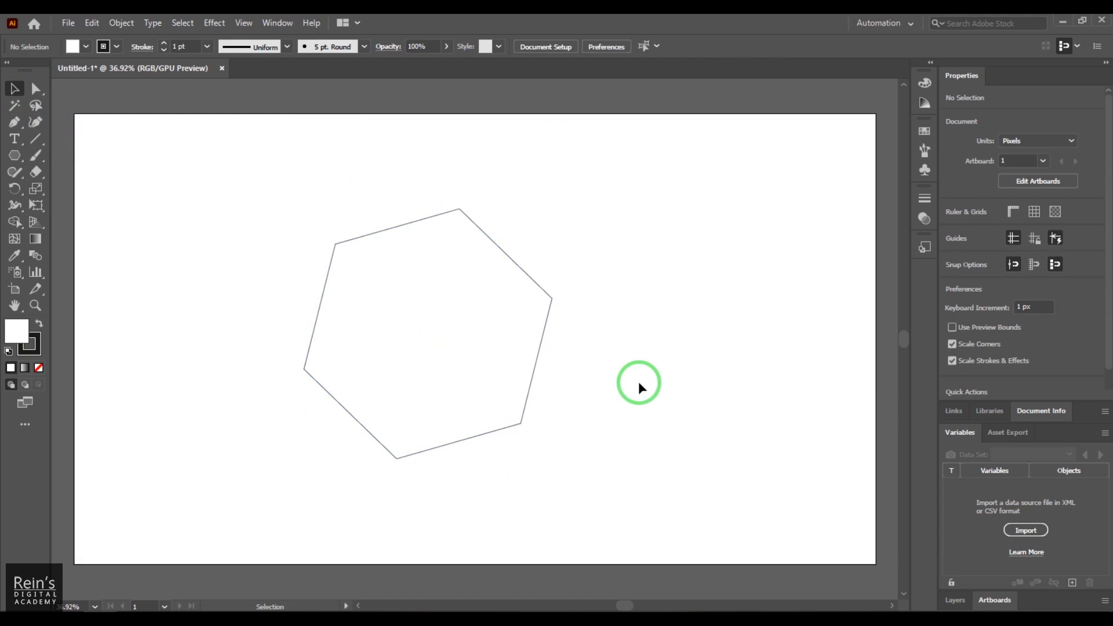
{"action": "left_click_drag", "start_coordinate": [589, 225], "coordinate": [444, 302]}
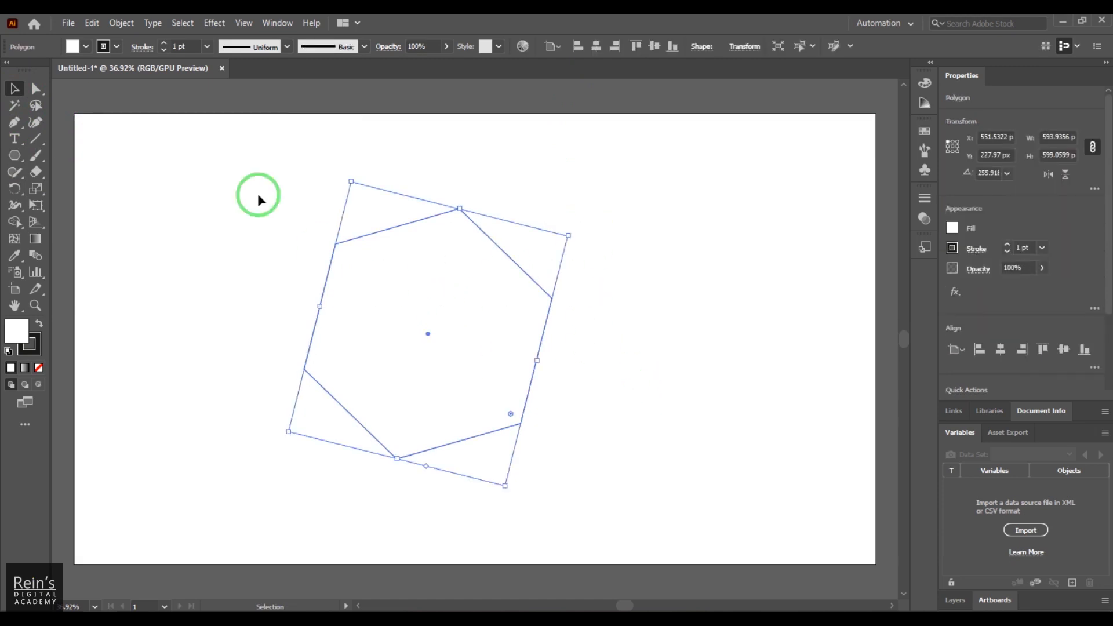
- Fill the hexagon with CMYK Magenta and give it a dark navy blue stroke
{"action": "left_click", "coordinate": [104, 48]}
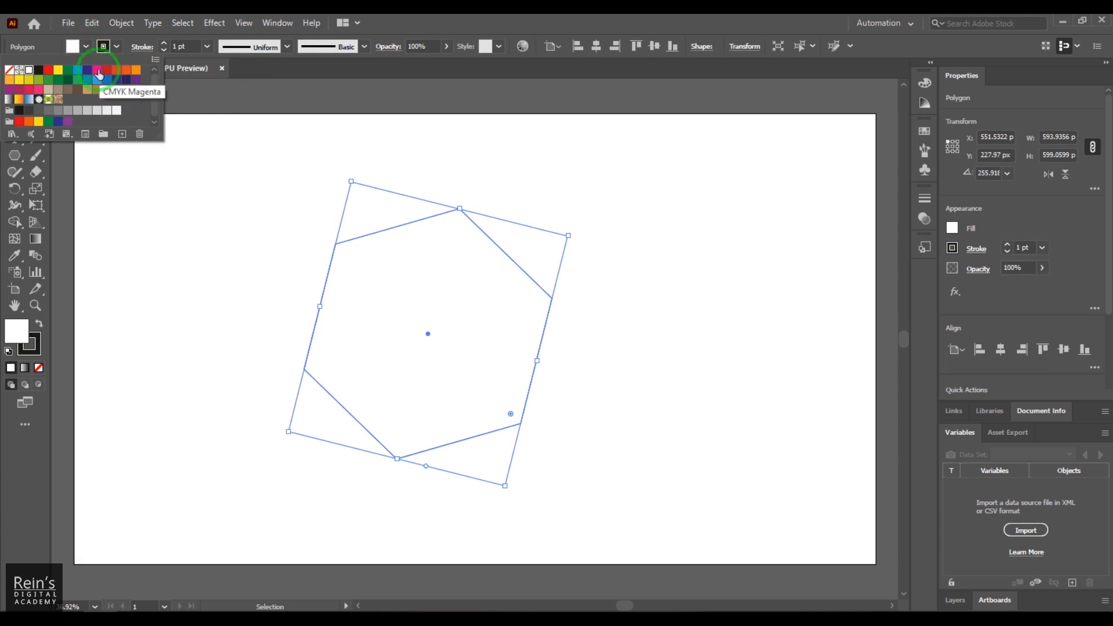
{"action": "left_click", "coordinate": [98, 73]}
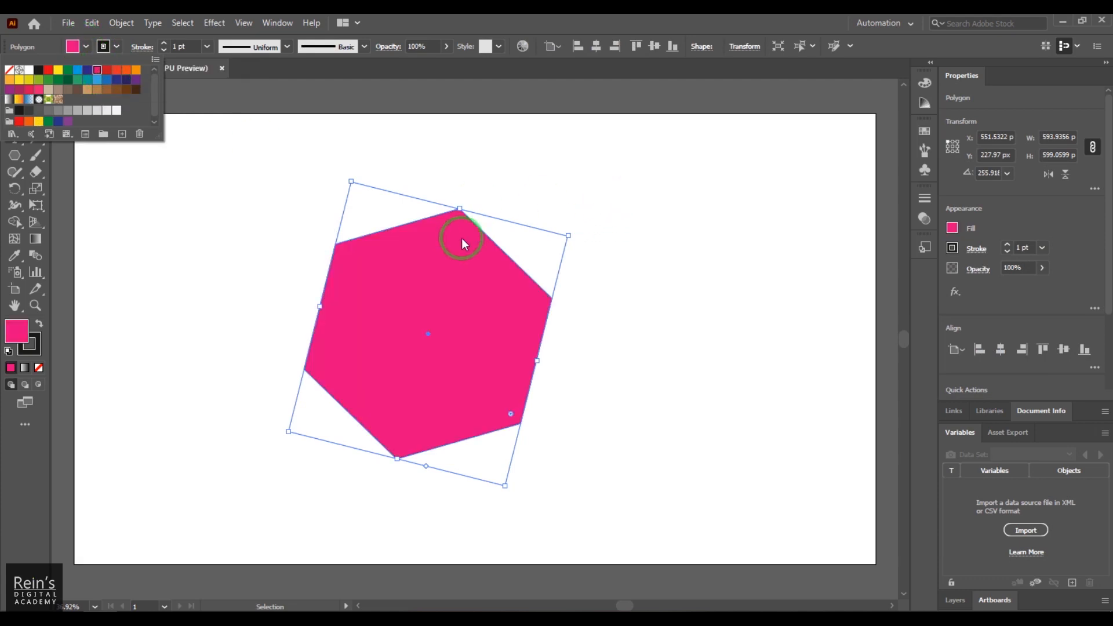
{"action": "left_click", "coordinate": [104, 46]}
{"action": "left_click", "coordinate": [105, 46]}
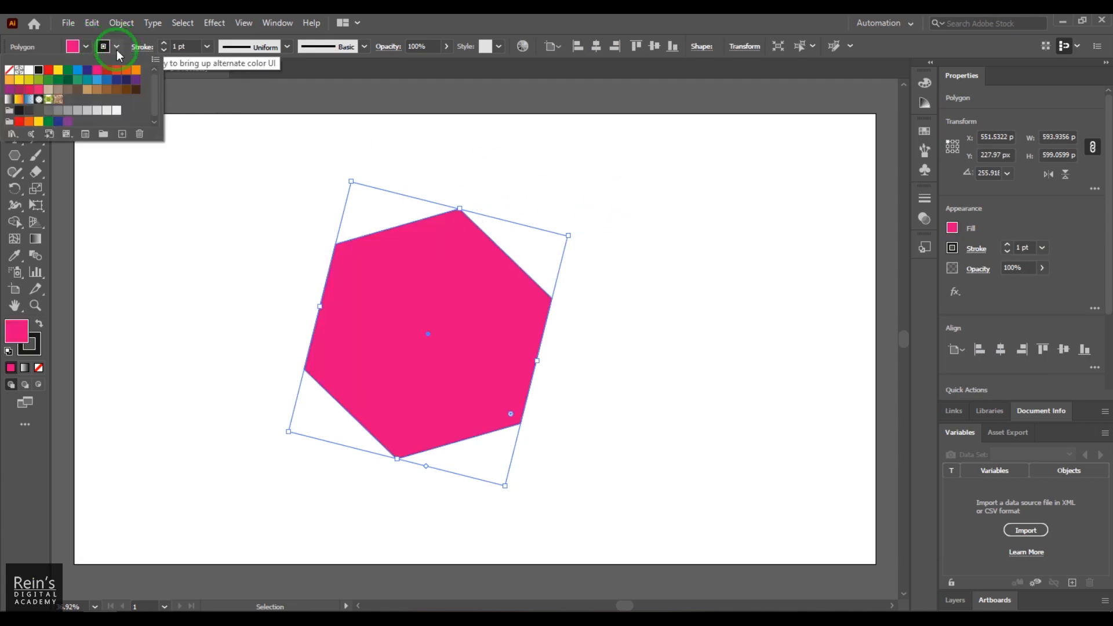
{"action": "left_click", "coordinate": [128, 85]}
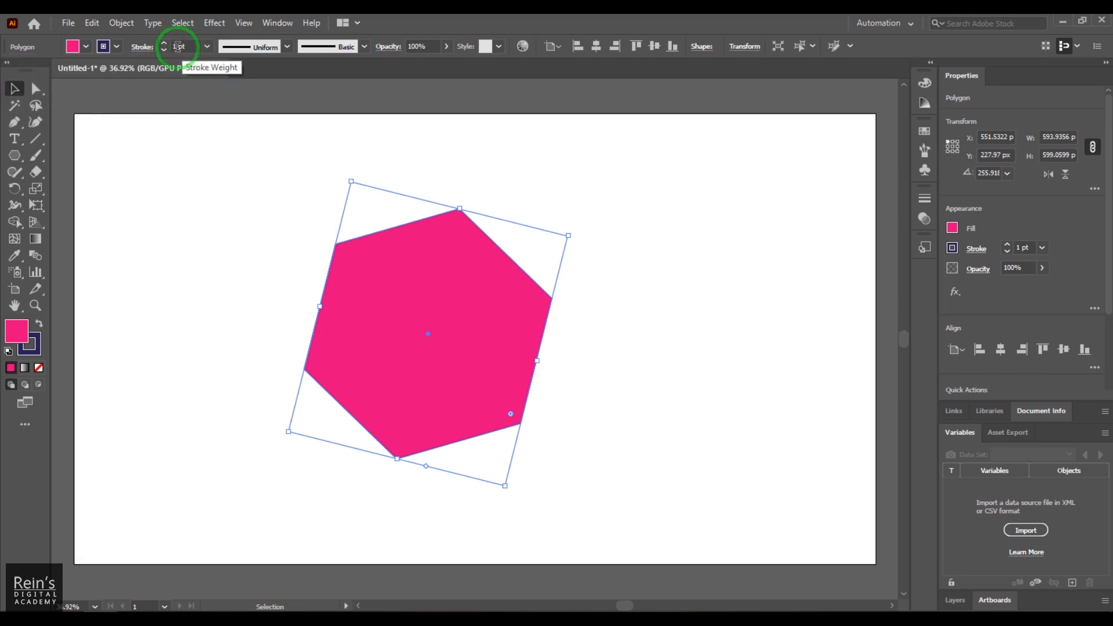
- Set the hexagon's stroke weight to 31 pt and move the shape slightly down
{"action": "key", "text": "Up"}
{"action": "key", "text": "Up"}
{"action": "key", "text": "Up"}
{"action": "key", "text": "Up"}
{"action": "key", "text": "Up"}
{"action": "key", "text": "Up"}
{"action": "key", "text": "Up"}
{"action": "key", "text": "Up"}
{"action": "key", "text": "Up"}
{"action": "key", "text": "Up"}
{"action": "key", "text": "Up"}
{"action": "key", "text": "Up"}
{"action": "key", "text": "Up"}
{"action": "key", "text": "Up"}
{"action": "key", "text": "Up"}
{"action": "key", "text": "Up"}
{"action": "key", "text": "Up"}
{"action": "key", "text": "Up"}
{"action": "key", "text": "Up"}
{"action": "key", "text": "Up"}
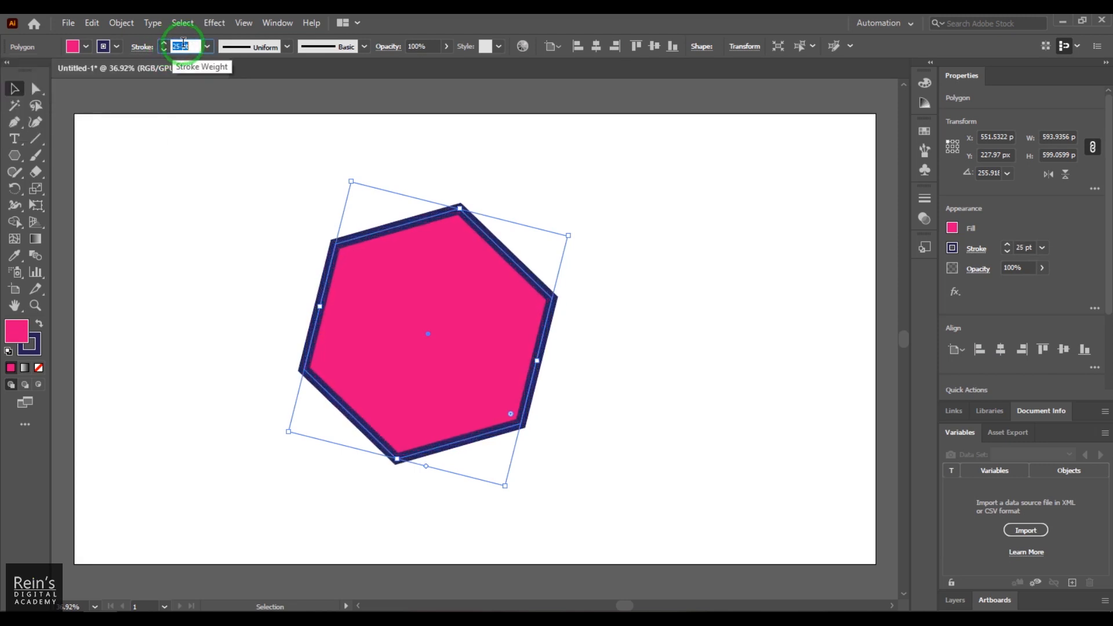
{"action": "left_click", "coordinate": [746, 309]}
{"action": "left_click", "coordinate": [376, 377]}
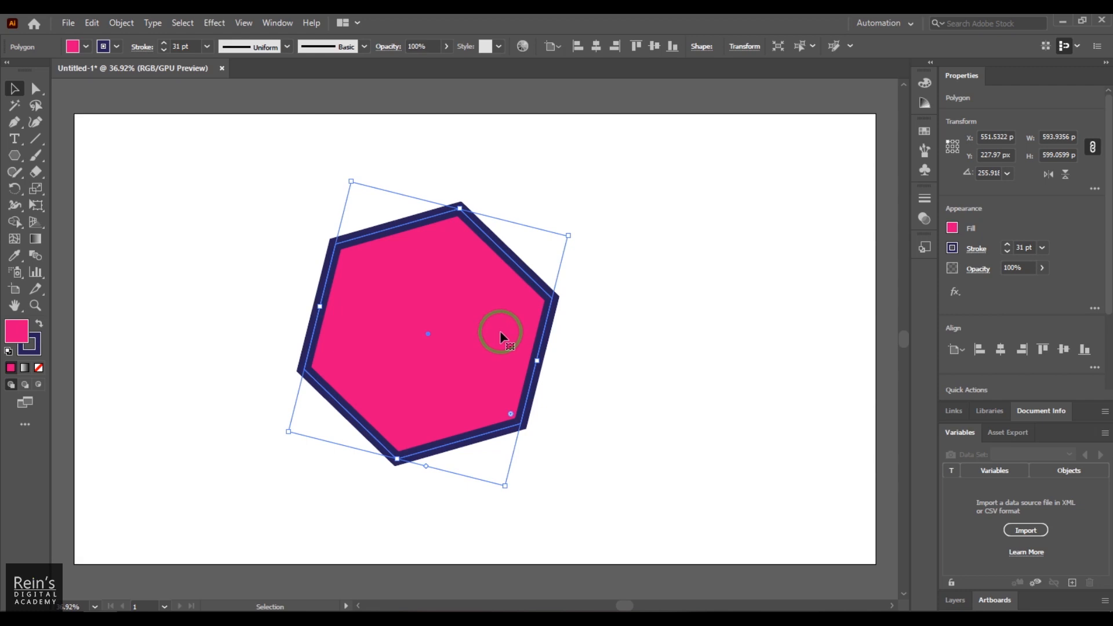
{"action": "left_click_drag", "start_coordinate": [498, 332], "coordinate": [496, 354]}
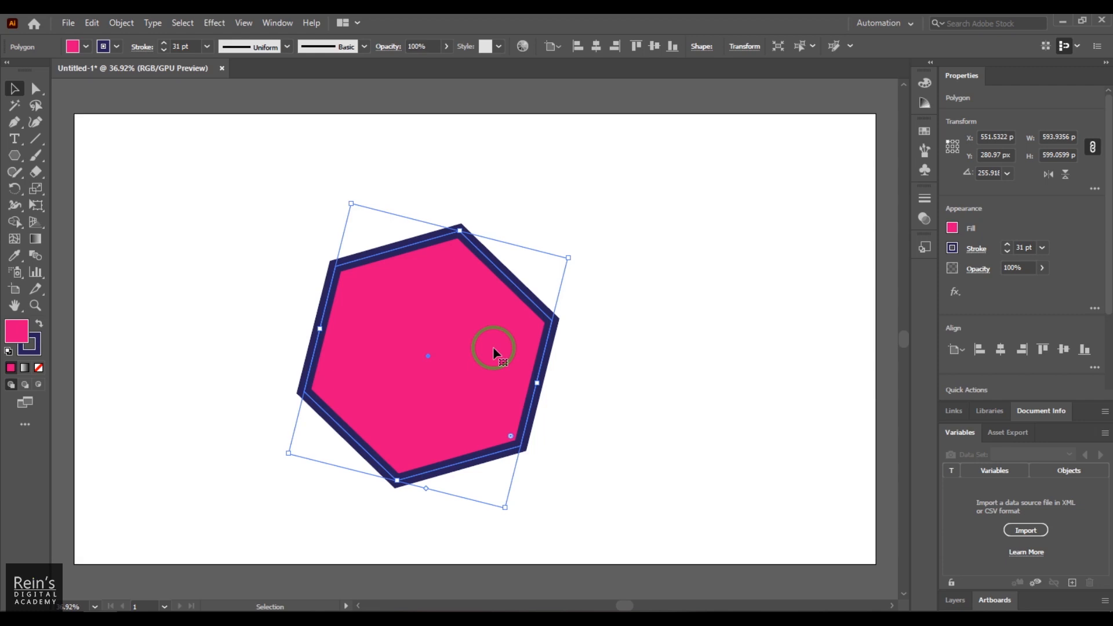
- Show the Appearance panel, place it beside the hexagon, and compare its listing with the hexagon deselected and selected
{"action": "left_click", "coordinate": [278, 23]}
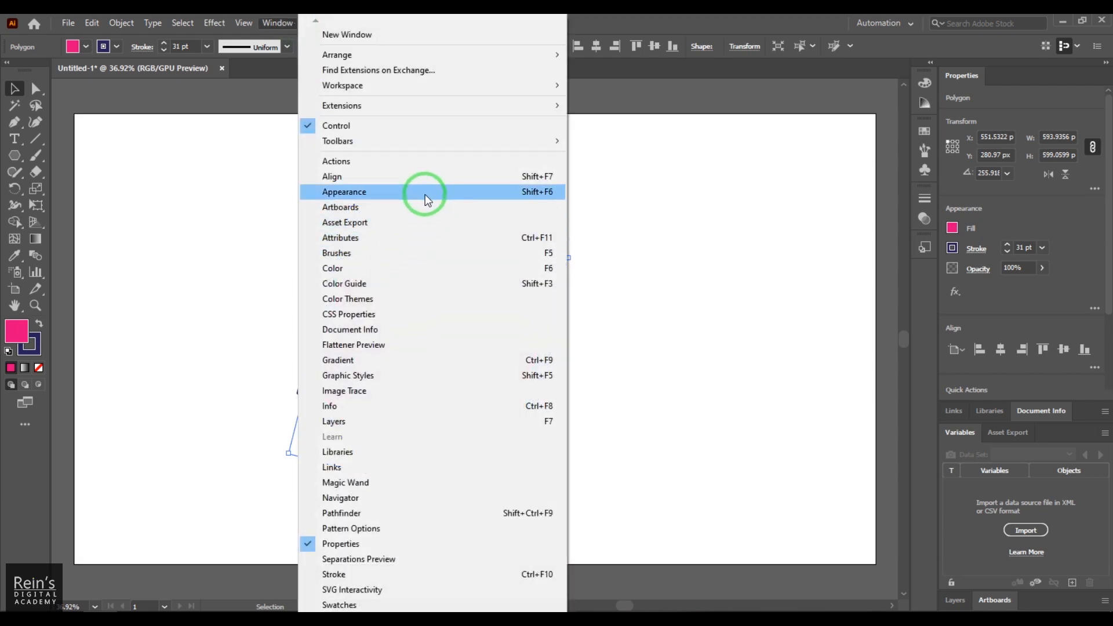
{"action": "left_click", "coordinate": [425, 195]}
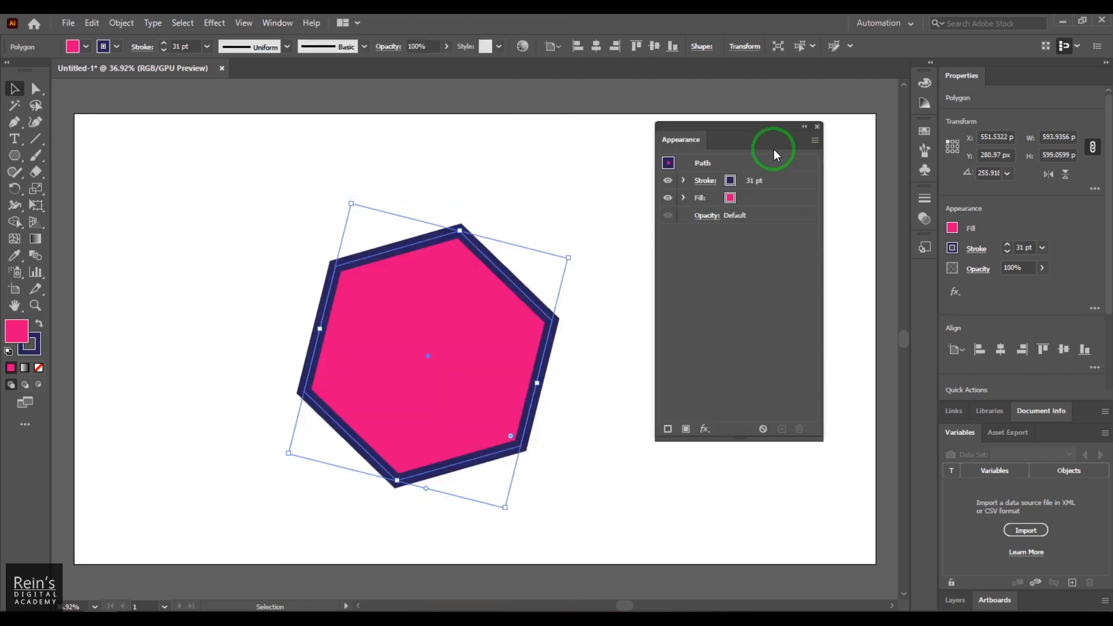
{"action": "left_click_drag", "start_coordinate": [715, 134], "coordinate": [769, 132]}
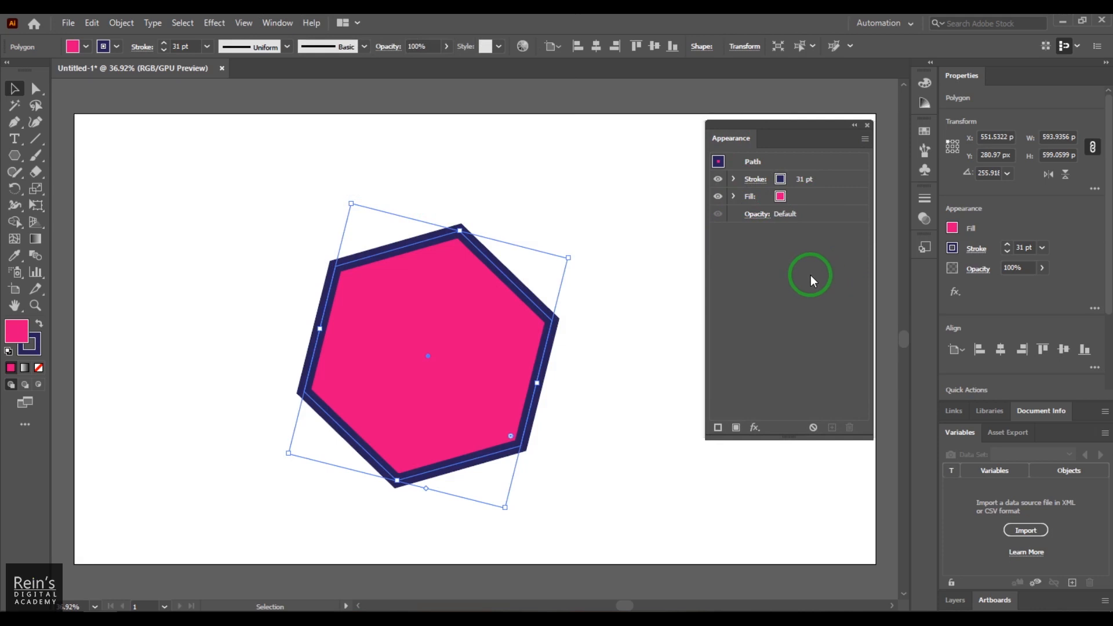
{"action": "left_click", "coordinate": [646, 210]}
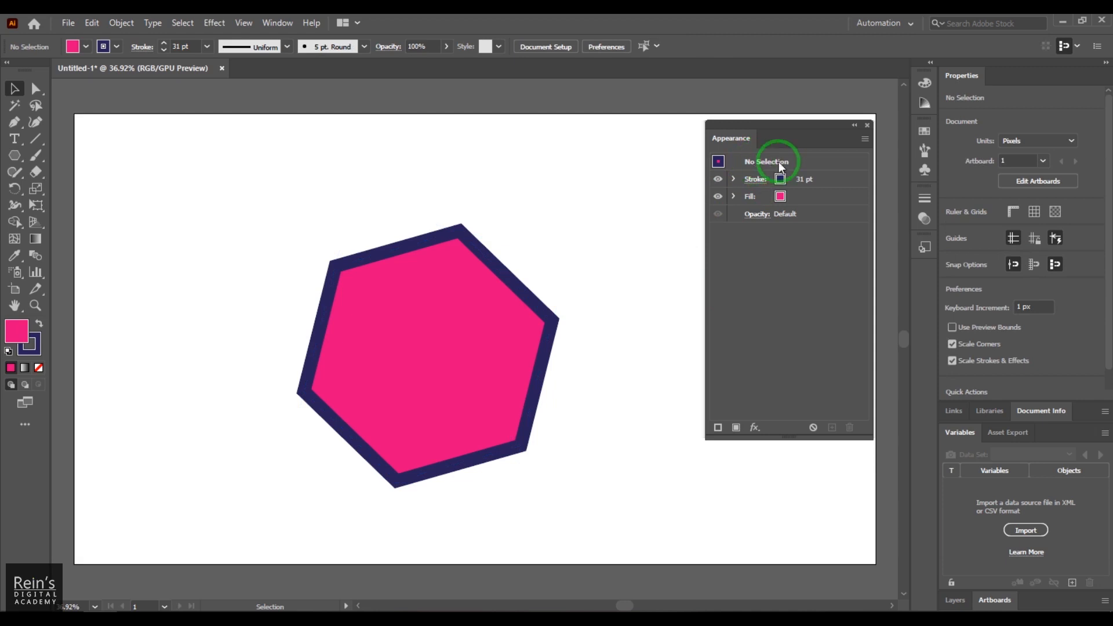
{"action": "left_click", "coordinate": [423, 294]}
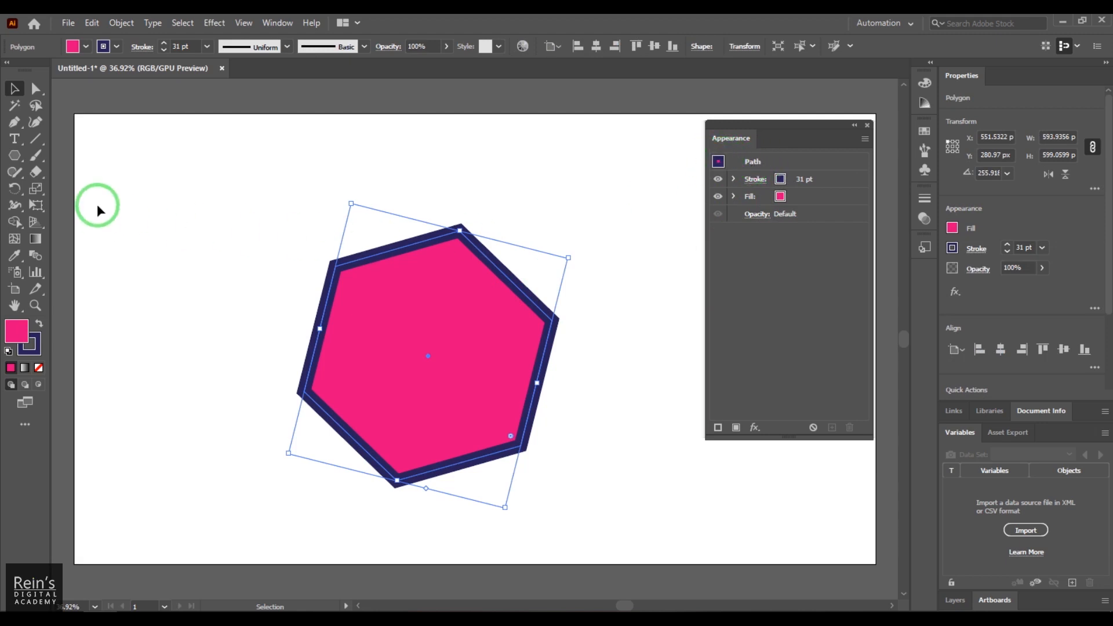
- Draw a rounded rectangle about 268 by 172 px above and left of the hexagon, with a yellow fill and red stroke
{"action": "left_click_drag", "start_coordinate": [19, 163], "coordinate": [265, 240]}
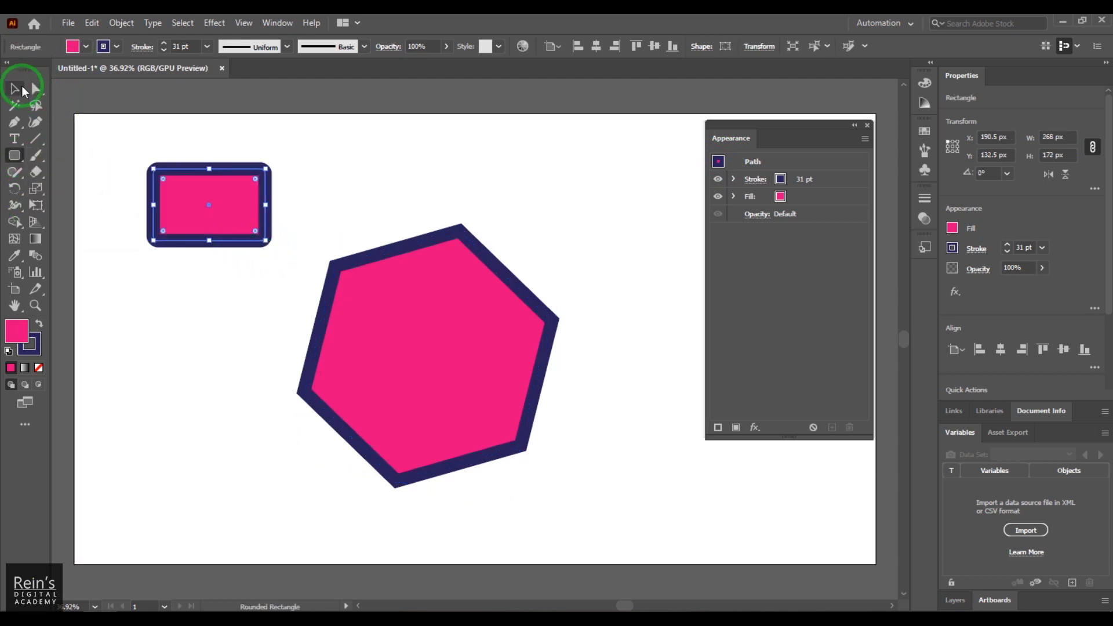
{"action": "left_click", "coordinate": [22, 90]}
{"action": "left_click", "coordinate": [83, 47]}
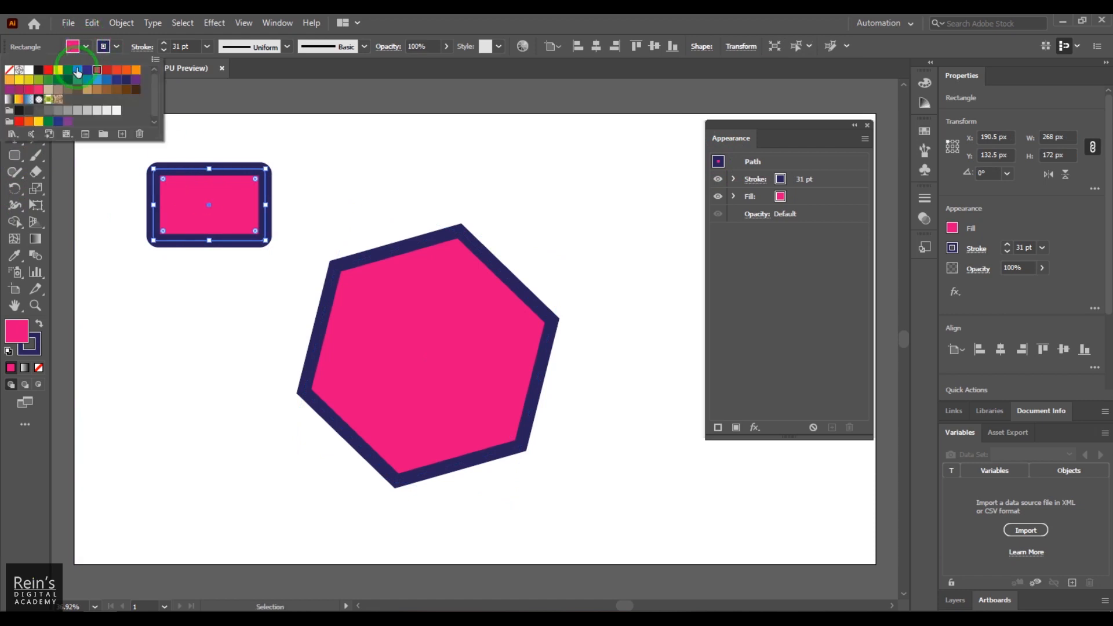
{"action": "left_click", "coordinate": [59, 70]}
{"action": "left_click", "coordinate": [116, 47]}
{"action": "left_click", "coordinate": [109, 68]}
- Reduce the rounded rectangle's stroke weight to 11 pt and keep the rectangle selected
{"action": "left_click", "coordinate": [165, 51]}
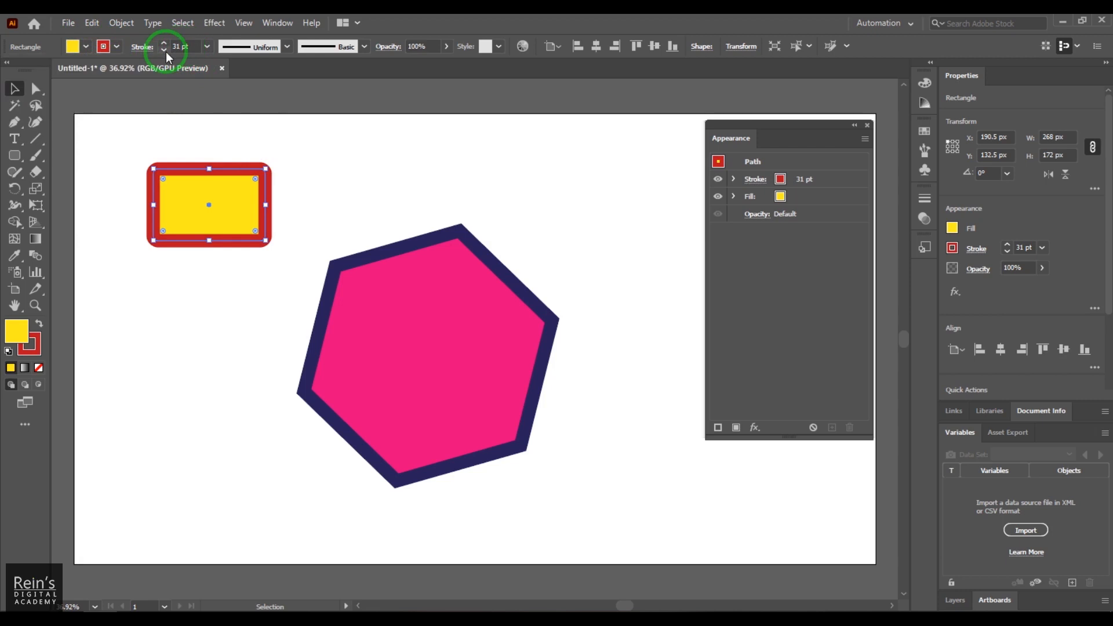
{"action": "key", "text": "Down"}
{"action": "key", "text": "Down"}
{"action": "key", "text": "Down"}
{"action": "key", "text": "Down"}
{"action": "key", "text": "Down"}
{"action": "key", "text": "Down"}
{"action": "key", "text": "Down"}
{"action": "key", "text": "Down"}
{"action": "key", "text": "Down"}
{"action": "key", "text": "Down"}
{"action": "key", "text": "Down"}
{"action": "key", "text": "Down"}
{"action": "key", "text": "Down"}
{"action": "key", "text": "Down"}
{"action": "key", "text": "Down"}
{"action": "key", "text": "Down"}
{"action": "key", "text": "Down"}
{"action": "key", "text": "Down"}
{"action": "key", "text": "Down"}
{"action": "key", "text": "Down"}
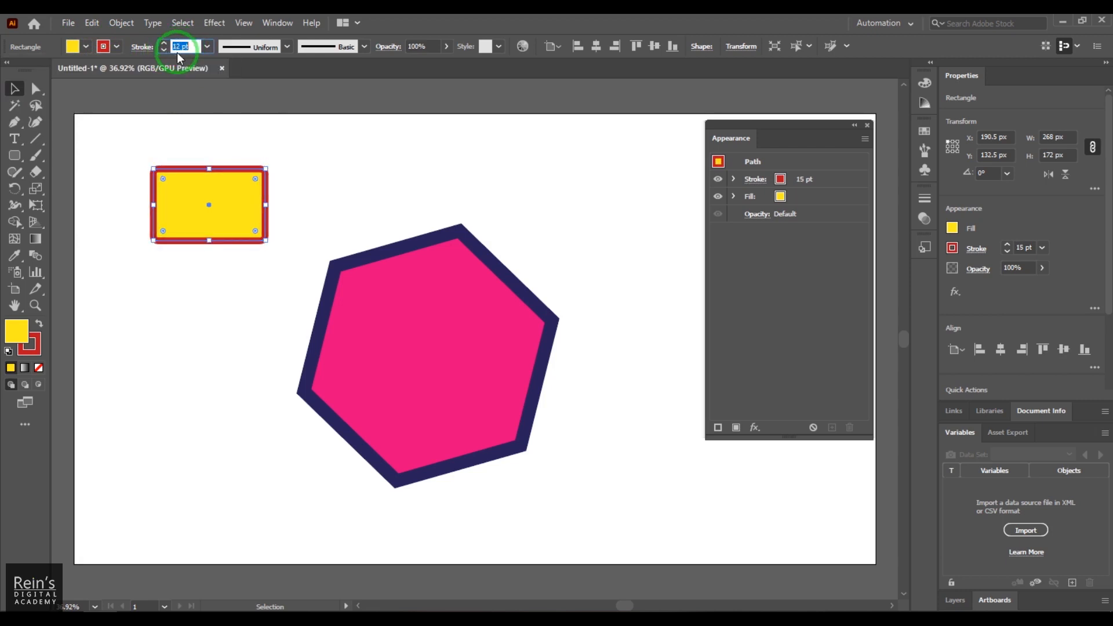
{"action": "left_click", "coordinate": [295, 161]}
{"action": "left_click", "coordinate": [240, 189]}
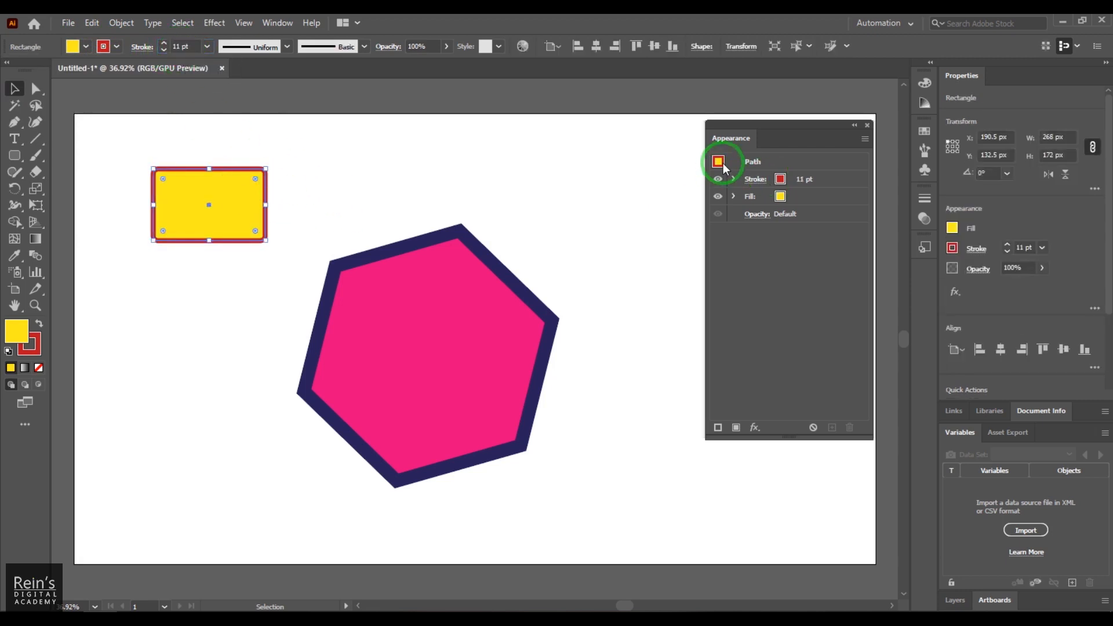
- Copy the rounded rectangle's appearance onto the hexagon, undo that change, and clear the selection
{"action": "left_click_drag", "start_coordinate": [719, 163], "coordinate": [498, 322]}
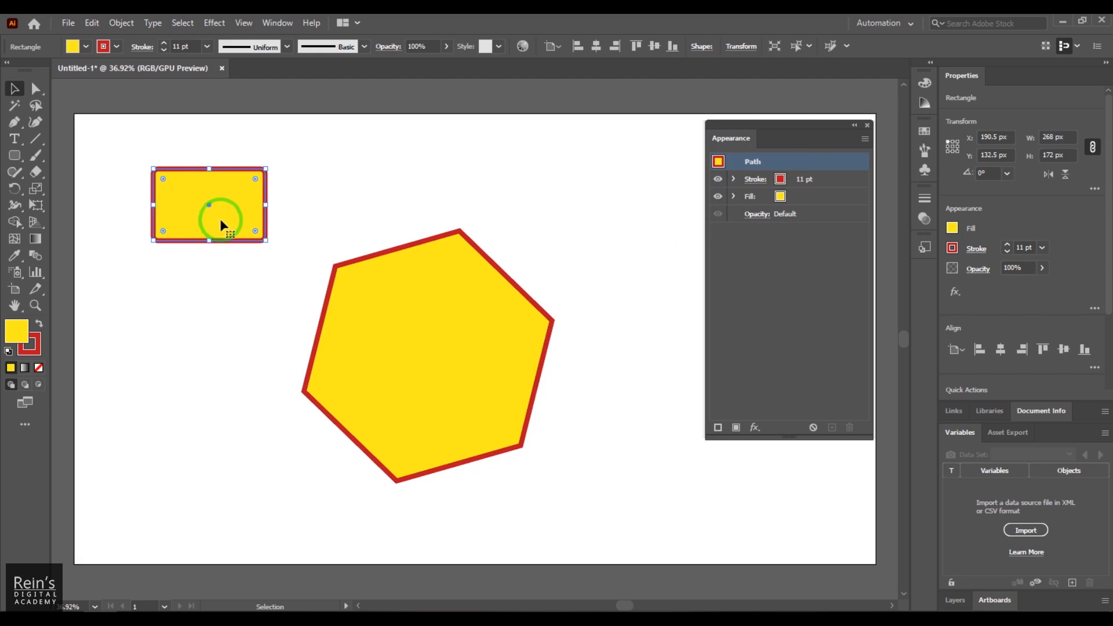
{"action": "key", "text": "ctrl+z"}
{"action": "left_click", "coordinate": [583, 205]}
- Copy the hexagon's appearance onto the rounded rectangle and move the hexagon below the rectangle
{"action": "left_click", "coordinate": [484, 345]}
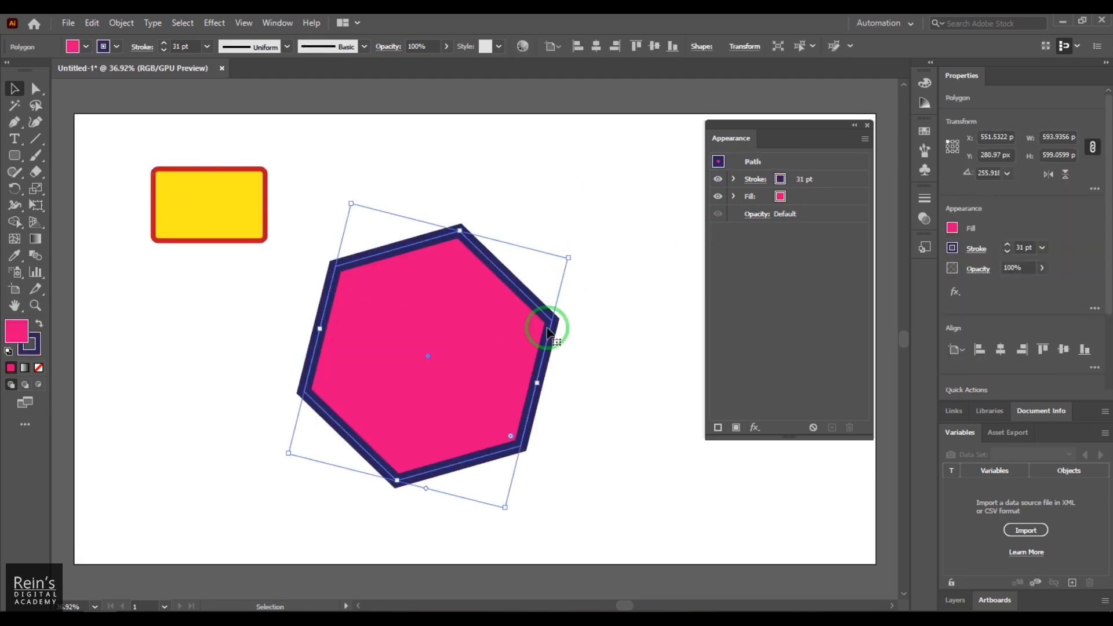
{"action": "mouse_move", "coordinate": [716, 163]}
{"action": "left_mouse_down"}
{"action": "mouse_move", "coordinate": [461, 143]}
{"action": "mouse_move", "coordinate": [248, 187]}
{"action": "left_mouse_up"}
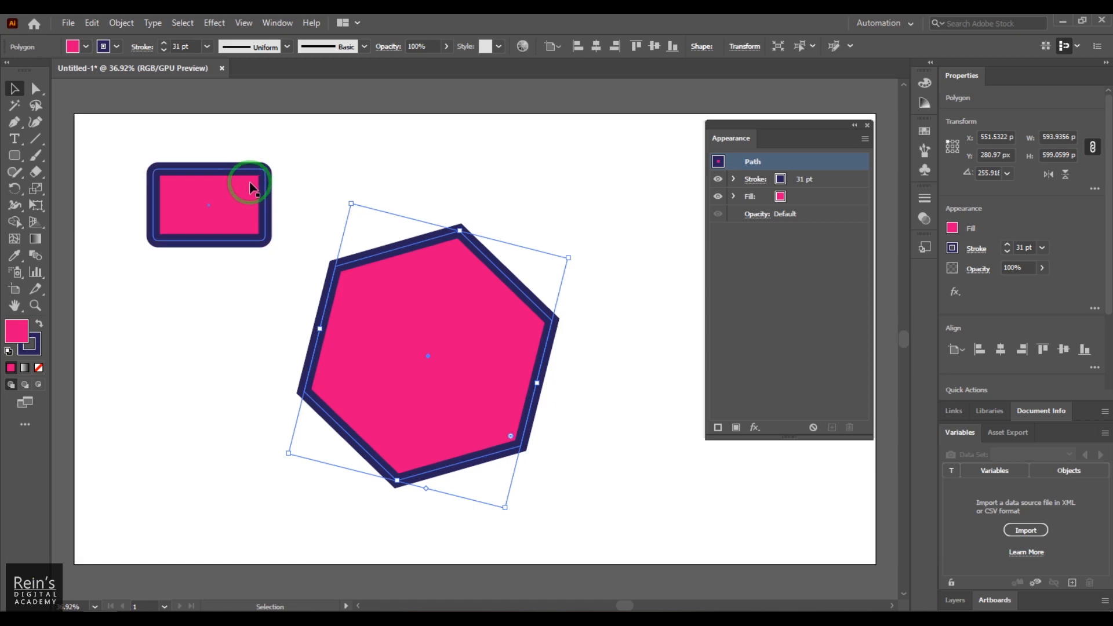
{"action": "left_click_drag", "start_coordinate": [434, 261], "coordinate": [252, 314]}
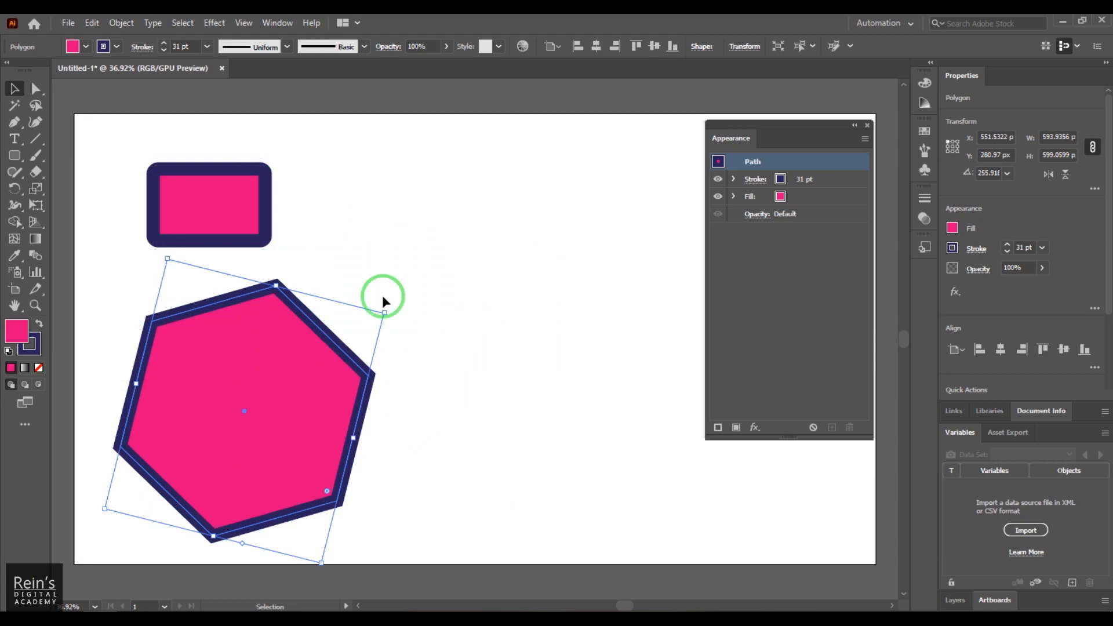
{"action": "left_click", "coordinate": [334, 294]}
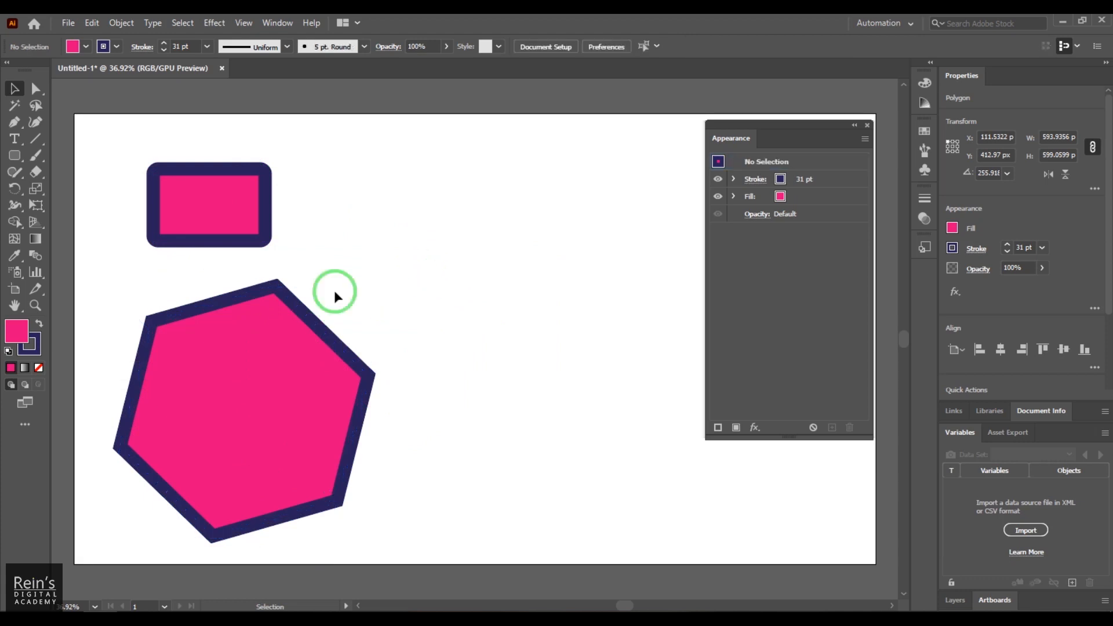
- Add "Lorem ipsum" placeholder text to the right of the shapes, enlarge it to about 110 pt, and select it
{"action": "left_click", "coordinate": [415, 253]}
{"action": "left_click", "coordinate": [15, 88]}
{"action": "left_click_drag", "start_coordinate": [439, 248], "coordinate": [667, 200]}
{"action": "left_click", "coordinate": [596, 353]}
{"action": "left_click_drag", "start_coordinate": [512, 162], "coordinate": [611, 328]}
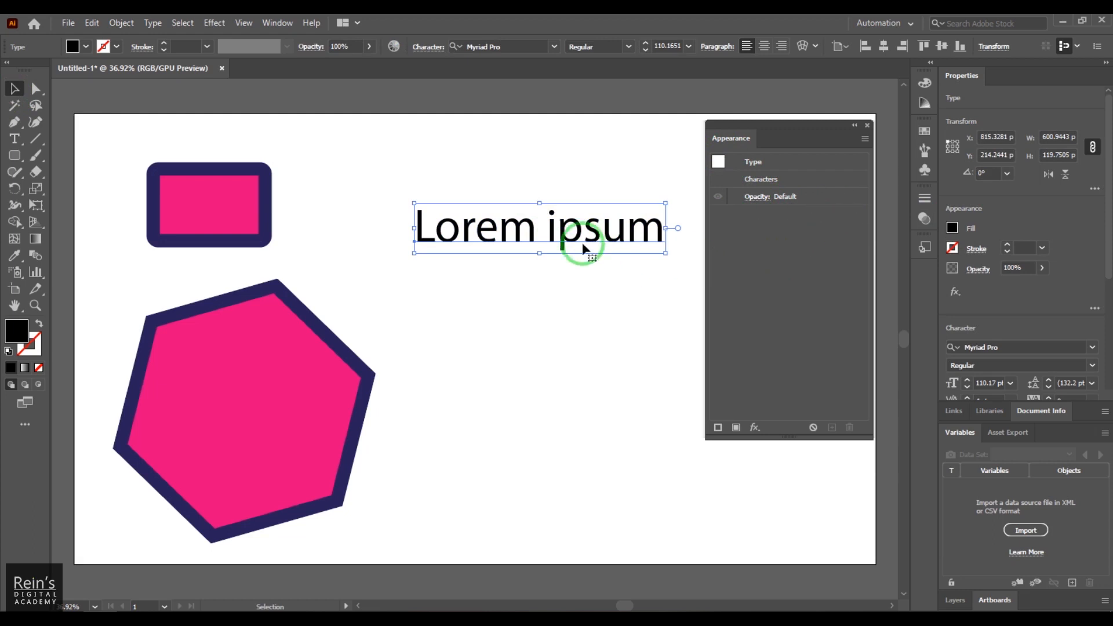
- Add a new fill to the Lorem ipsum text and set it to the yellow-orange gradient swatch
{"action": "left_click", "coordinate": [737, 428]}
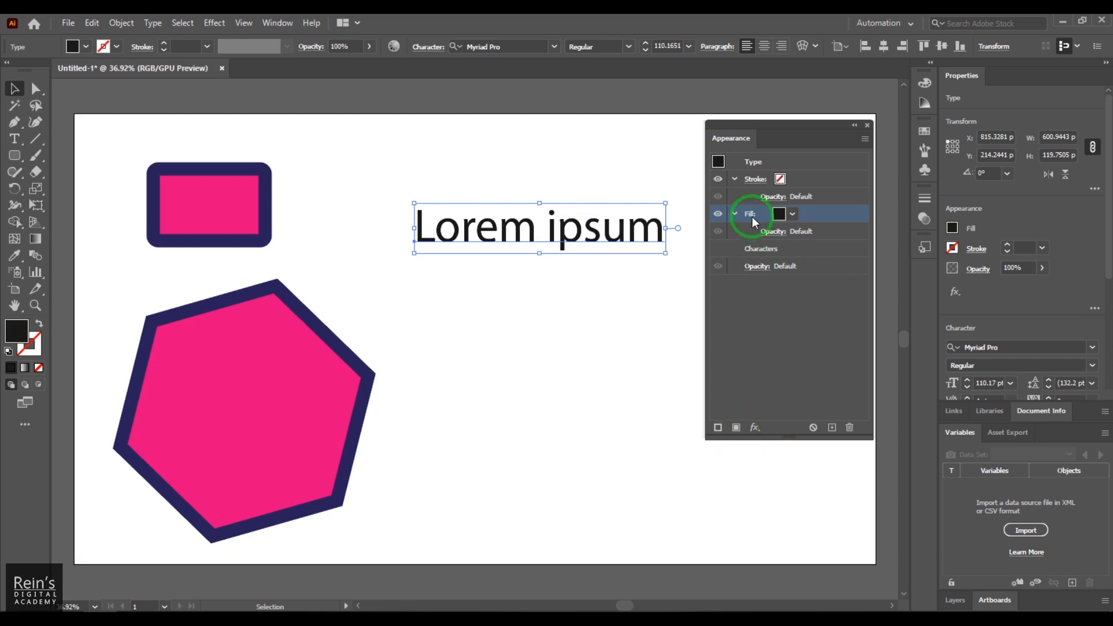
{"action": "left_click", "coordinate": [792, 214]}
{"action": "left_click", "coordinate": [730, 246]}
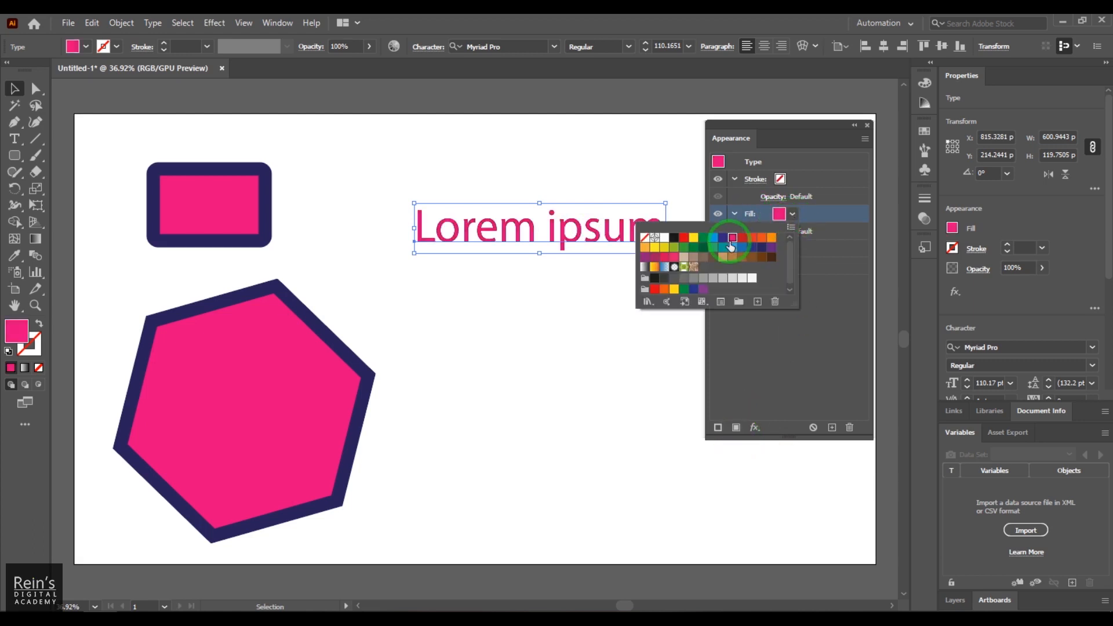
{"action": "left_click", "coordinate": [654, 266]}
{"action": "left_click", "coordinate": [541, 264]}
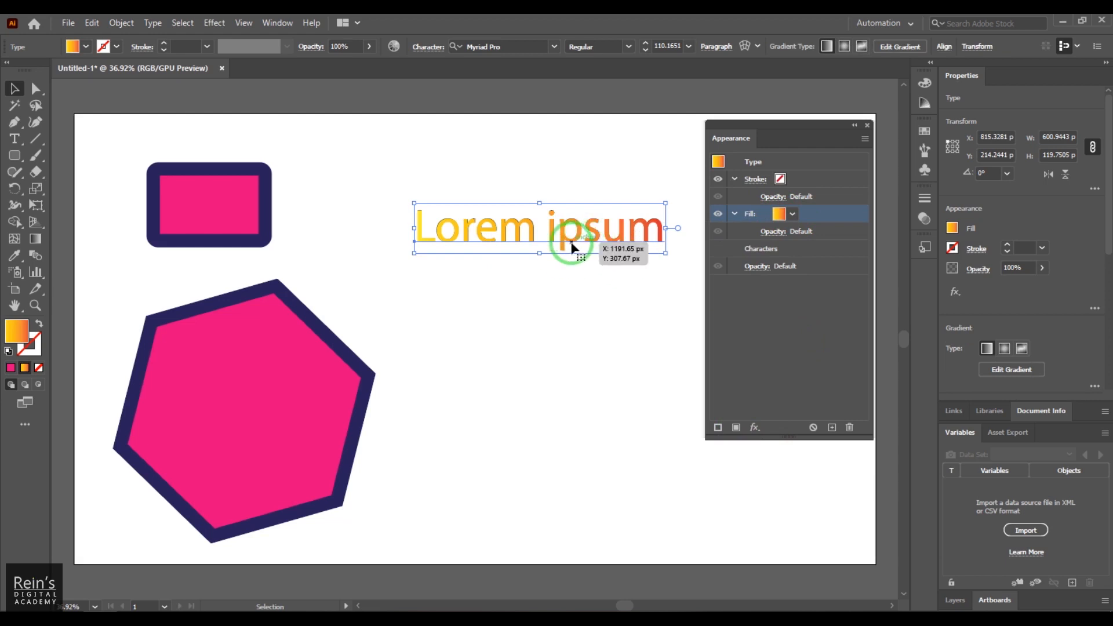
{"action": "left_click", "coordinate": [580, 284]}
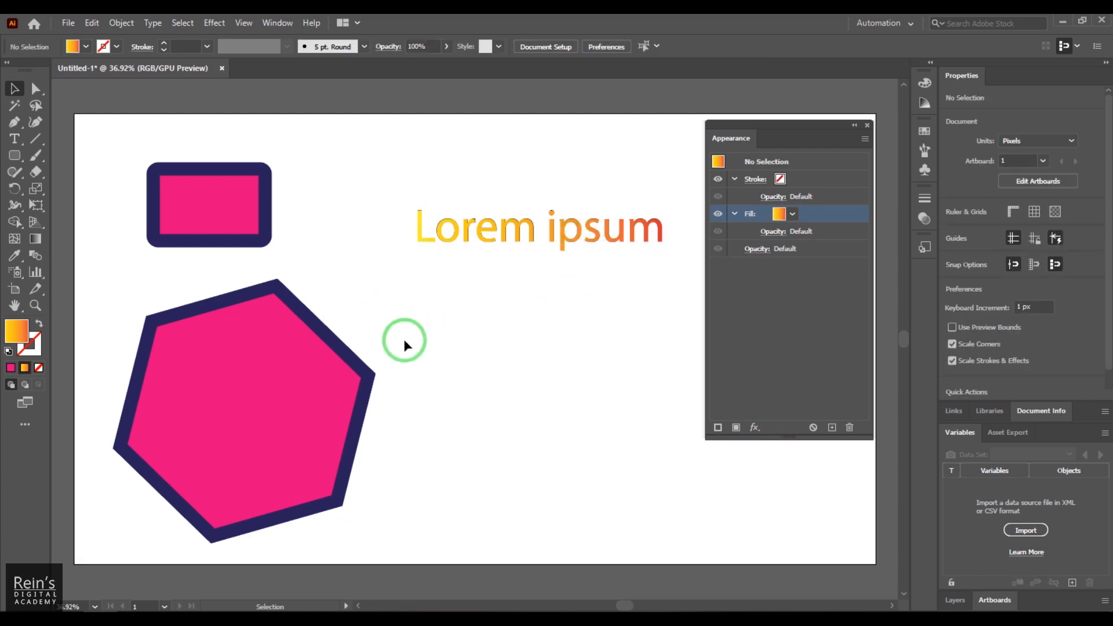
- Select the hexagon and copy its appearance onto the Lorem ipsum text
{"action": "left_click", "coordinate": [346, 343]}
{"action": "left_click", "coordinate": [720, 163]}
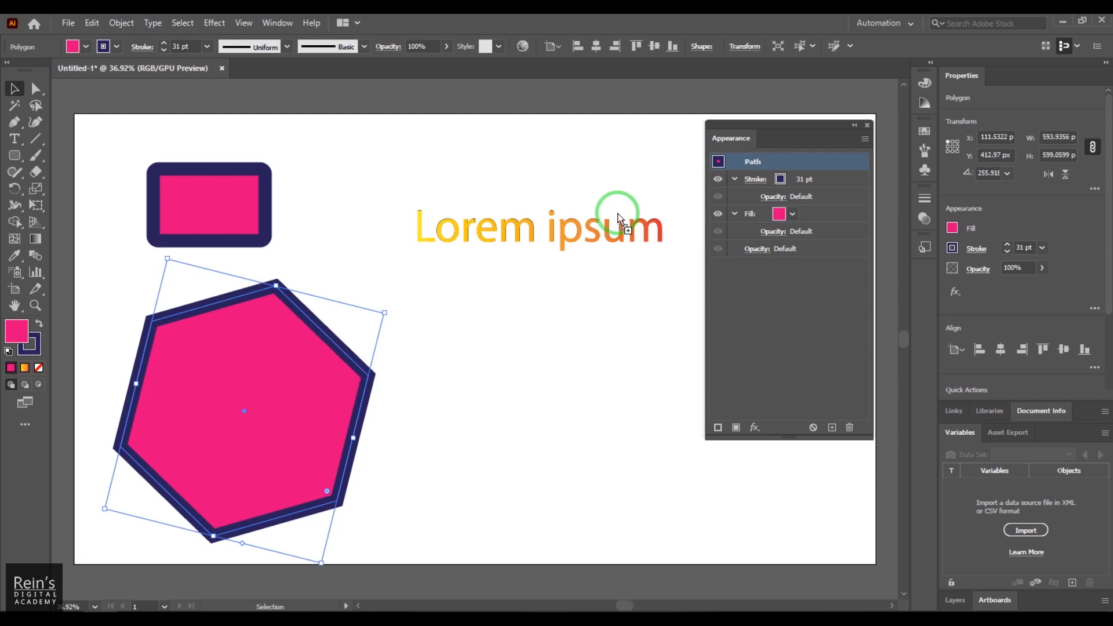
{"action": "left_click_drag", "start_coordinate": [599, 234], "coordinate": [599, 235]}
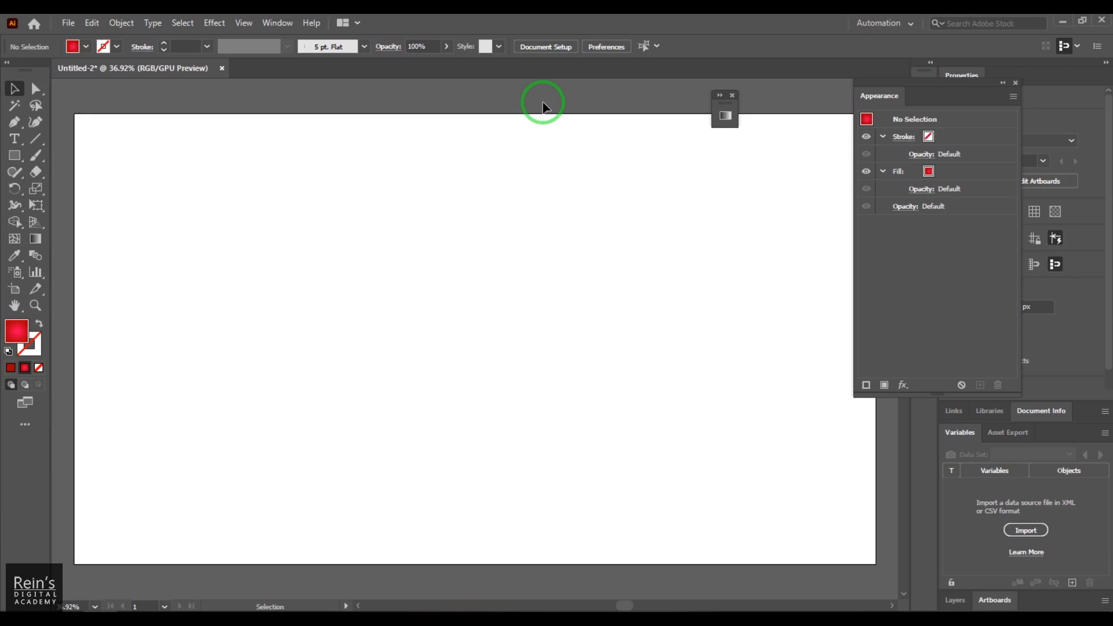
- Create a rectangle 1920 px wide and 1080 px high on the artboard
{"action": "left_click", "coordinate": [15, 155]}
{"action": "left_click", "coordinate": [429, 243]}
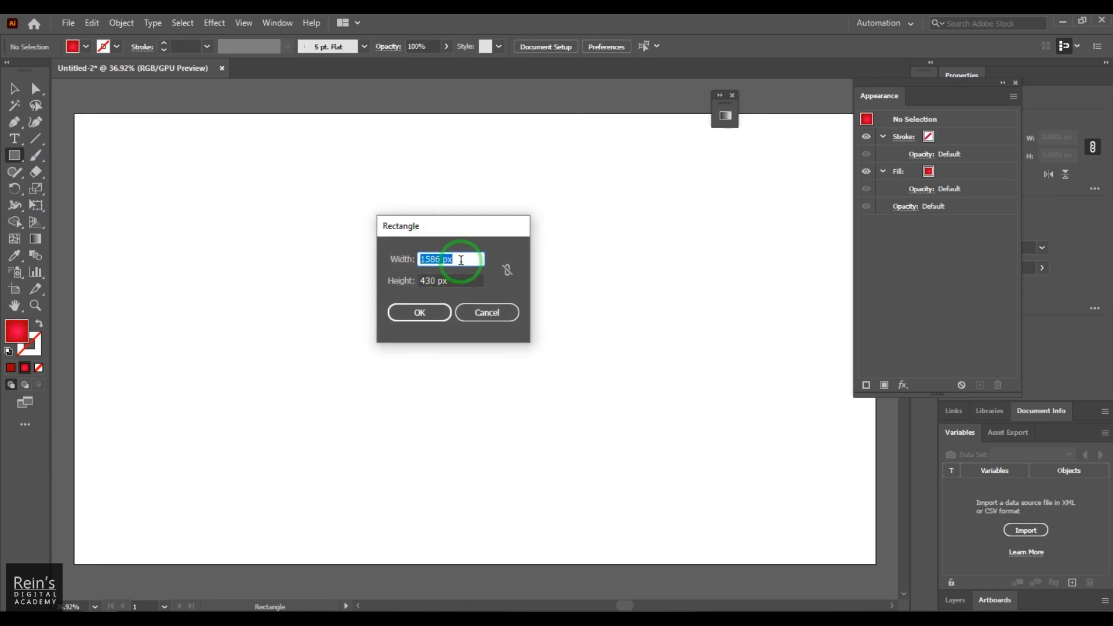
{"action": "type", "text": "1920"}
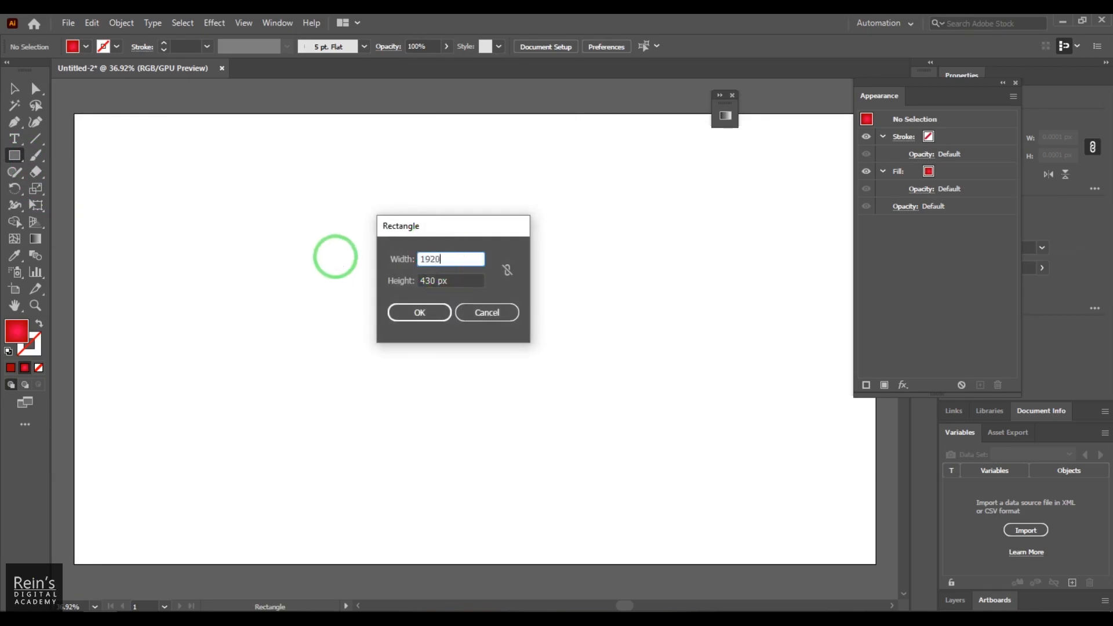
{"action": "key", "text": "Tab"}
{"action": "type", "text": "1080"}
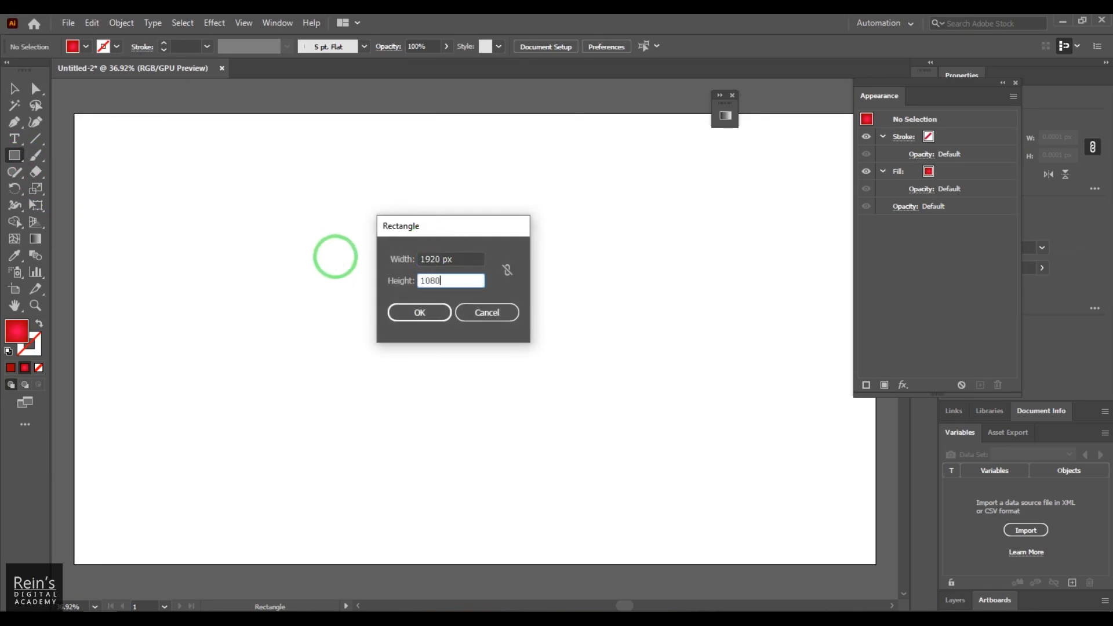
{"action": "left_click", "coordinate": [408, 308]}
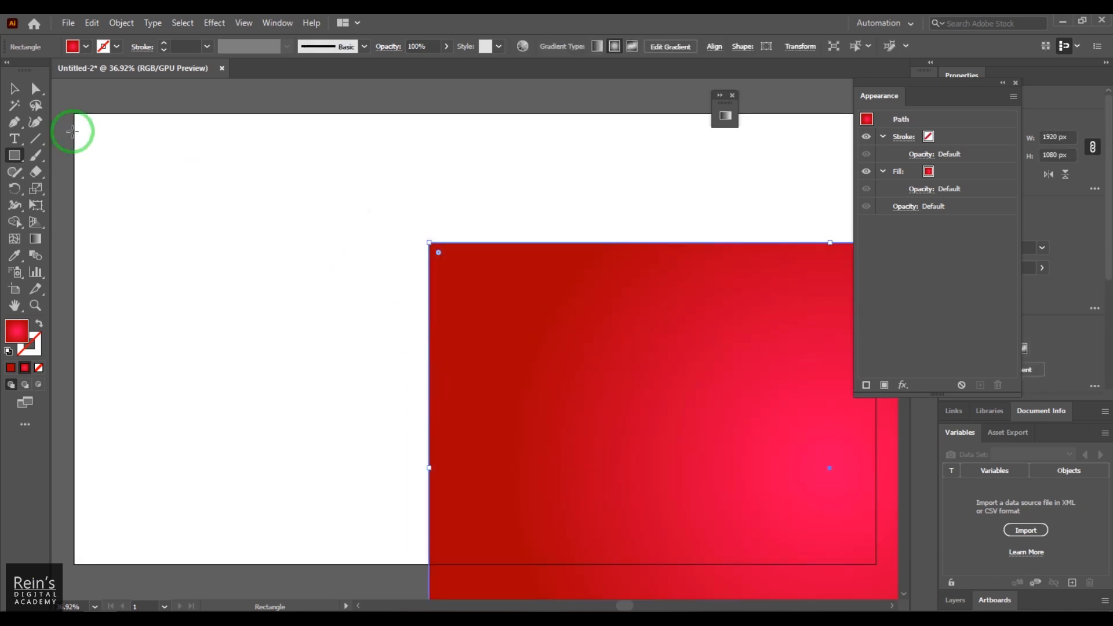
- Align the red gradient rectangle to the artboard's centre horizontally and vertically so it covers the artboard, leaving nothing selected
{"action": "left_click", "coordinate": [15, 90]}
{"action": "left_click_drag", "start_coordinate": [628, 352], "coordinate": [499, 335]}
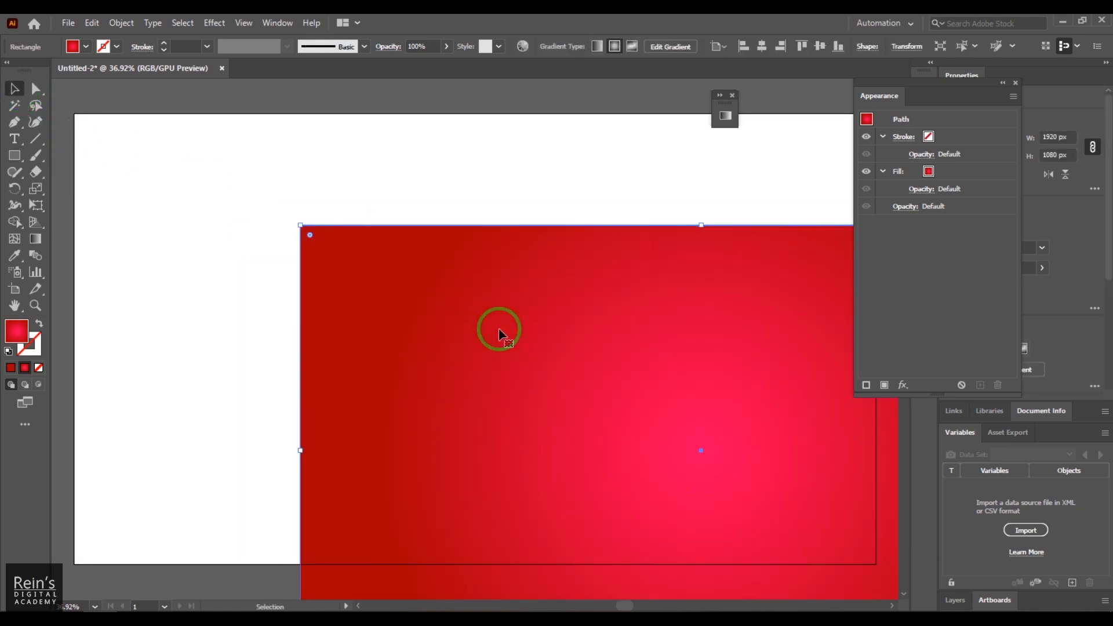
{"action": "left_click", "coordinate": [783, 48]}
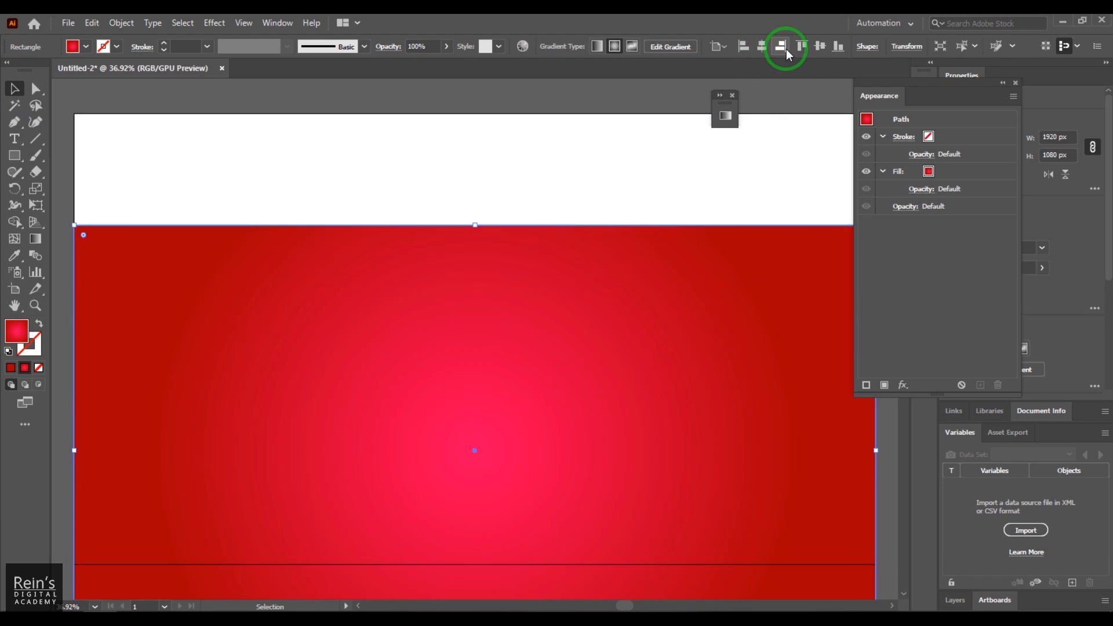
{"action": "left_click", "coordinate": [820, 47]}
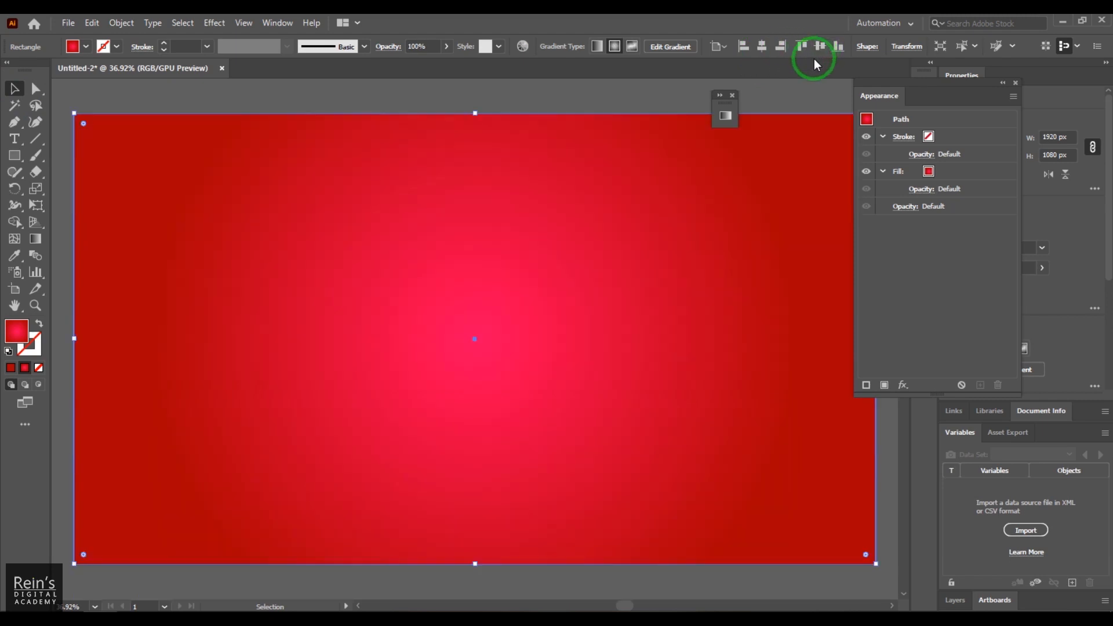
{"action": "left_click", "coordinate": [522, 92]}
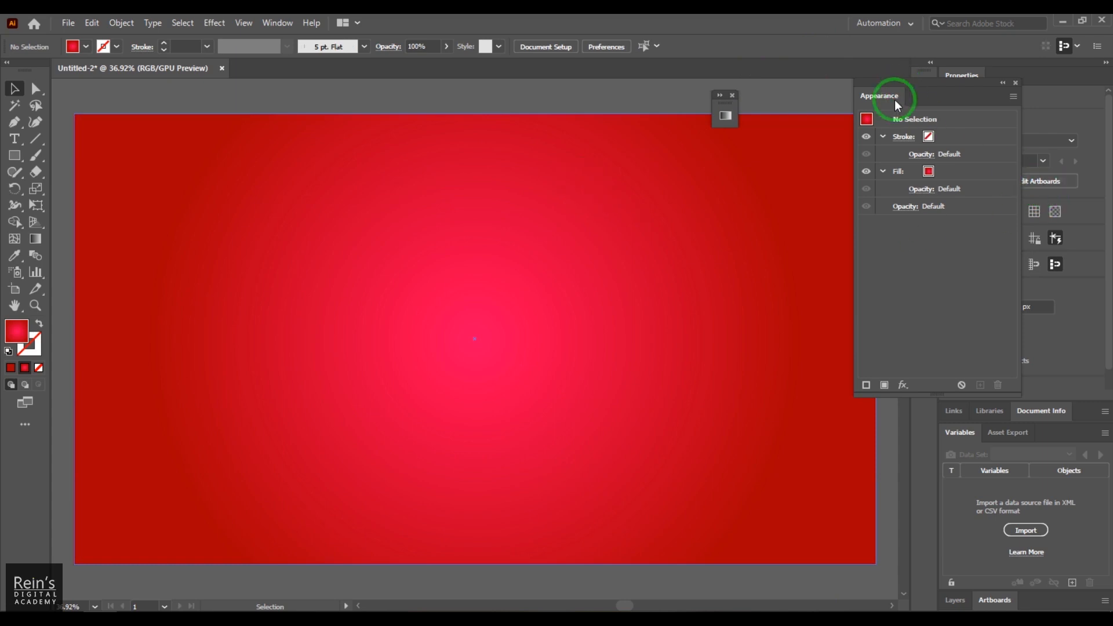
- Move the Appearance panel inward, target the fill attribute, and open the Gradient panel
{"action": "left_click_drag", "start_coordinate": [884, 95], "coordinate": [800, 109]}
{"action": "left_click", "coordinate": [869, 183]}
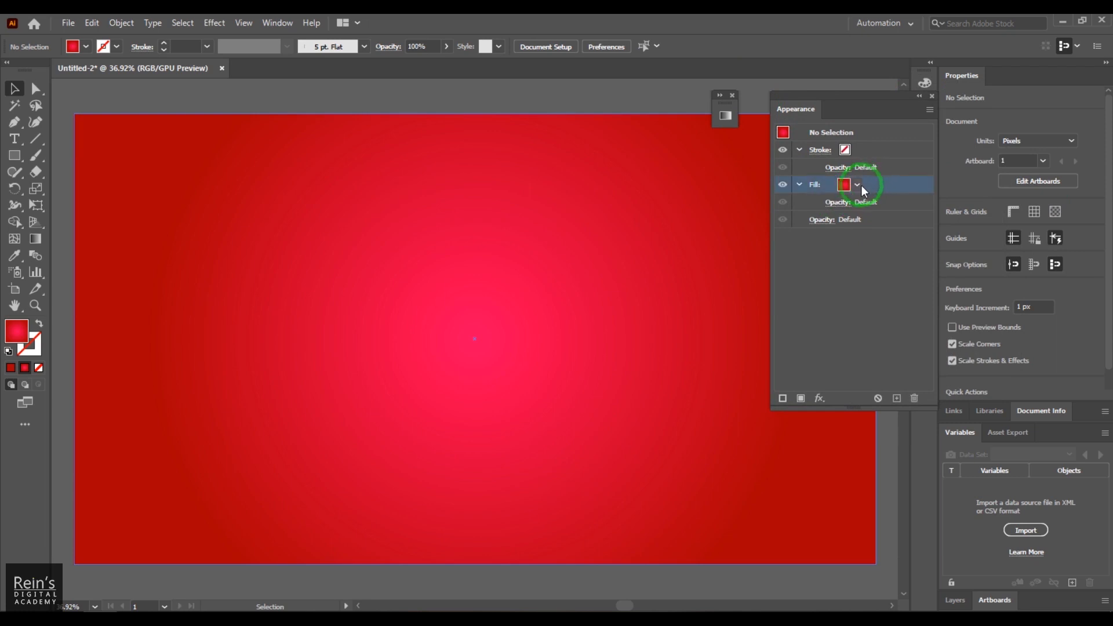
{"action": "left_click", "coordinate": [857, 186]}
{"action": "left_click", "coordinate": [892, 285]}
{"action": "left_click", "coordinate": [845, 185]}
{"action": "left_click", "coordinate": [895, 279]}
{"action": "left_click", "coordinate": [725, 115]}
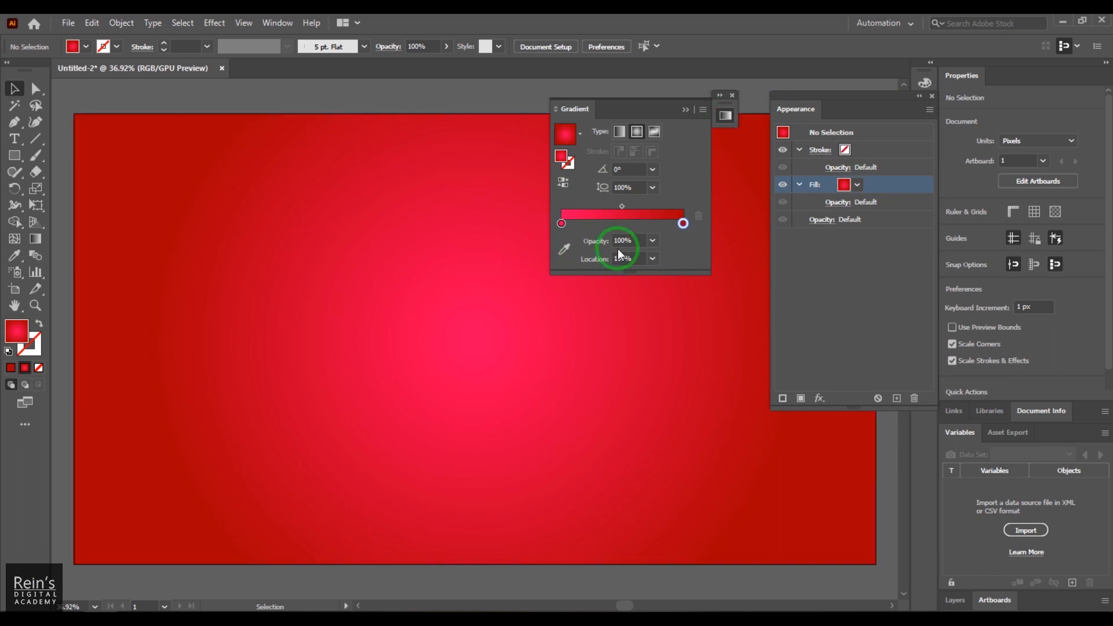
{"action": "mouse_move", "coordinate": [682, 223]}
{"action": "left_mouse_down"}
{"action": "mouse_move", "coordinate": [651, 223]}
{"action": "mouse_move", "coordinate": [700, 234]}
{"action": "left_mouse_up"}
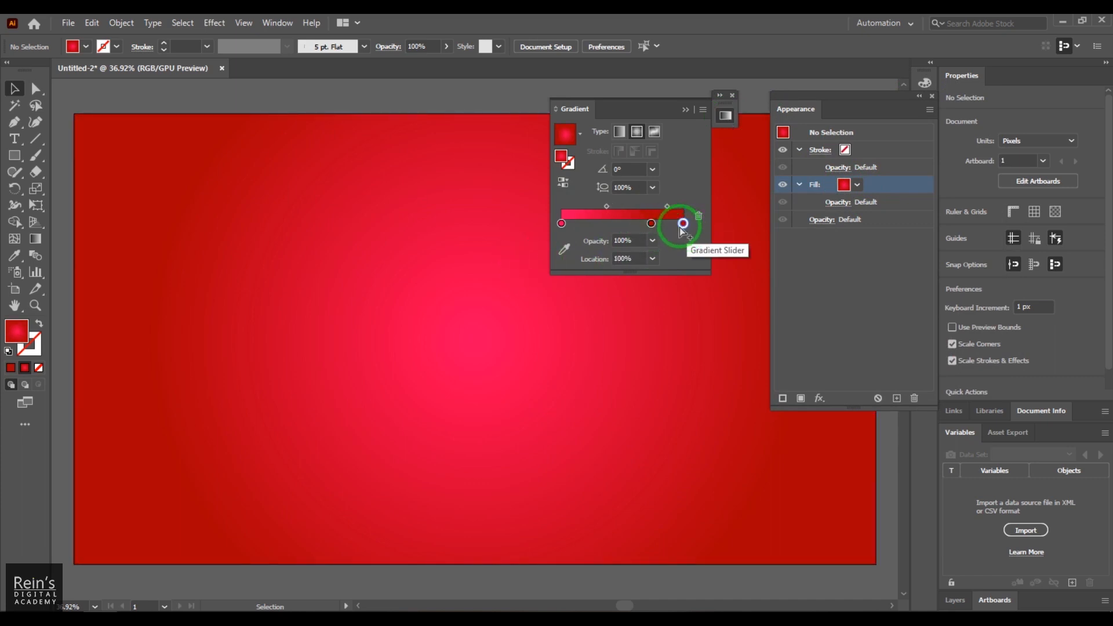
{"action": "left_click", "coordinate": [680, 257]}
{"action": "left_click_drag", "start_coordinate": [684, 224], "coordinate": [695, 256]}
{"action": "left_click_drag", "start_coordinate": [651, 223], "coordinate": [708, 230]}
{"action": "left_click", "coordinate": [432, 241]}
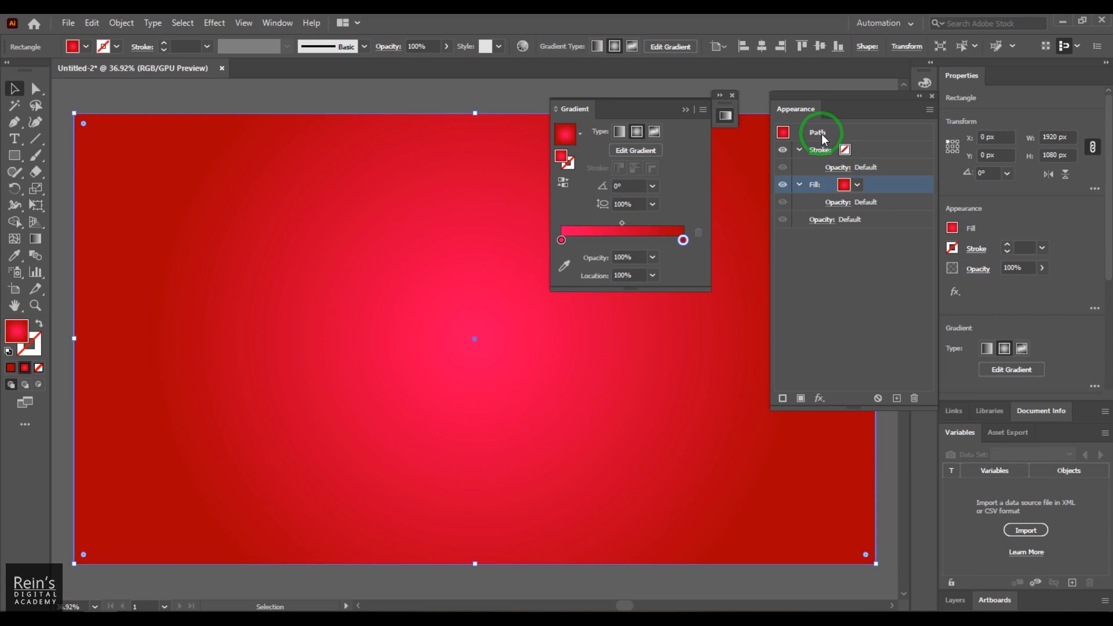
{"action": "left_click", "coordinate": [514, 99]}
{"action": "left_click", "coordinate": [490, 173]}
{"action": "left_click", "coordinate": [503, 94]}
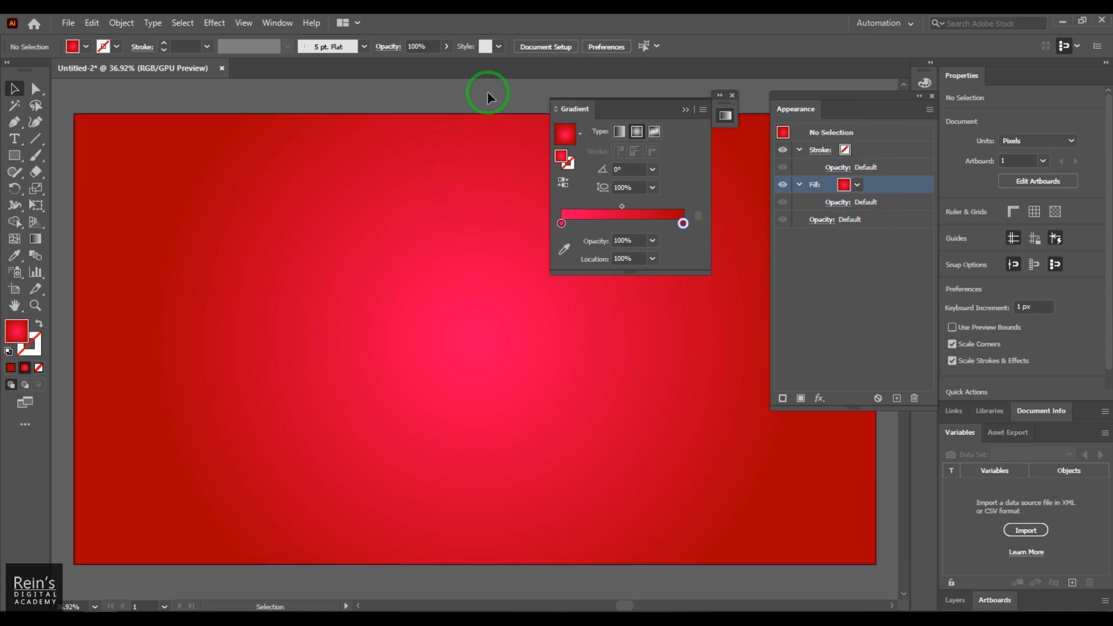
- Select the background rectangle, duplicate its dark red gradient stop inward, and darken the outer stop to RGB 120, 0, 4
{"action": "left_click", "coordinate": [509, 226]}
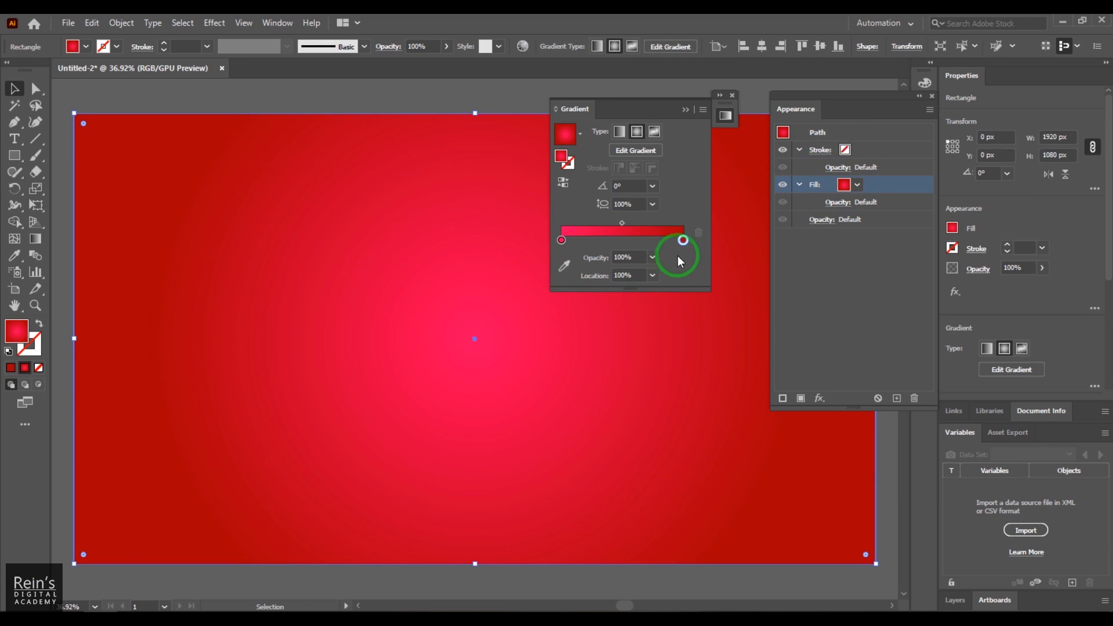
{"action": "left_click_drag", "start_coordinate": [683, 239], "coordinate": [656, 241]}
{"action": "left_click", "coordinate": [683, 240]}
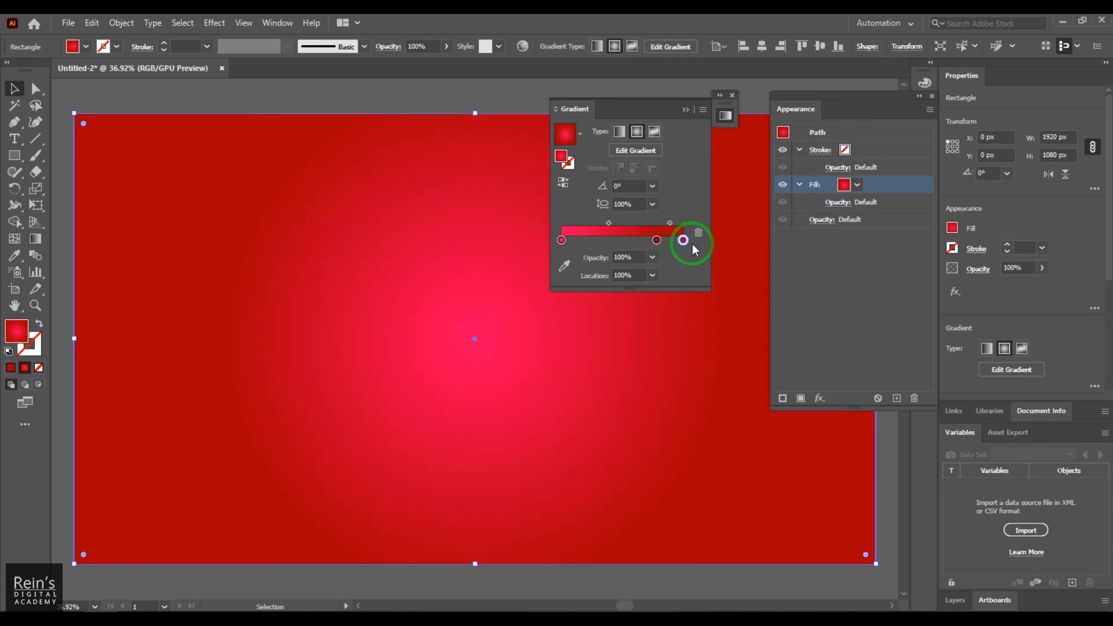
{"action": "double_click", "coordinate": [683, 240]}
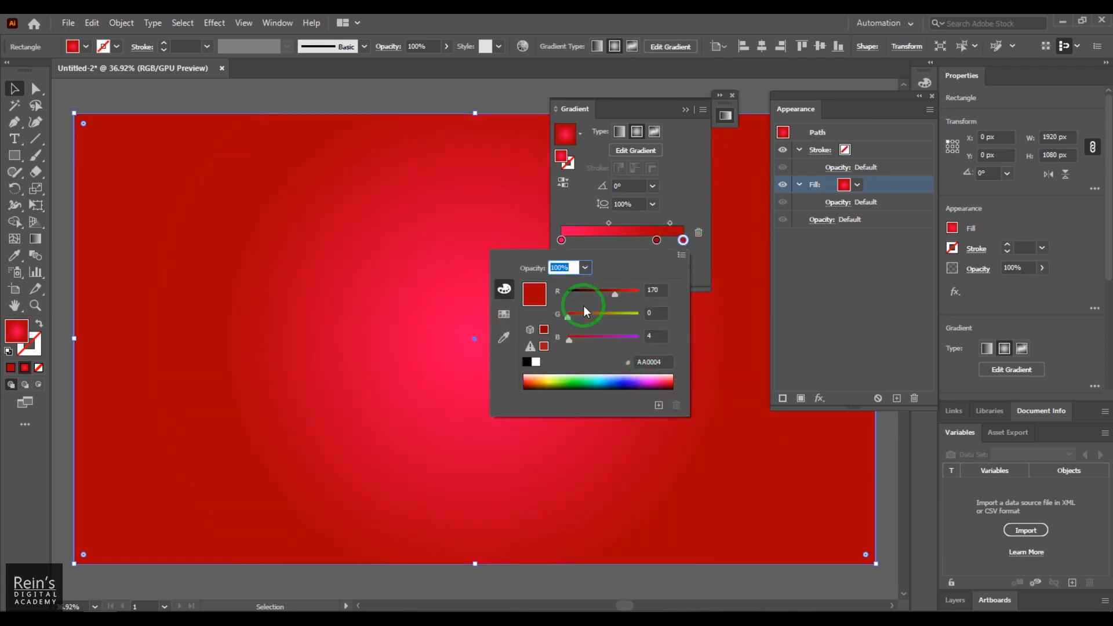
{"action": "left_click_drag", "start_coordinate": [617, 292], "coordinate": [602, 294]}
- Remove the intermediate red stop from the background gradient, shift the midpoint to about 45%, and collapse the Gradient panel
{"action": "left_click", "coordinate": [656, 240]}
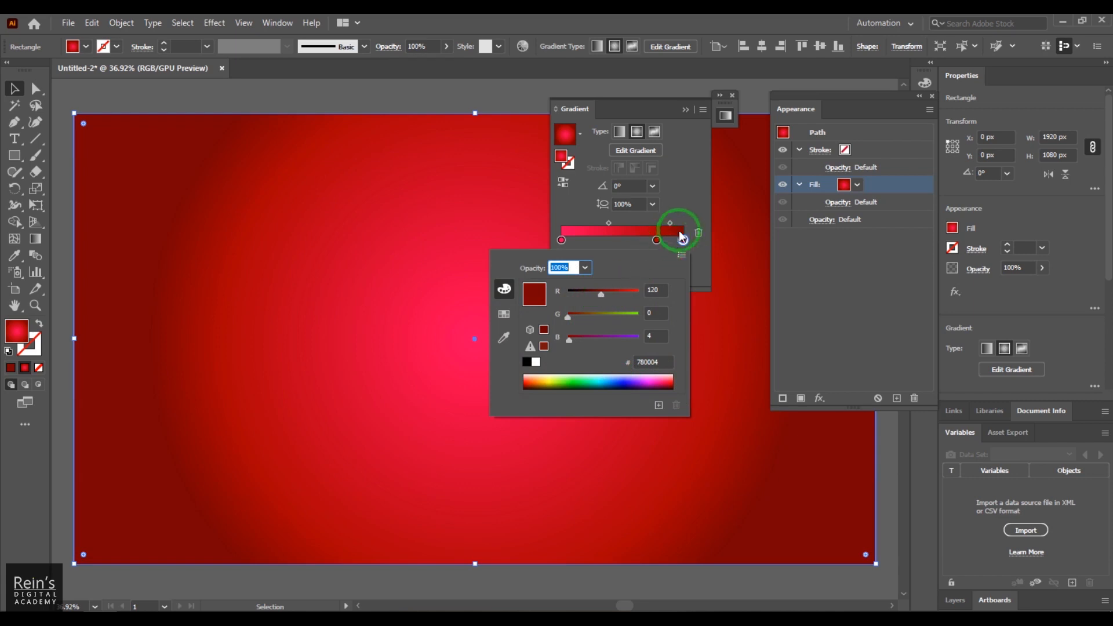
{"action": "left_click_drag", "start_coordinate": [656, 239], "coordinate": [617, 239]}
{"action": "left_click", "coordinate": [653, 223]}
{"action": "left_click_drag", "start_coordinate": [616, 240], "coordinate": [630, 267]}
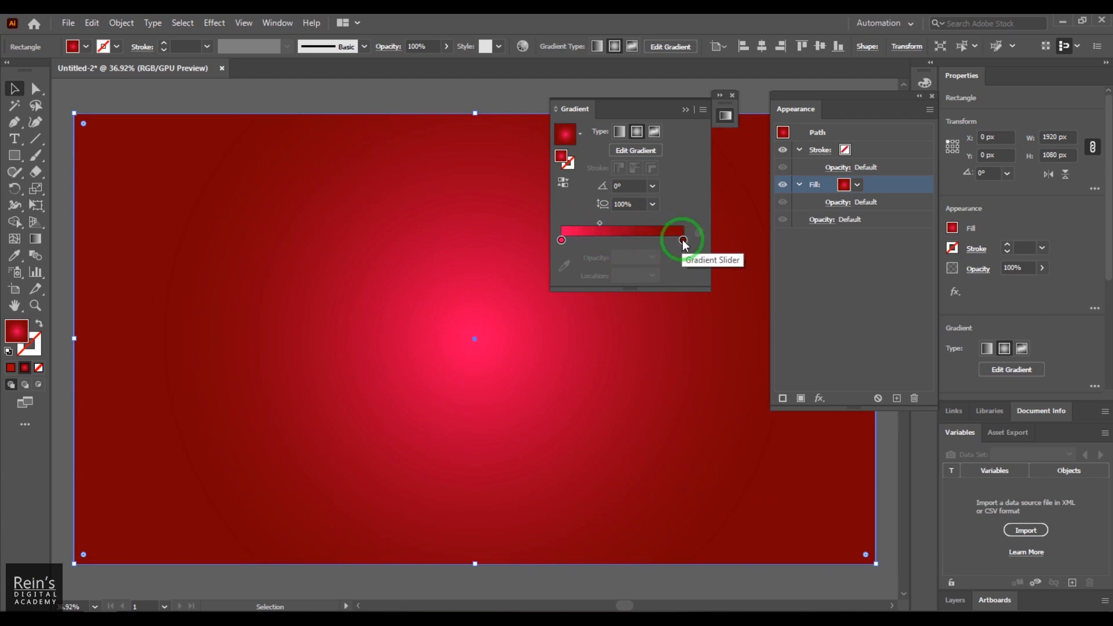
{"action": "mouse_move", "coordinate": [600, 223]}
{"action": "left_mouse_down"}
{"action": "mouse_move", "coordinate": [630, 223]}
{"action": "mouse_move", "coordinate": [595, 226]}
{"action": "mouse_move", "coordinate": [606, 221]}
{"action": "left_mouse_up"}
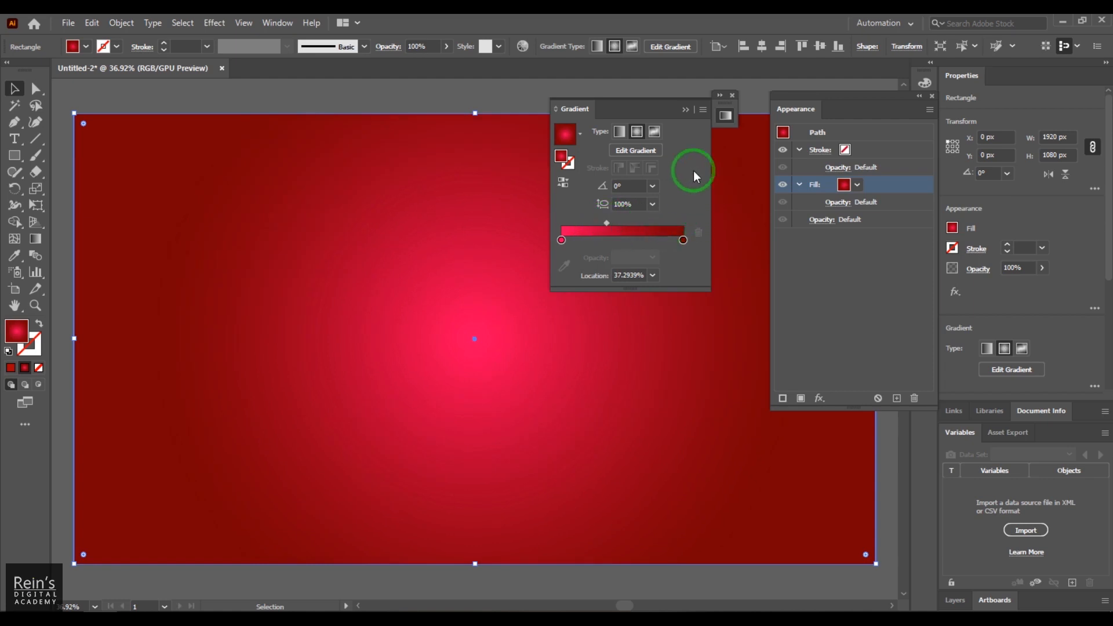
{"action": "left_click_drag", "start_coordinate": [614, 220], "coordinate": [614, 222]}
{"action": "left_click", "coordinate": [640, 94]}
{"action": "left_click", "coordinate": [685, 110]}
- Lock the background rectangle so it cannot be selected
{"action": "left_click", "coordinate": [445, 291]}
{"action": "left_click", "coordinate": [121, 23]}
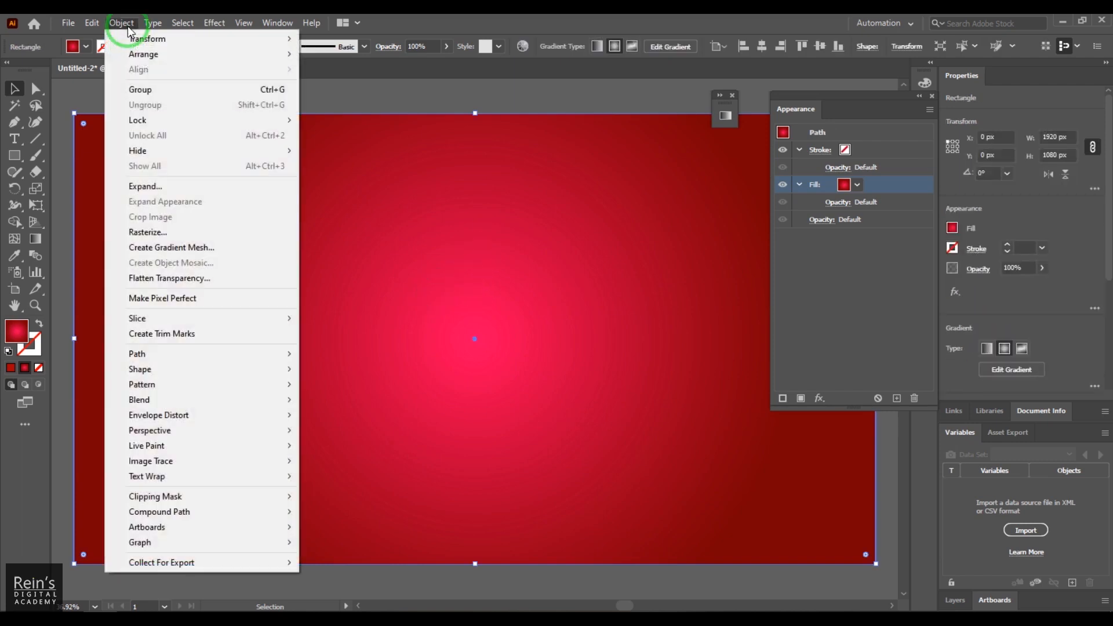
{"action": "mouse_move", "coordinate": [206, 119]}
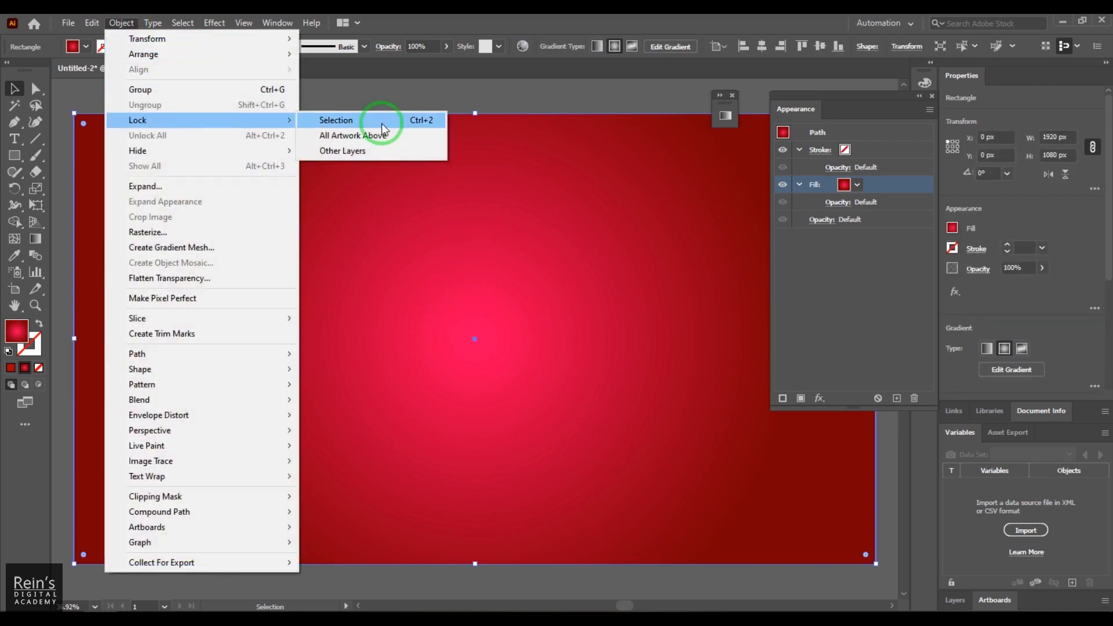
{"action": "left_click", "coordinate": [381, 120]}
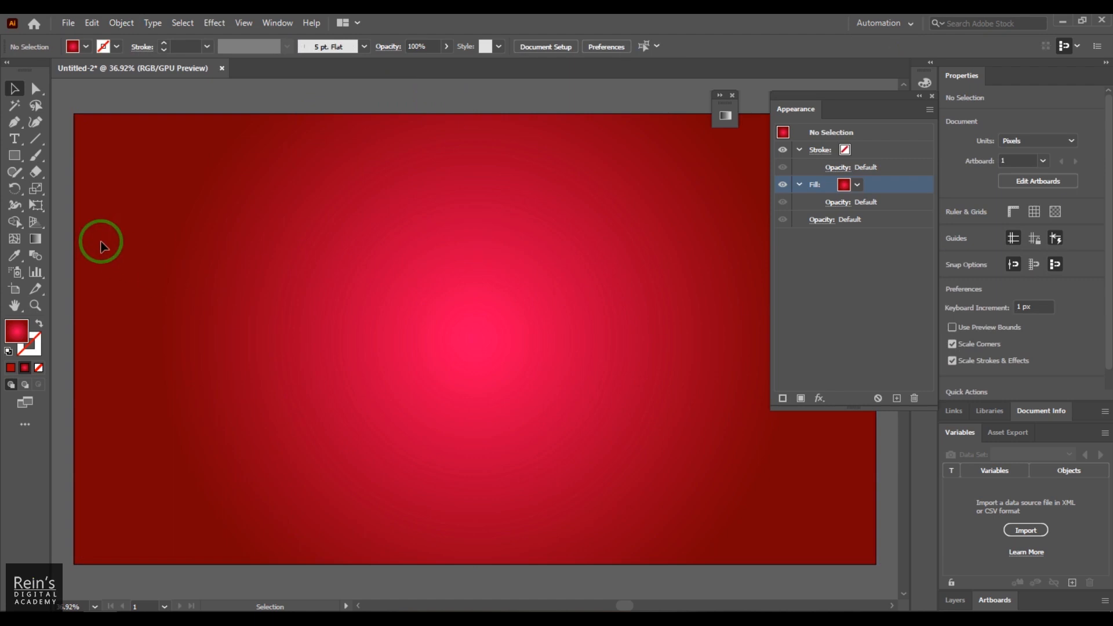
- Draw a wide rectangle about 1583 by 418 px across the middle of the background and centre it horizontally on the artboard
{"action": "left_click", "coordinate": [17, 160]}
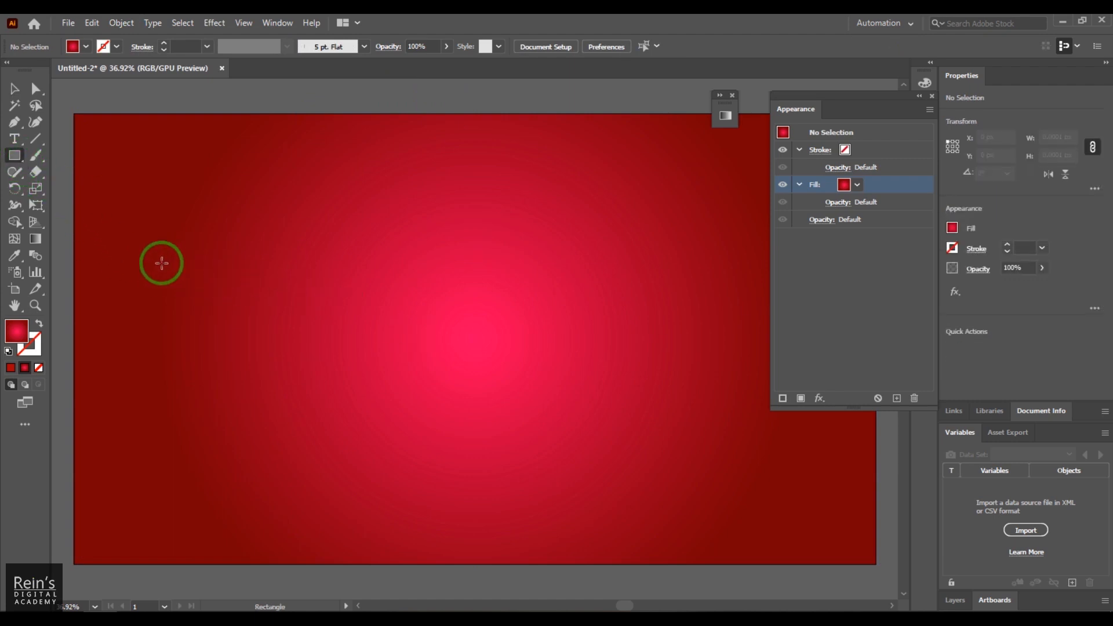
{"action": "left_click_drag", "start_coordinate": [154, 264], "coordinate": [816, 437]}
{"action": "left_click", "coordinate": [23, 98]}
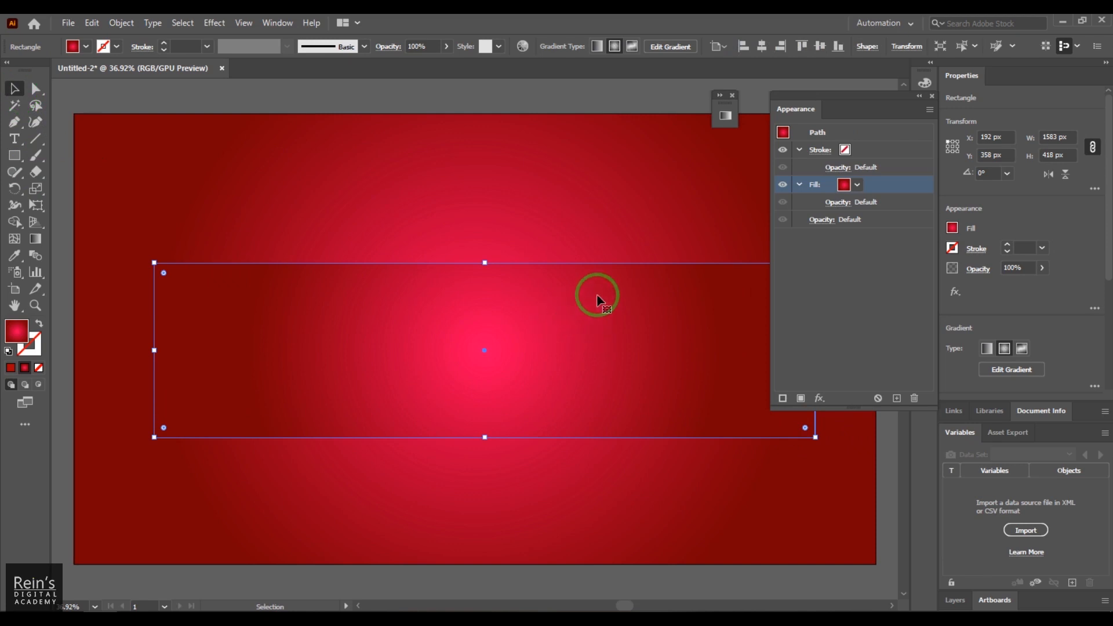
{"action": "left_click", "coordinate": [919, 96]}
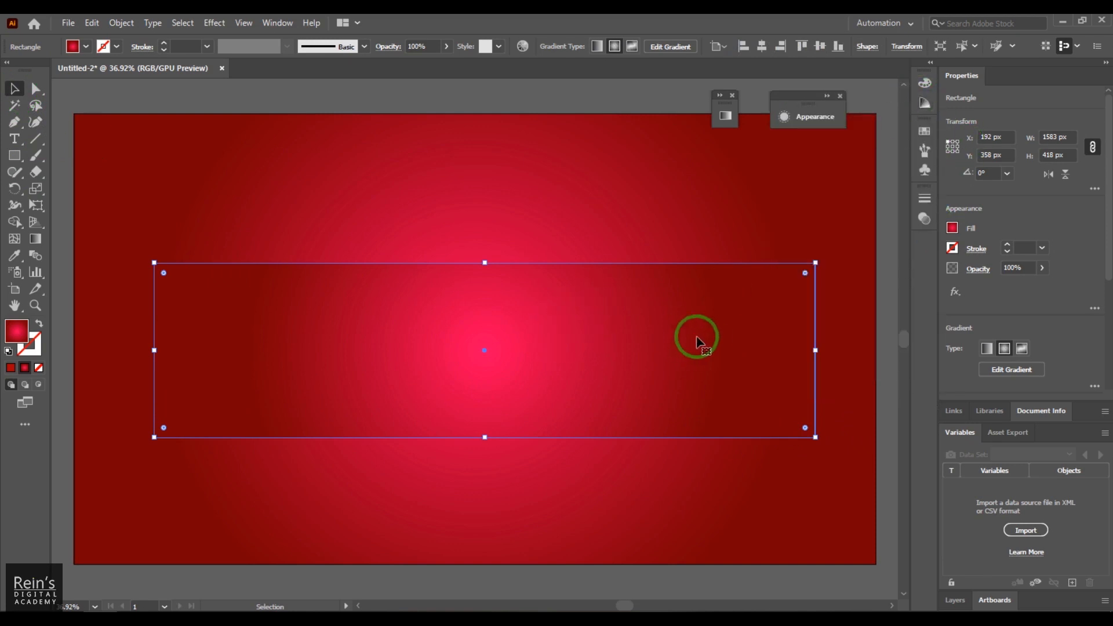
{"action": "left_click", "coordinate": [761, 46]}
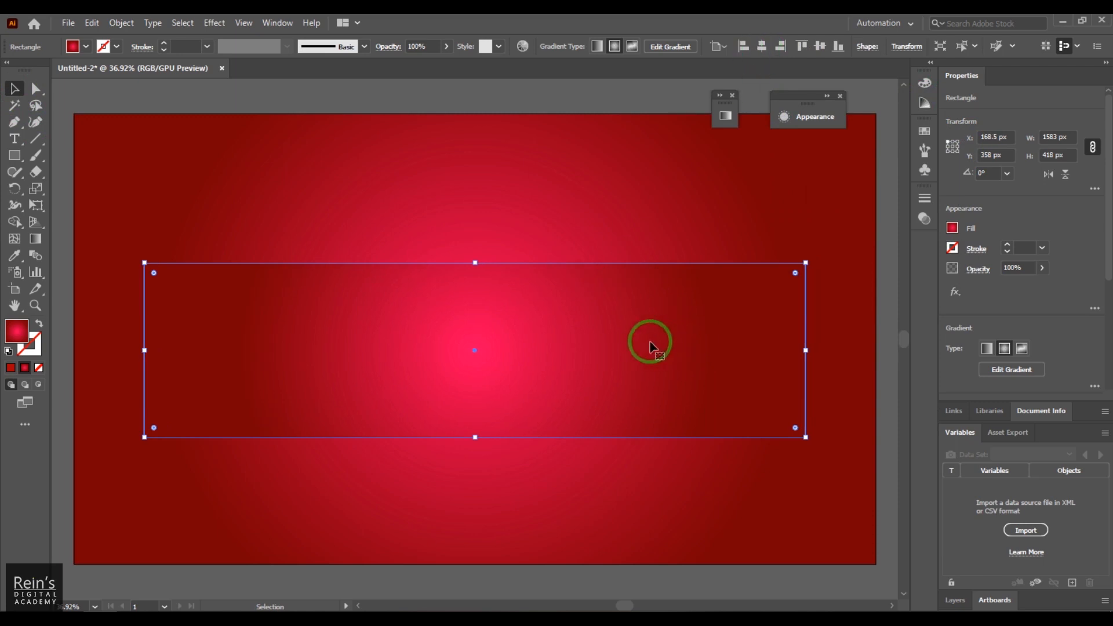
- Change the wide rectangle's gradient fill to linear with a 90° angle
{"action": "left_click", "coordinate": [836, 116]}
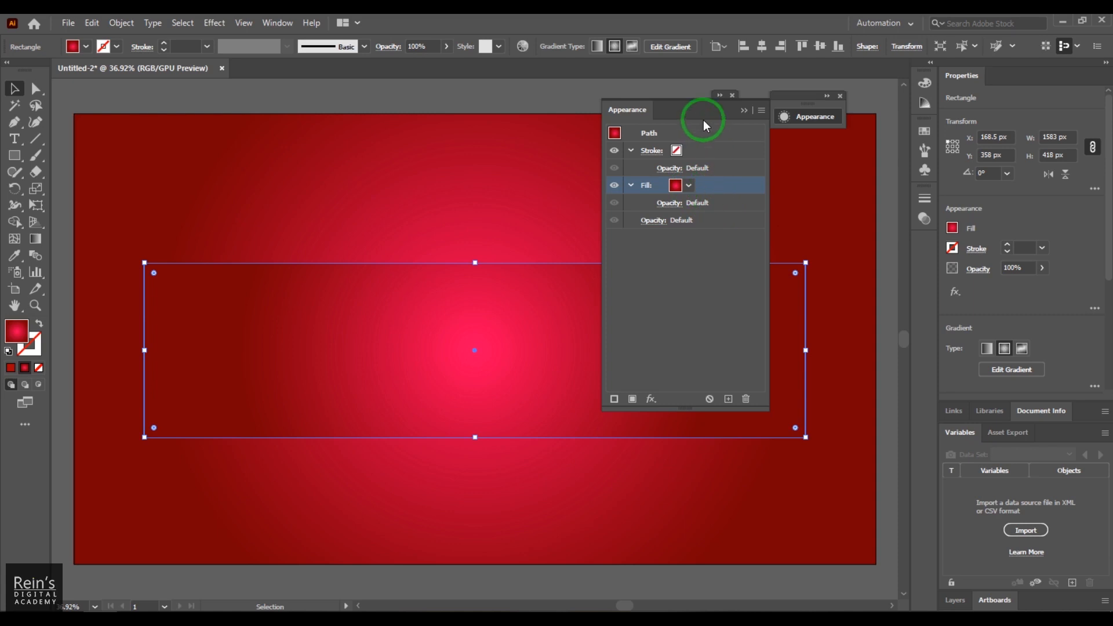
{"action": "left_click_drag", "start_coordinate": [644, 117], "coordinate": [826, 103]}
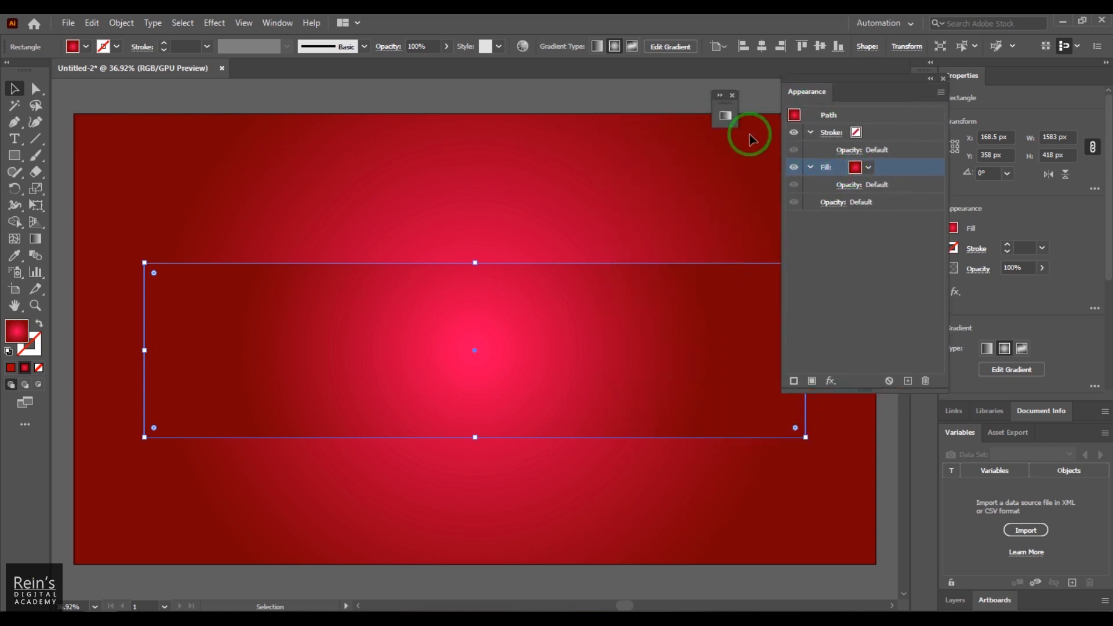
{"action": "left_click", "coordinate": [726, 117]}
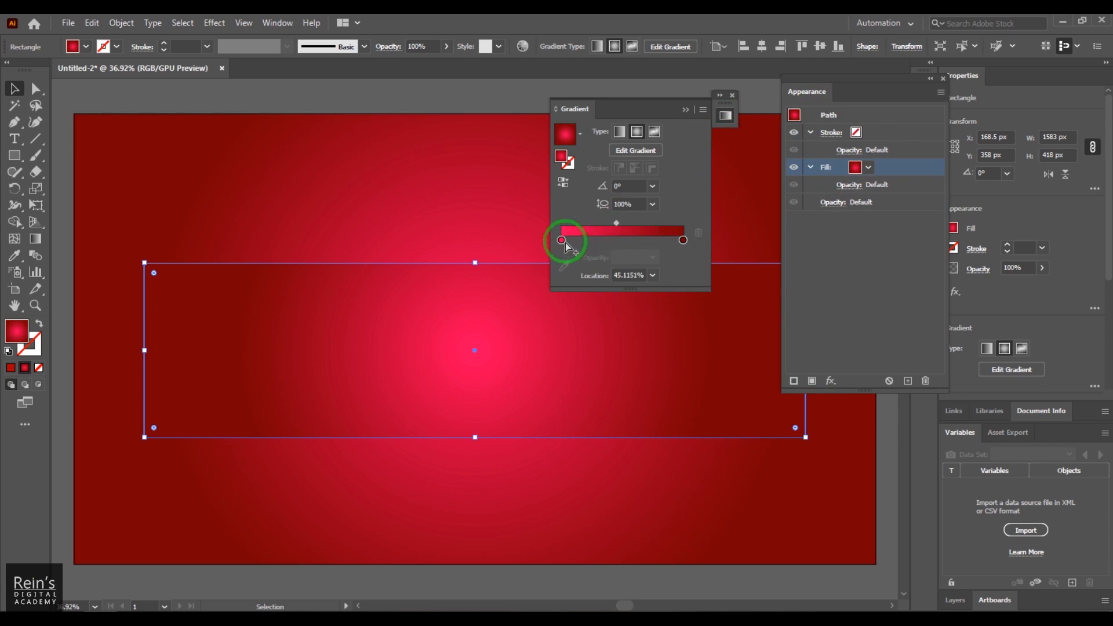
{"action": "left_click", "coordinate": [620, 133]}
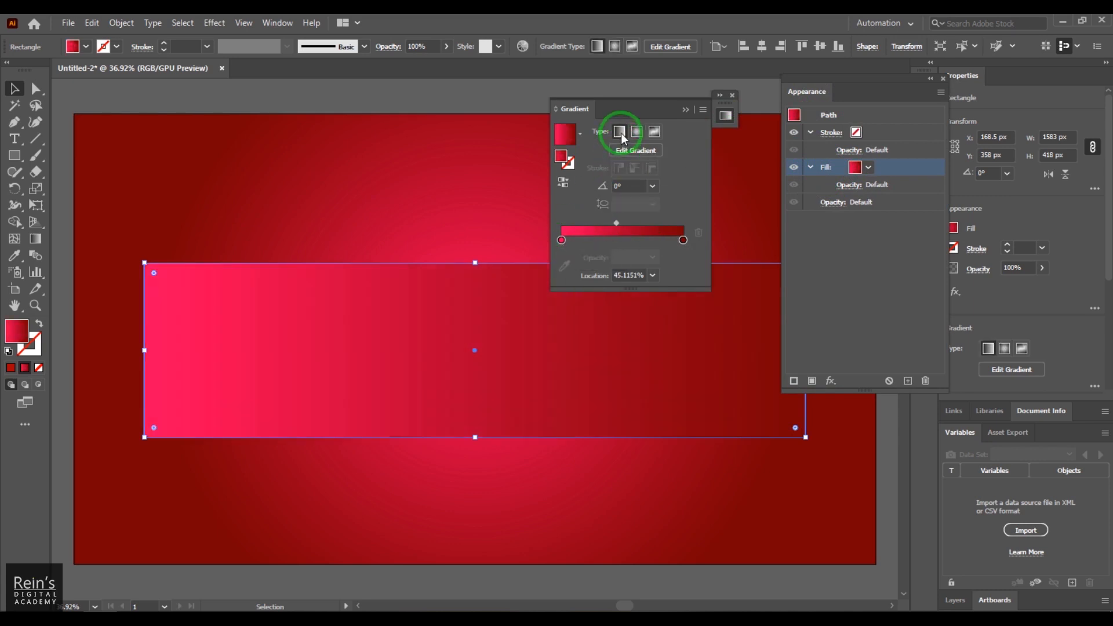
{"action": "left_click_drag", "start_coordinate": [632, 188], "coordinate": [583, 193]}
{"action": "type", "text": "90"}
{"action": "left_click", "coordinate": [685, 179]}
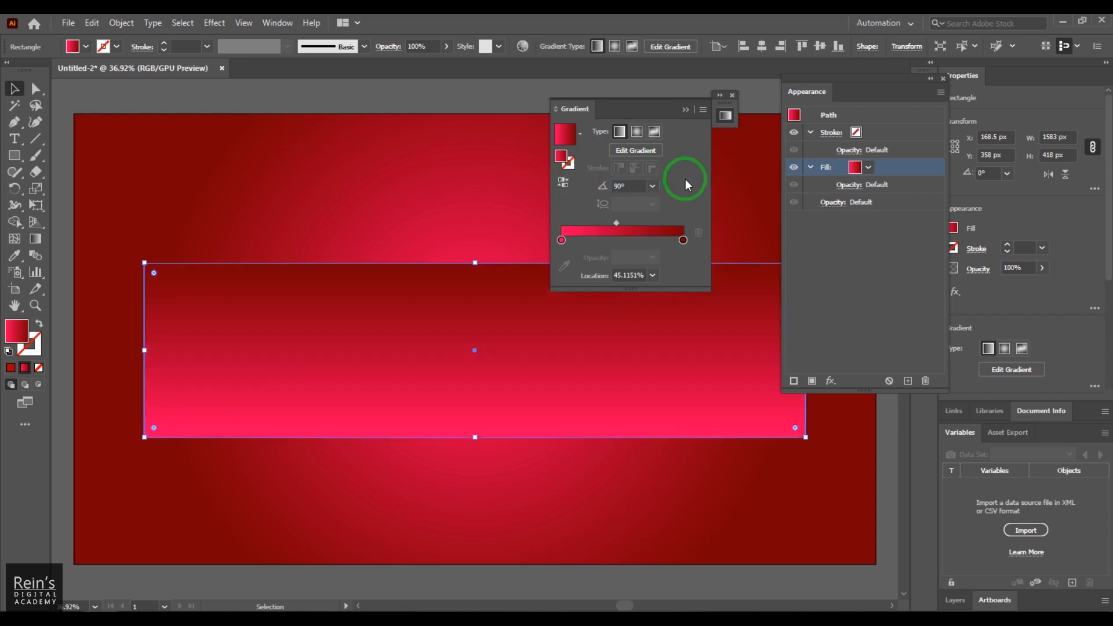
- Recolour the gradient's start stop bright blue and its end stop dark navy blue
{"action": "double_click", "coordinate": [565, 244]}
{"action": "left_click_drag", "start_coordinate": [609, 382], "coordinate": [612, 381]}
{"action": "left_click", "coordinate": [683, 239]}
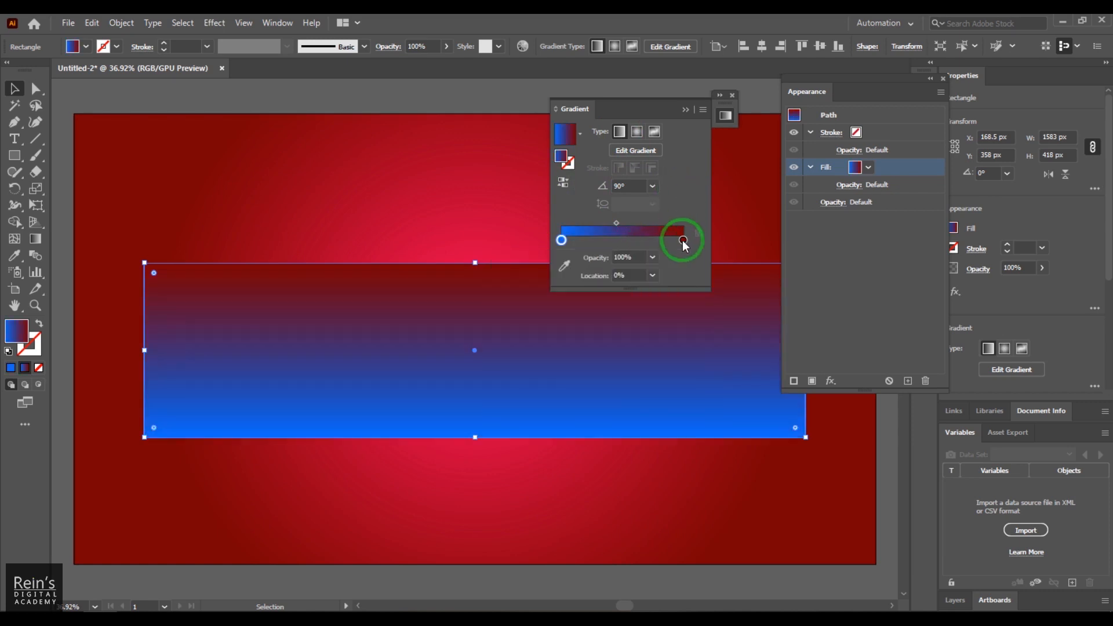
{"action": "double_click", "coordinate": [682, 240]}
{"action": "left_click", "coordinate": [617, 385]}
{"action": "left_click", "coordinate": [686, 202]}
- Rearrange the gradient with dark navy stops at both ends and the bright blue stop at 50% location
{"action": "left_click_drag", "start_coordinate": [562, 240], "coordinate": [584, 223]}
{"action": "left_click_drag", "start_coordinate": [655, 223], "coordinate": [624, 240]}
{"action": "double_click", "coordinate": [630, 275]}
{"action": "type", "text": "50"}
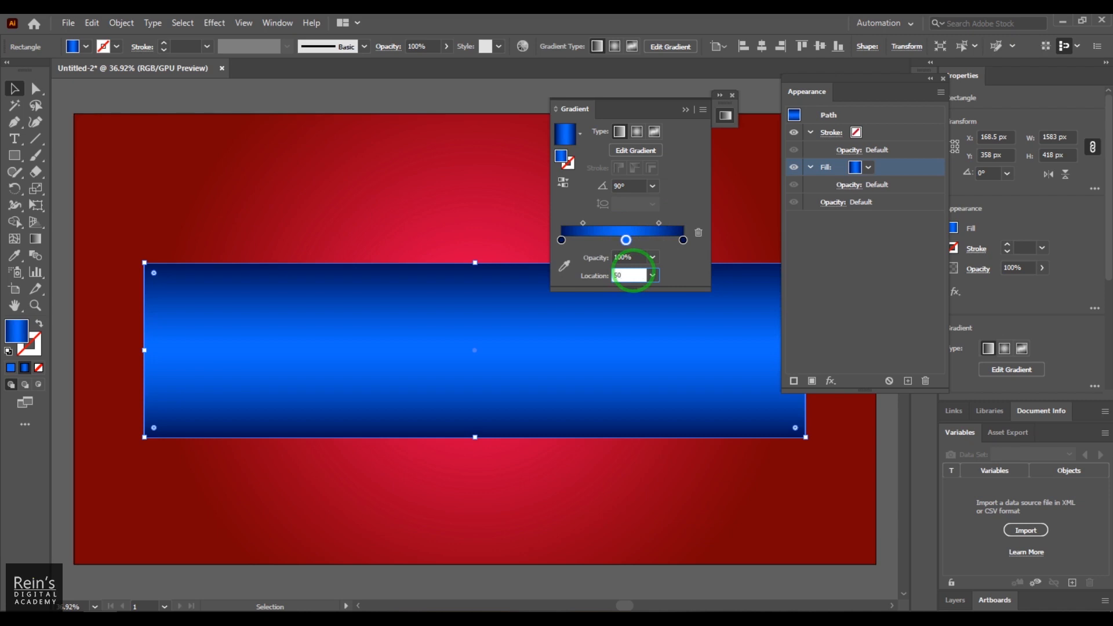
{"action": "key", "text": "Return"}
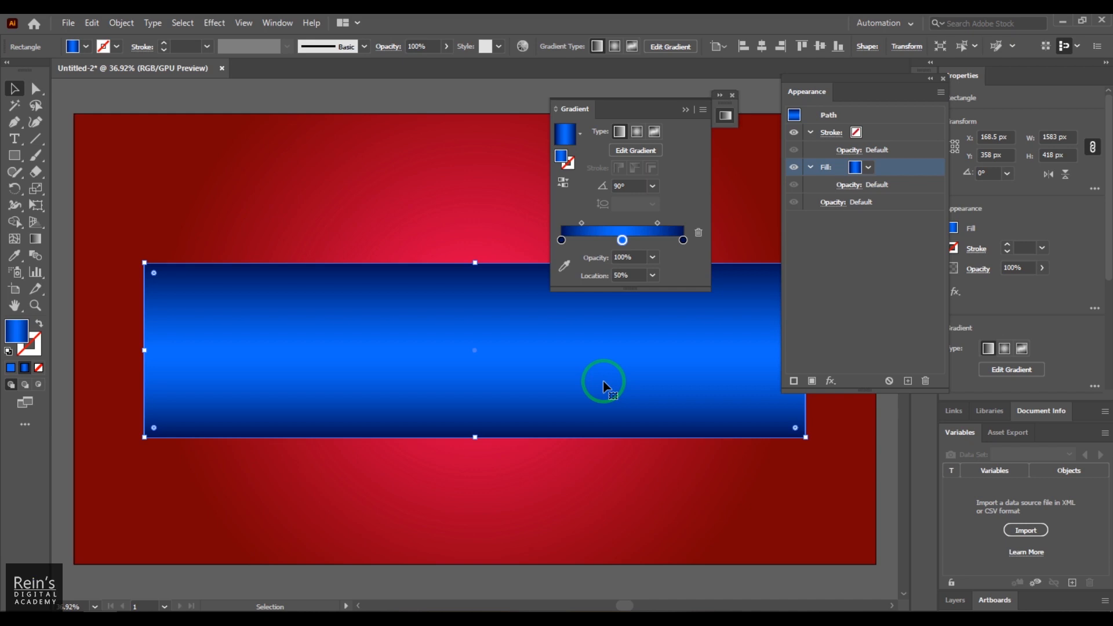
- Duplicate the wide rectangle's blue gradient fill in its appearance
{"action": "left_click", "coordinate": [884, 279]}
{"action": "left_click", "coordinate": [895, 168]}
{"action": "left_click", "coordinate": [908, 380]}
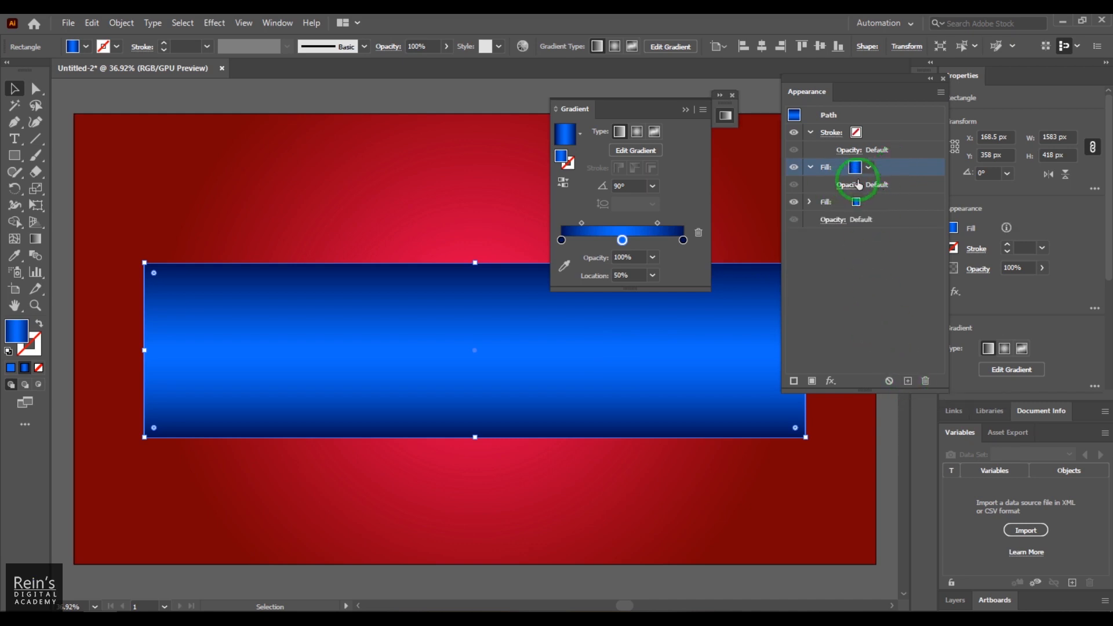
- Recolour the upper fill's middle gradient stop pale cyan and move its dark navy start stop to about 42% location
{"action": "double_click", "coordinate": [623, 241]}
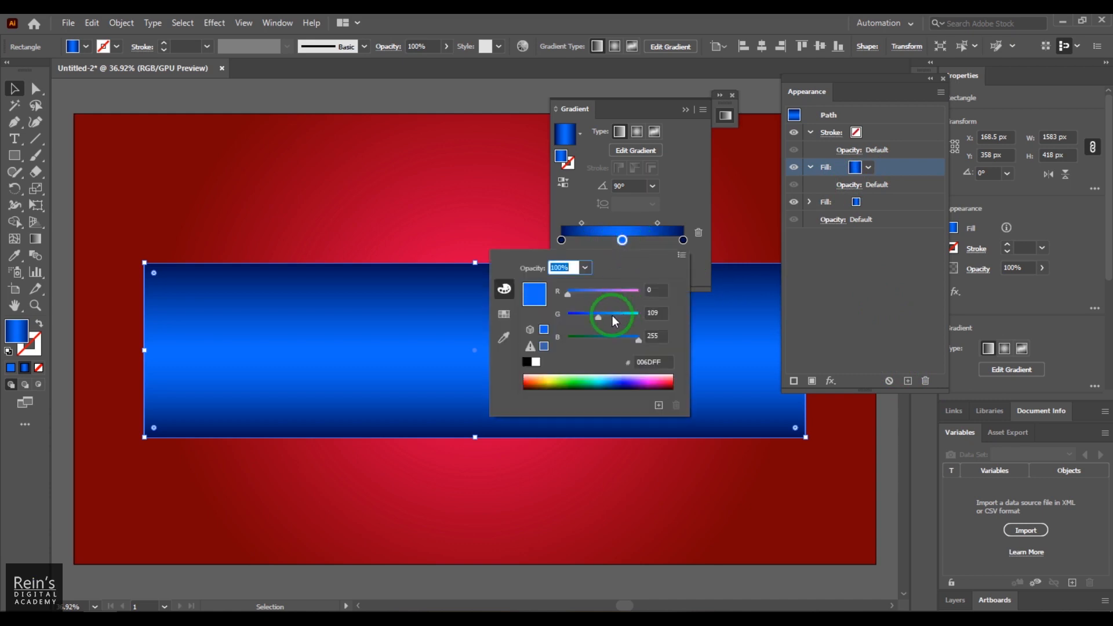
{"action": "left_click", "coordinate": [635, 314]}
{"action": "left_click", "coordinate": [631, 292]}
{"action": "left_click", "coordinate": [545, 249]}
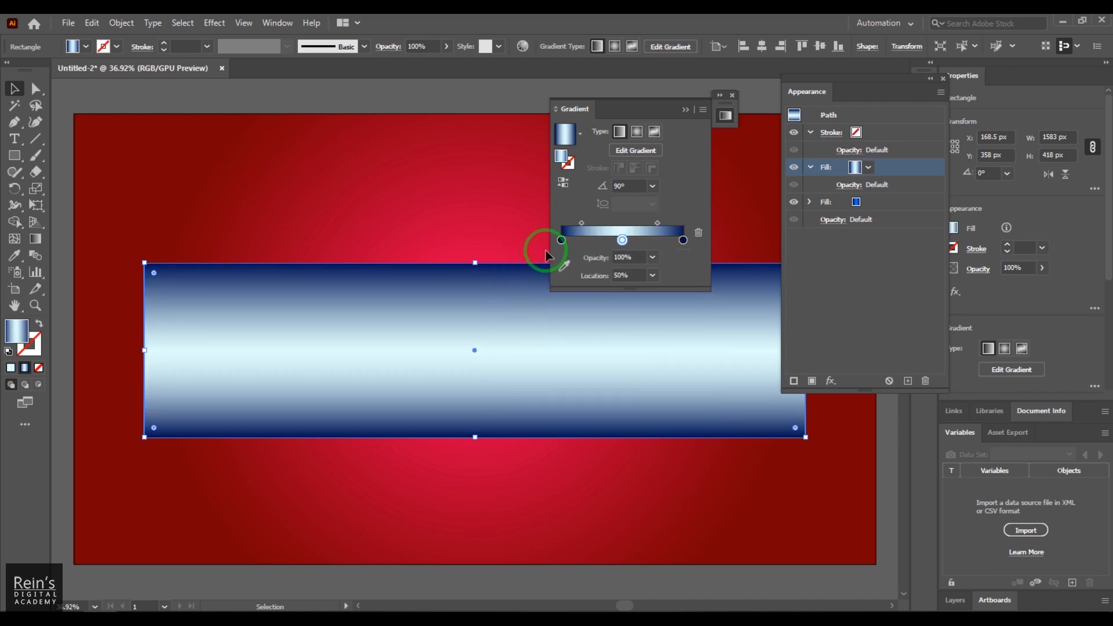
{"action": "left_click_drag", "start_coordinate": [561, 240], "coordinate": [613, 241]}
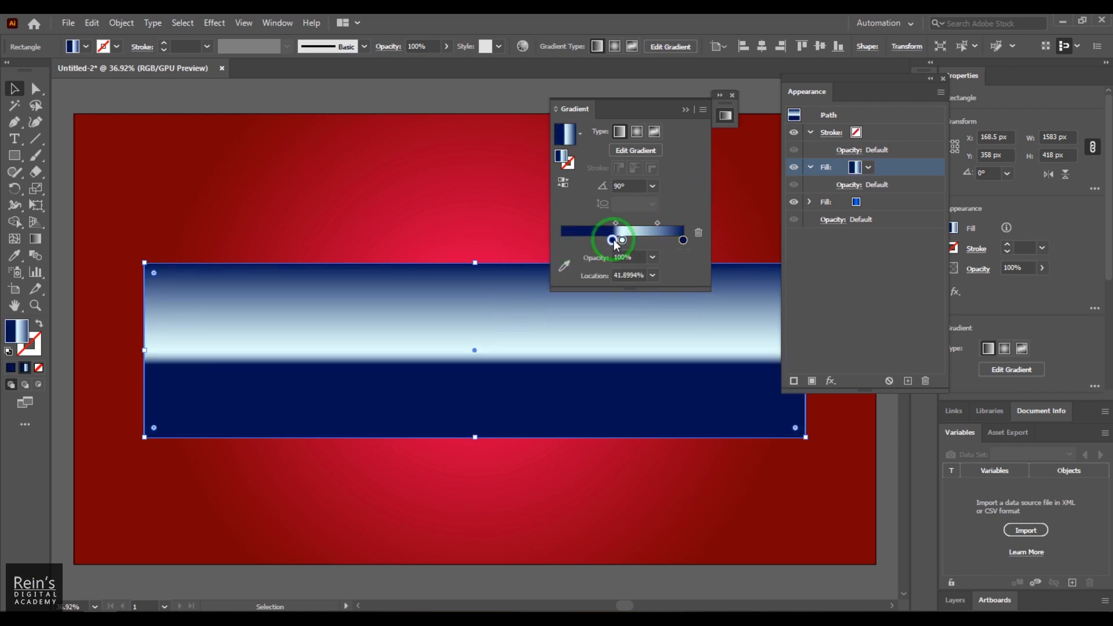
- Recolour both dark navy stops of the upper fill's gradient black
{"action": "double_click", "coordinate": [612, 240]}
{"action": "left_click_drag", "start_coordinate": [582, 338], "coordinate": [558, 308]}
{"action": "left_click", "coordinate": [683, 240]}
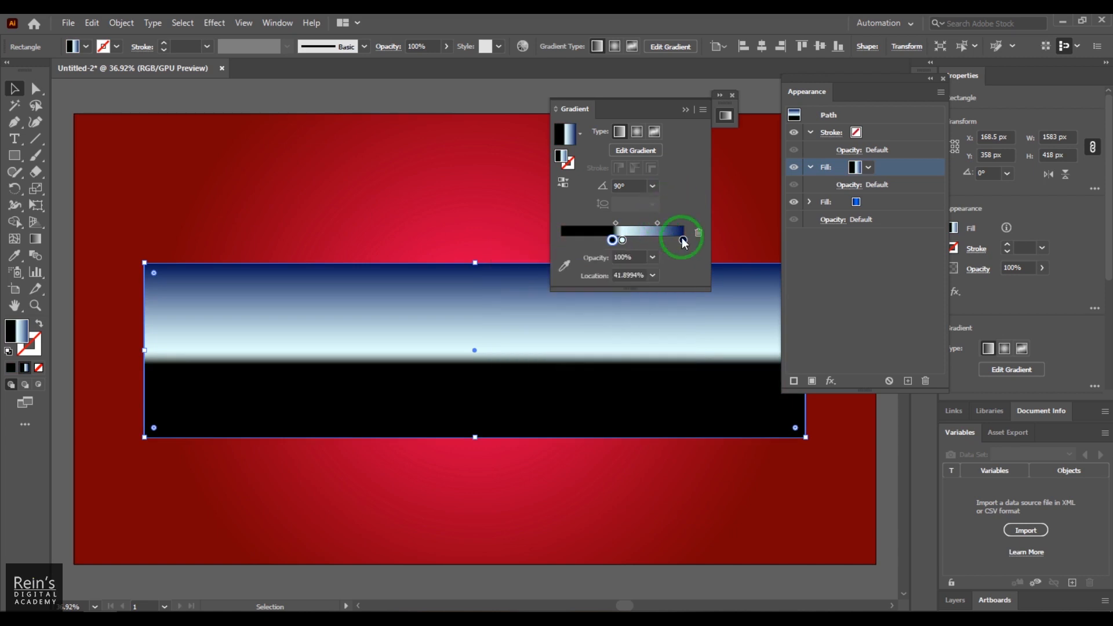
{"action": "double_click", "coordinate": [682, 240]}
{"action": "left_click_drag", "start_coordinate": [592, 338], "coordinate": [562, 316]}
{"action": "left_click", "coordinate": [680, 193]}
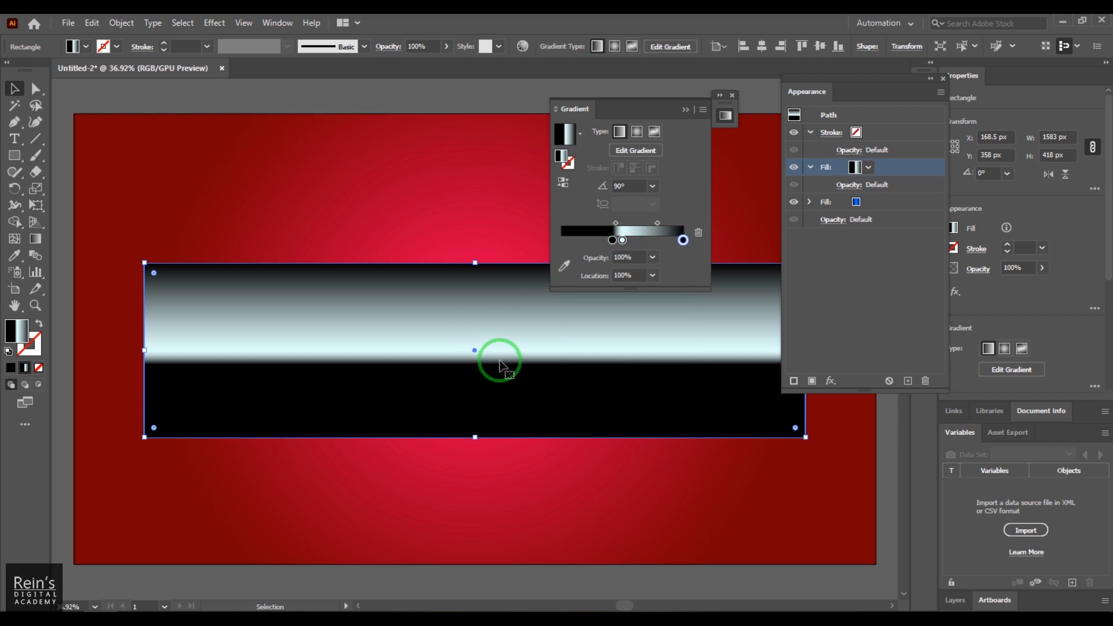
- Compare the two fills by toggling the visibility of the upper black and pale cyan gradient fill
{"action": "left_click", "coordinate": [869, 255]}
{"action": "left_click", "coordinate": [891, 203]}
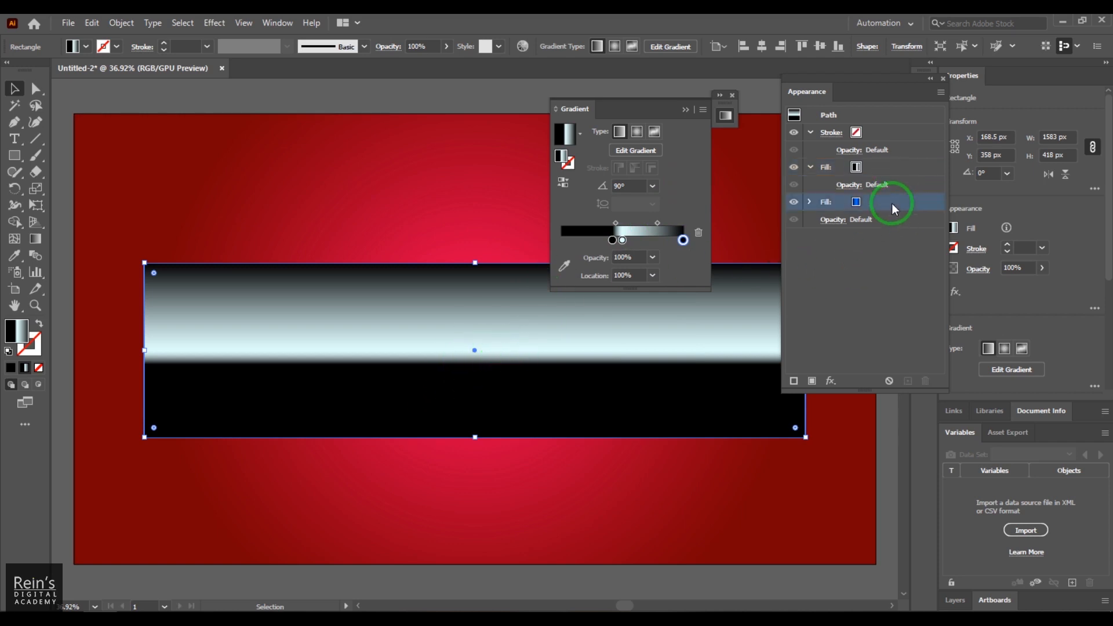
{"action": "left_click", "coordinate": [898, 169]}
{"action": "left_click", "coordinate": [795, 169]}
{"action": "left_click", "coordinate": [796, 168]}
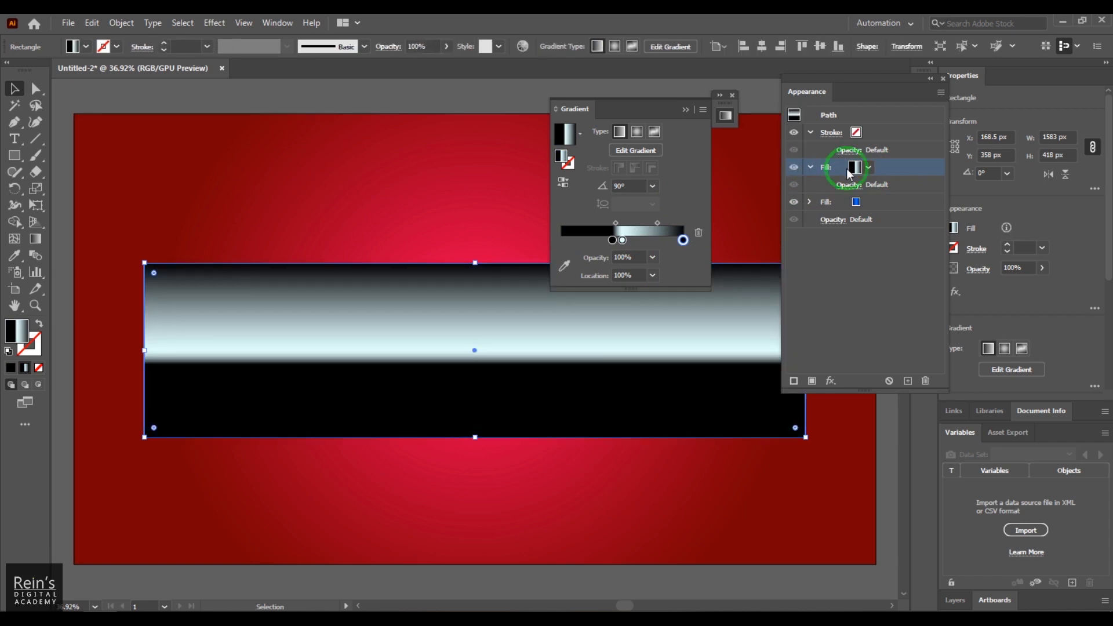
{"action": "left_click", "coordinate": [795, 169]}
{"action": "left_click", "coordinate": [794, 168]}
- Set the upper gradient fill's blend mode to Screen and its opacity to 40%
{"action": "left_click", "coordinate": [849, 185]}
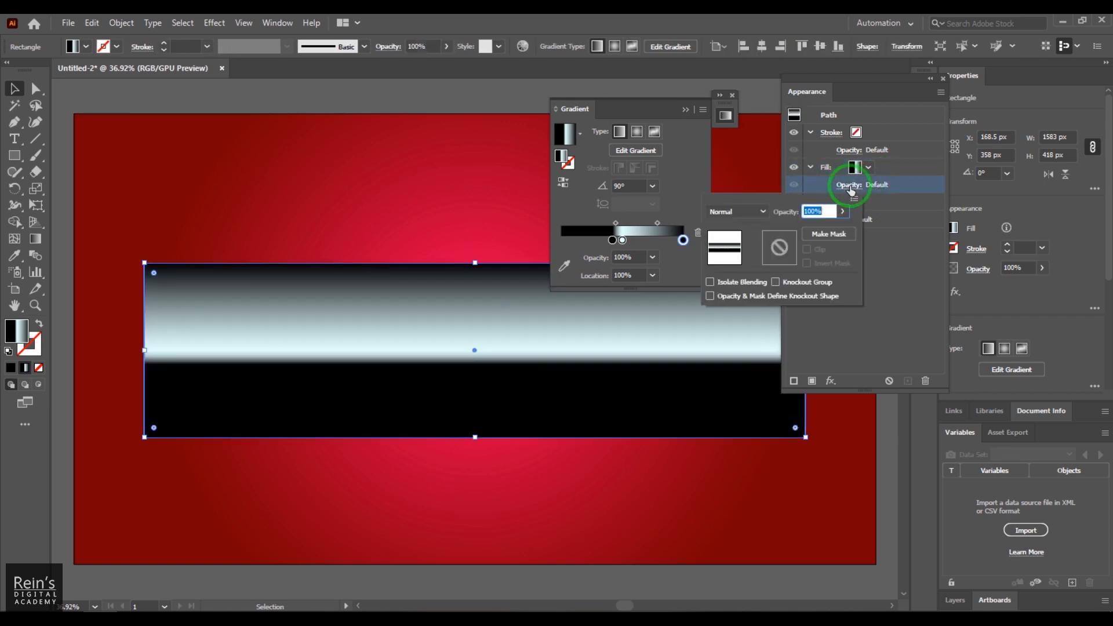
{"action": "left_click", "coordinate": [763, 211]}
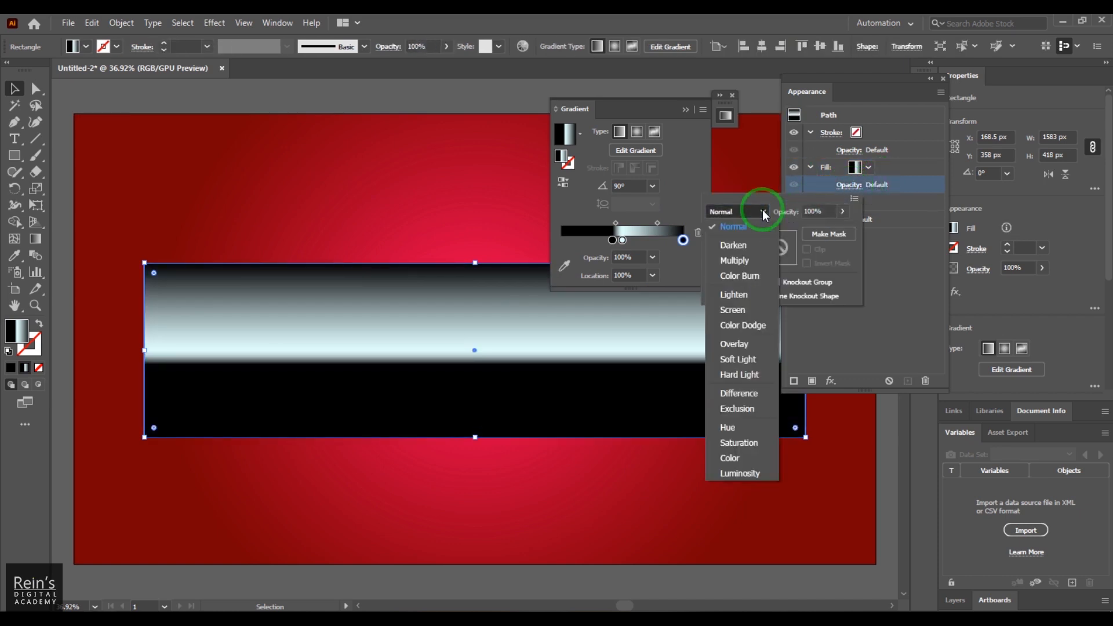
{"action": "left_click", "coordinate": [739, 308]}
{"action": "left_click", "coordinate": [863, 331]}
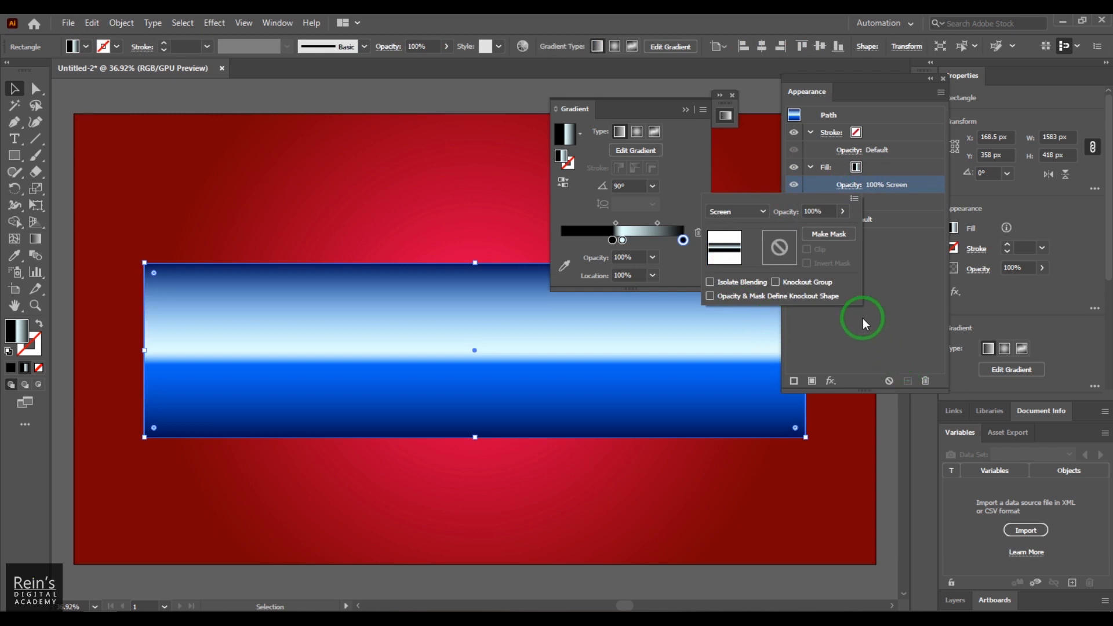
{"action": "left_click", "coordinate": [855, 193]}
{"action": "left_click_drag", "start_coordinate": [842, 212], "coordinate": [808, 241]}
{"action": "left_click_drag", "start_coordinate": [808, 241], "coordinate": [828, 302]}
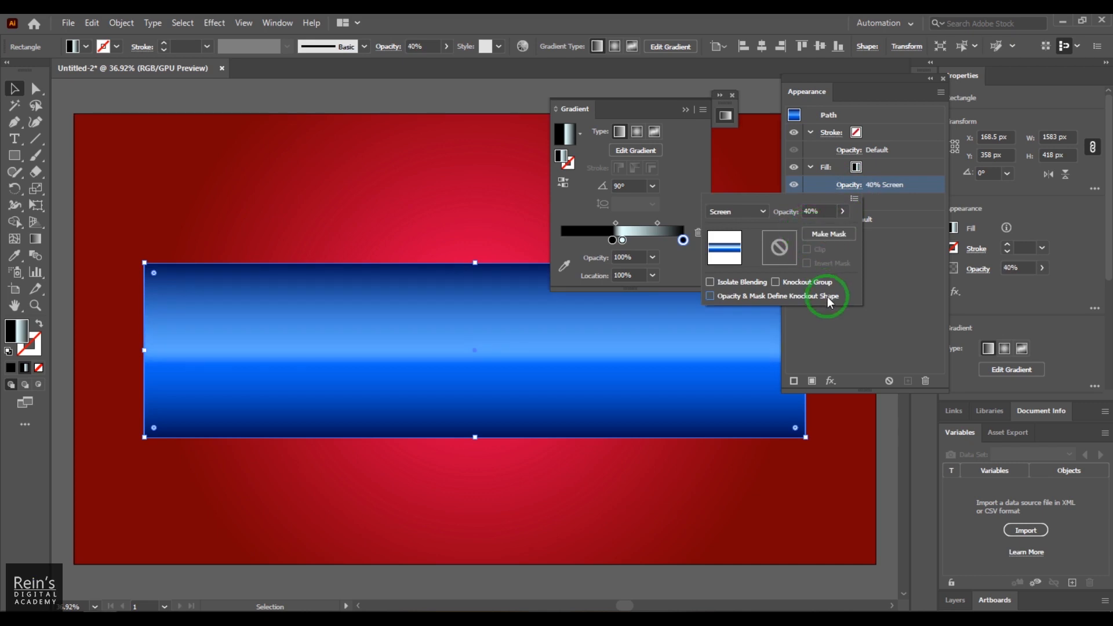
- Move the upper fill's pale cyan gradient stop to about 45.5% location to sharpen the highlight edge
{"action": "left_click", "coordinate": [620, 240]}
{"action": "left_click_drag", "start_coordinate": [620, 240], "coordinate": [618, 240]}
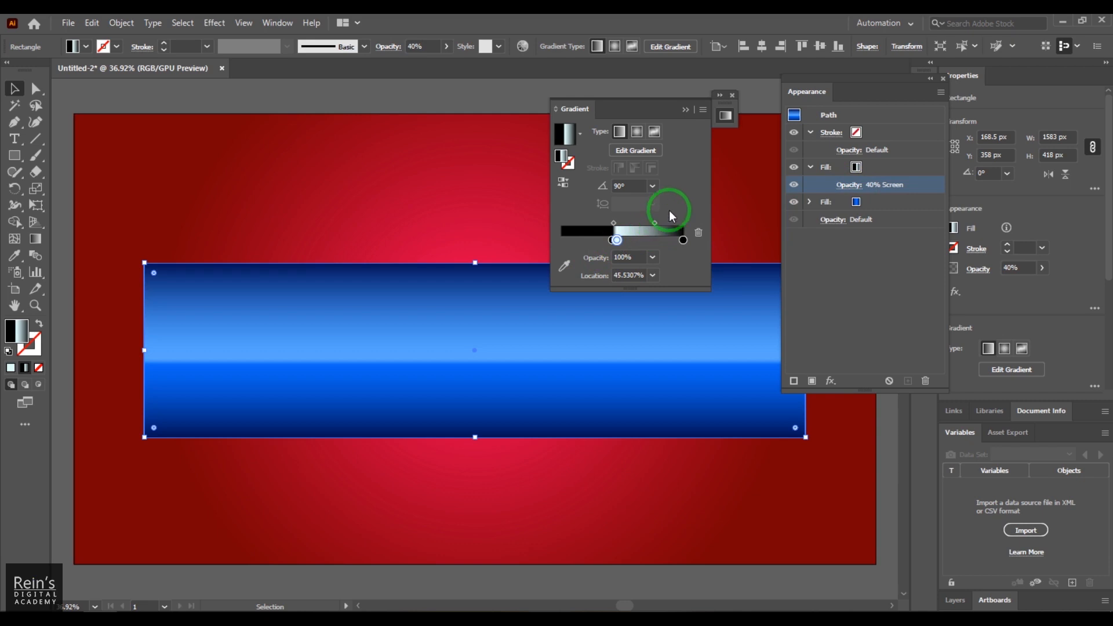
{"action": "left_click", "coordinate": [889, 294]}
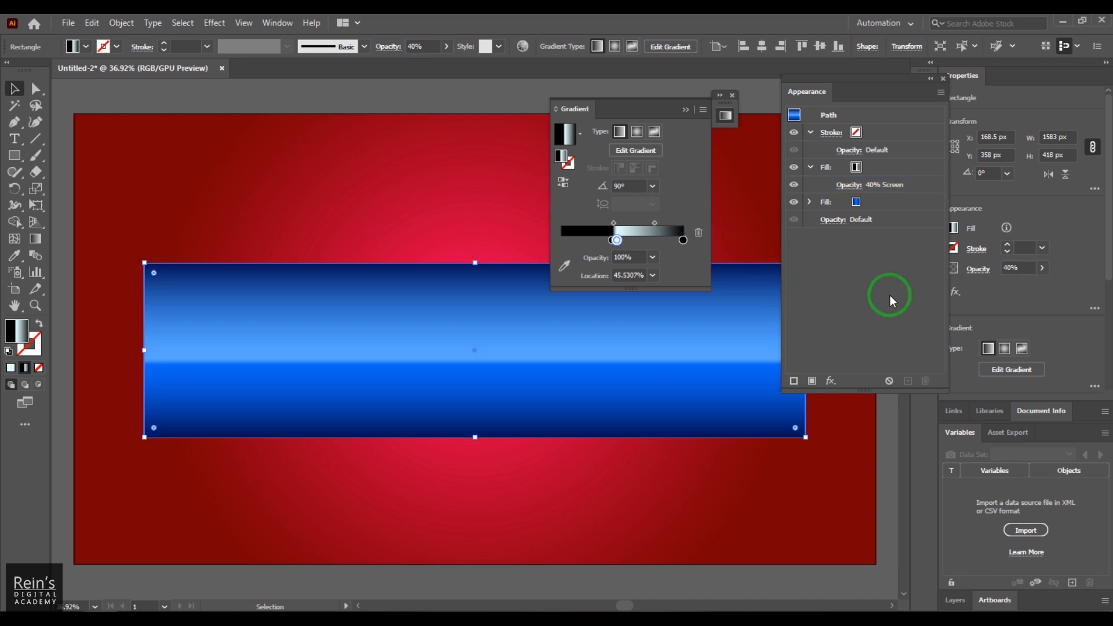
- Duplicate the lower blue gradient fill in the rectangle's appearance
{"action": "left_click", "coordinate": [895, 202]}
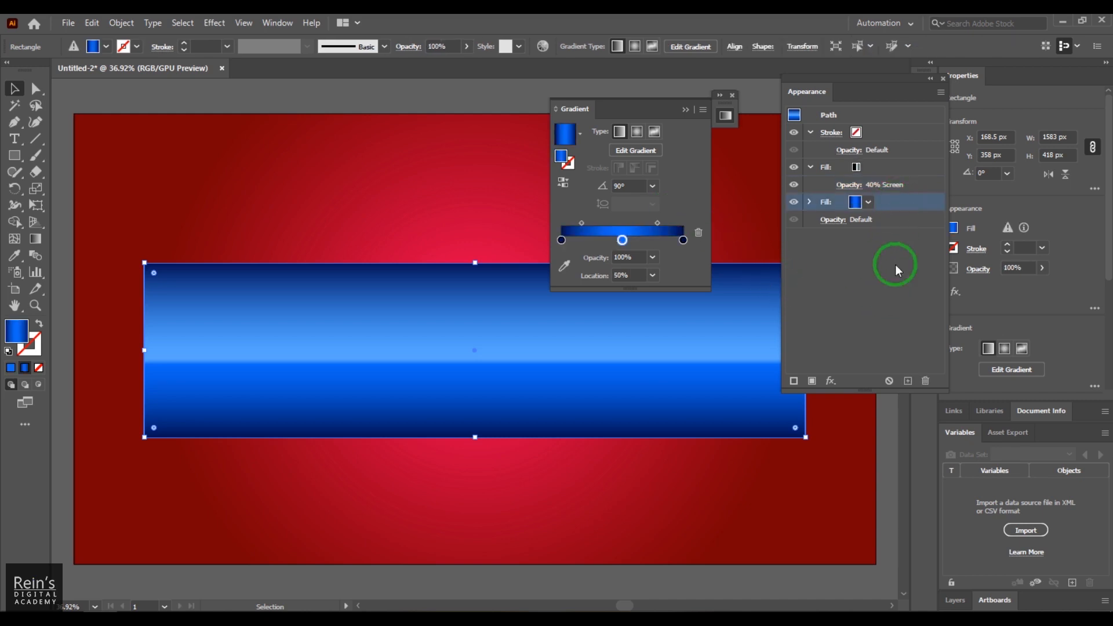
{"action": "left_click", "coordinate": [940, 94]}
{"action": "left_click", "coordinate": [889, 109]}
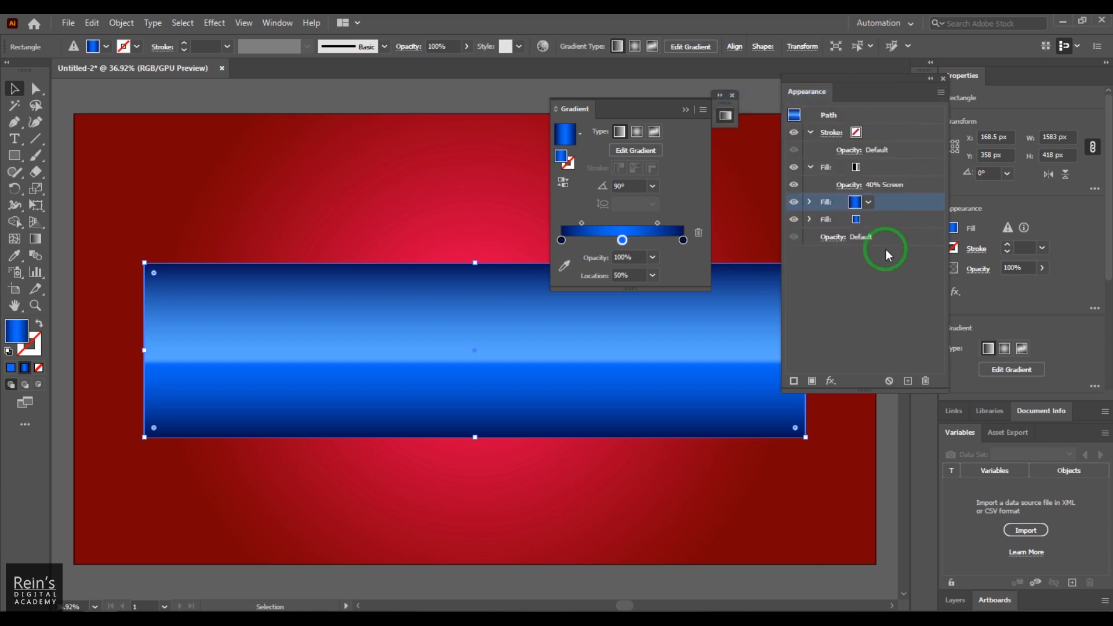
- Make the duplicated blue fill a radial gradient, remove its navy start stop and move the bright blue stop to 0%
{"action": "left_click", "coordinate": [863, 203]}
{"action": "left_click", "coordinate": [868, 202]}
{"action": "left_click", "coordinate": [867, 203]}
{"action": "left_click", "coordinate": [637, 131]}
{"action": "left_click_drag", "start_coordinate": [561, 239], "coordinate": [541, 301]}
{"action": "left_click_drag", "start_coordinate": [622, 239], "coordinate": [561, 242]}
- Recolour the radial gradient's start stop light cyan
{"action": "double_click", "coordinate": [561, 240]}
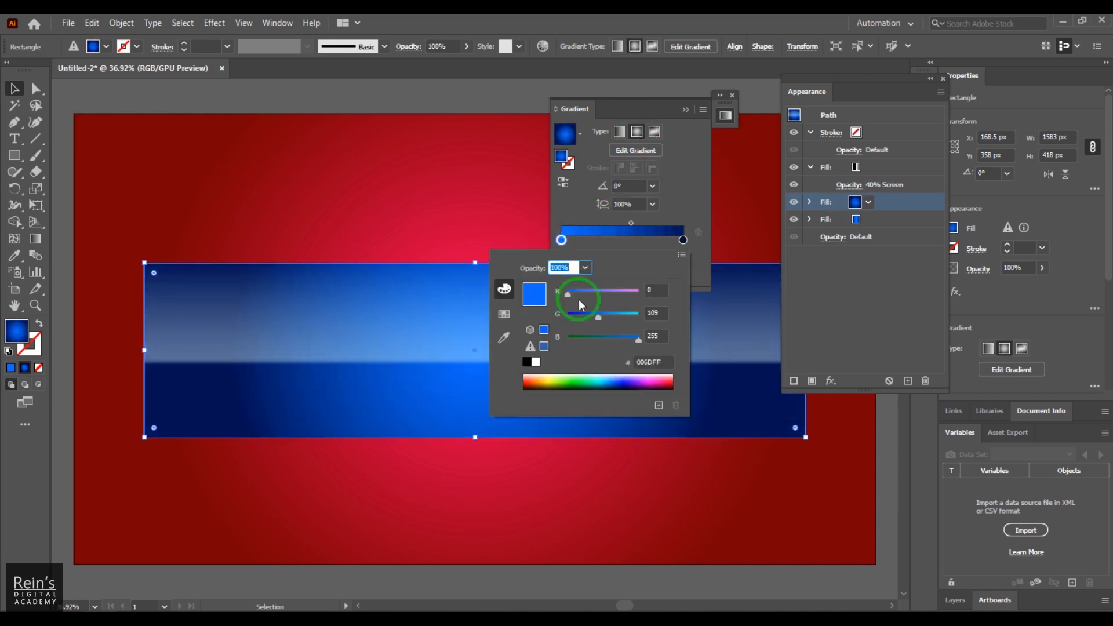
{"action": "left_click_drag", "start_coordinate": [613, 375], "coordinate": [597, 375]}
{"action": "left_click", "coordinate": [703, 188]}
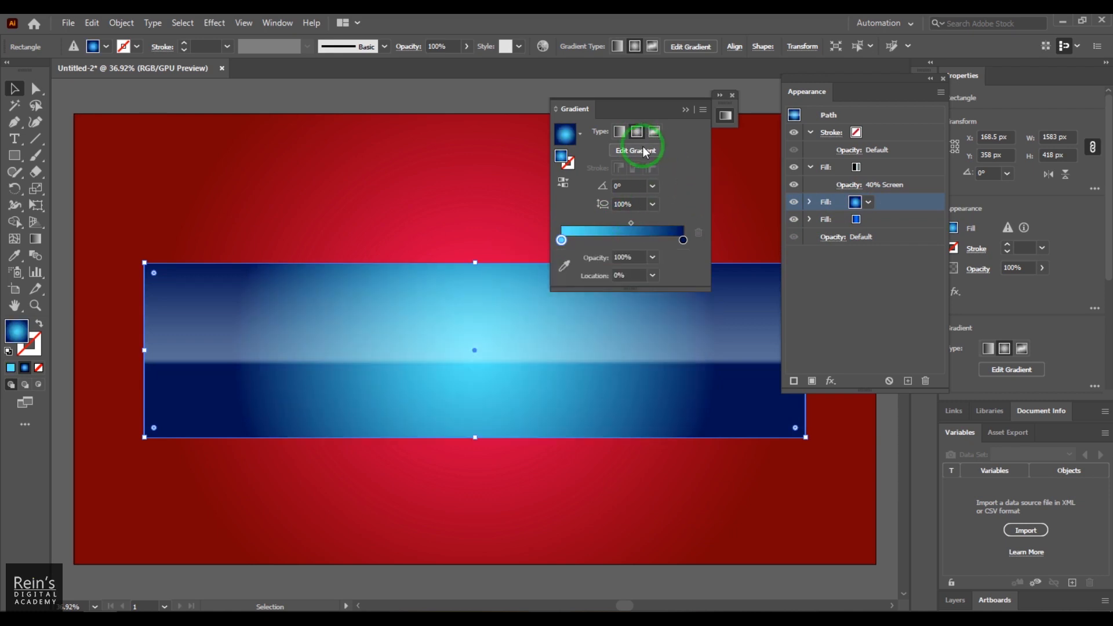
- Move the radial gradient's origin above the rectangle's upper edge and shift its midpoint to about 39% location
{"action": "left_click", "coordinate": [642, 148]}
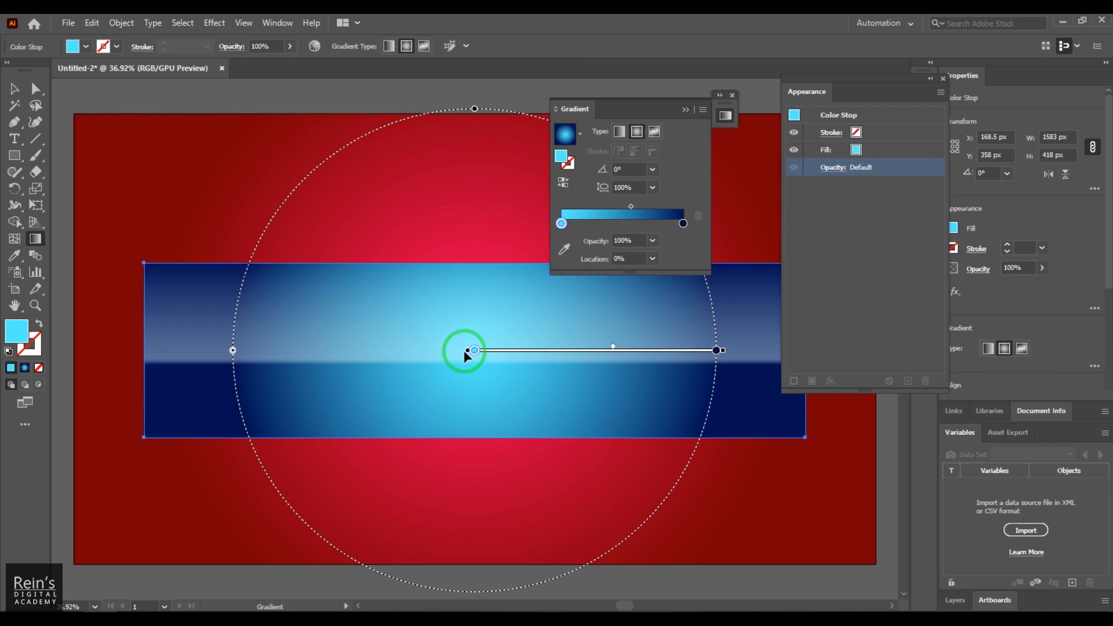
{"action": "mouse_move", "coordinate": [465, 350]}
{"action": "left_mouse_down"}
{"action": "mouse_move", "coordinate": [471, 215]}
{"action": "mouse_move", "coordinate": [471, 230]}
{"action": "left_mouse_up"}
{"action": "mouse_move", "coordinate": [481, 597]}
{"action": "left_mouse_down"}
{"action": "mouse_move", "coordinate": [472, 422]}
{"action": "mouse_move", "coordinate": [479, 489]}
{"action": "left_mouse_up"}
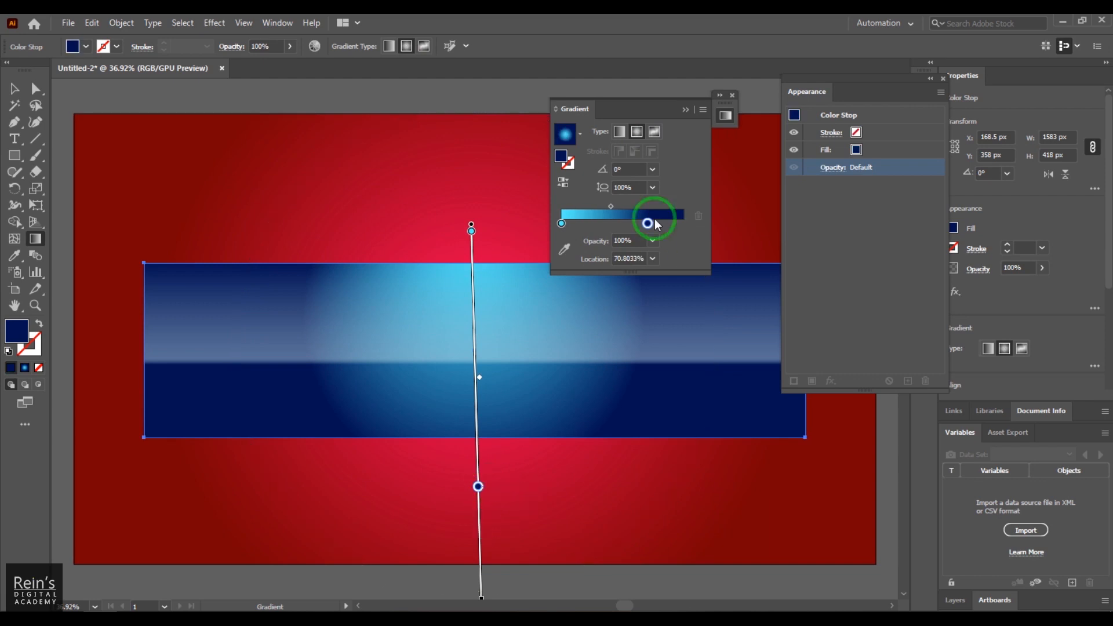
{"action": "mouse_move", "coordinate": [647, 223]}
{"action": "left_mouse_down"}
{"action": "mouse_move", "coordinate": [683, 224]}
{"action": "mouse_move", "coordinate": [589, 208]}
{"action": "mouse_move", "coordinate": [609, 204]}
{"action": "left_mouse_up"}
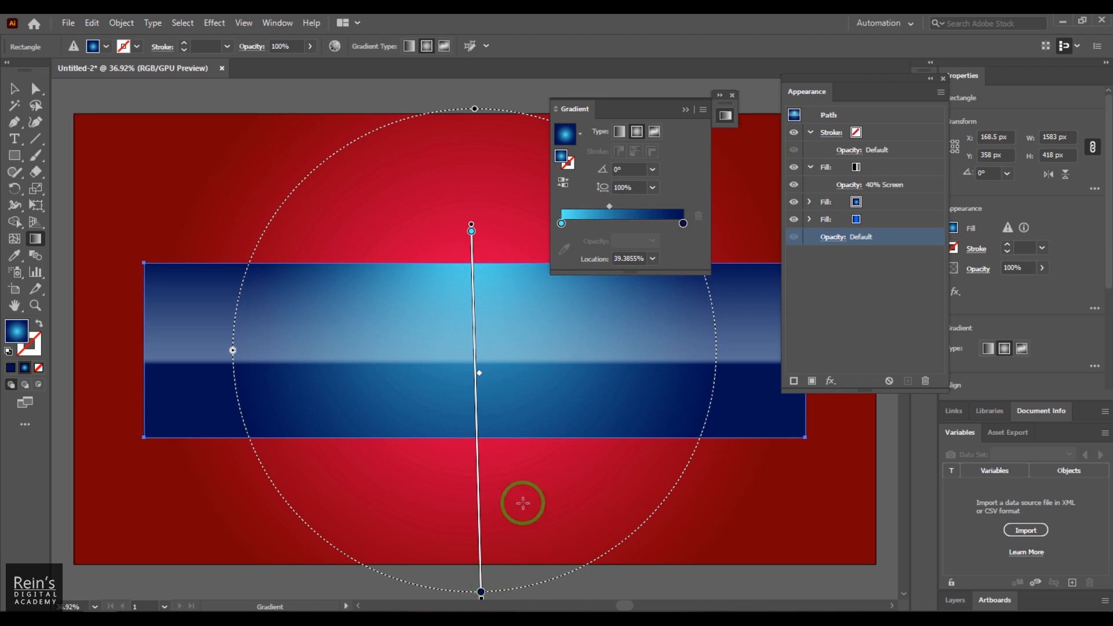
- Enlarge the radial gradient on the artboard so its circle spans slightly more than the rectangle's width
{"action": "key", "text": "ctrl+minus"}
{"action": "key", "text": "ctrl+minus"}
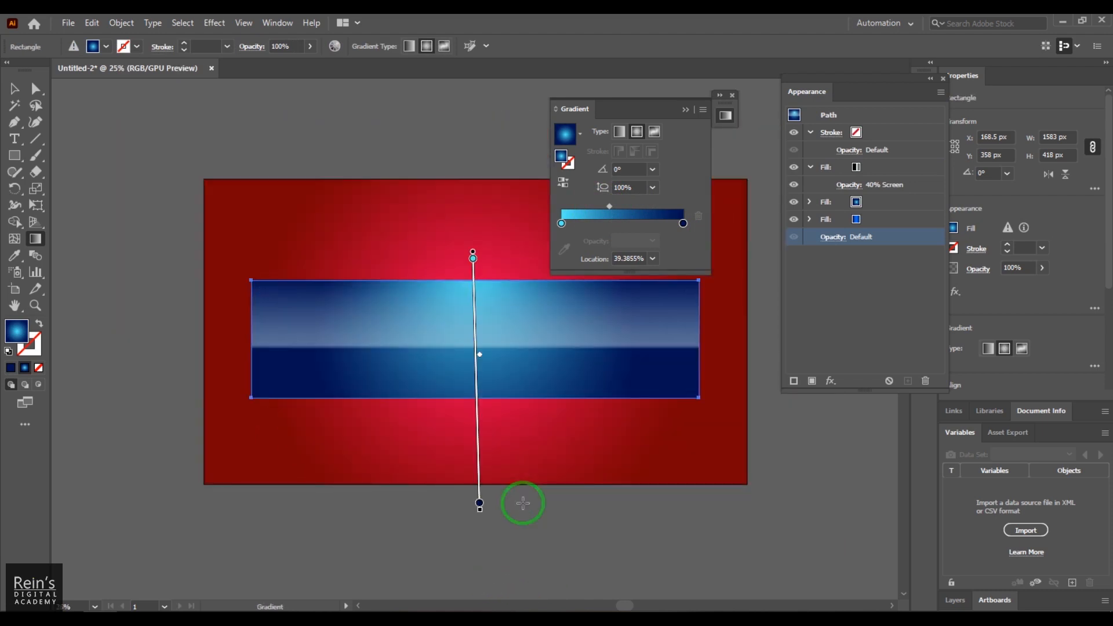
{"action": "left_click", "coordinate": [479, 503]}
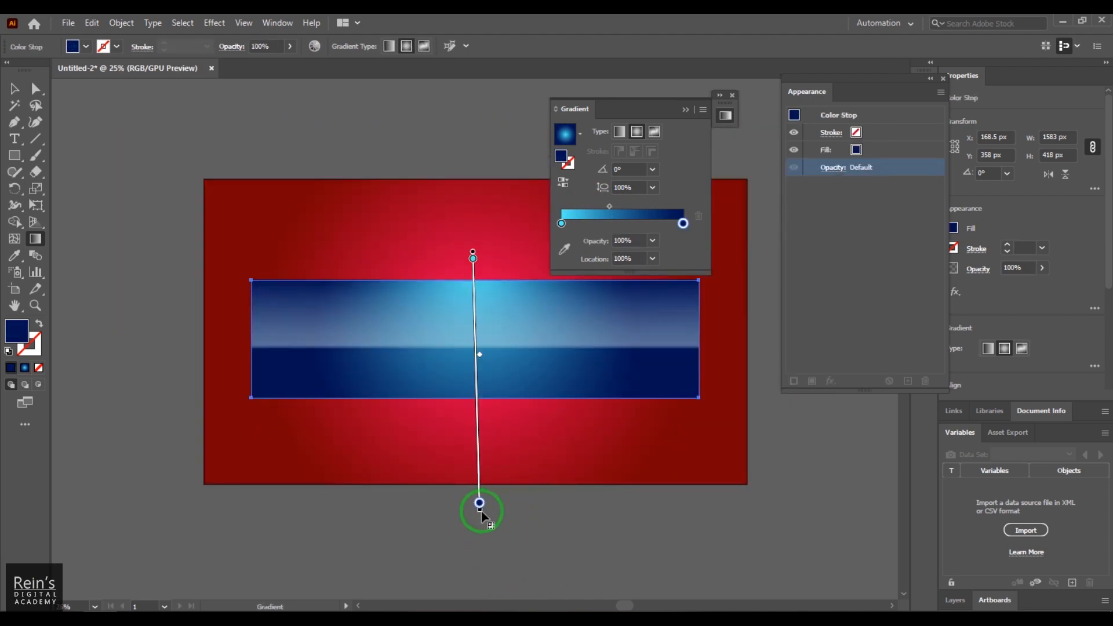
{"action": "left_click_drag", "start_coordinate": [481, 515], "coordinate": [499, 586]}
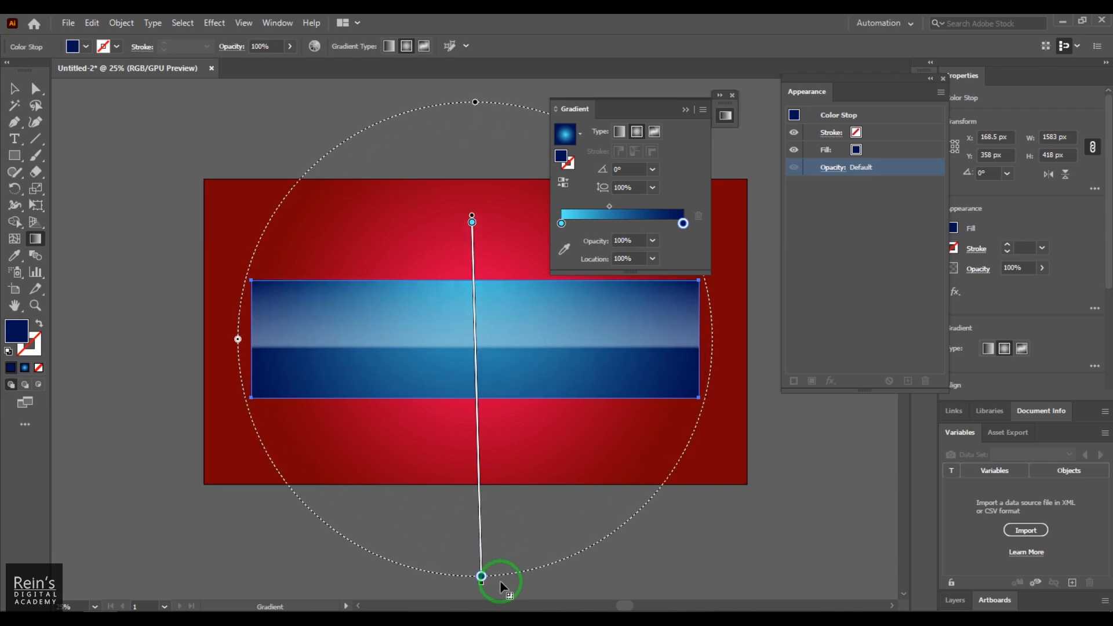
- Duplicate the cyan gradient stop to about 13% location and recolour the start stop to 90EEFF
{"action": "left_click_drag", "start_coordinate": [562, 224], "coordinate": [590, 230]}
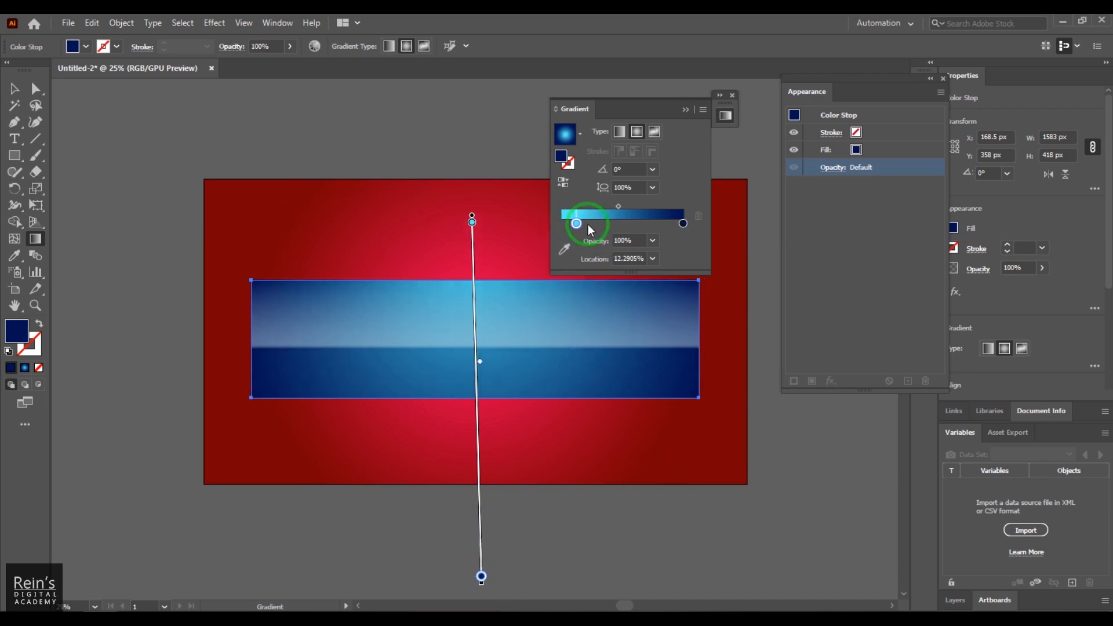
{"action": "left_click", "coordinate": [562, 225]}
{"action": "double_click", "coordinate": [562, 224]}
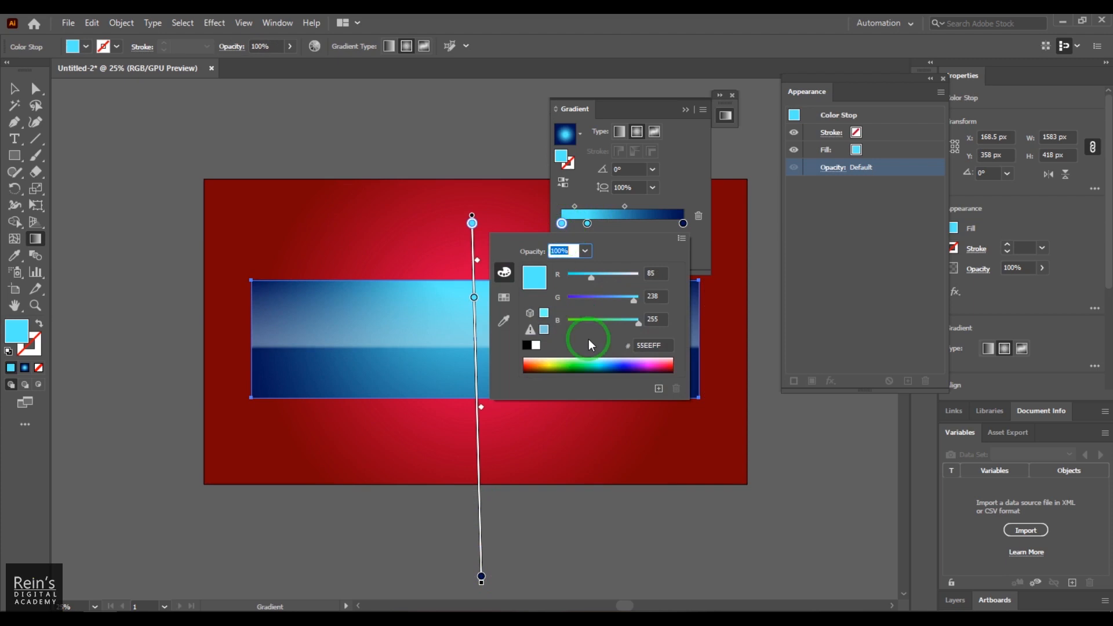
{"action": "left_click", "coordinate": [607, 277]}
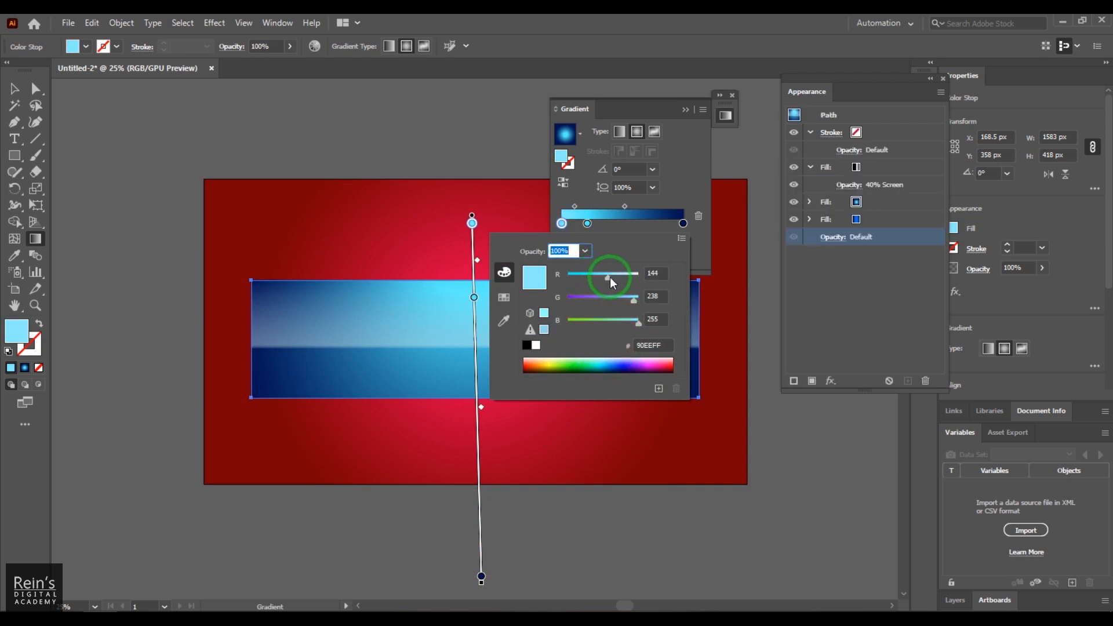
{"action": "left_click", "coordinate": [683, 184]}
{"action": "left_click_drag", "start_coordinate": [592, 227], "coordinate": [577, 226]}
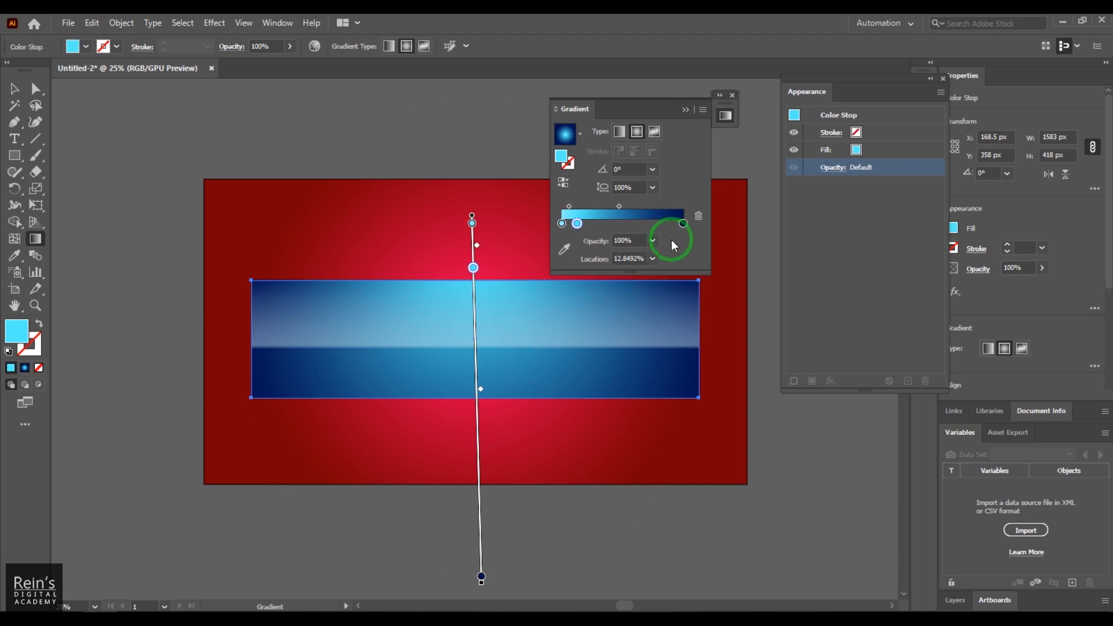
- Set the radial gradient's dark navy end stop to 0% opacity
{"action": "left_click", "coordinate": [683, 224]}
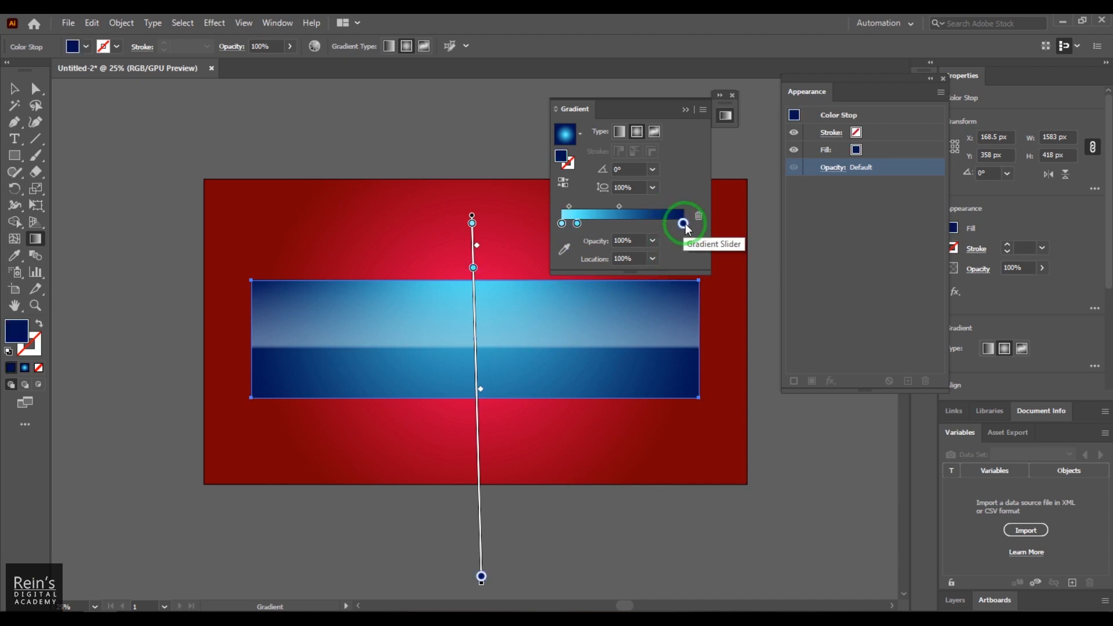
{"action": "left_click", "coordinate": [655, 241]}
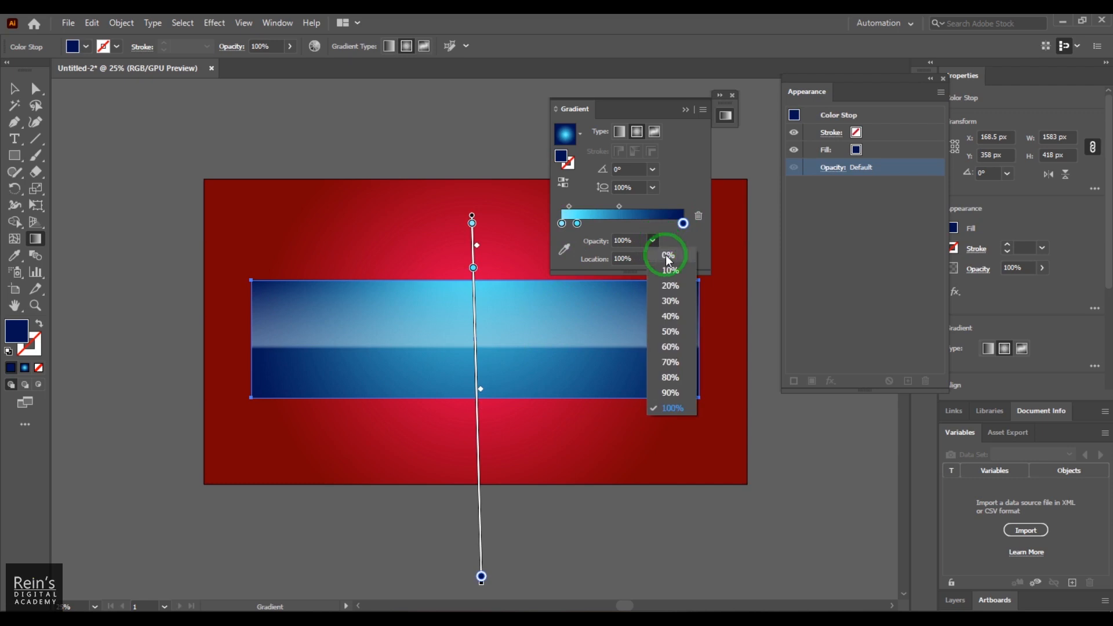
{"action": "left_click", "coordinate": [666, 255]}
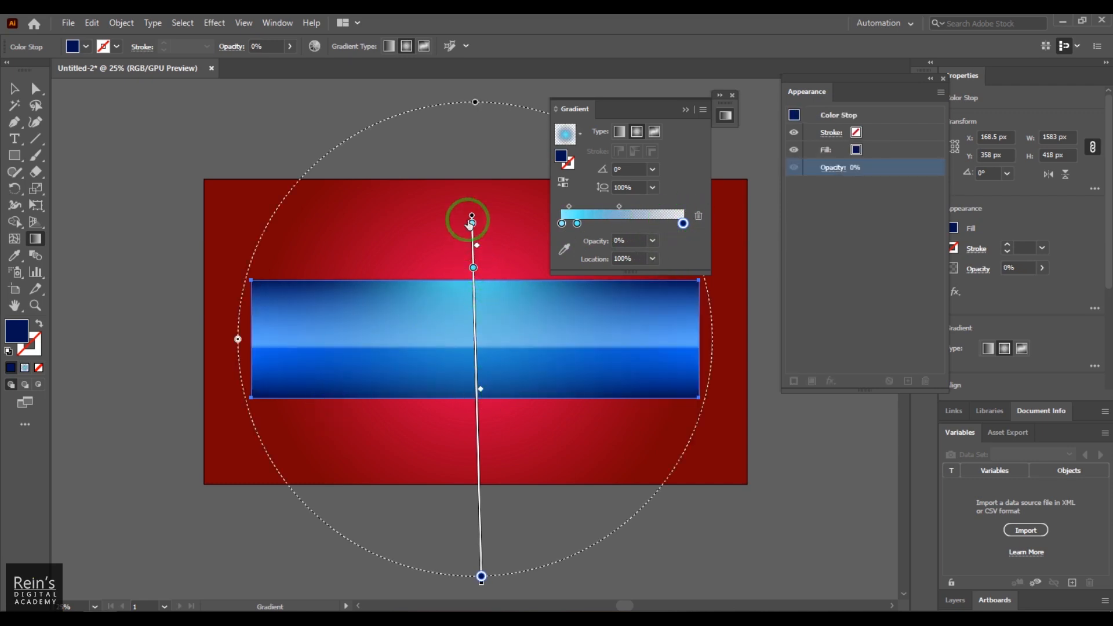
- Nudge the radial gradient's origin, move the middle cyan stop to about 35% location and set its opacity to 40%
{"action": "mouse_move", "coordinate": [467, 219]}
{"action": "left_mouse_down"}
{"action": "mouse_move", "coordinate": [478, 268]}
{"action": "mouse_move", "coordinate": [465, 224]}
{"action": "left_mouse_up"}
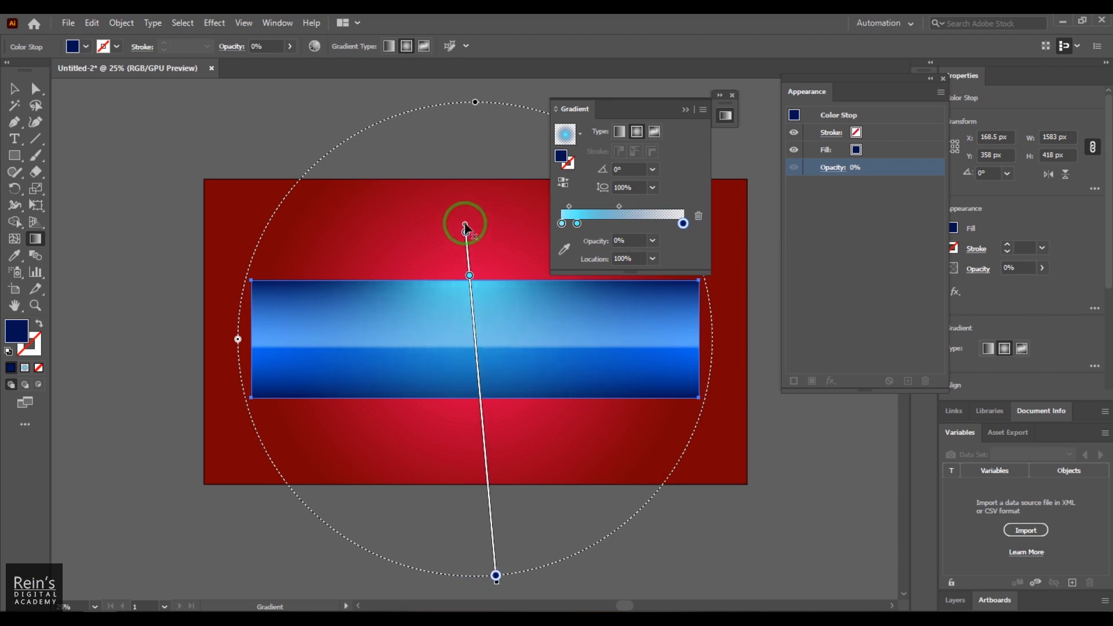
{"action": "left_click_drag", "start_coordinate": [469, 276], "coordinate": [475, 351]}
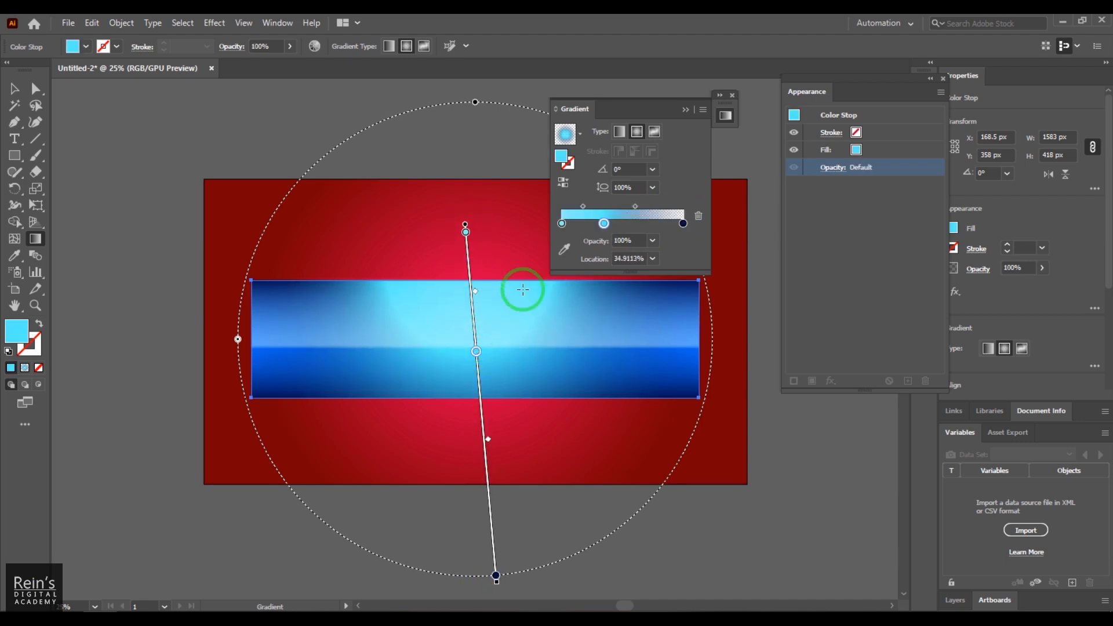
{"action": "left_click", "coordinate": [652, 241]}
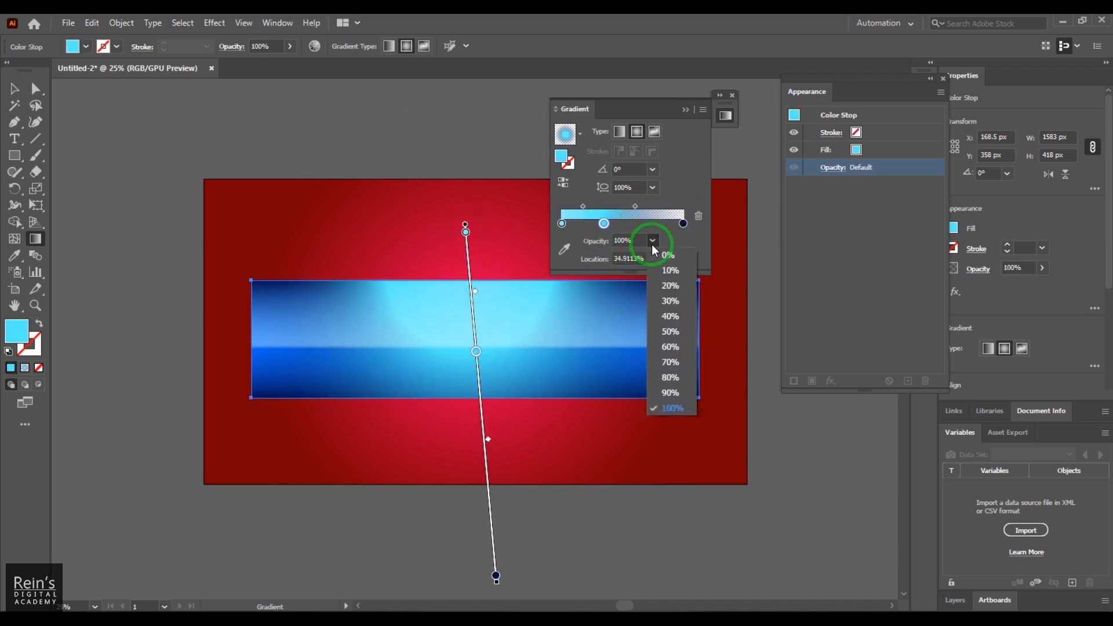
{"action": "left_click", "coordinate": [667, 304]}
{"action": "left_click", "coordinate": [489, 281]}
- Tilt the radial gradient by moving its origin closer to the rectangle's upper edge, and deselect the rectangle
{"action": "mouse_move", "coordinate": [464, 228]}
{"action": "left_mouse_down"}
{"action": "mouse_move", "coordinate": [480, 291]}
{"action": "mouse_move", "coordinate": [592, 304]}
{"action": "mouse_move", "coordinate": [638, 280]}
{"action": "mouse_move", "coordinate": [673, 283]}
{"action": "mouse_move", "coordinate": [447, 253]}
{"action": "mouse_move", "coordinate": [460, 242]}
{"action": "mouse_move", "coordinate": [462, 256]}
{"action": "mouse_move", "coordinate": [445, 264]}
{"action": "left_mouse_up"}
{"action": "left_click", "coordinate": [14, 88]}
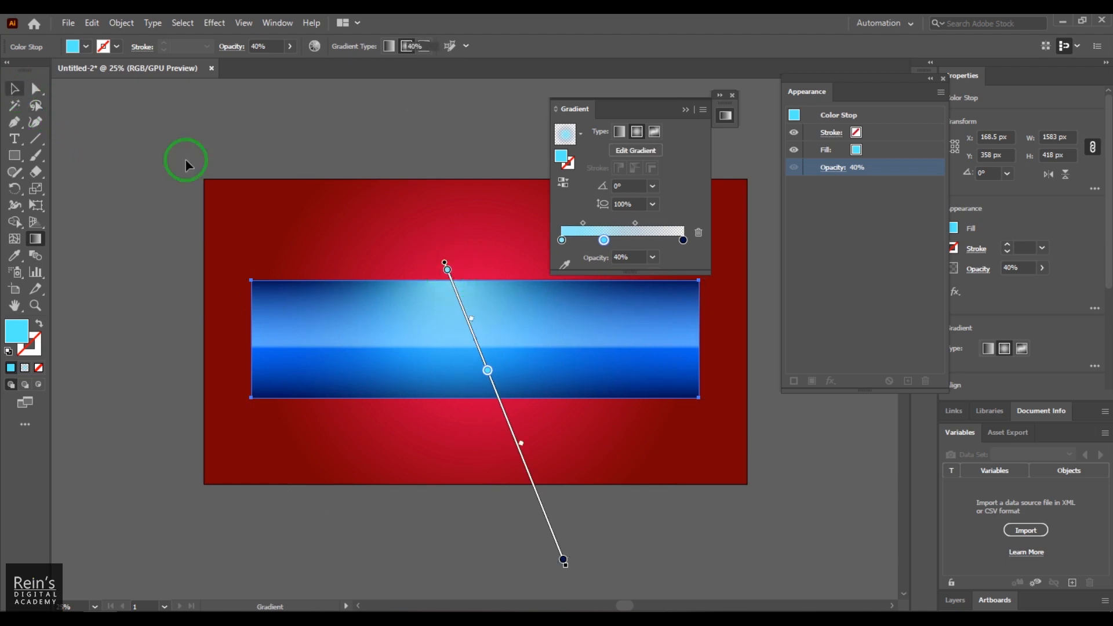
{"action": "left_click", "coordinate": [777, 436]}
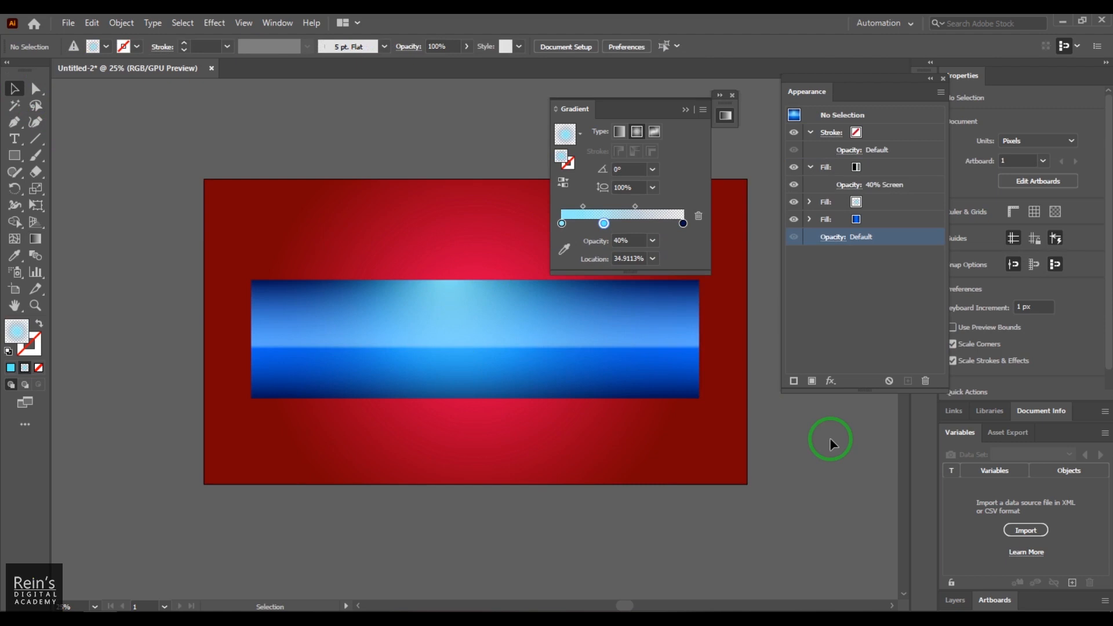
- Collapse the gradient settings and select the empty stroke in the appearance stack
{"action": "left_click", "coordinate": [686, 110]}
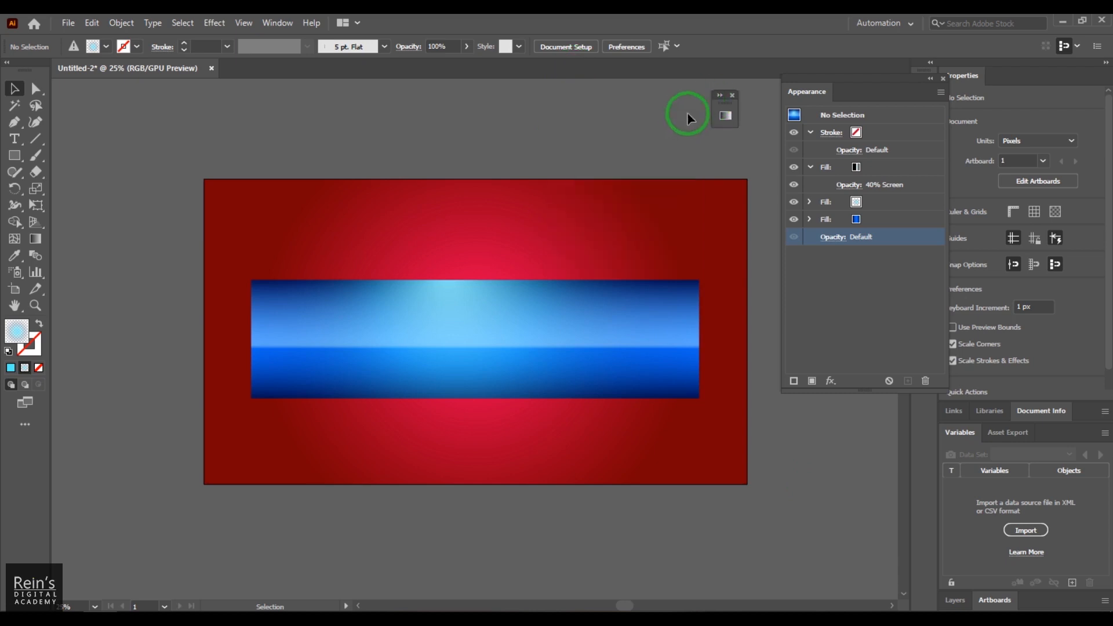
{"action": "left_click", "coordinate": [926, 362]}
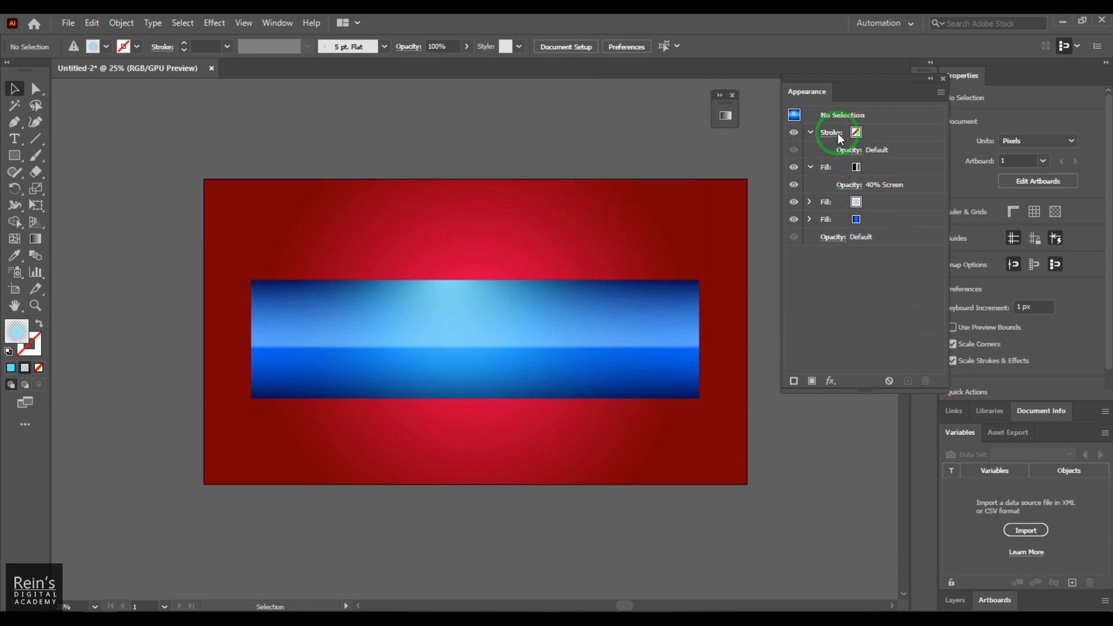
{"action": "left_click", "coordinate": [795, 134]}
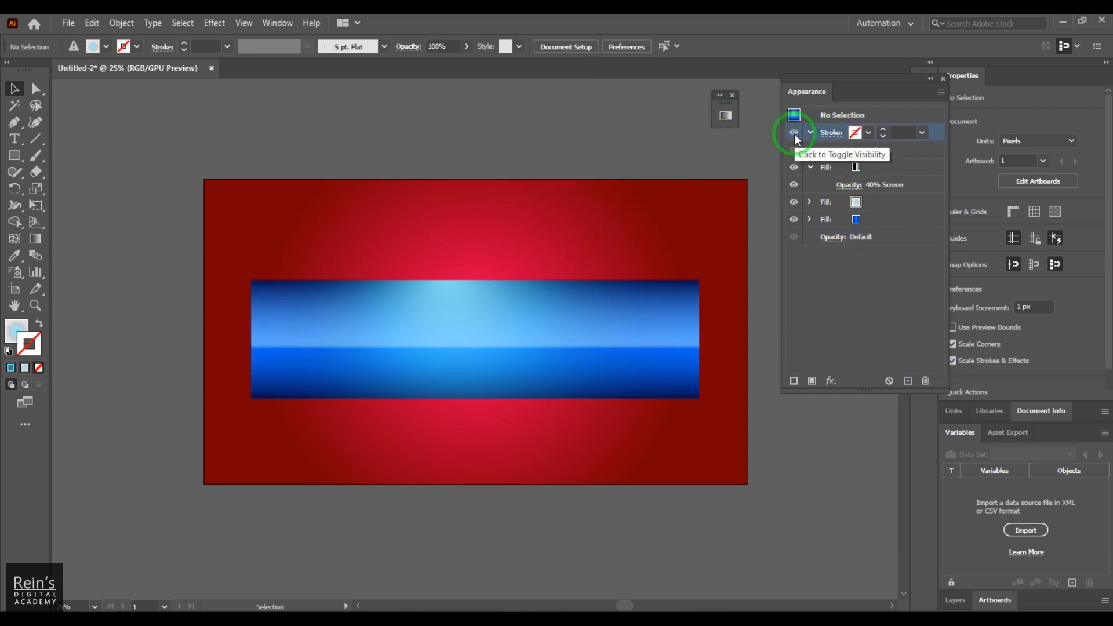
{"action": "left_click", "coordinate": [868, 133]}
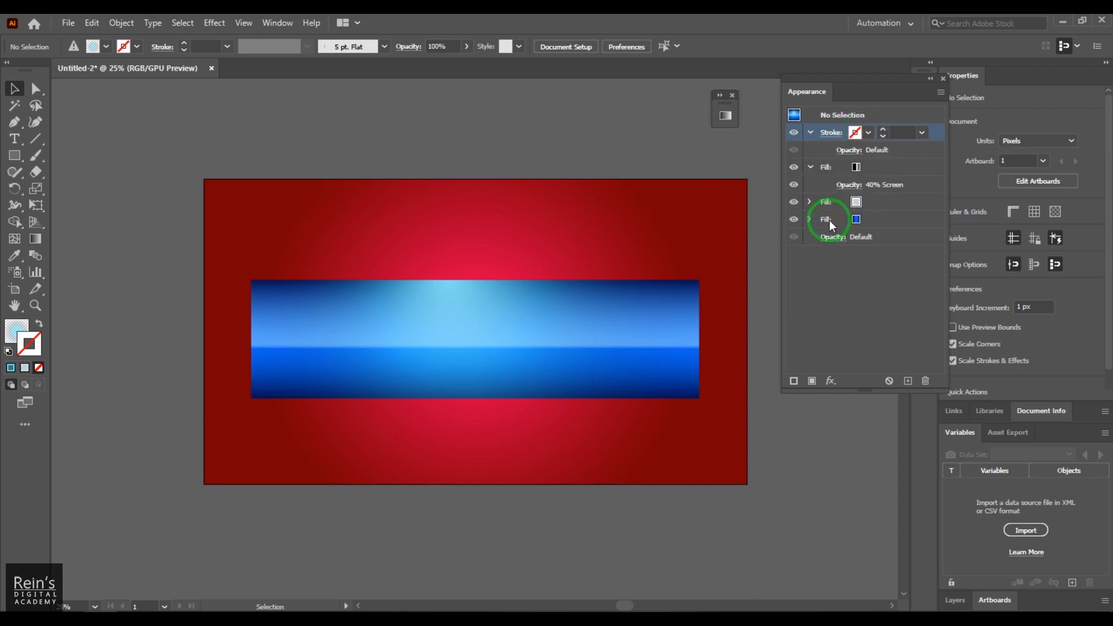
- Try adding a stroke beneath the fills by duplicating the lowest blue fill, adding a new stroke and removing the extra fill
{"action": "left_click", "coordinate": [829, 220]}
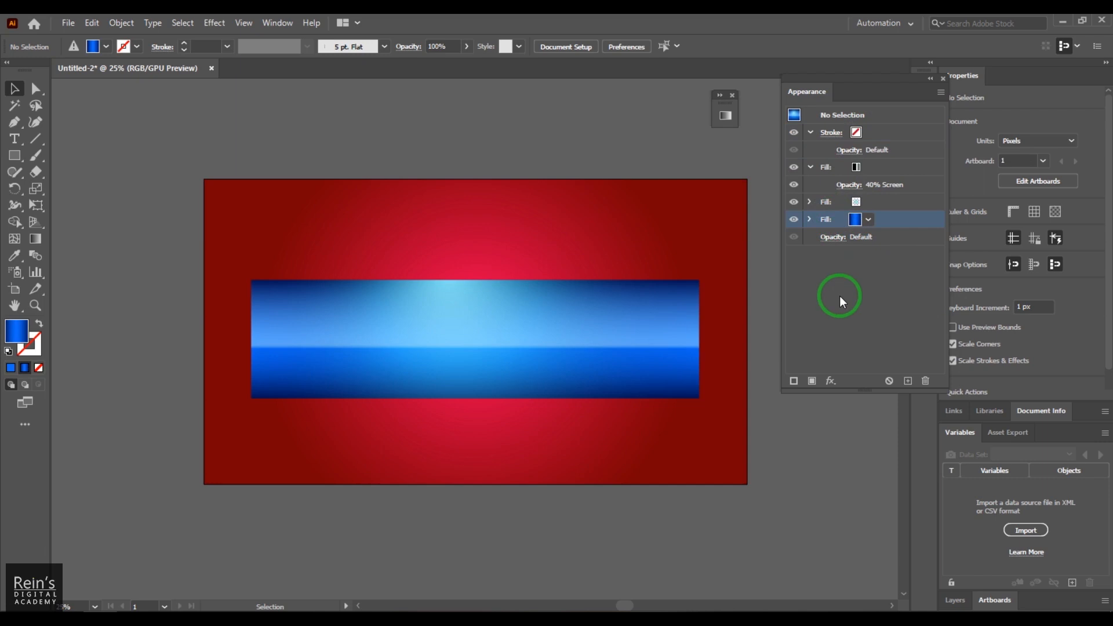
{"action": "left_click", "coordinate": [904, 379]}
{"action": "left_click", "coordinate": [828, 238]}
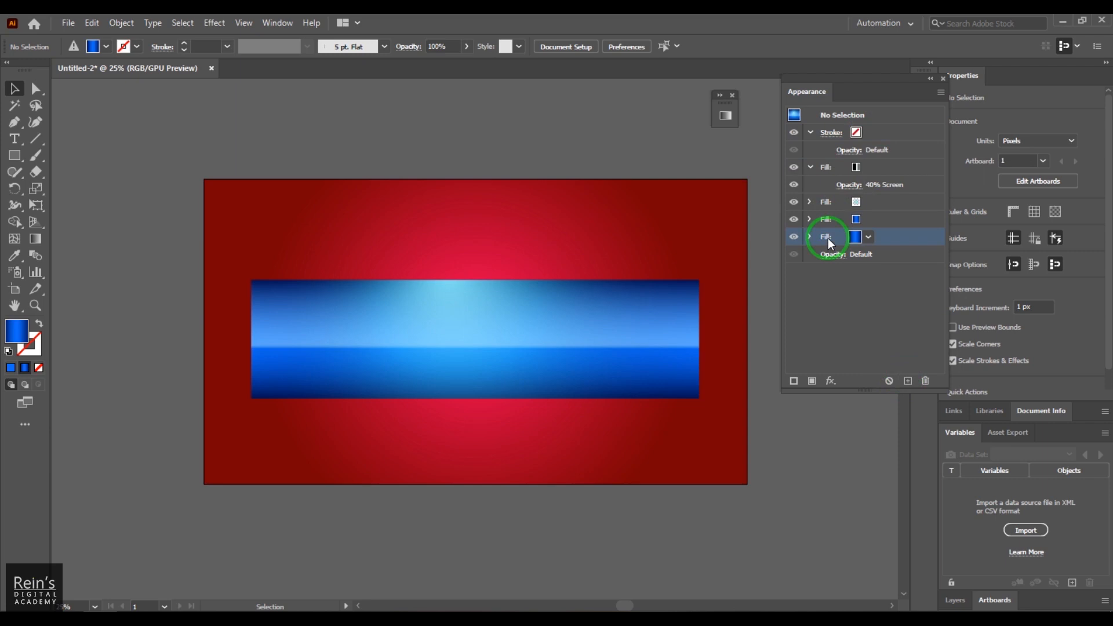
{"action": "left_click", "coordinate": [940, 92]}
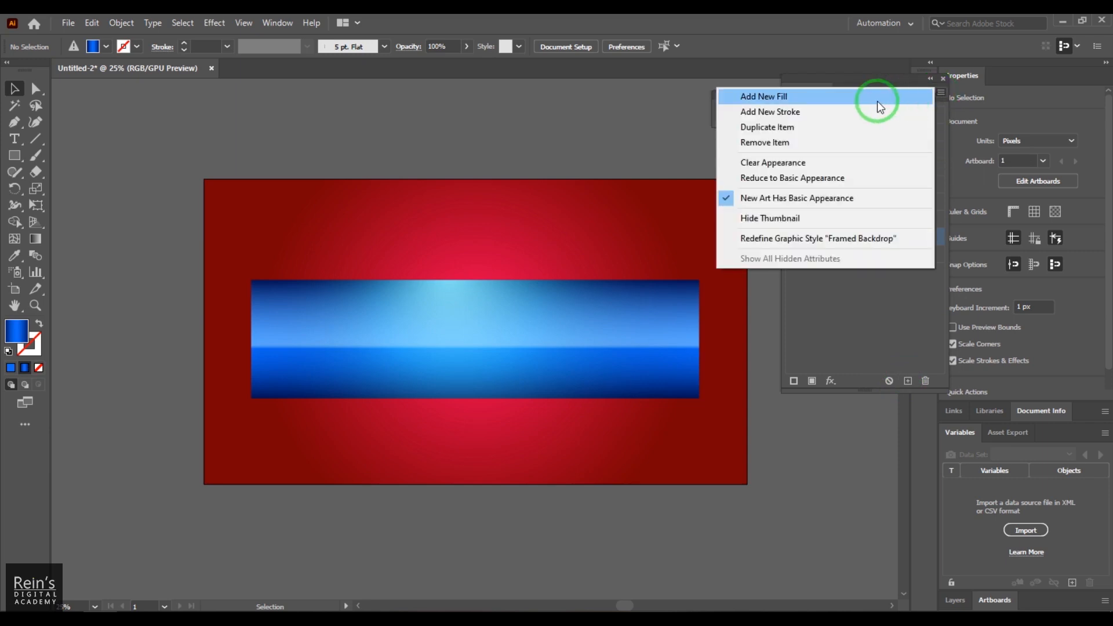
{"action": "left_click", "coordinate": [879, 112]}
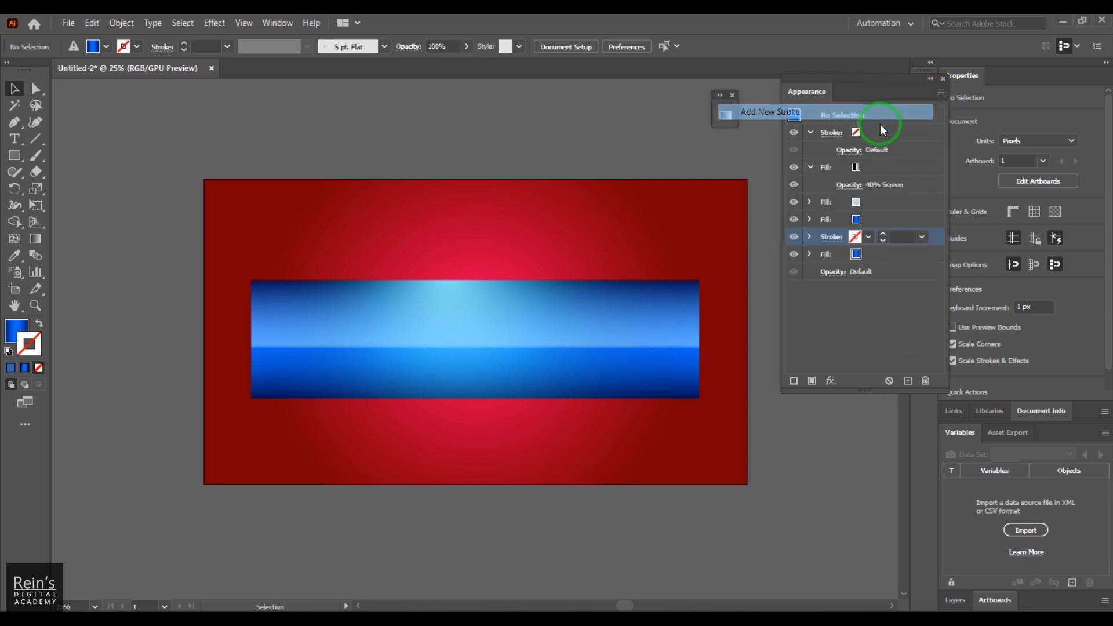
{"action": "left_click", "coordinate": [824, 262]}
{"action": "left_click", "coordinate": [925, 380]}
- Try setting the weight of the stroke beneath the fills to 24 pt
{"action": "left_click", "coordinate": [835, 238]}
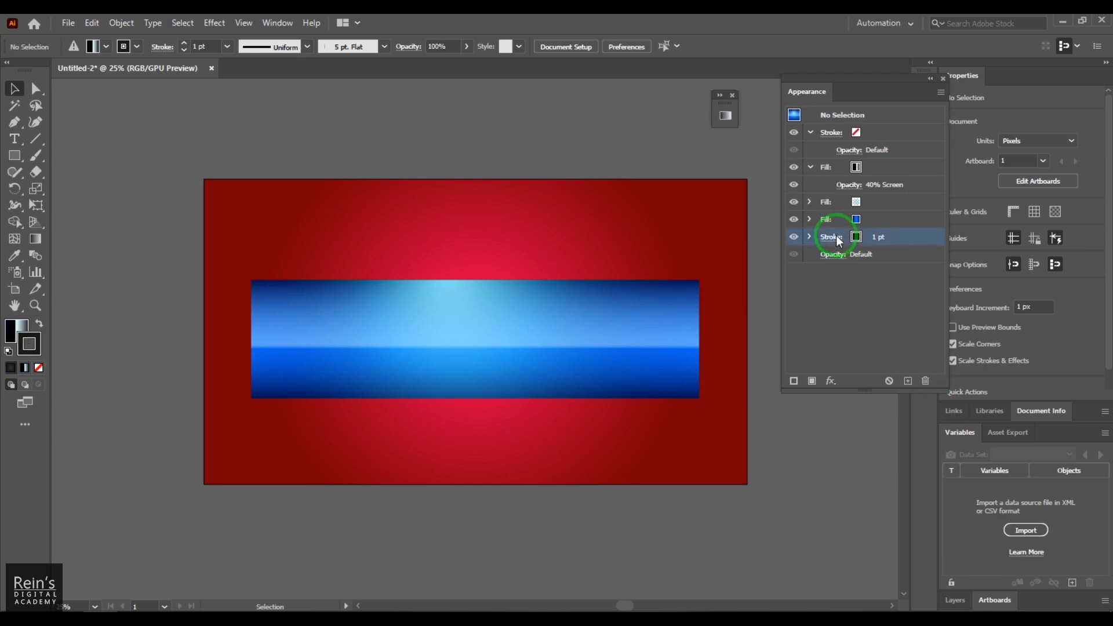
{"action": "left_click", "coordinate": [899, 267]}
{"action": "left_click", "coordinate": [896, 237]}
{"action": "type", "text": "9"}
{"action": "key", "text": "Return"}
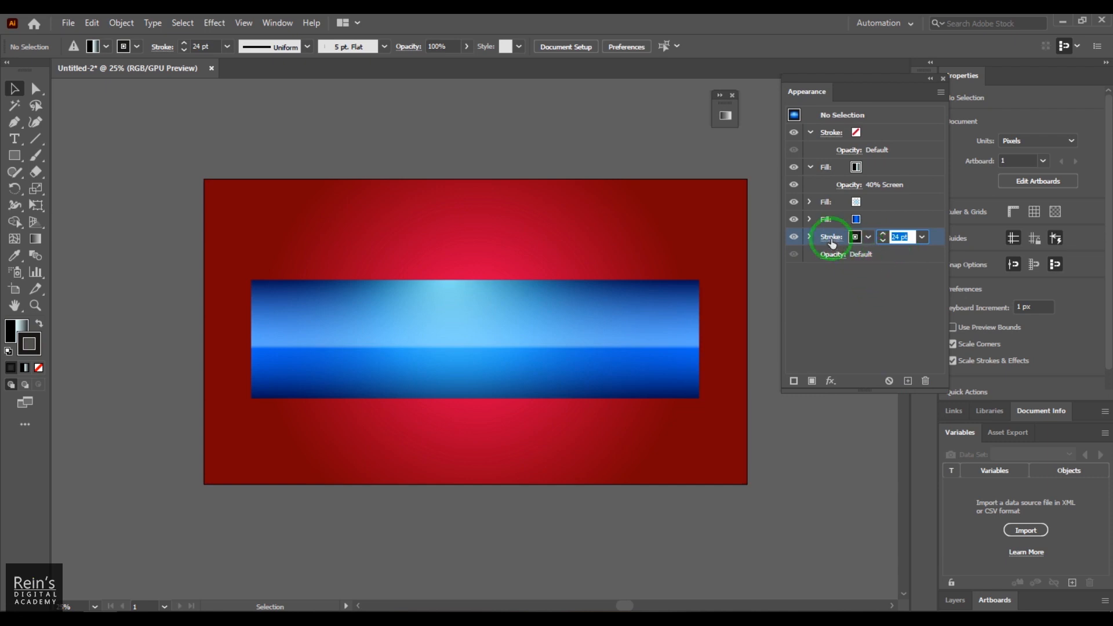
- Move the 24 pt stroke up to the top of the appearance stack and delete it
{"action": "mouse_move", "coordinate": [937, 237]}
{"action": "left_mouse_down"}
{"action": "mouse_move", "coordinate": [924, 211]}
{"action": "mouse_move", "coordinate": [932, 217]}
{"action": "left_mouse_up"}
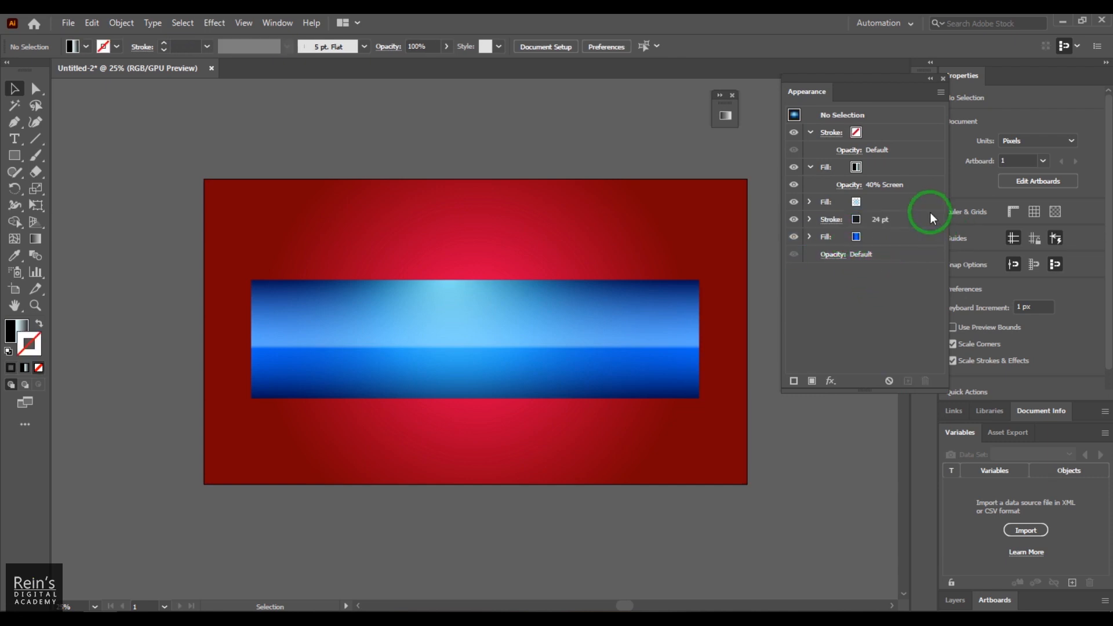
{"action": "left_click", "coordinate": [925, 218]}
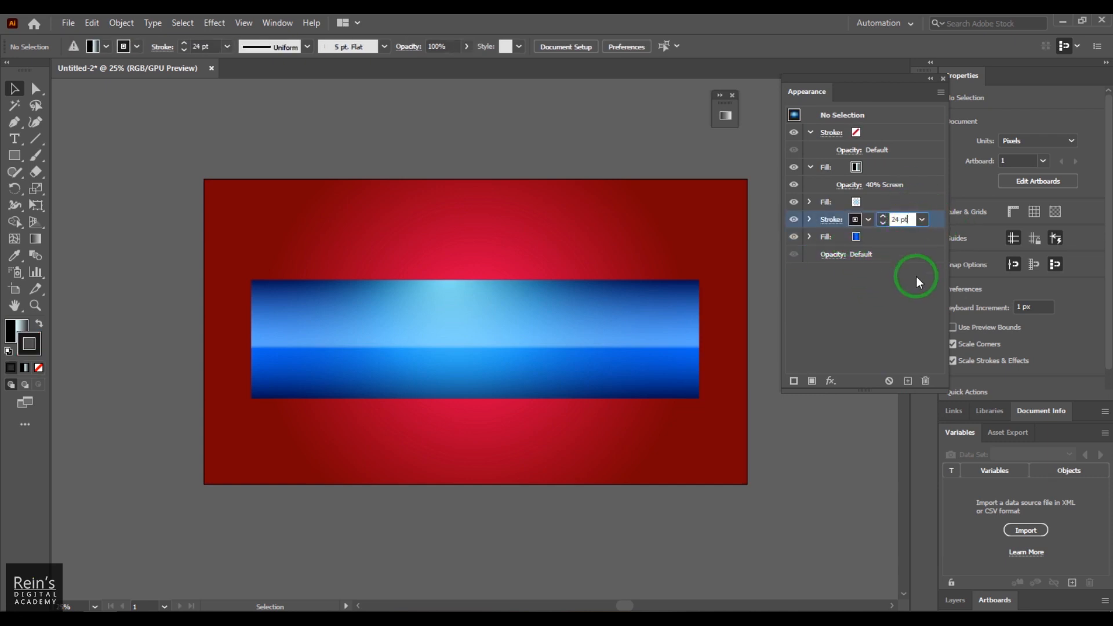
{"action": "mouse_move", "coordinate": [931, 218]}
{"action": "left_mouse_down"}
{"action": "mouse_move", "coordinate": [921, 133]}
{"action": "mouse_move", "coordinate": [884, 144]}
{"action": "mouse_move", "coordinate": [817, 129]}
{"action": "mouse_move", "coordinate": [837, 130]}
{"action": "left_mouse_up"}
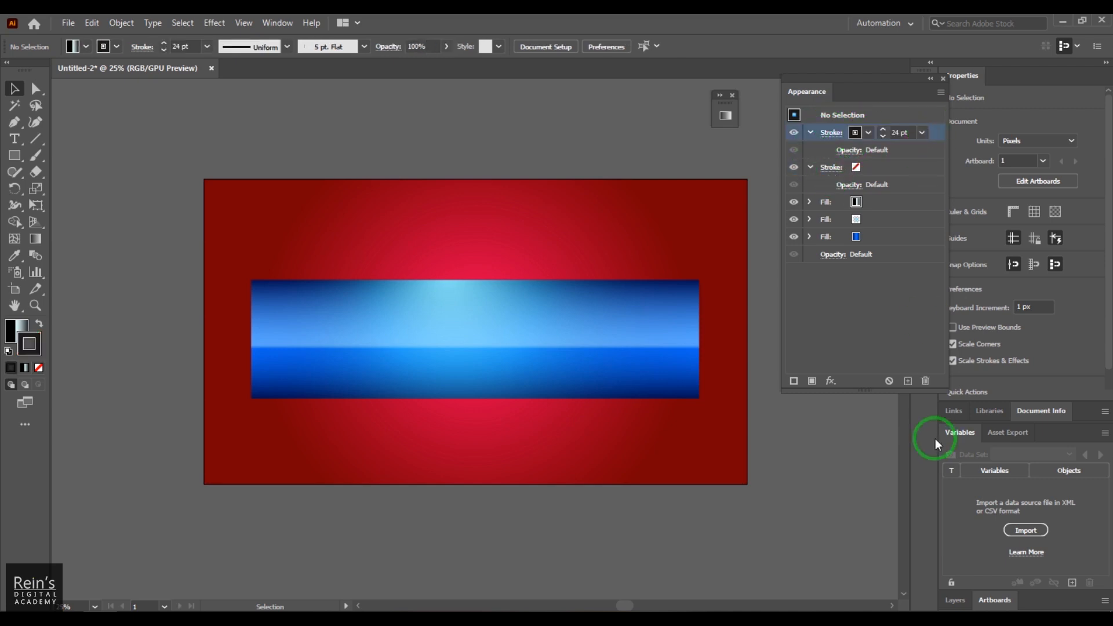
{"action": "left_click", "coordinate": [925, 381]}
- Select the blue rectangle, add a new stroke and move it beneath all of the fills
{"action": "left_click", "coordinate": [566, 338]}
{"action": "left_click", "coordinate": [874, 250]}
{"action": "left_click", "coordinate": [894, 217]}
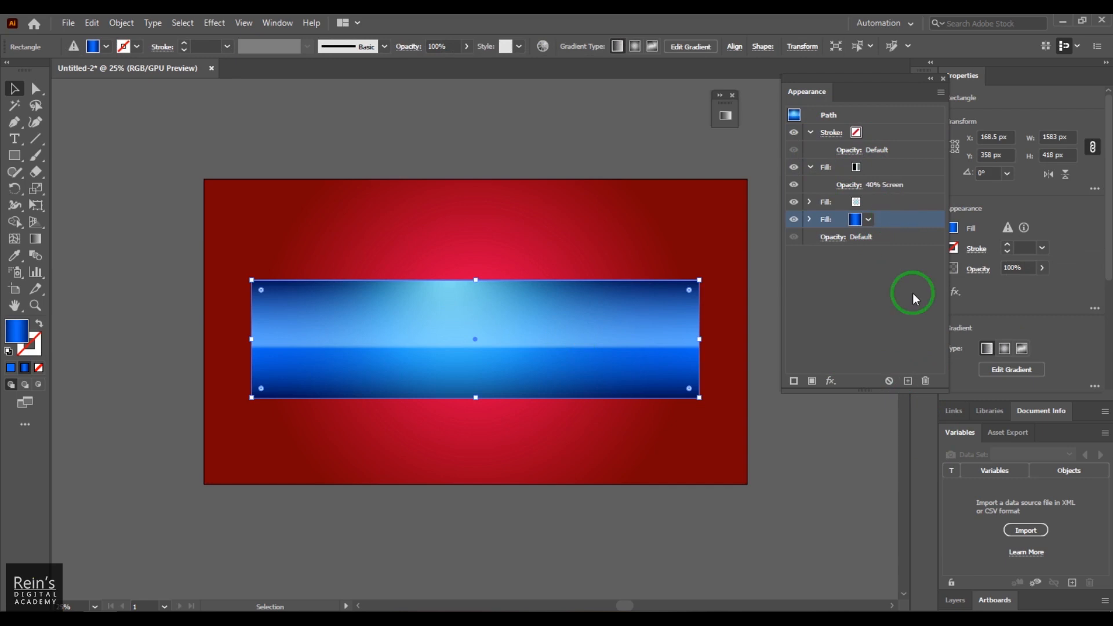
{"action": "left_click", "coordinate": [913, 325]}
{"action": "left_click", "coordinate": [793, 380]}
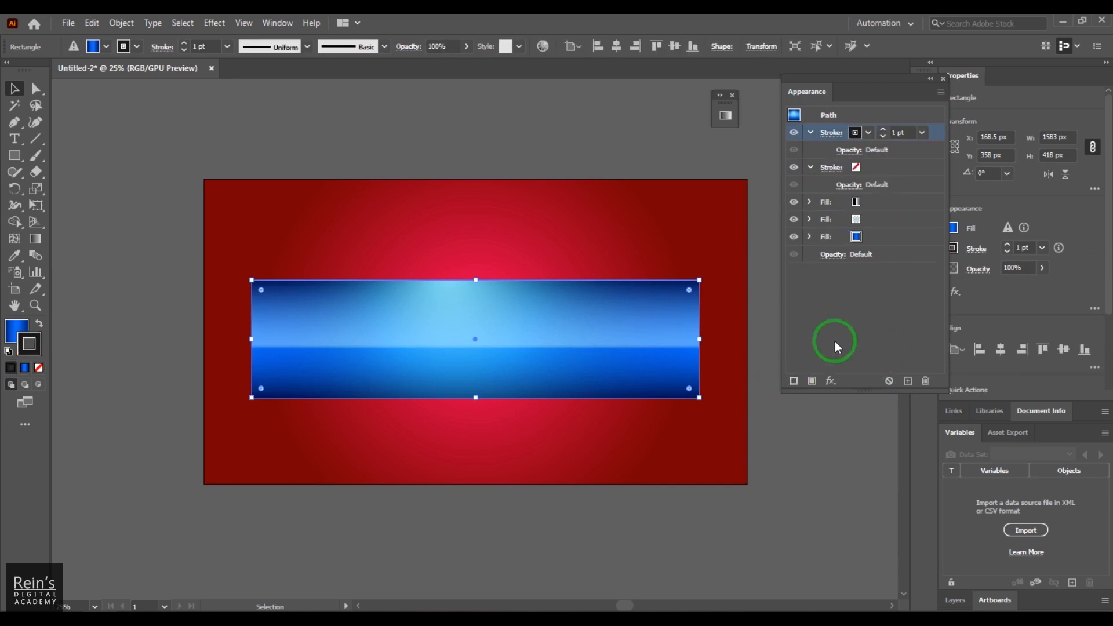
{"action": "left_click_drag", "start_coordinate": [934, 138], "coordinate": [922, 248]}
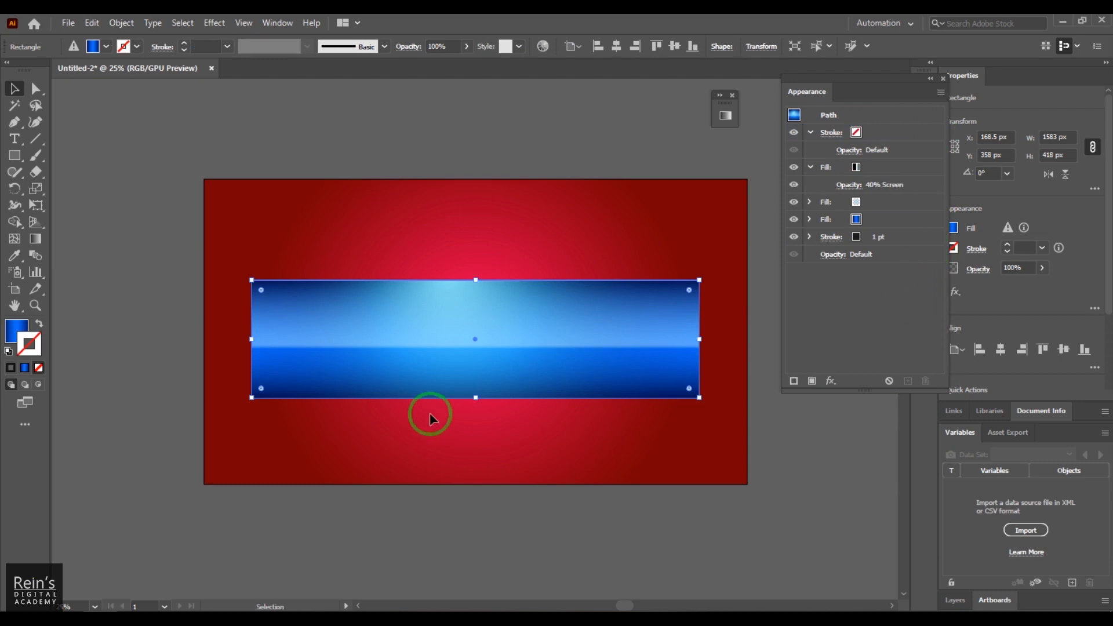
- Increase the weight of the stroke beneath the fills to 22 pt and deselect the rectangle
{"action": "left_click", "coordinate": [866, 238]}
{"action": "left_click", "coordinate": [894, 237]}
{"action": "scroll", "coordinate": [894, 237], "scroll_direction": "up", "scroll_amount": 15}
{"action": "scroll", "coordinate": [894, 237], "scroll_direction": "up", "scroll_amount": 6}
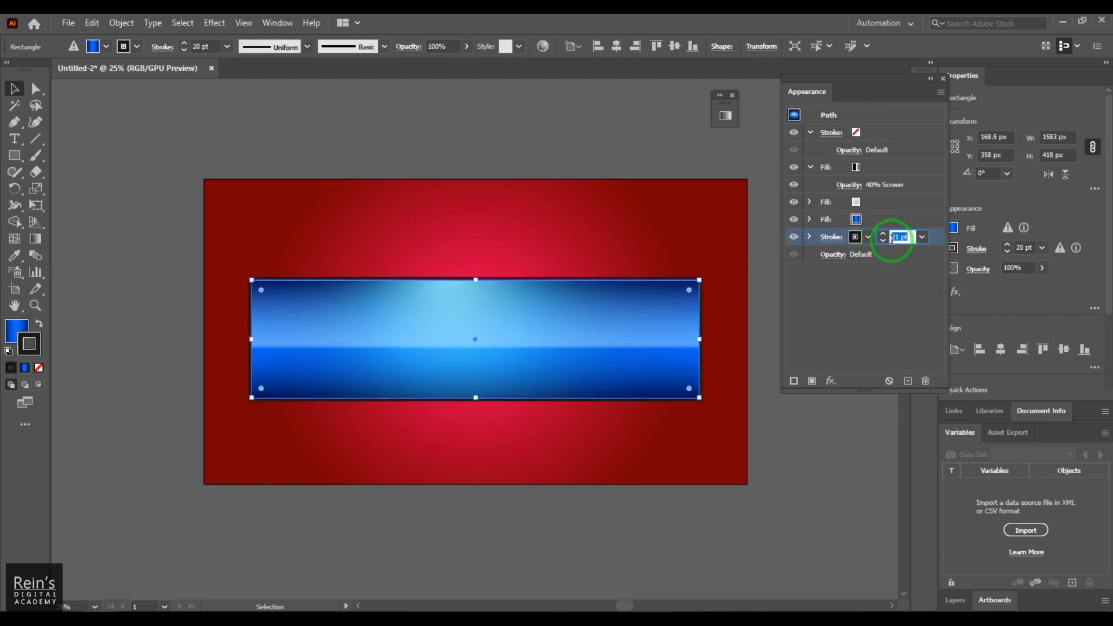
{"action": "left_click", "coordinate": [85, 131]}
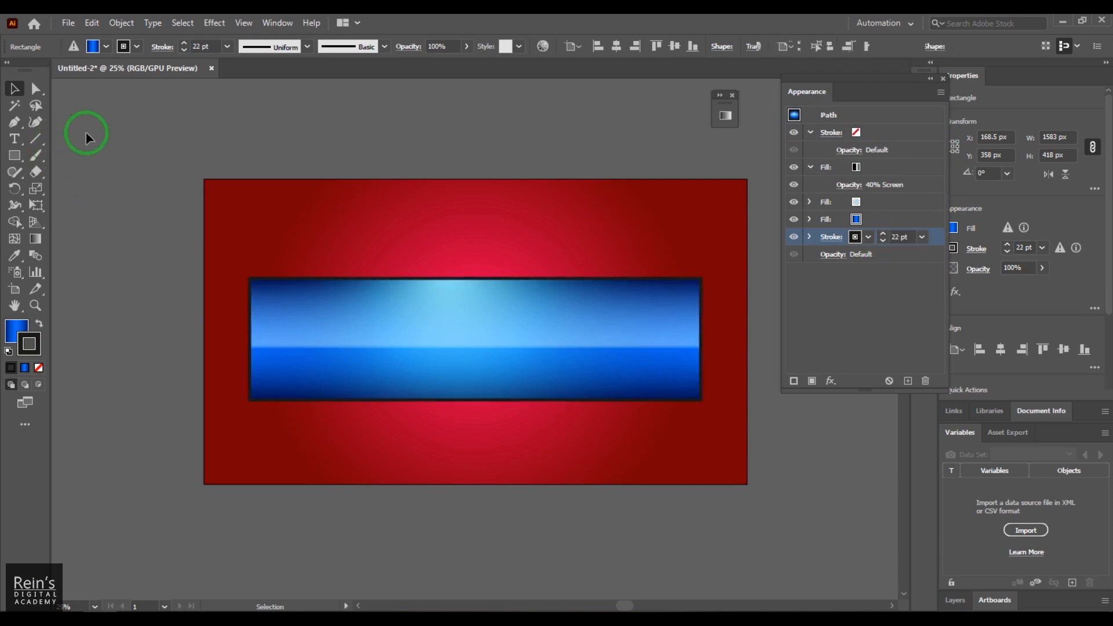
{"action": "left_click", "coordinate": [827, 343]}
{"action": "left_click", "coordinate": [728, 266]}
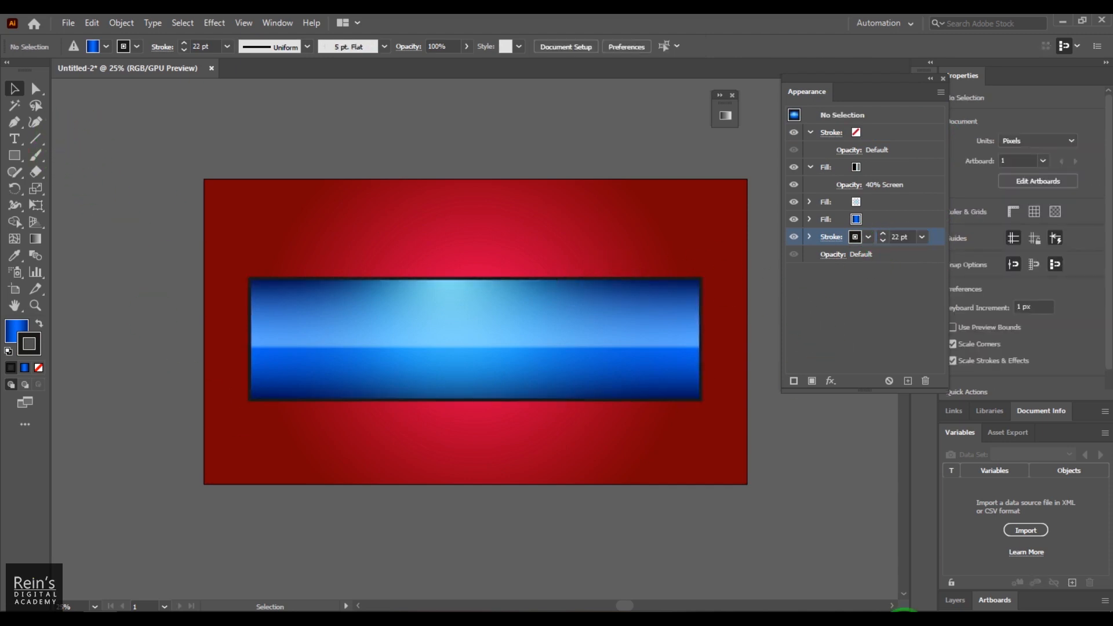
- Try reducing the lowest stroke's weight to 10 pt with no object selected
{"action": "left_click", "coordinate": [954, 500]}
{"action": "double_click", "coordinate": [898, 237]}
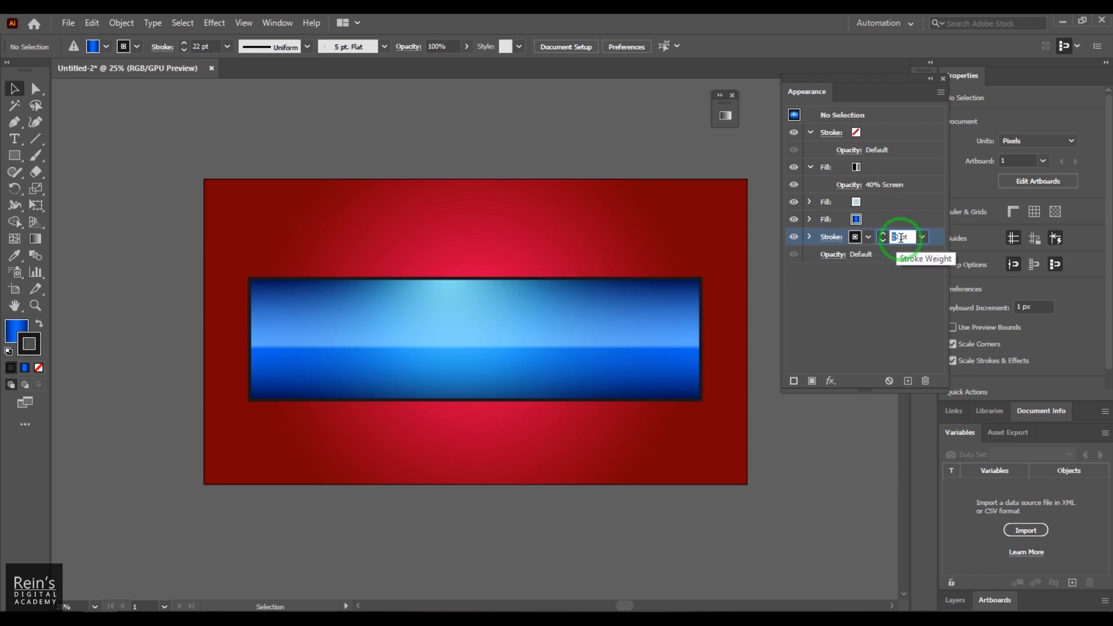
{"action": "type", "text": "11"}
{"action": "key", "text": "Return"}
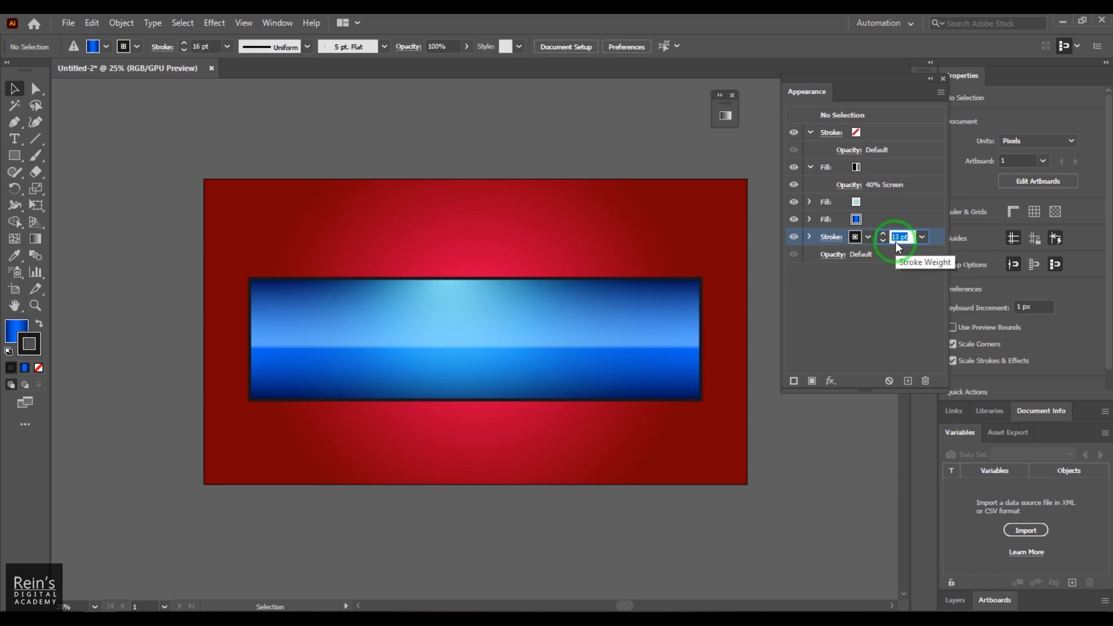
{"action": "key", "text": "Down"}
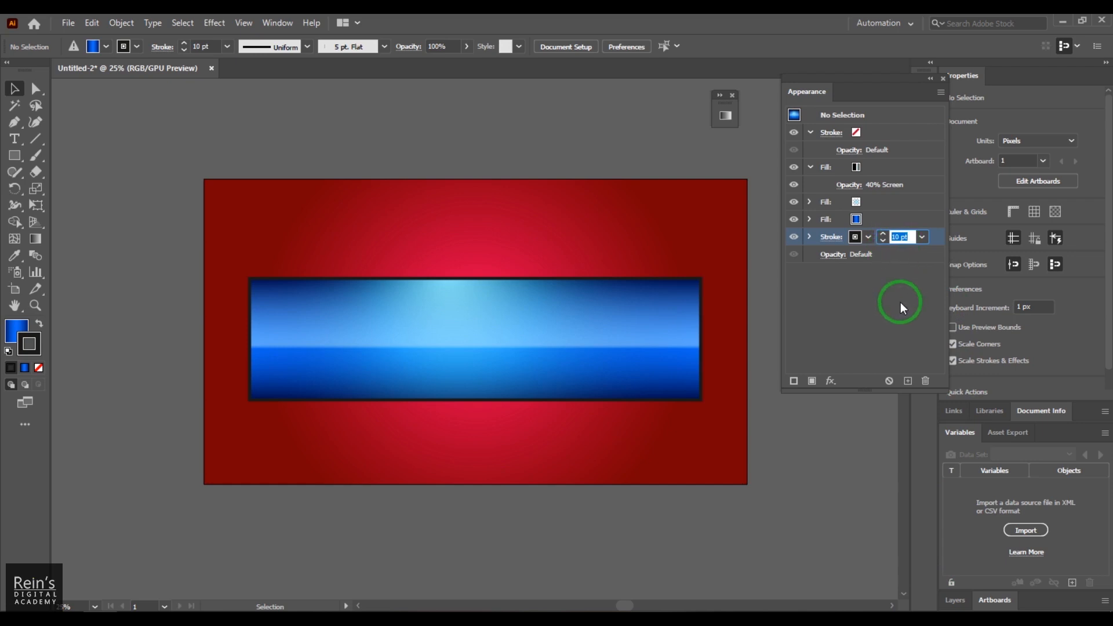
{"action": "left_click", "coordinate": [899, 301]}
- Select the rectangle, set its lowest stroke's weight to 12 pt and deselect it
{"action": "left_click", "coordinate": [653, 312]}
{"action": "left_click", "coordinate": [888, 235]}
{"action": "type", "text": "12"}
{"action": "key", "text": "Return"}
{"action": "left_click", "coordinate": [886, 309]}
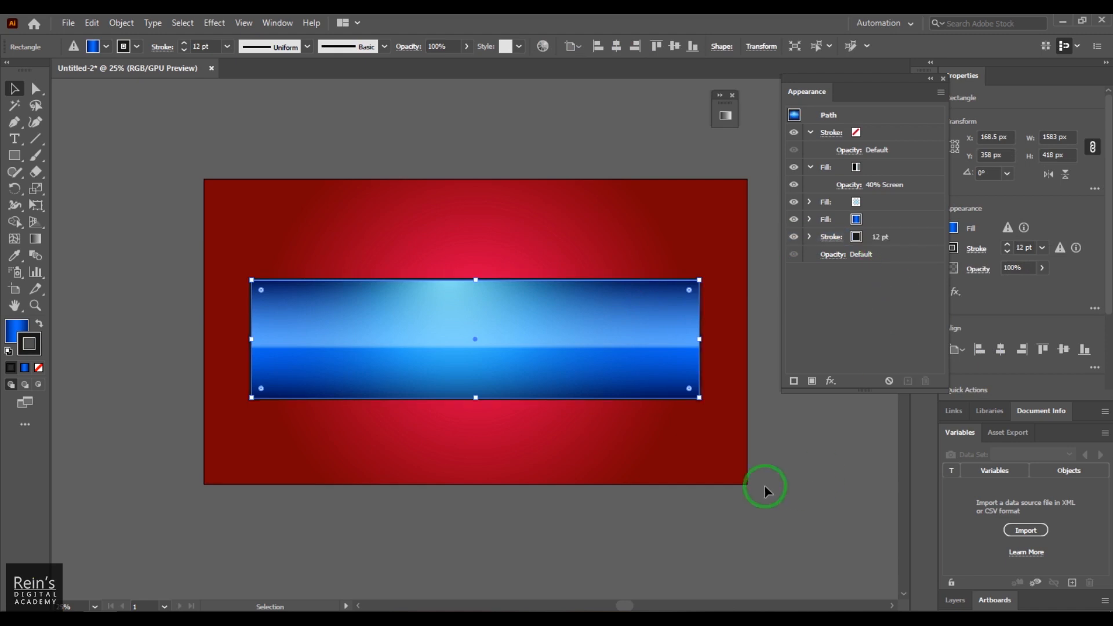
{"action": "left_click", "coordinate": [461, 528]}
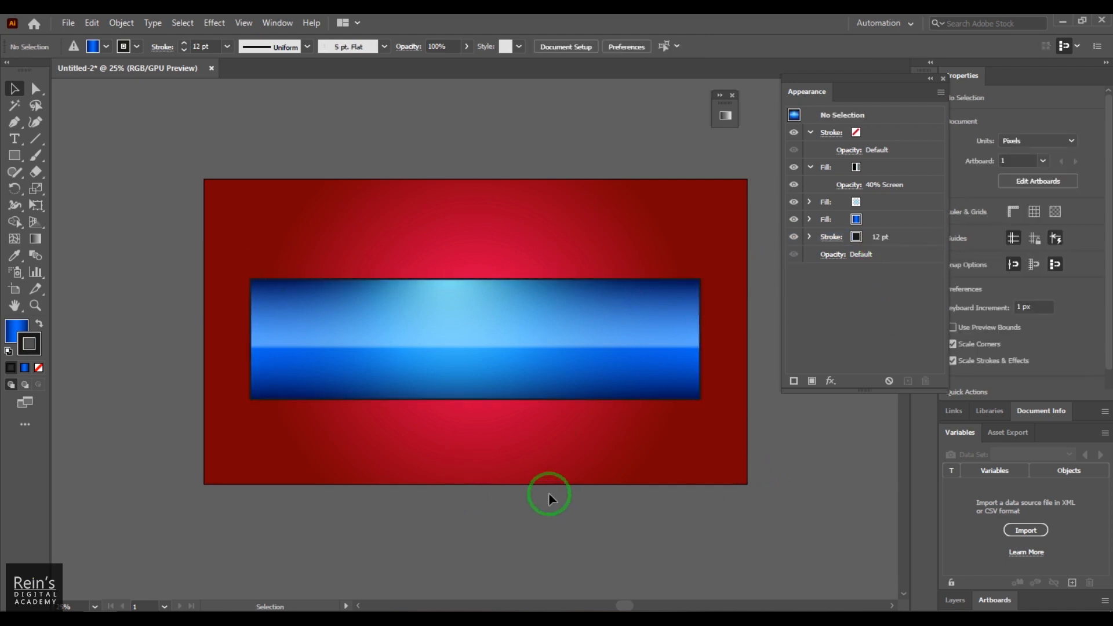
- Apply the blue gradient swatch "New Gradient Swatch 6" to the rectangle's 12 pt stroke
{"action": "key", "text": "z"}
{"action": "left_click", "coordinate": [527, 266]}
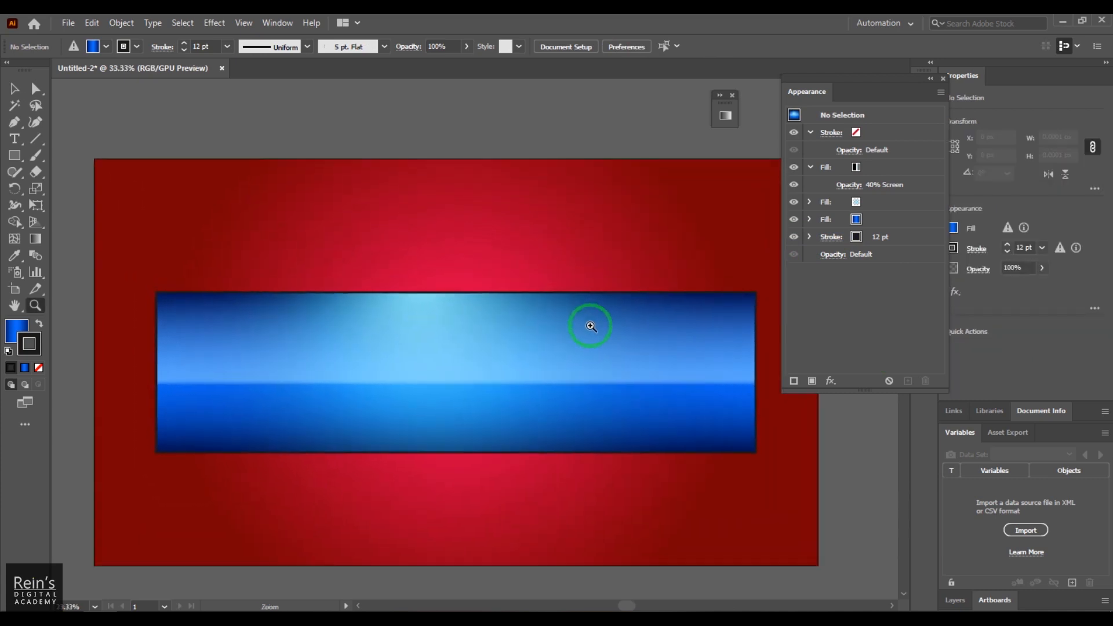
{"action": "left_click", "coordinate": [15, 88]}
{"action": "left_click", "coordinate": [532, 358]}
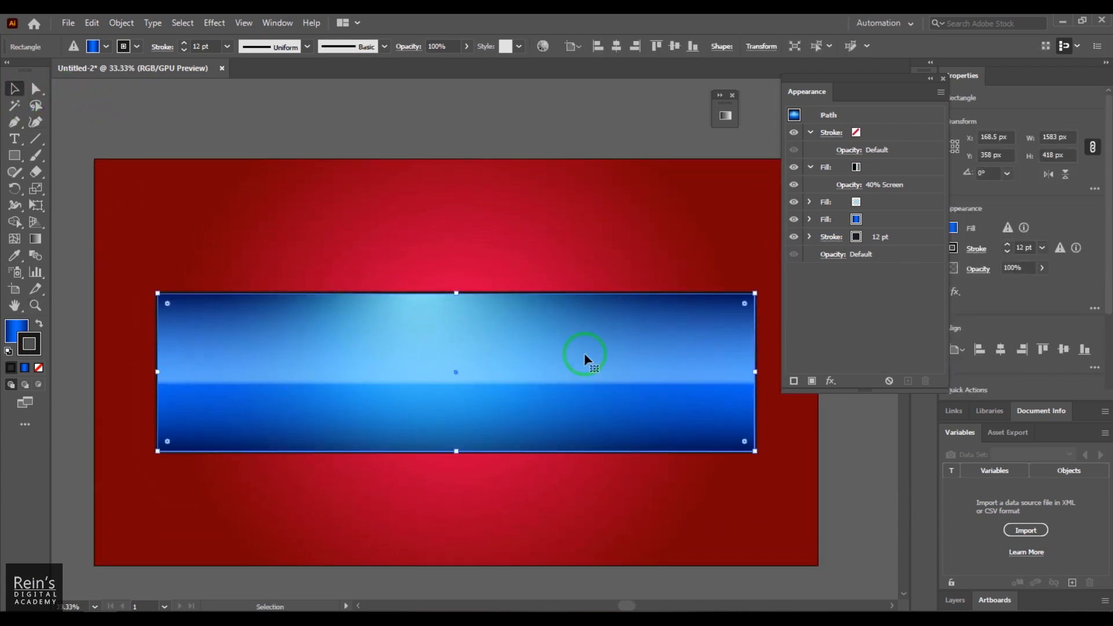
{"action": "left_click", "coordinate": [908, 237]}
{"action": "left_click", "coordinate": [855, 236]}
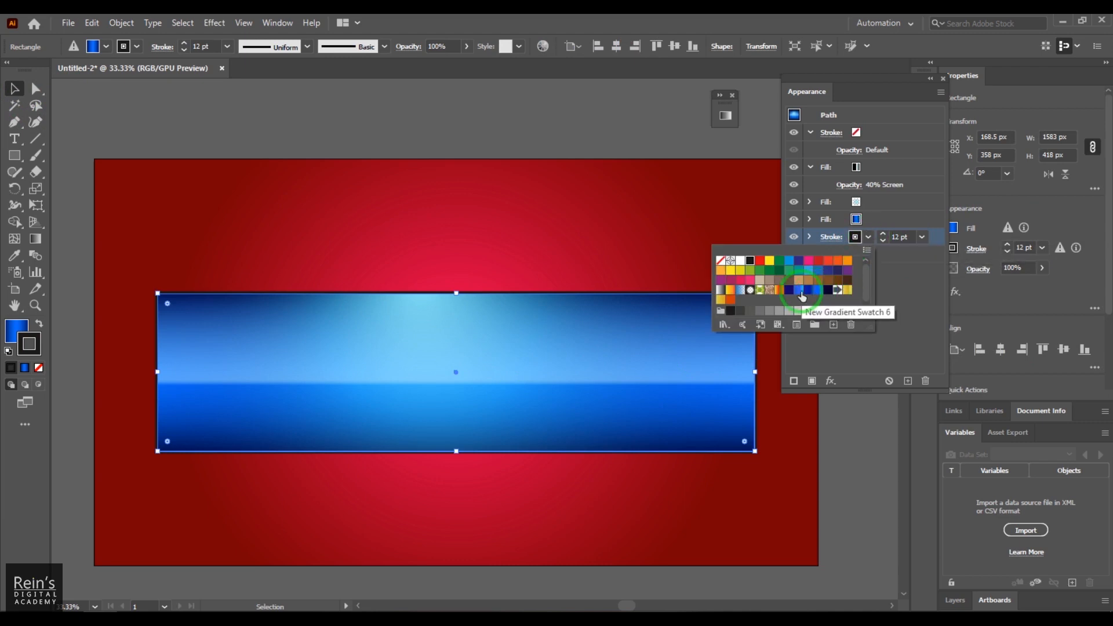
{"action": "left_click", "coordinate": [800, 291]}
{"action": "left_click", "coordinate": [923, 297]}
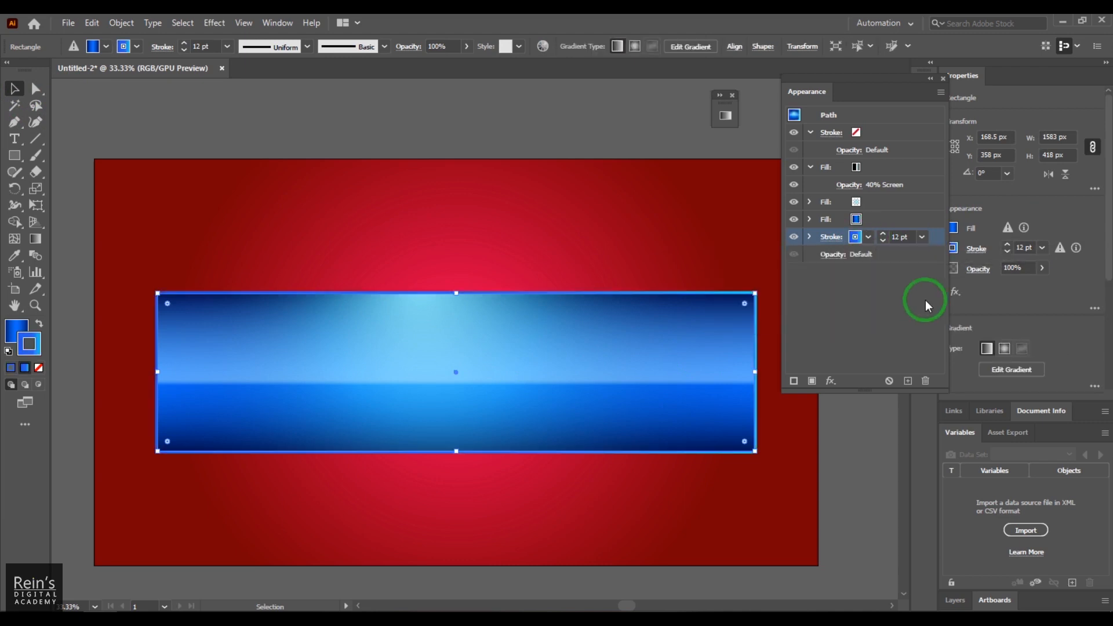
- Rearrange the stroke gradient's stops so the cyan stop sits near the middle with blue stops at both ends
{"action": "left_click", "coordinate": [725, 115]}
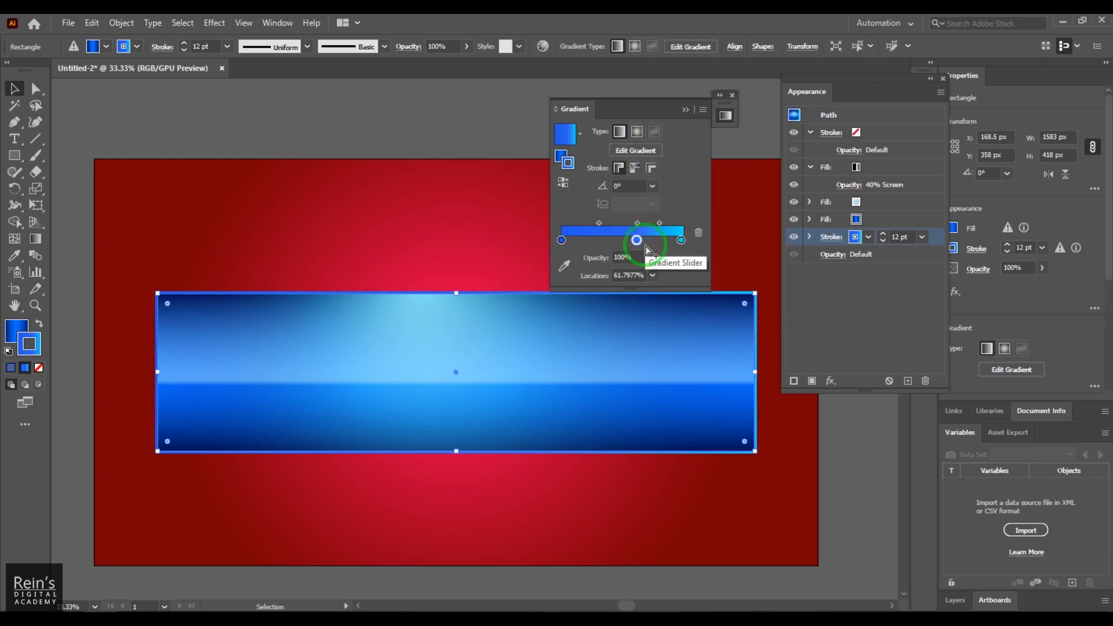
{"action": "left_click", "coordinate": [622, 240]}
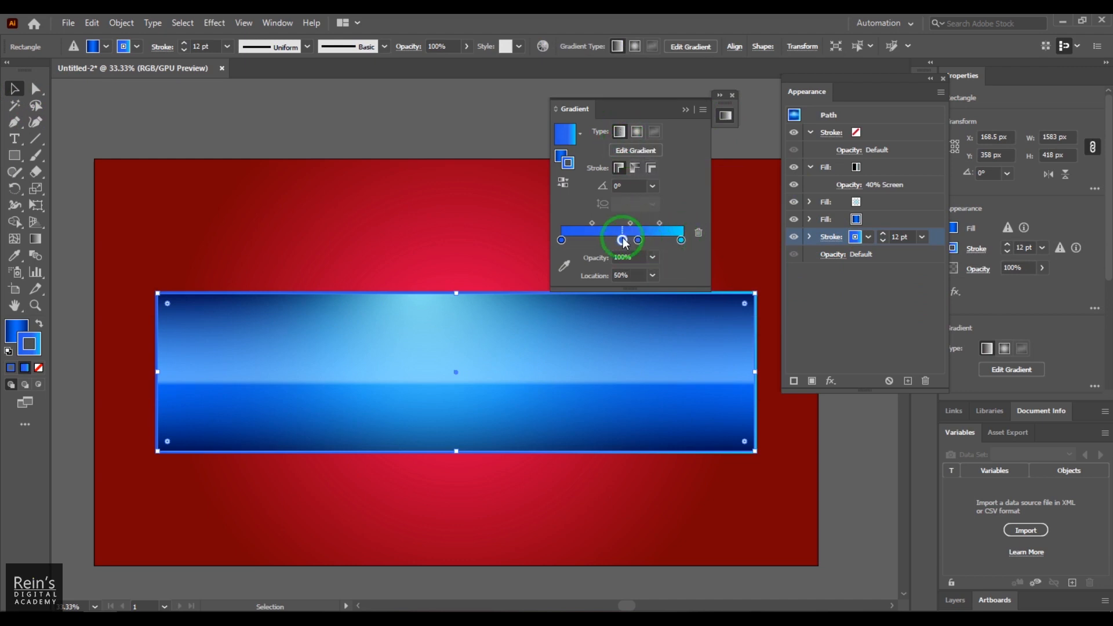
{"action": "left_click_drag", "start_coordinate": [622, 239], "coordinate": [713, 289]}
{"action": "left_click_drag", "start_coordinate": [681, 240], "coordinate": [626, 240]}
- Recolour the stroke gradient's start stop to 021D3B and replace the end stop with a copy of it at 100% location
{"action": "double_click", "coordinate": [561, 240]}
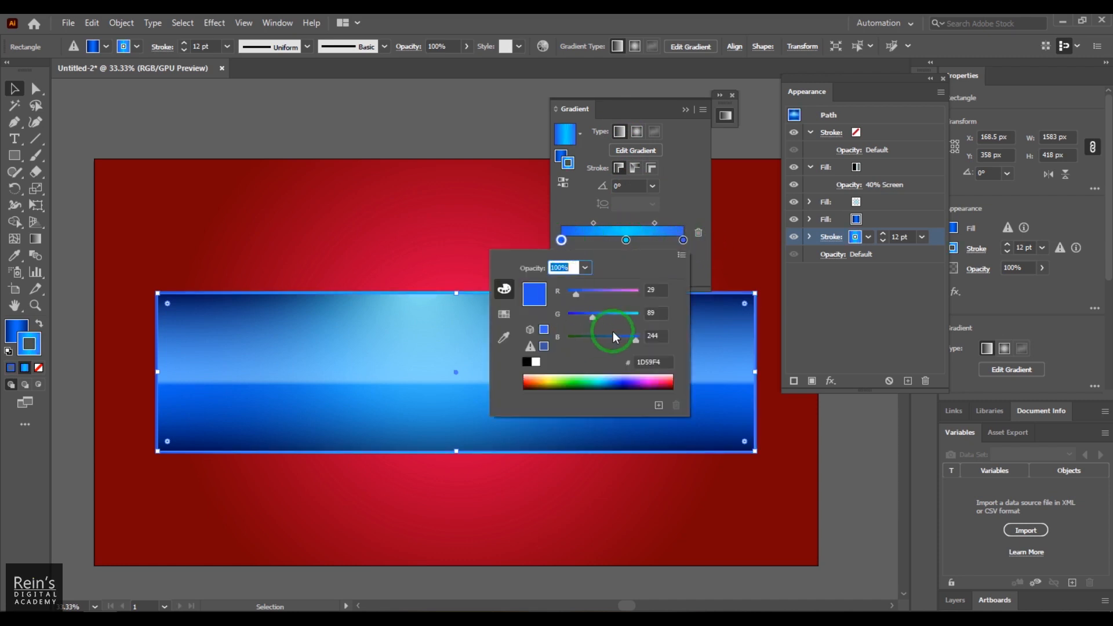
{"action": "left_click_drag", "start_coordinate": [582, 312], "coordinate": [580, 345]}
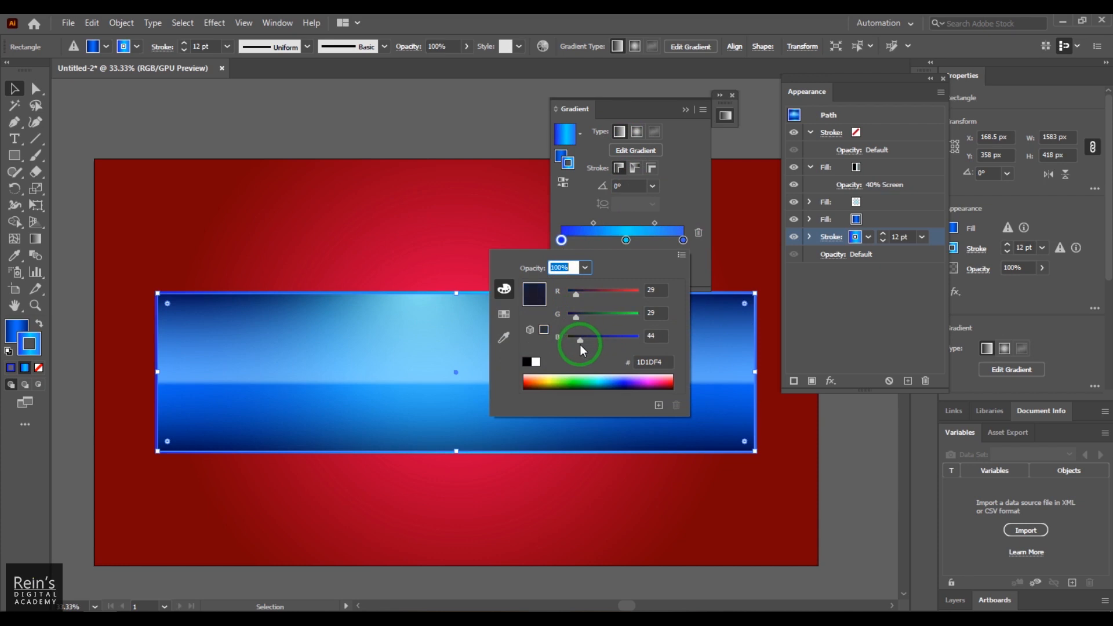
{"action": "left_click_drag", "start_coordinate": [576, 294], "coordinate": [566, 298]}
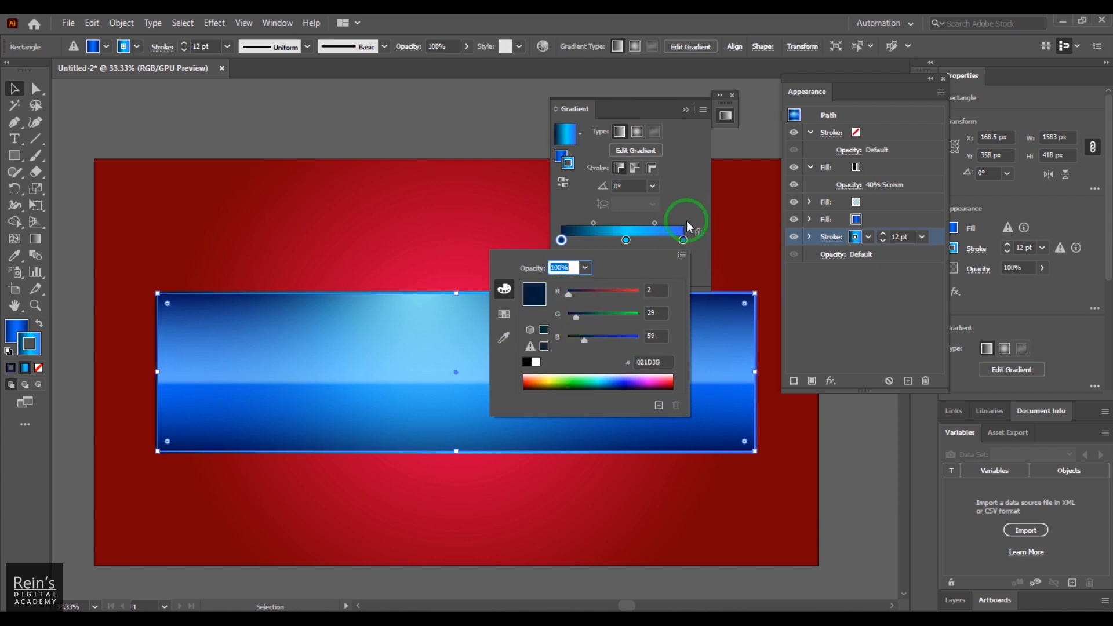
{"action": "left_click", "coordinate": [684, 240]}
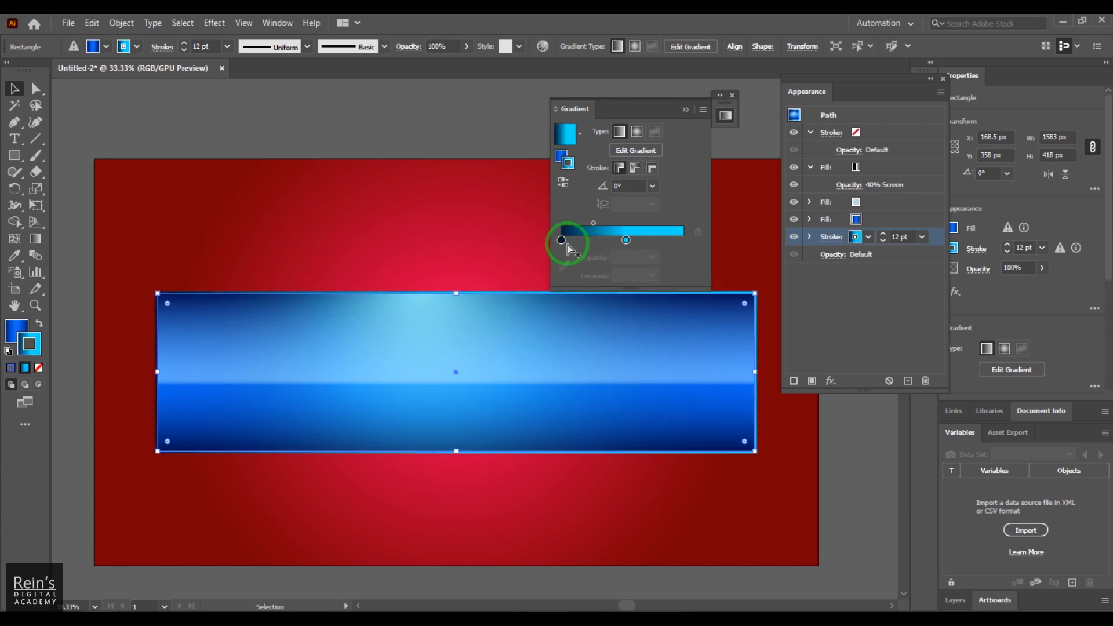
{"action": "left_click_drag", "start_coordinate": [562, 241], "coordinate": [713, 251], "text": "alt"}
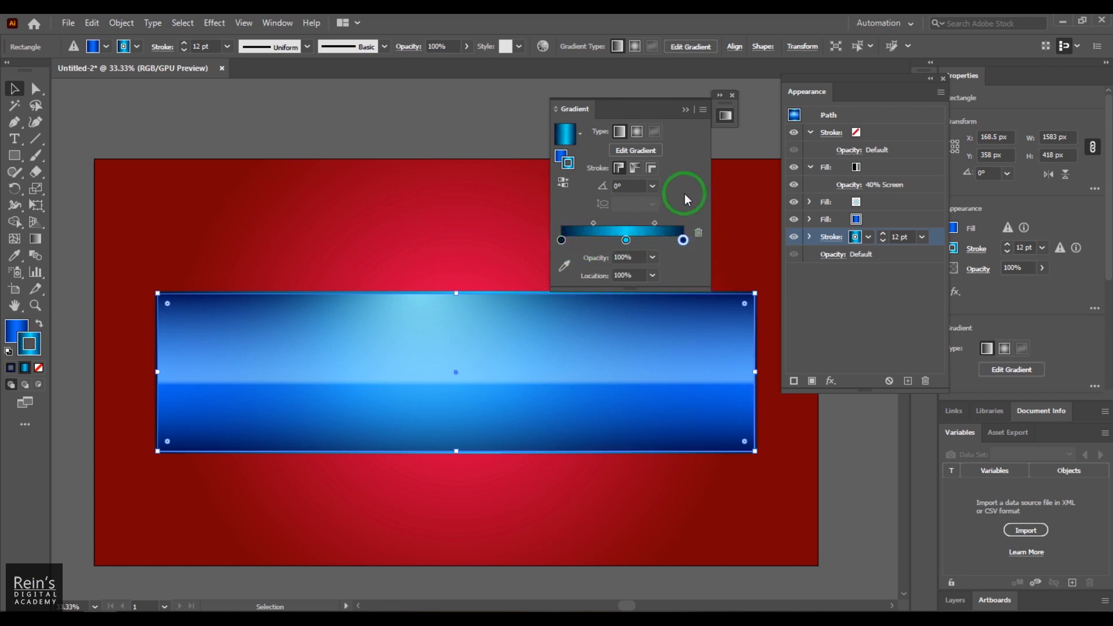
- Spread alternating dark-blue and cyan stops across the stroke gradient, set its angle to 45° and deselect the rectangle
{"action": "left_click_drag", "start_coordinate": [625, 240], "coordinate": [572, 240]}
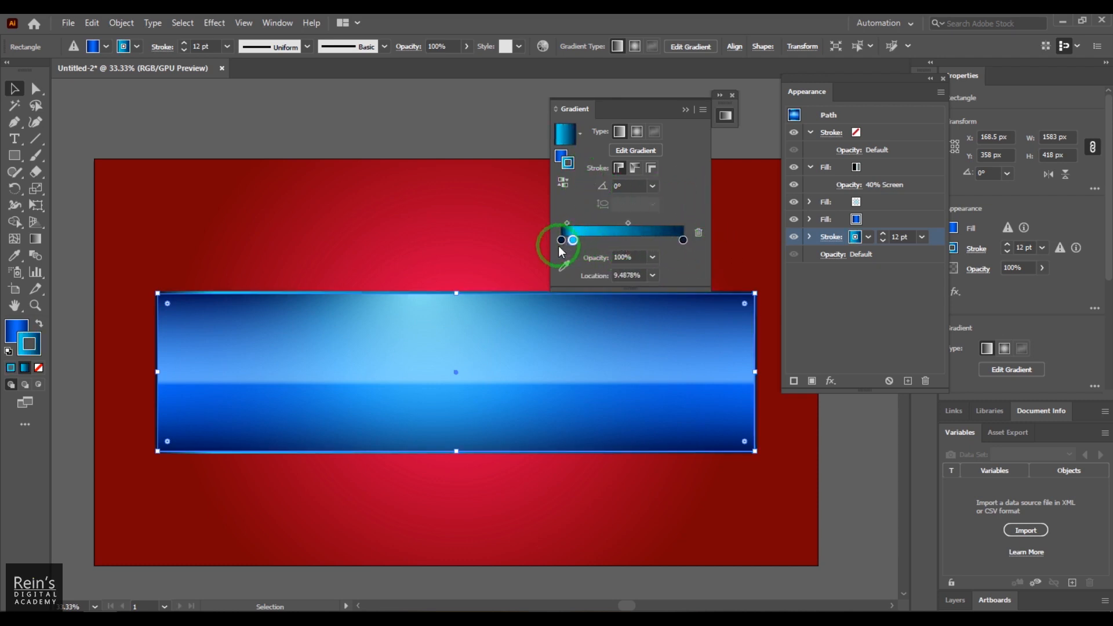
{"action": "left_click_drag", "start_coordinate": [682, 241], "coordinate": [582, 240]}
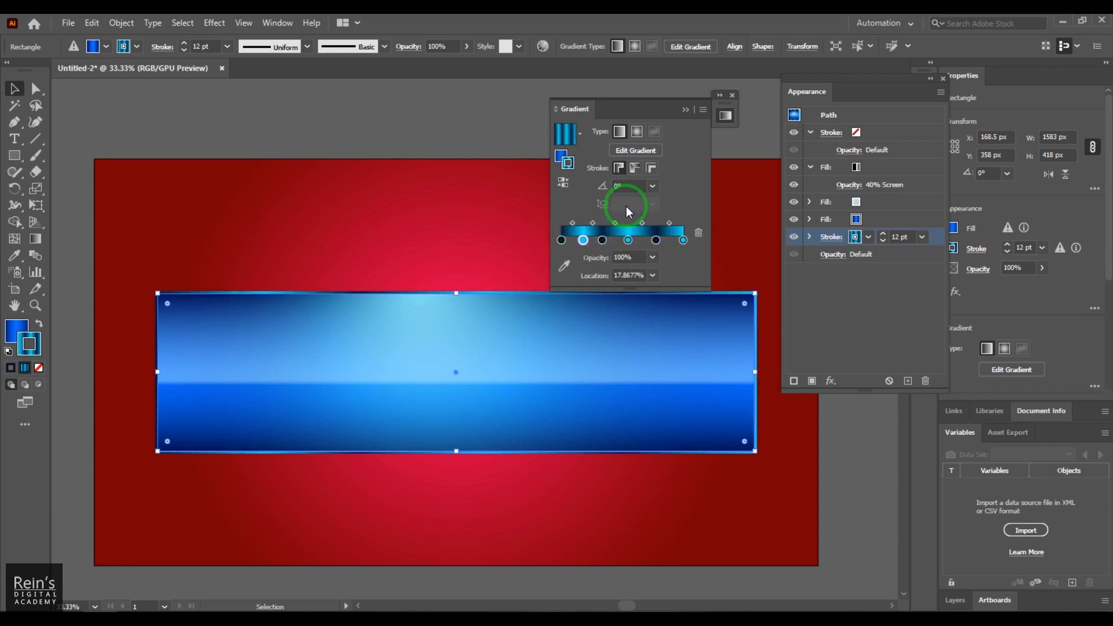
{"action": "left_click", "coordinate": [637, 185]}
{"action": "type", "text": "45"}
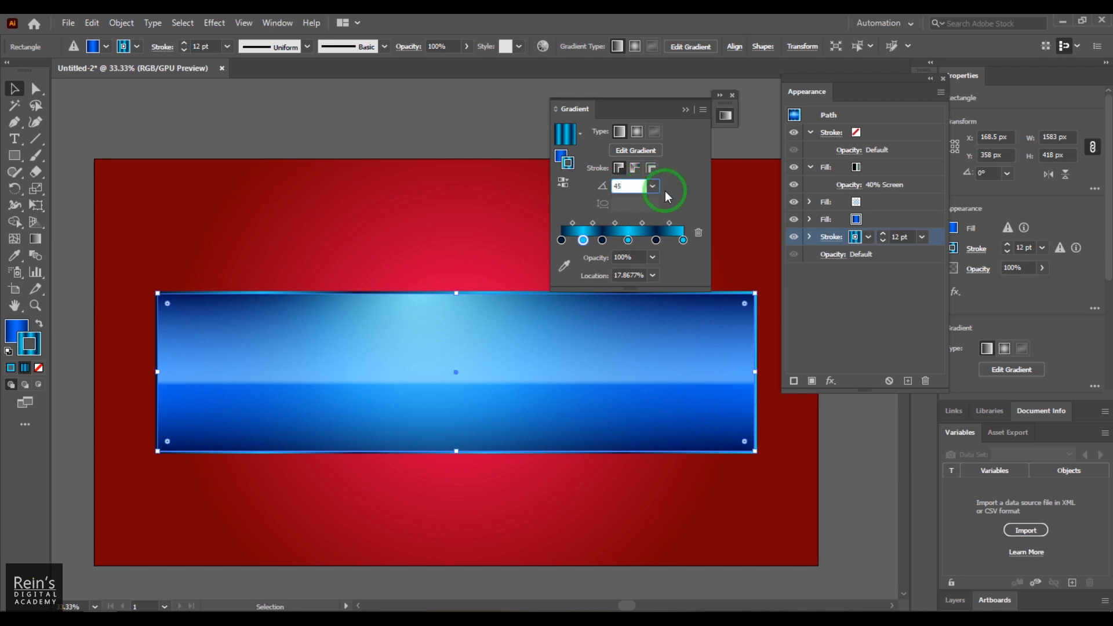
{"action": "key", "text": "Return"}
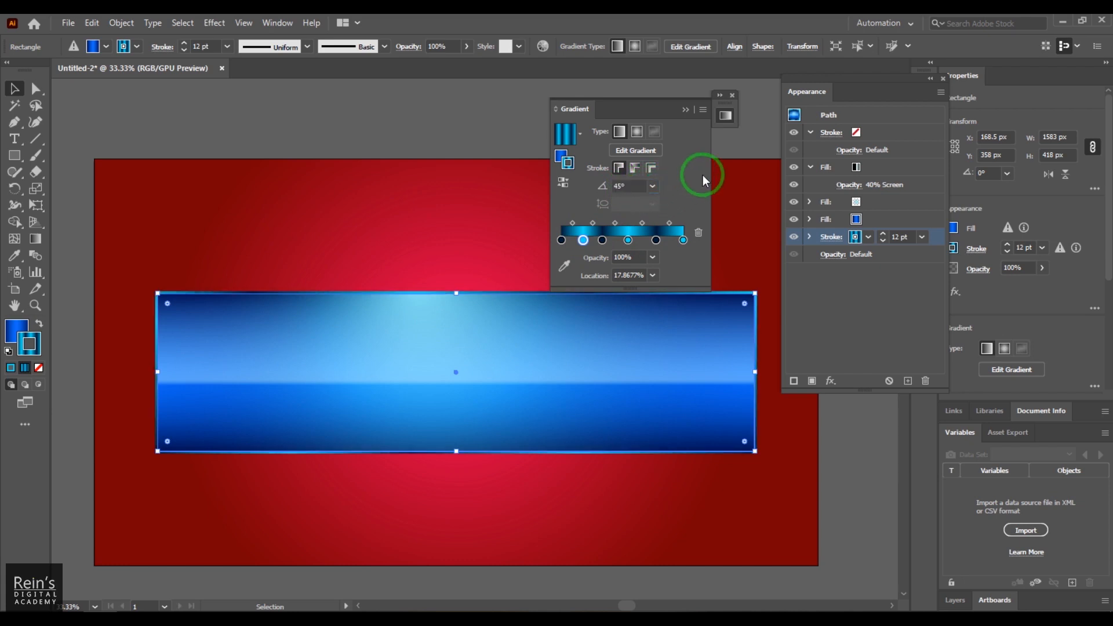
{"action": "left_click", "coordinate": [688, 107]}
{"action": "left_click", "coordinate": [534, 114]}
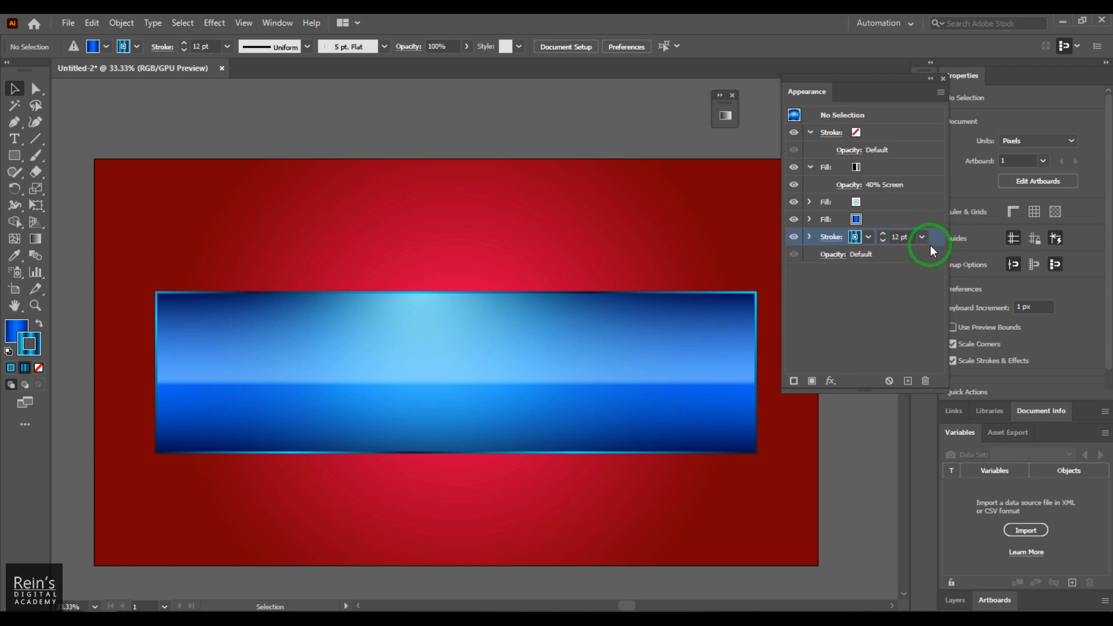
{"action": "left_click", "coordinate": [812, 381]}
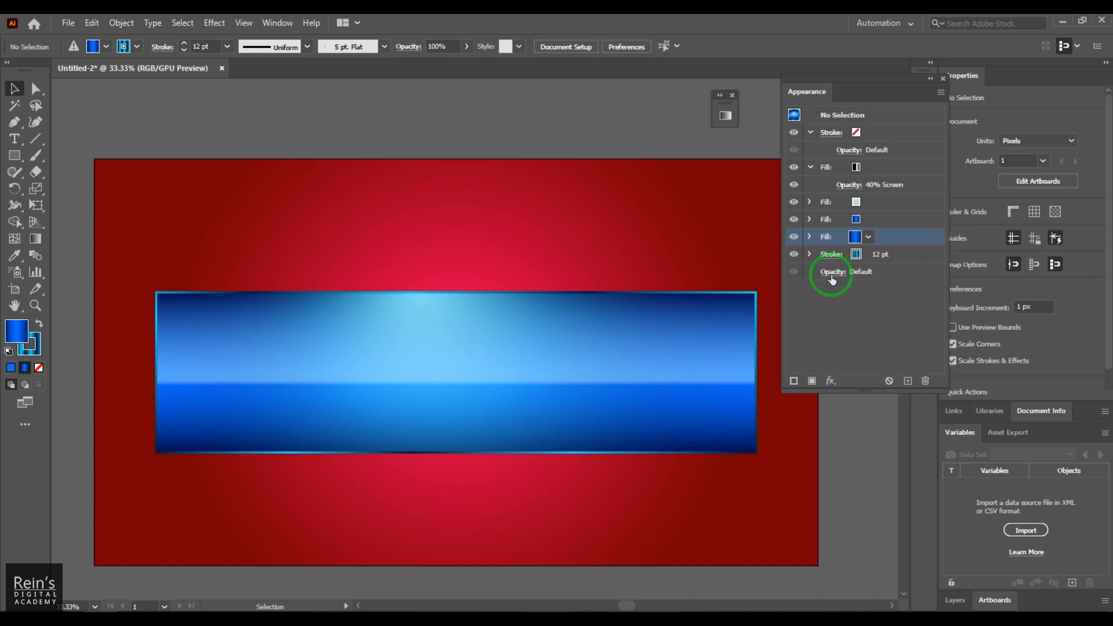
{"action": "left_click_drag", "start_coordinate": [829, 237], "coordinate": [832, 255]}
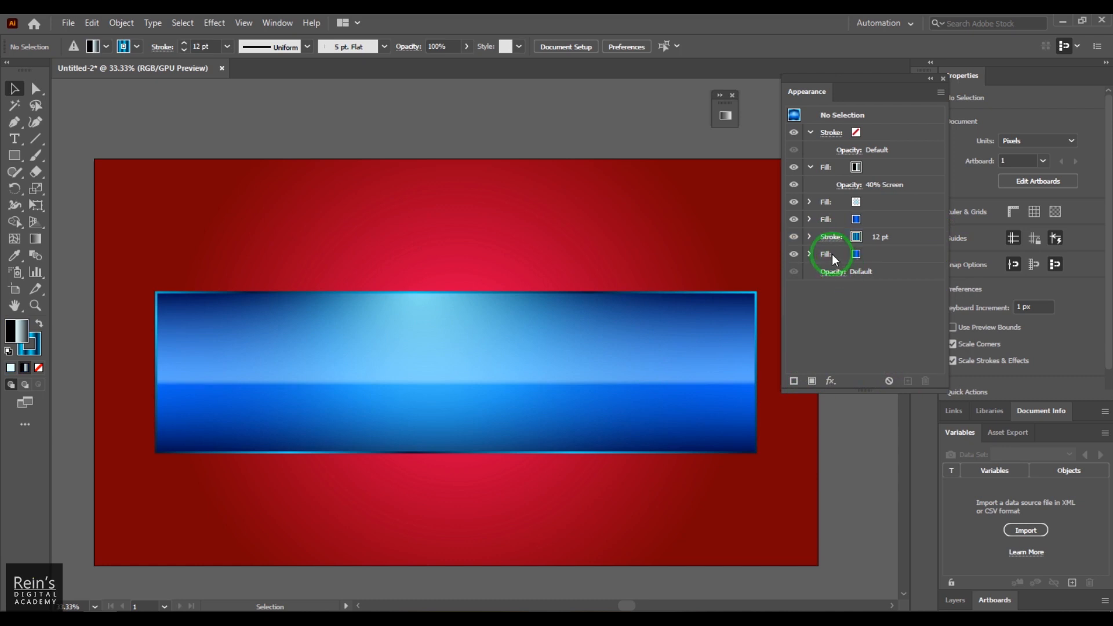
{"action": "left_click", "coordinate": [831, 381]}
{"action": "mouse_move", "coordinate": [912, 159]}
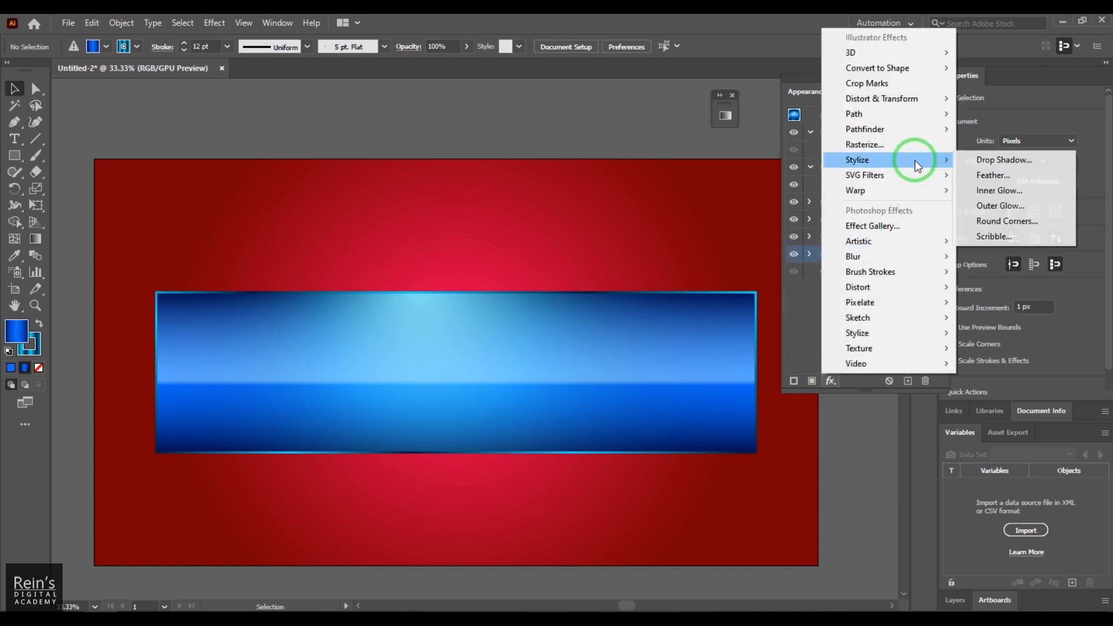
{"action": "left_click", "coordinate": [1003, 157]}
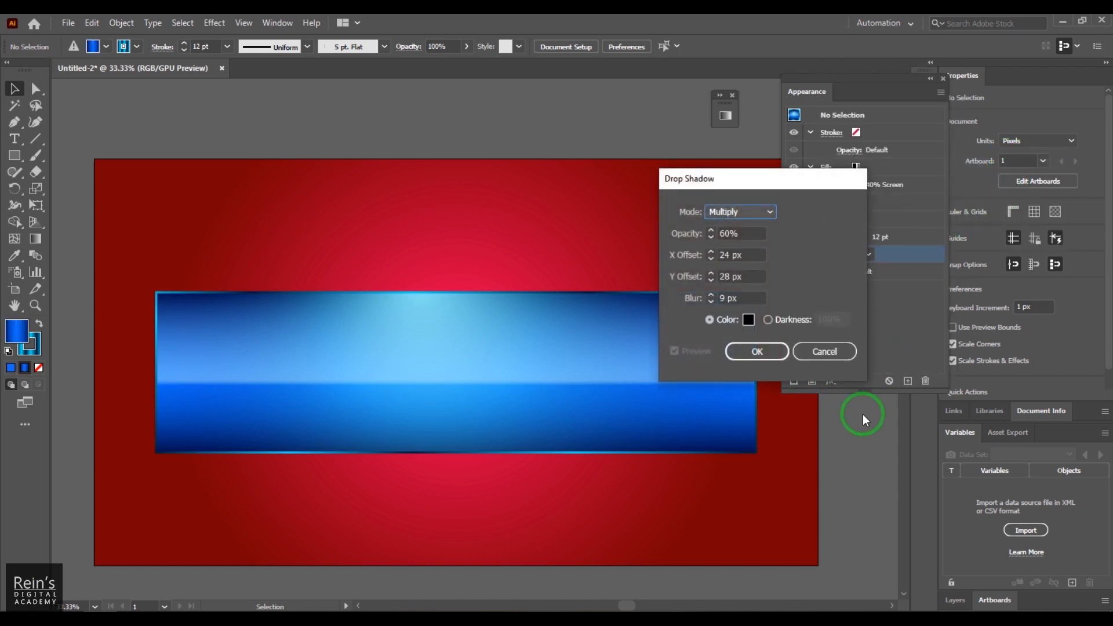
{"action": "left_click", "coordinate": [822, 350]}
- Select the glossy rectangle, add a new blue gradient fill and place it below the 12 pt stroke
{"action": "left_click", "coordinate": [647, 373]}
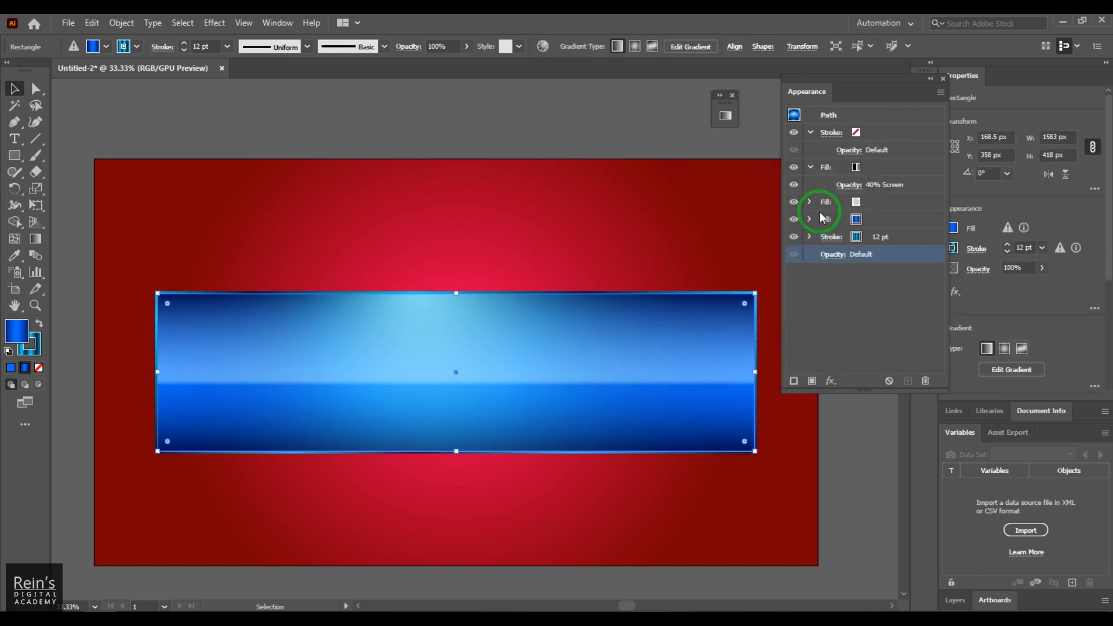
{"action": "left_click", "coordinate": [919, 236]}
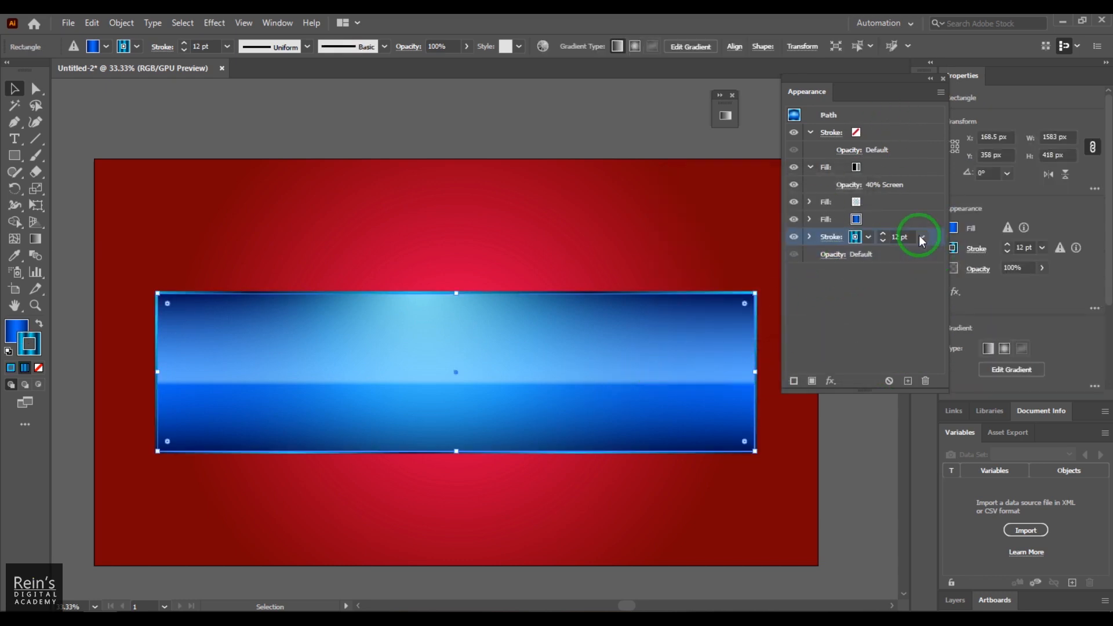
{"action": "left_click", "coordinate": [812, 381]}
{"action": "left_click_drag", "start_coordinate": [922, 236], "coordinate": [914, 262]}
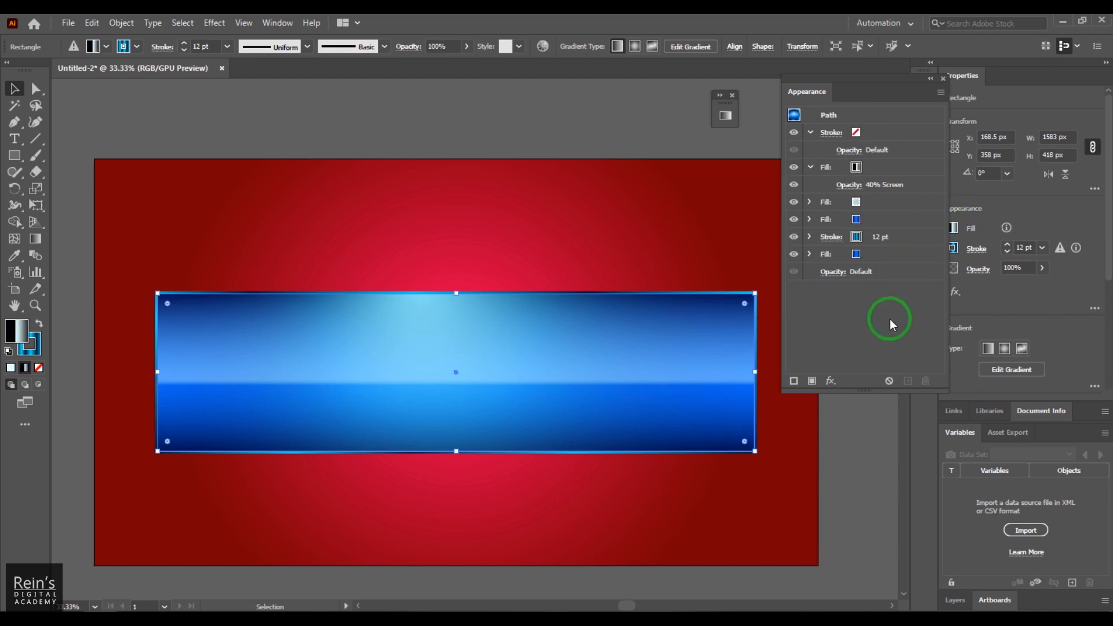
- Give the lowest fill a Multiply drop shadow with 60% opacity, 10 px X and Y offsets and 15 px blur
{"action": "left_click", "coordinate": [830, 381]}
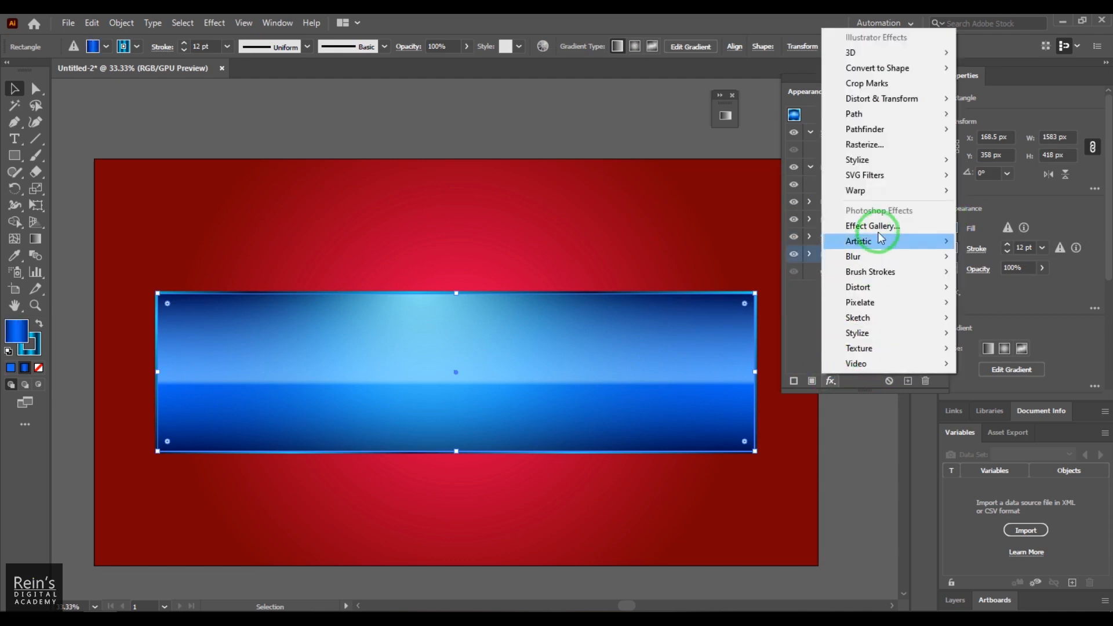
{"action": "mouse_move", "coordinate": [904, 160]}
{"action": "left_click", "coordinate": [986, 159]}
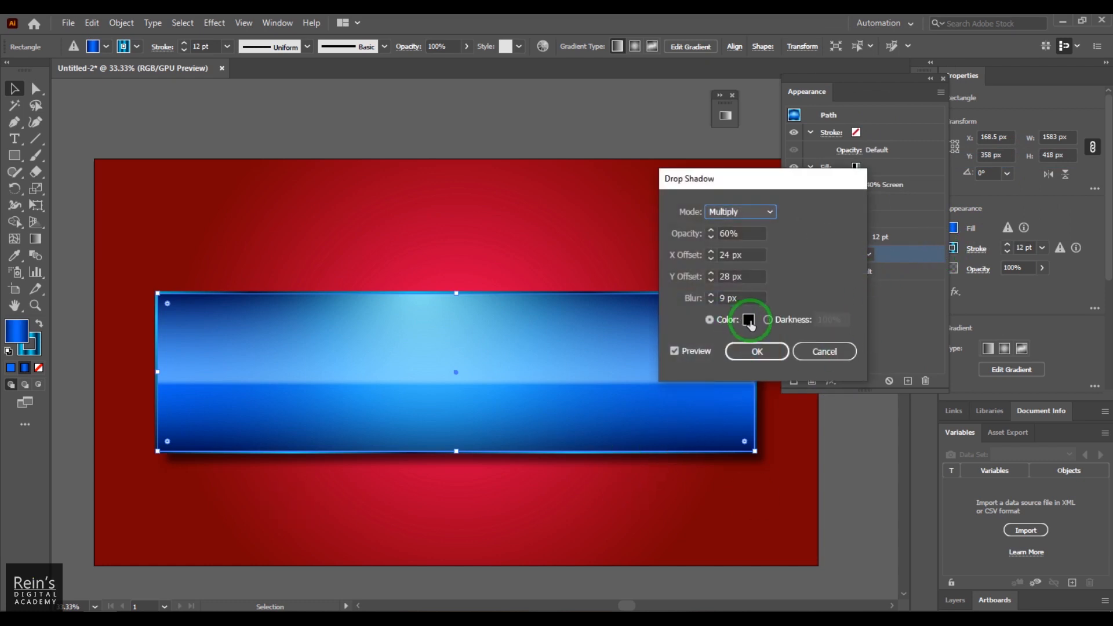
{"action": "double_click", "coordinate": [725, 255]}
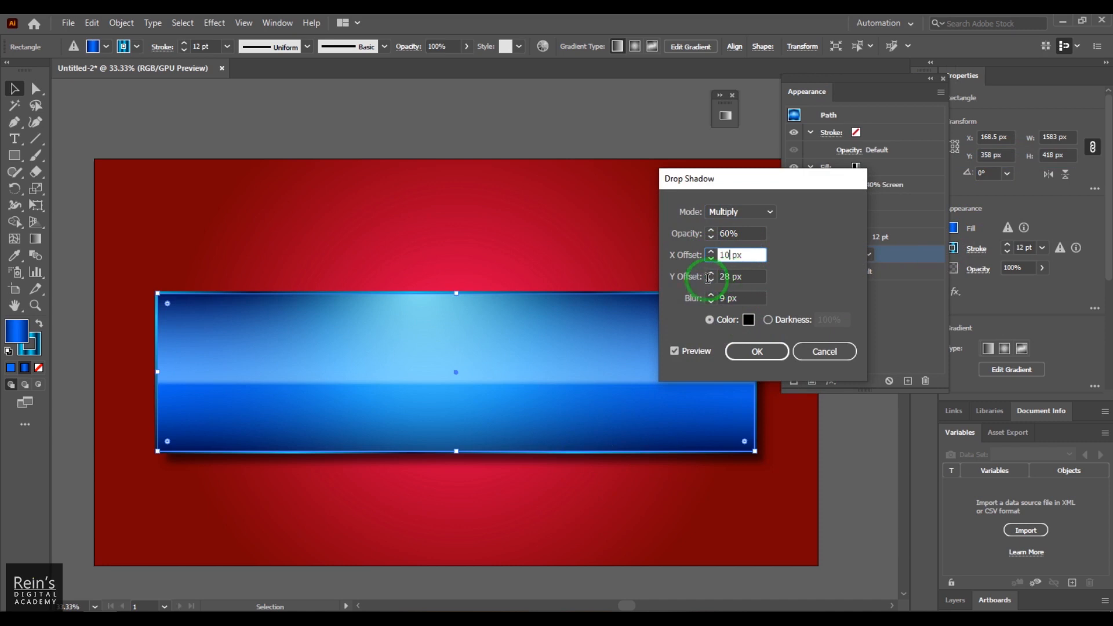
{"action": "double_click", "coordinate": [725, 279]}
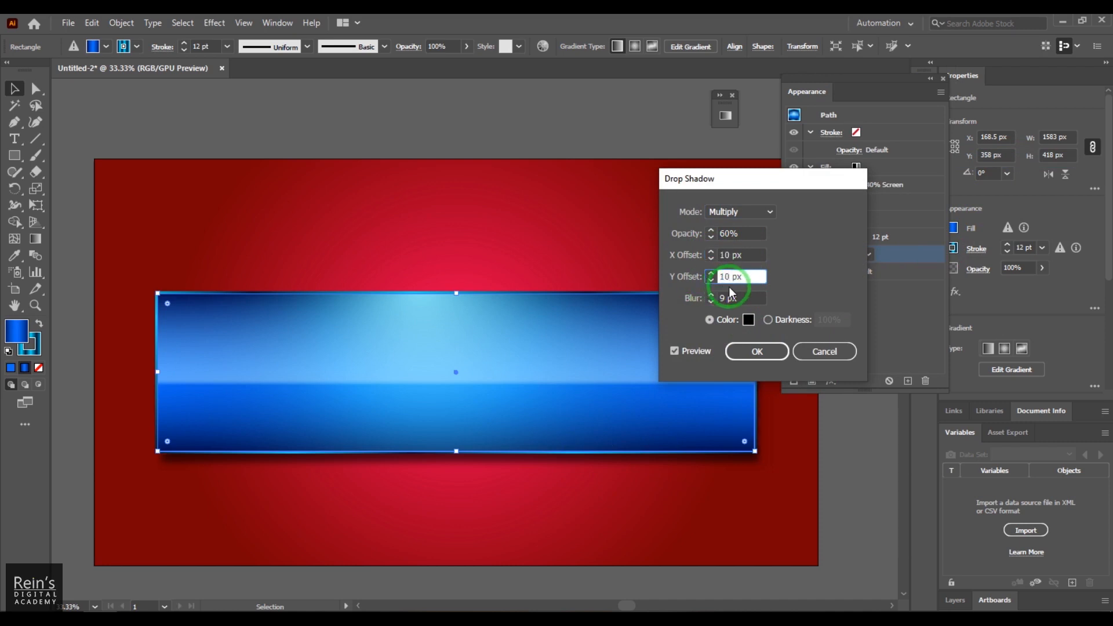
{"action": "double_click", "coordinate": [725, 299]}
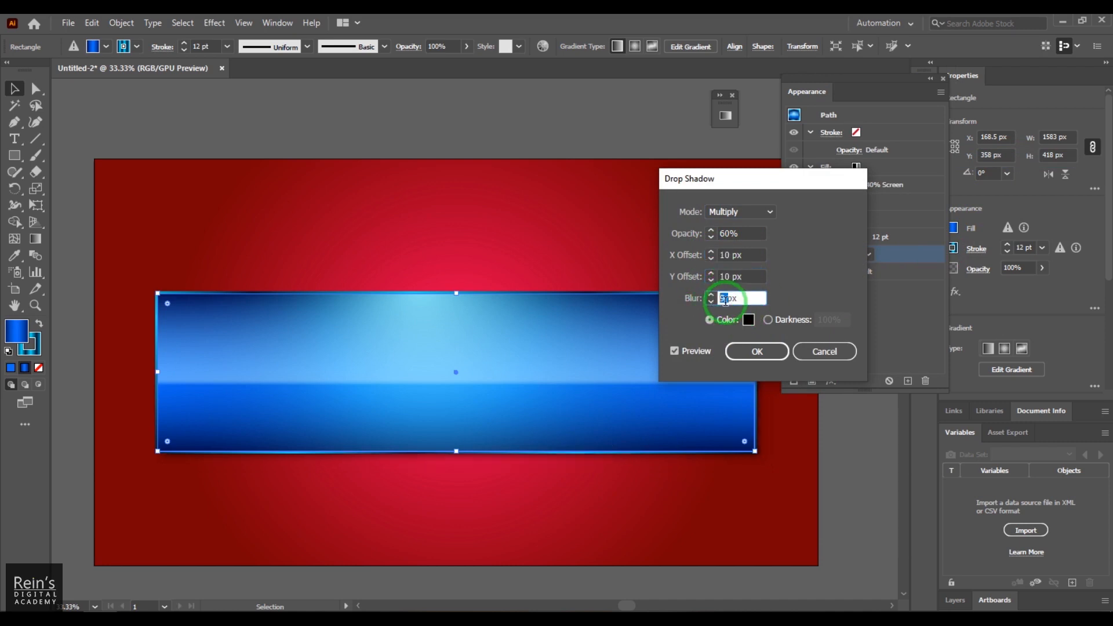
{"action": "type", "text": "15"}
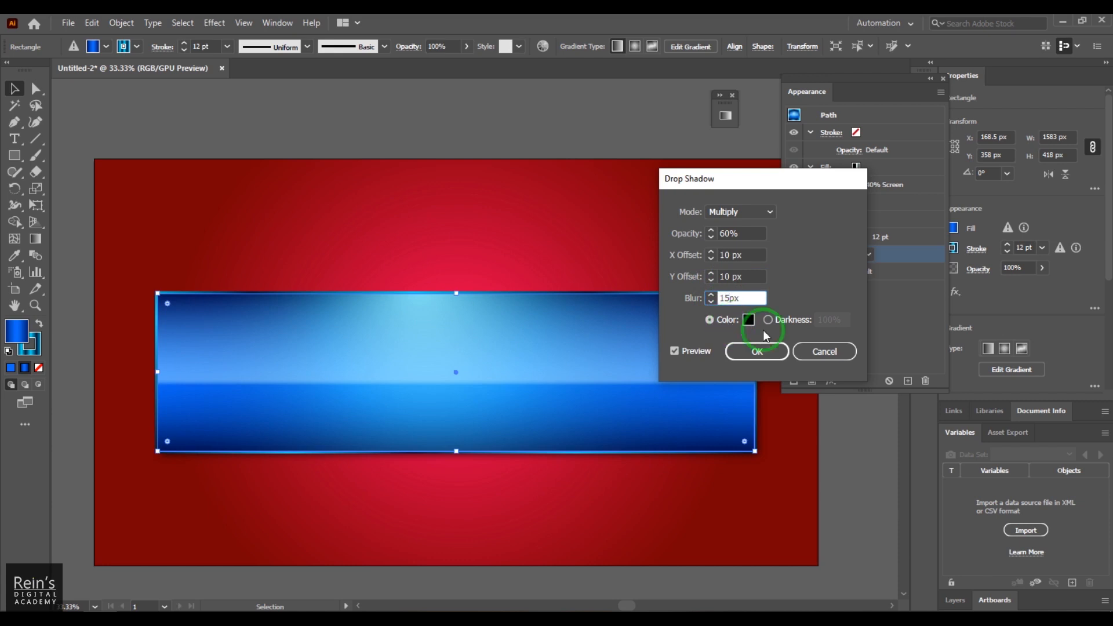
{"action": "left_click", "coordinate": [752, 350]}
{"action": "left_click", "coordinate": [874, 487]}
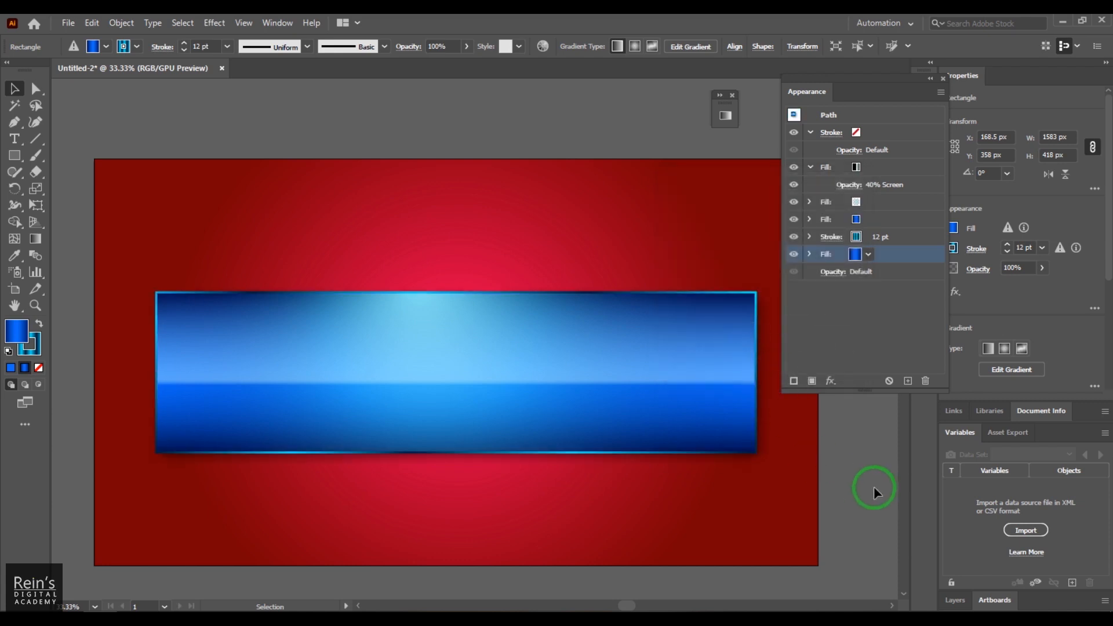
- Save the glossy blue rectangle's appearance as a new graphic style
{"action": "left_click", "coordinate": [930, 79]}
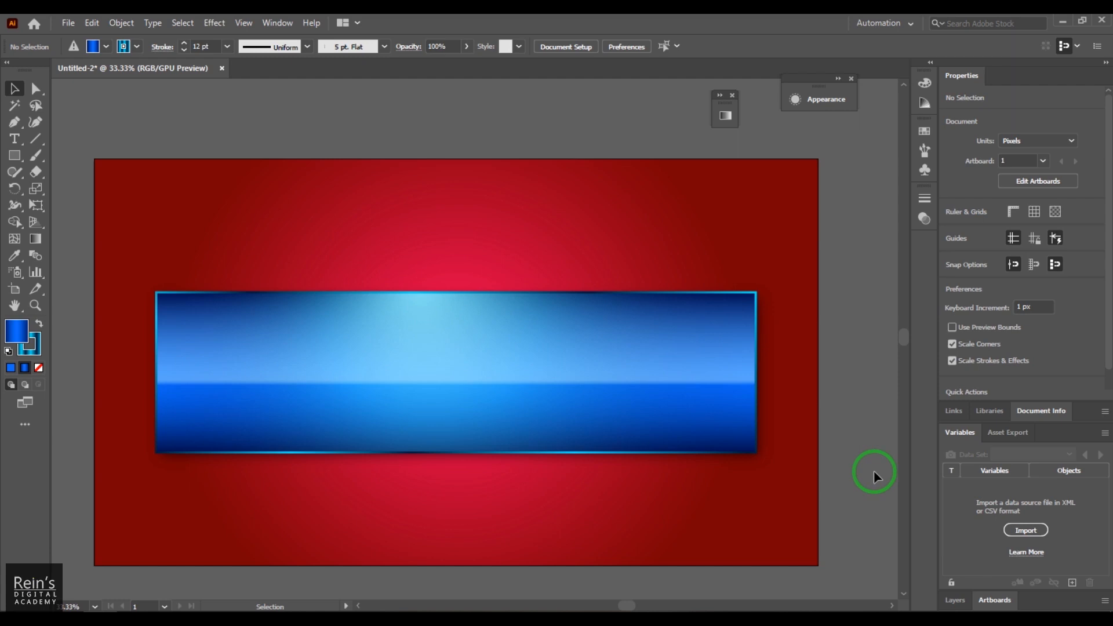
{"action": "left_click", "coordinate": [716, 367]}
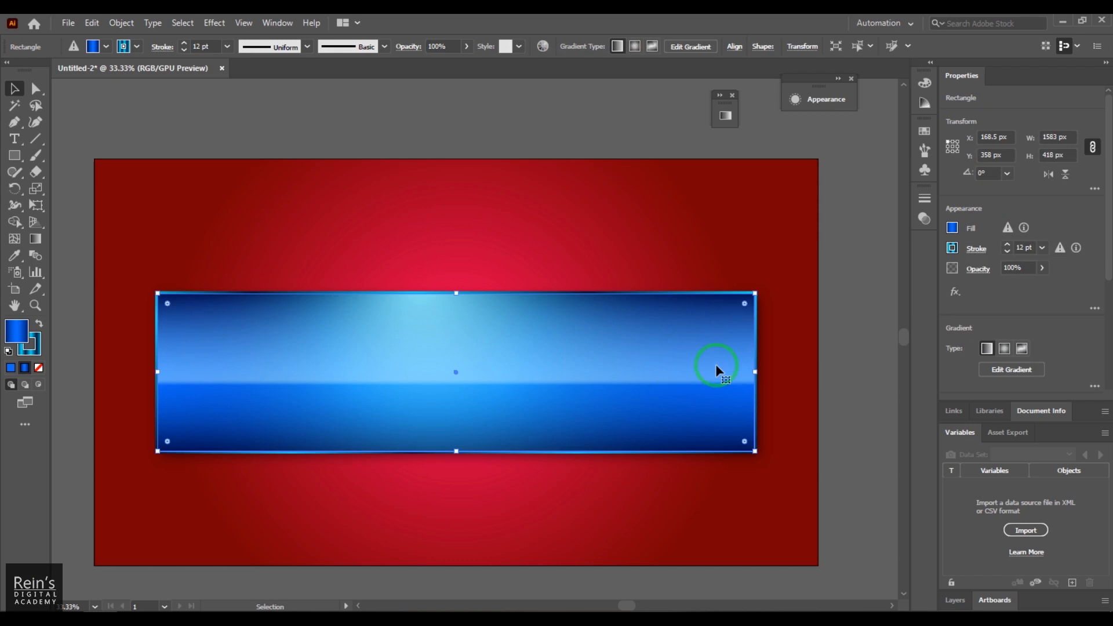
{"action": "left_click", "coordinate": [275, 23]}
{"action": "left_click", "coordinate": [426, 234]}
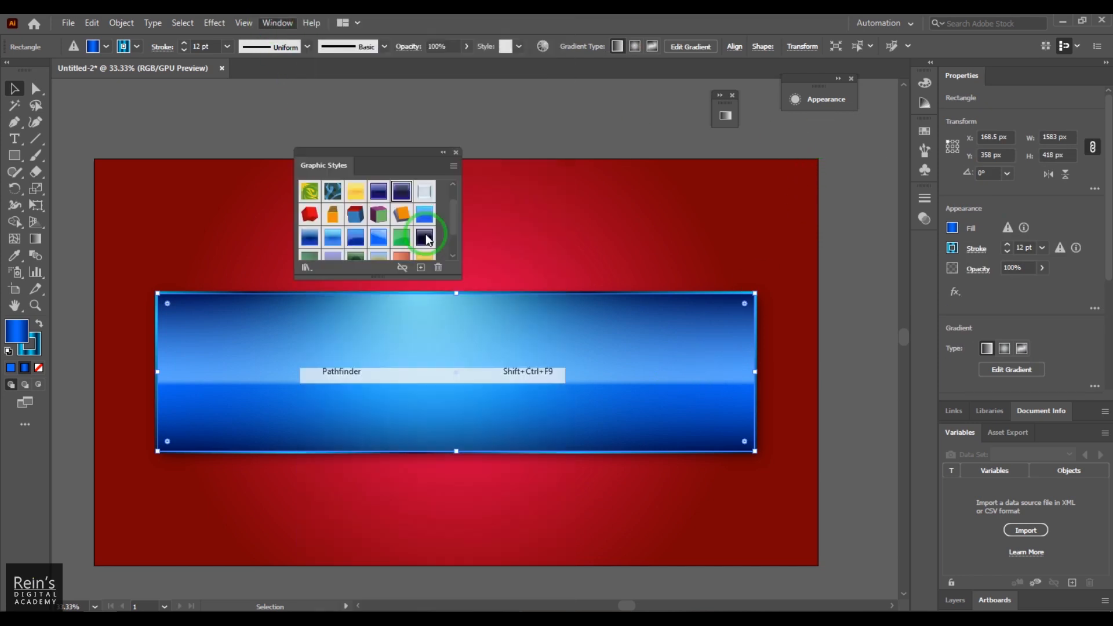
{"action": "left_click", "coordinate": [395, 159]}
{"action": "left_click_drag", "start_coordinate": [396, 155], "coordinate": [426, 96]}
{"action": "left_click", "coordinate": [456, 211]}
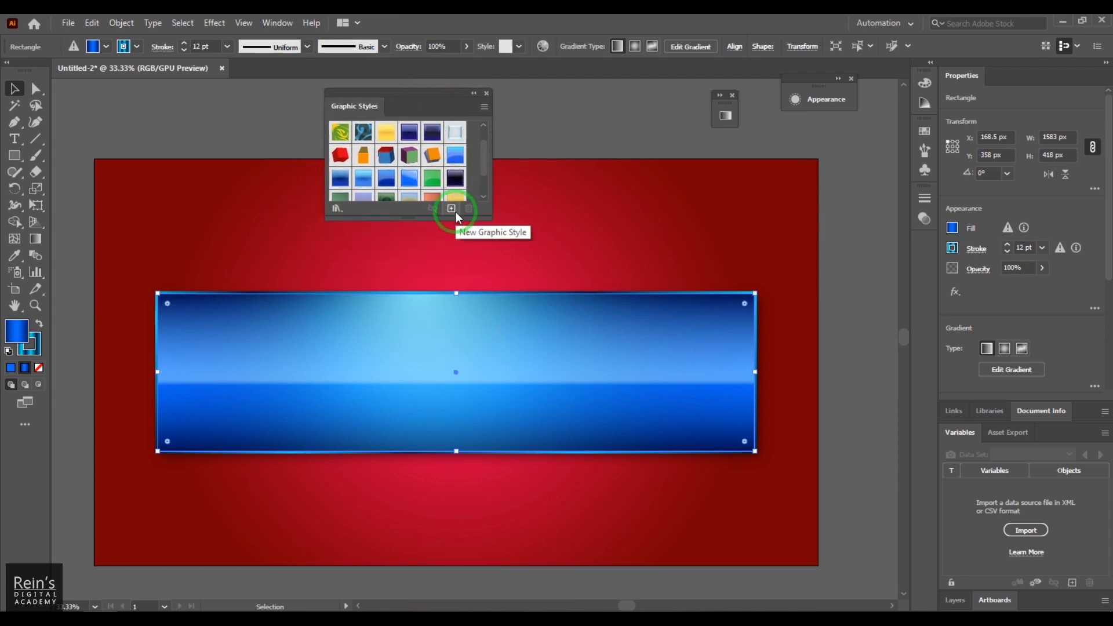
{"action": "left_click_drag", "start_coordinate": [482, 174], "coordinate": [486, 214]}
{"action": "left_click", "coordinate": [451, 210]}
{"action": "left_click", "coordinate": [467, 190]}
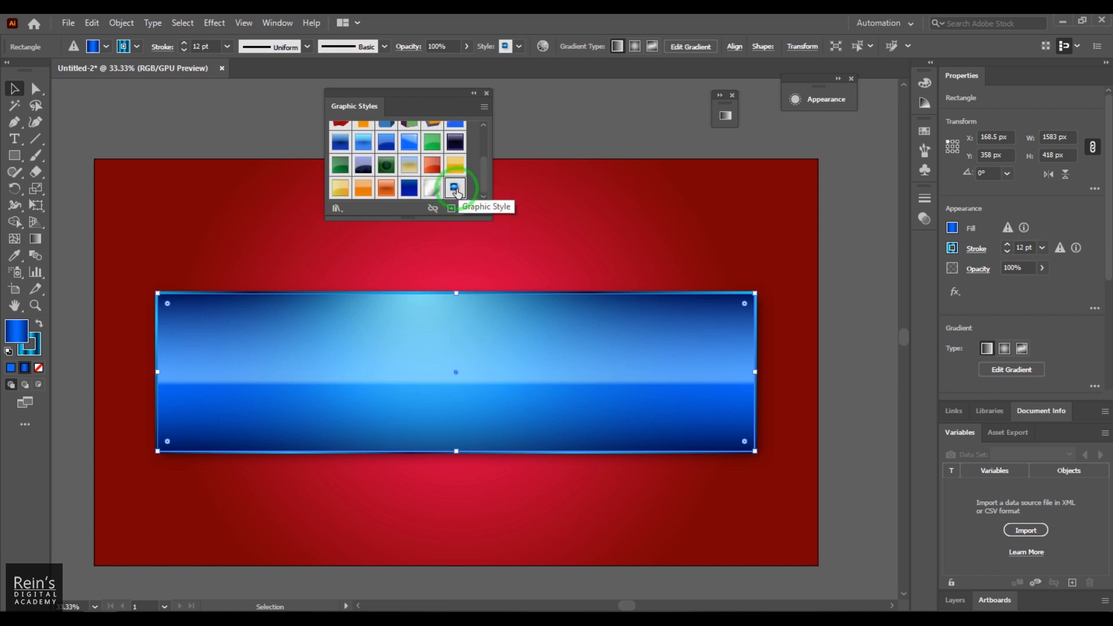
- Move the glossy rectangle to the artboard's lower part and draw a rectangle about 244 by 211 px near the artboard's upper-left corner
{"action": "left_click_drag", "start_coordinate": [497, 359], "coordinate": [506, 449]}
{"action": "left_click", "coordinate": [574, 138]}
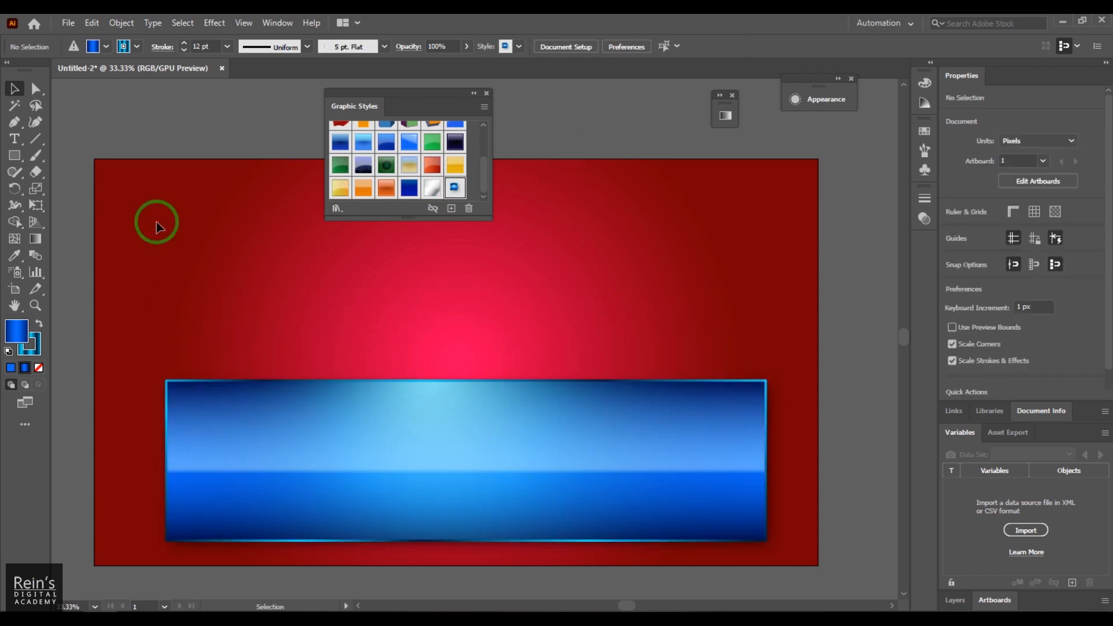
{"action": "left_click", "coordinate": [14, 155]}
{"action": "left_click_drag", "start_coordinate": [160, 201], "coordinate": [255, 284]}
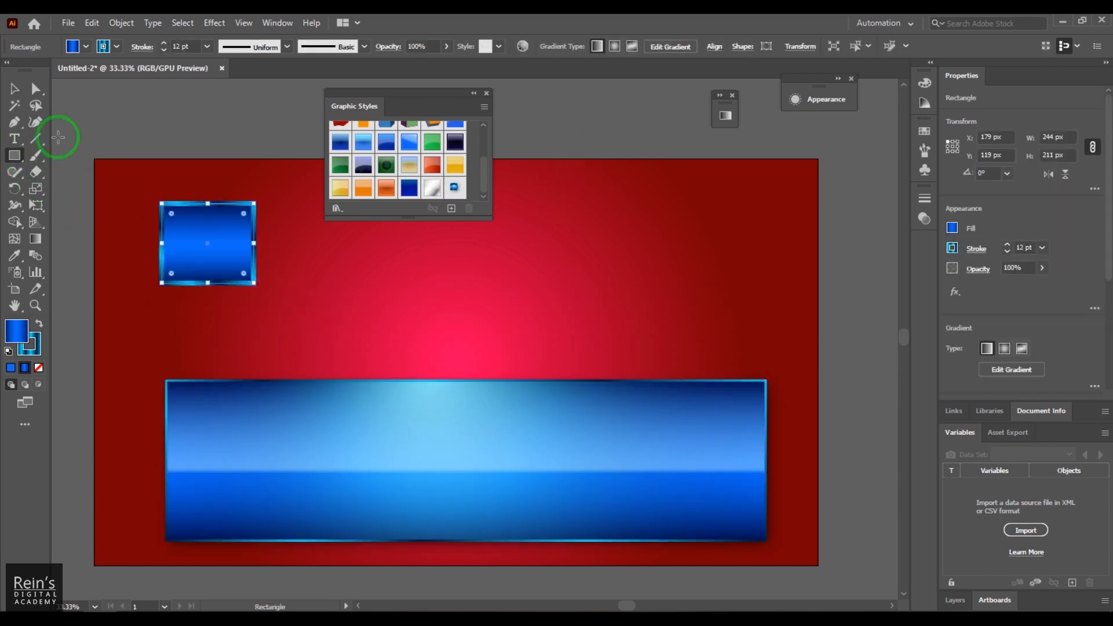
- Give the small new rectangle a yellow fill and a black stroke
{"action": "left_click", "coordinate": [86, 46]}
{"action": "left_click", "coordinate": [30, 70]}
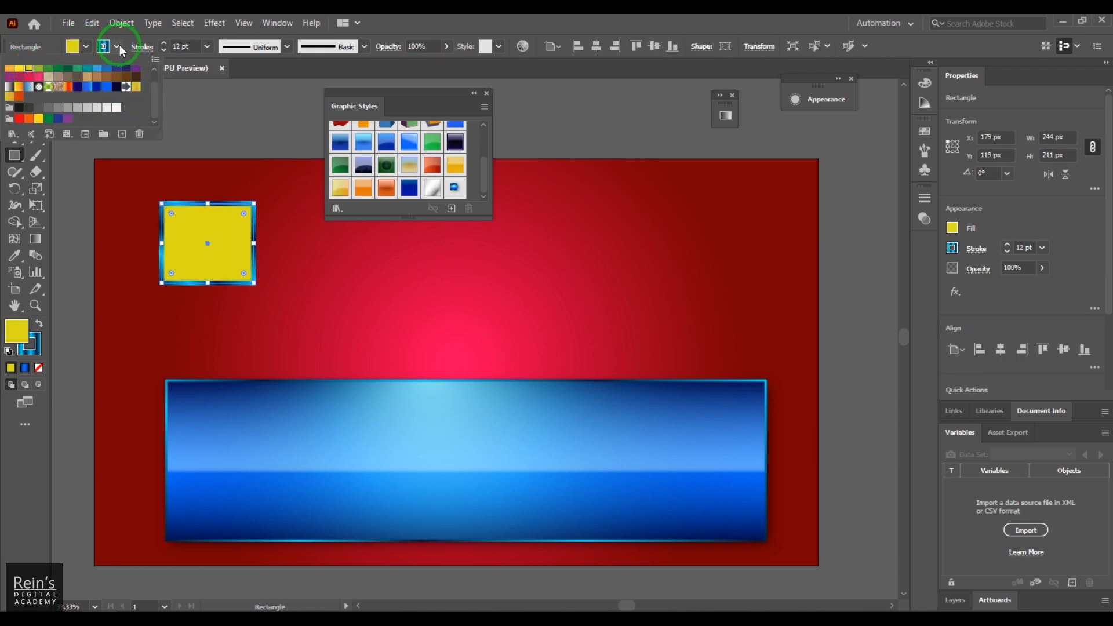
{"action": "left_click", "coordinate": [116, 47]}
{"action": "left_click", "coordinate": [41, 71]}
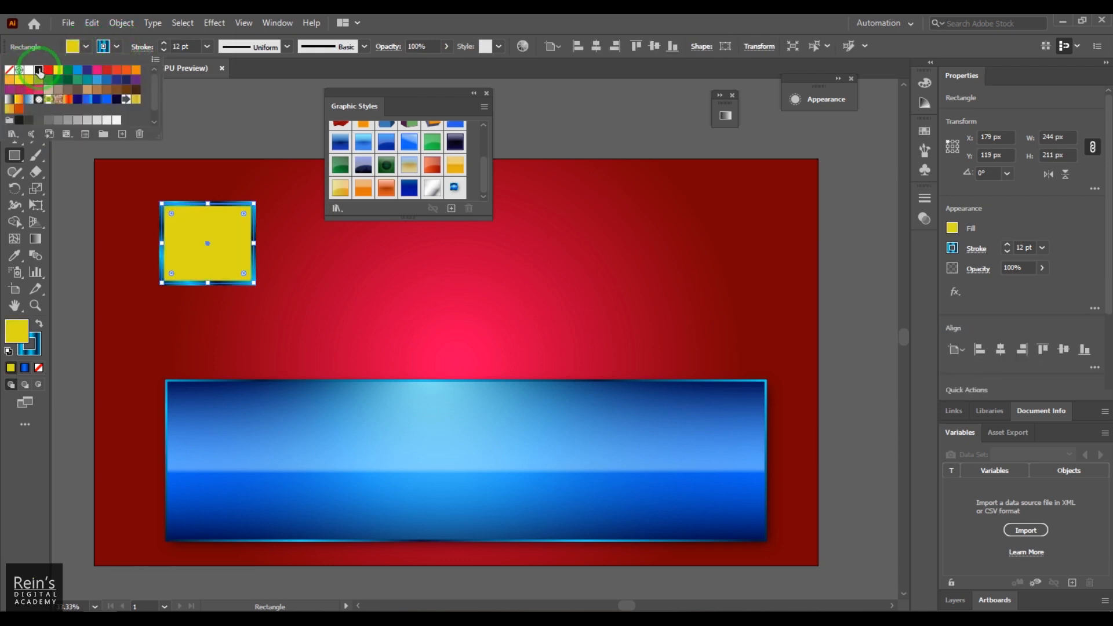
{"action": "left_click", "coordinate": [238, 94]}
- Round the yellow rectangle's corners fully, enlarge it to about 532 by 460 px and shift it towards the artboard's upper-left corner
{"action": "left_click", "coordinate": [15, 90]}
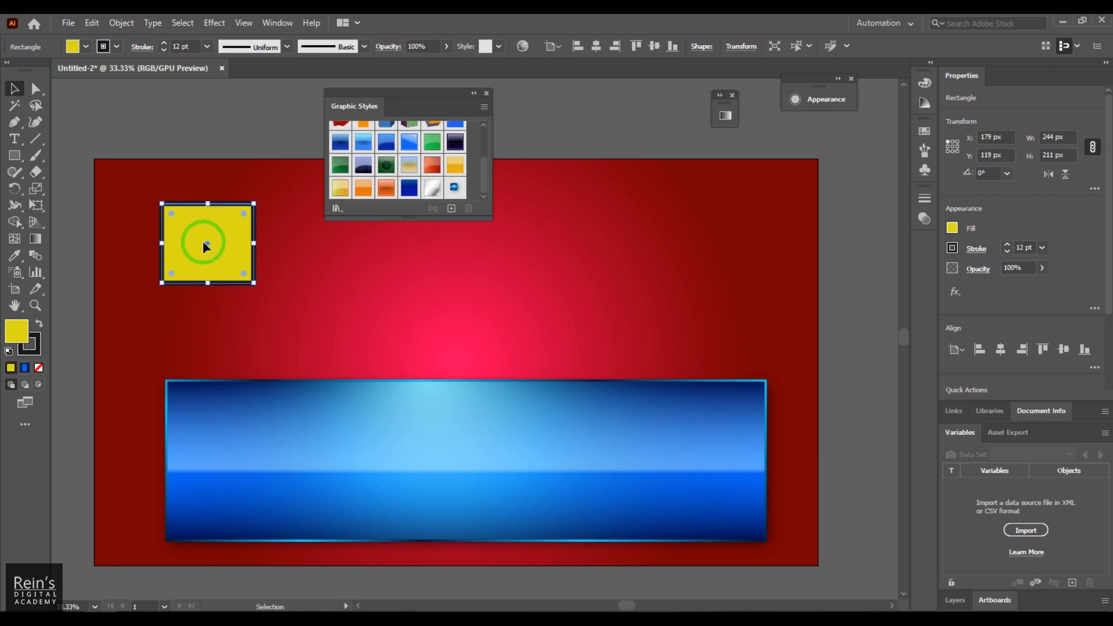
{"action": "left_click_drag", "start_coordinate": [244, 217], "coordinate": [194, 248]}
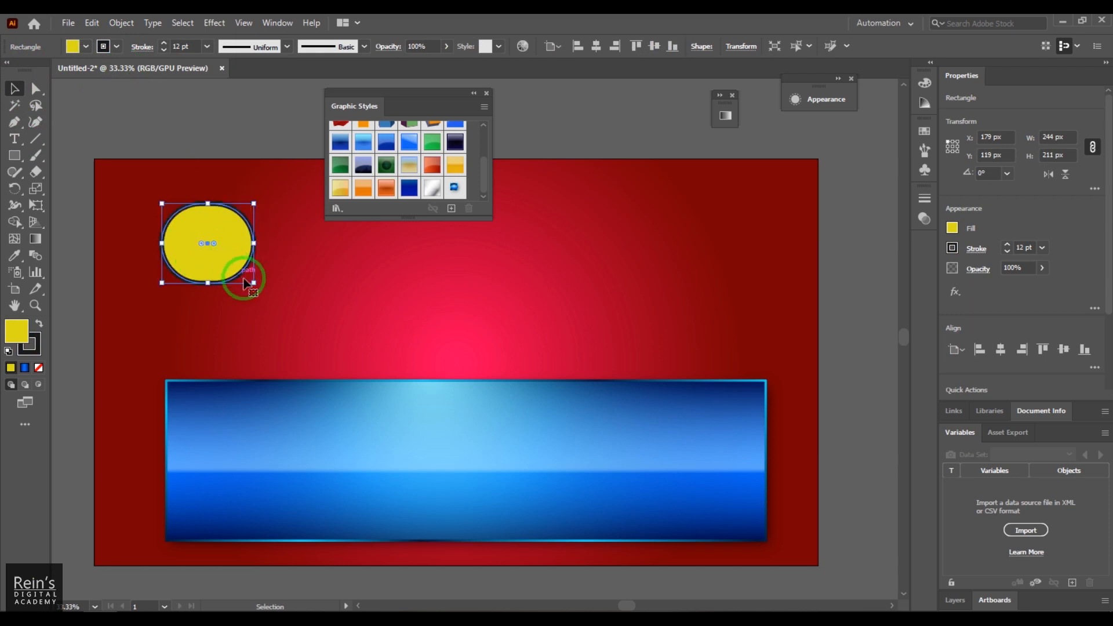
{"action": "mouse_move", "coordinate": [254, 284]}
{"action": "left_mouse_down"}
{"action": "mouse_move", "coordinate": [405, 377]}
{"action": "mouse_move", "coordinate": [363, 378]}
{"action": "left_mouse_up"}
{"action": "left_click_drag", "start_coordinate": [226, 263], "coordinate": [200, 231]}
{"action": "left_click", "coordinate": [231, 110]}
- Apply the newly saved glossy blue graphic style to the yellow rounded shape
{"action": "left_click", "coordinate": [229, 240]}
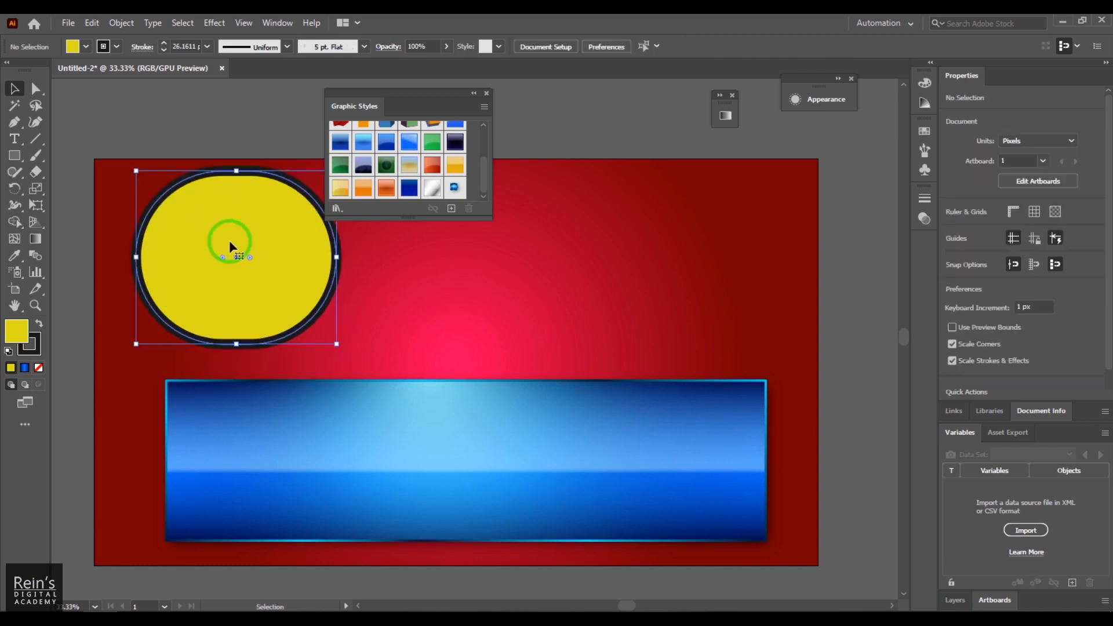
{"action": "left_click", "coordinate": [451, 191]}
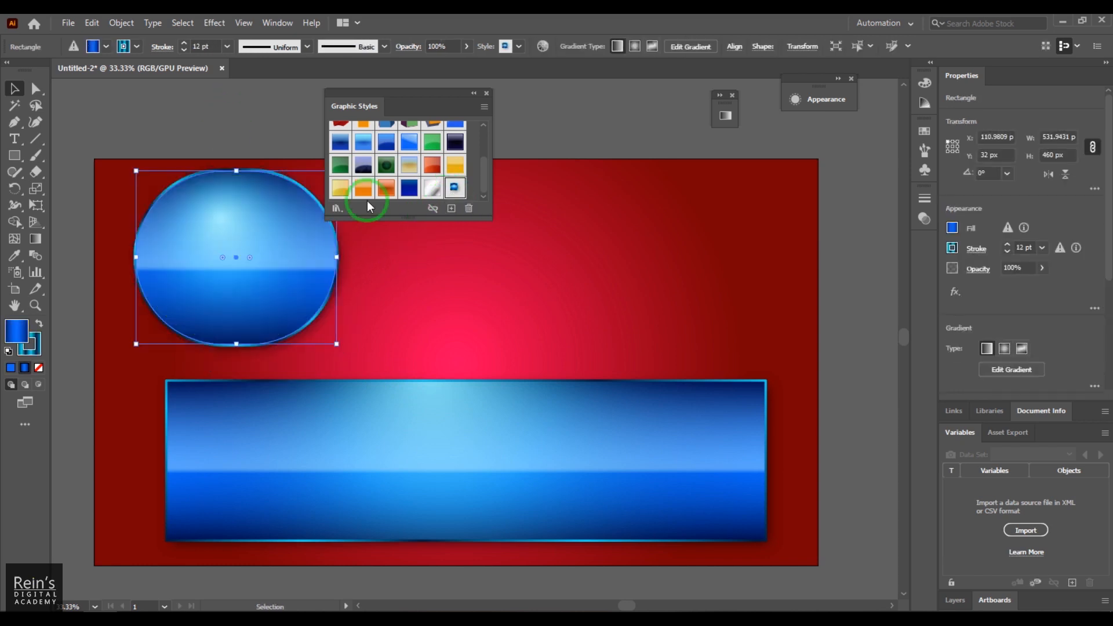
{"action": "left_click", "coordinate": [285, 131]}
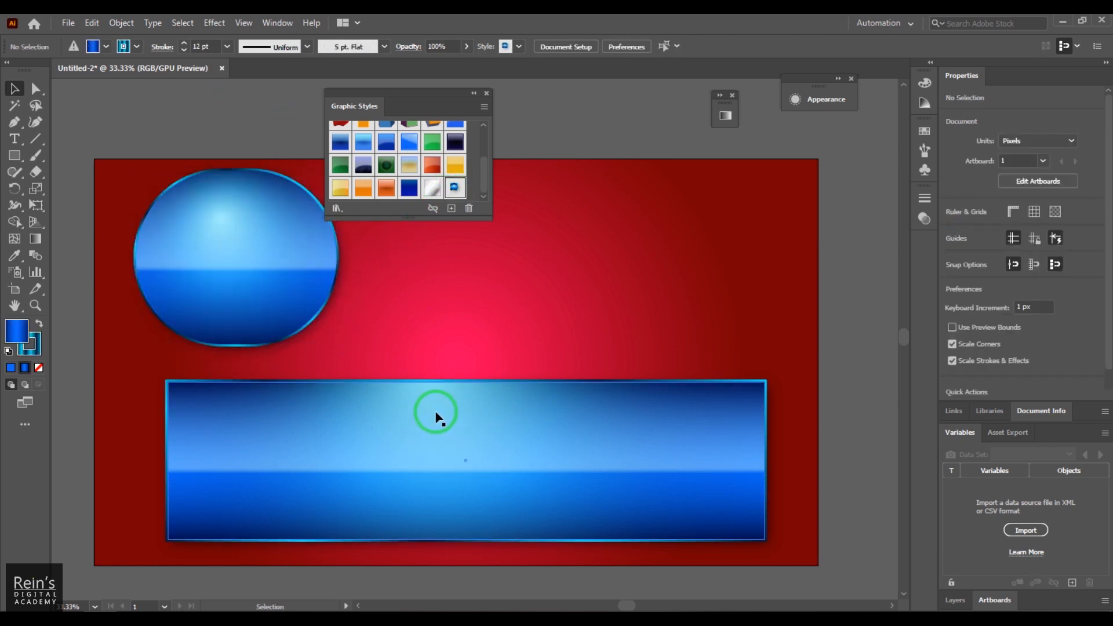
{"action": "left_click", "coordinate": [240, 271]}
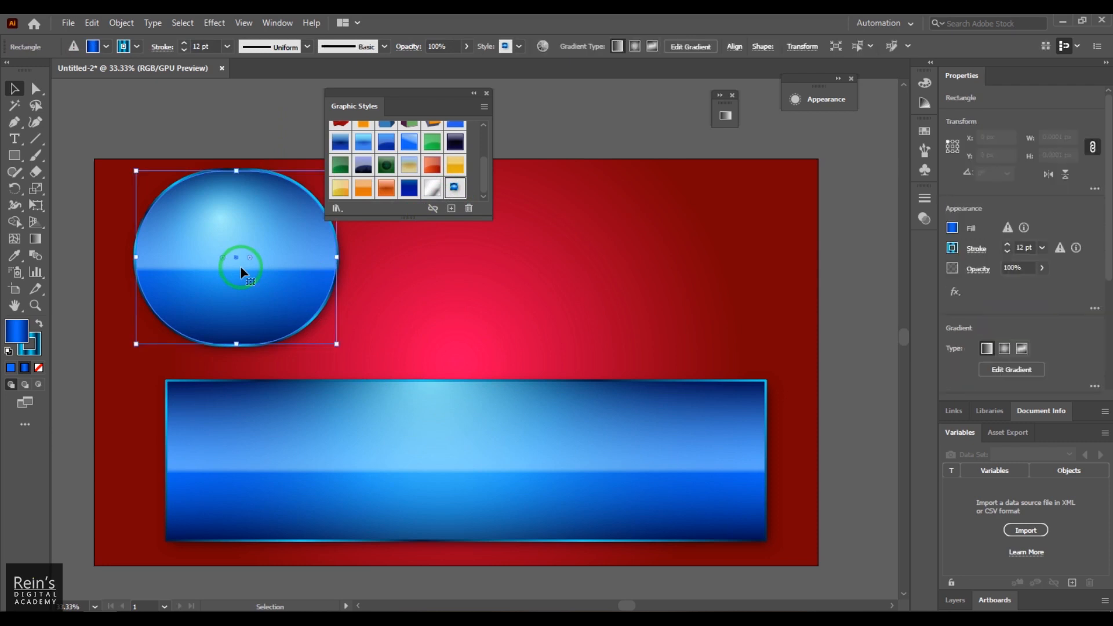
{"action": "left_click", "coordinate": [453, 185]}
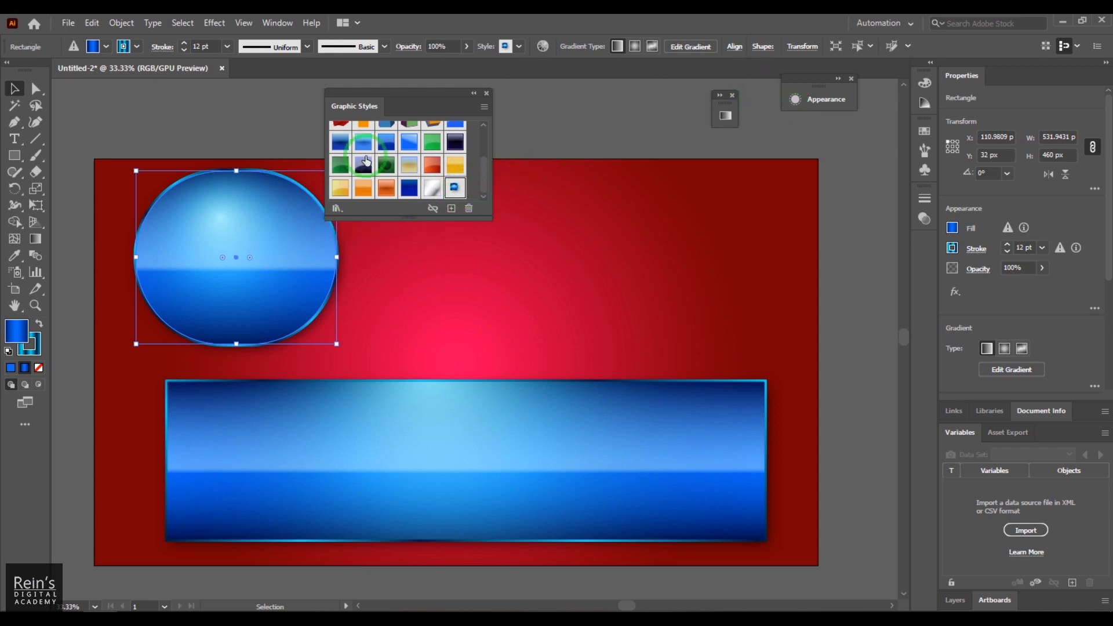
- Delete the glossy blue rounded shape near the artboard's upper-left corner
{"action": "left_click_drag", "start_coordinate": [174, 248], "coordinate": [209, 233]}
{"action": "key", "text": "Delete"}
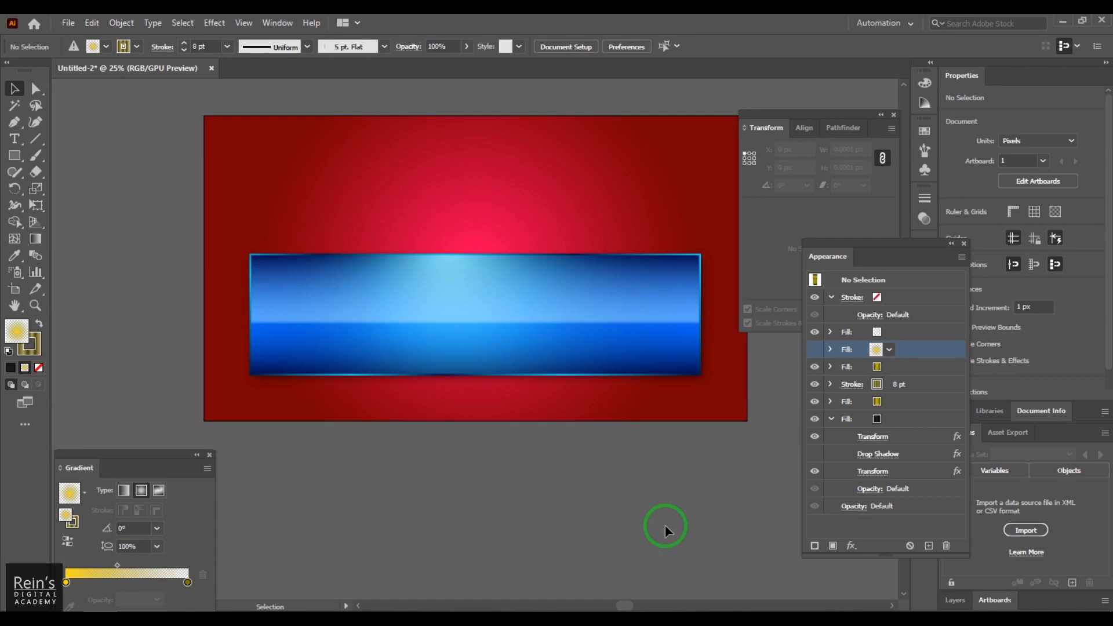
- Add the text APPEARANCE in Poplar Std Black at 236 pt above the glossy blue rectangle
{"action": "left_click", "coordinate": [22, 144]}
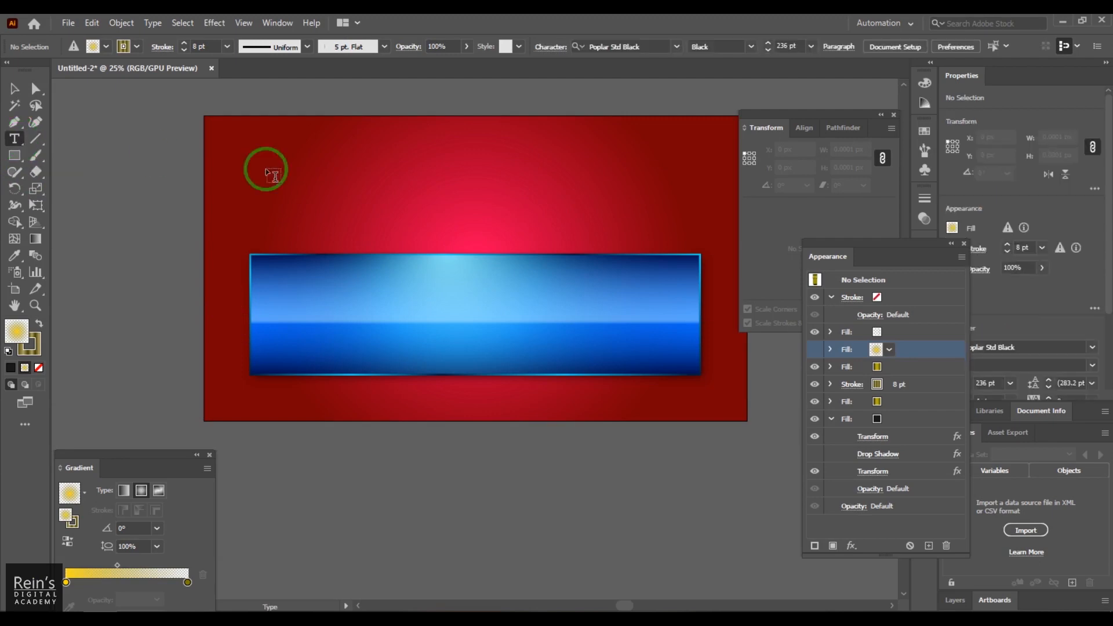
{"action": "left_click", "coordinate": [291, 212]}
{"action": "type", "text": "APP"}
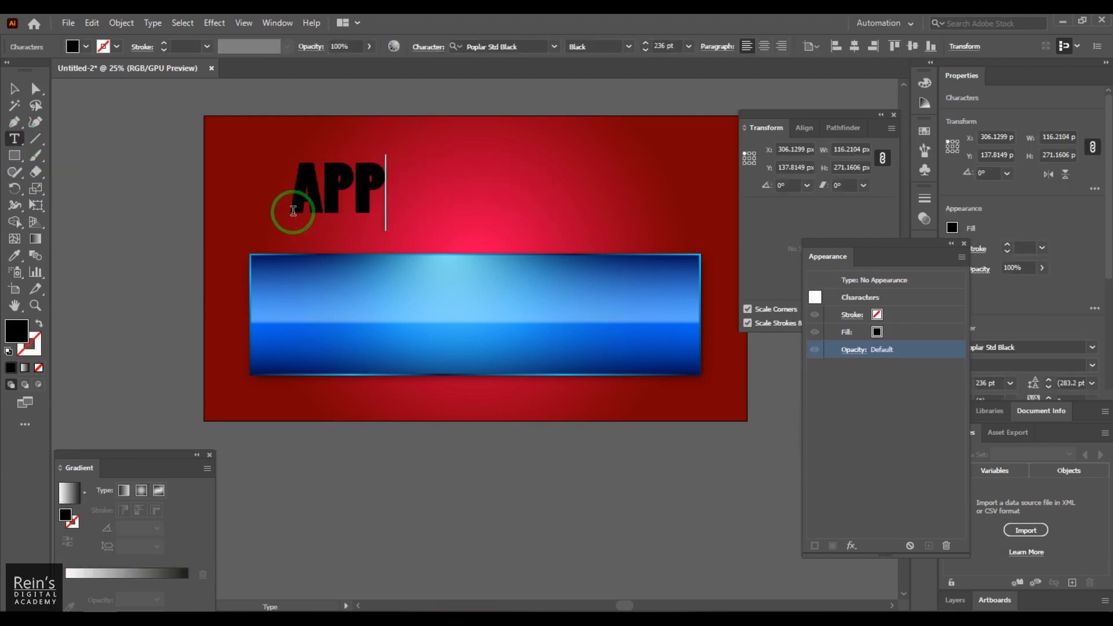
{"action": "type", "text": "EARNACE"}
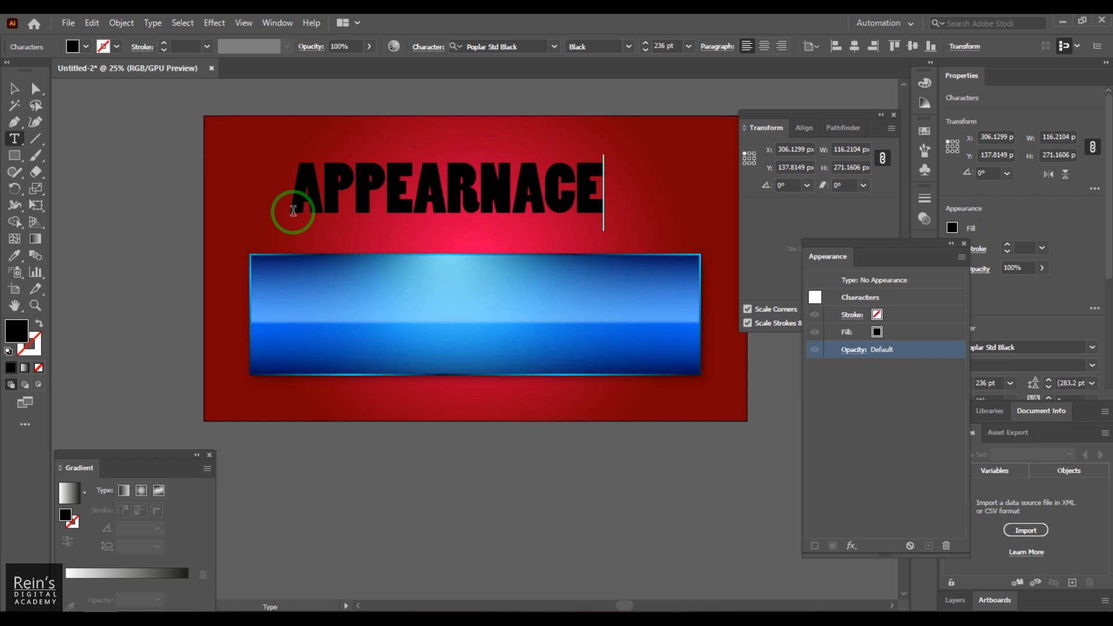
{"action": "key", "text": "BackSpace"}
{"action": "key", "text": "BackSpace"}
{"action": "key", "text": "BackSpace"}
{"action": "key", "text": "BackSpace"}
{"action": "type", "text": "A"}
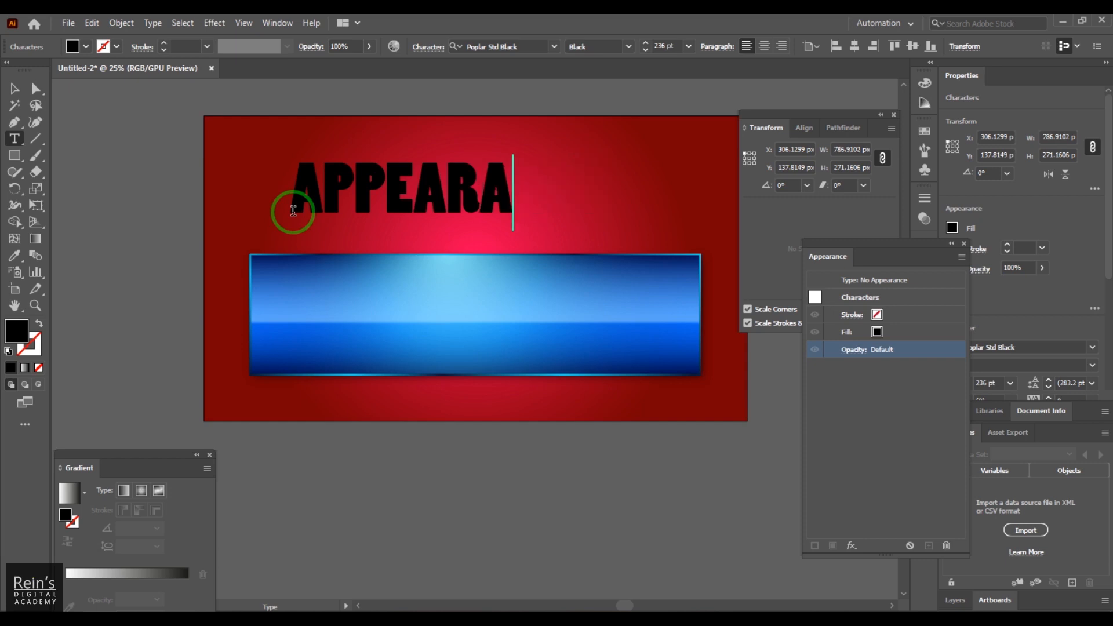
{"action": "type", "text": "NCE"}
{"action": "left_click", "coordinate": [14, 88]}
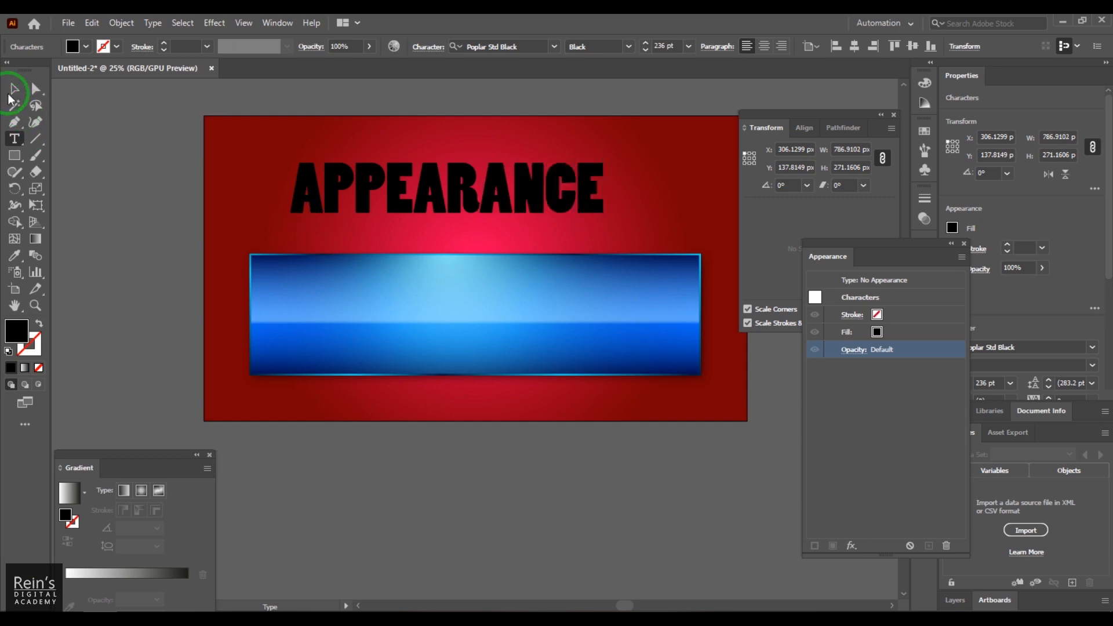
- Set the APPEARANCE text's font to Repeater Regular and move the text onto the glossy blue rectangle
{"action": "left_click", "coordinate": [963, 243]}
{"action": "left_click", "coordinate": [1016, 347]}
{"action": "key", "text": "Down"}
{"action": "key", "text": "Down"}
{"action": "key", "text": "Down"}
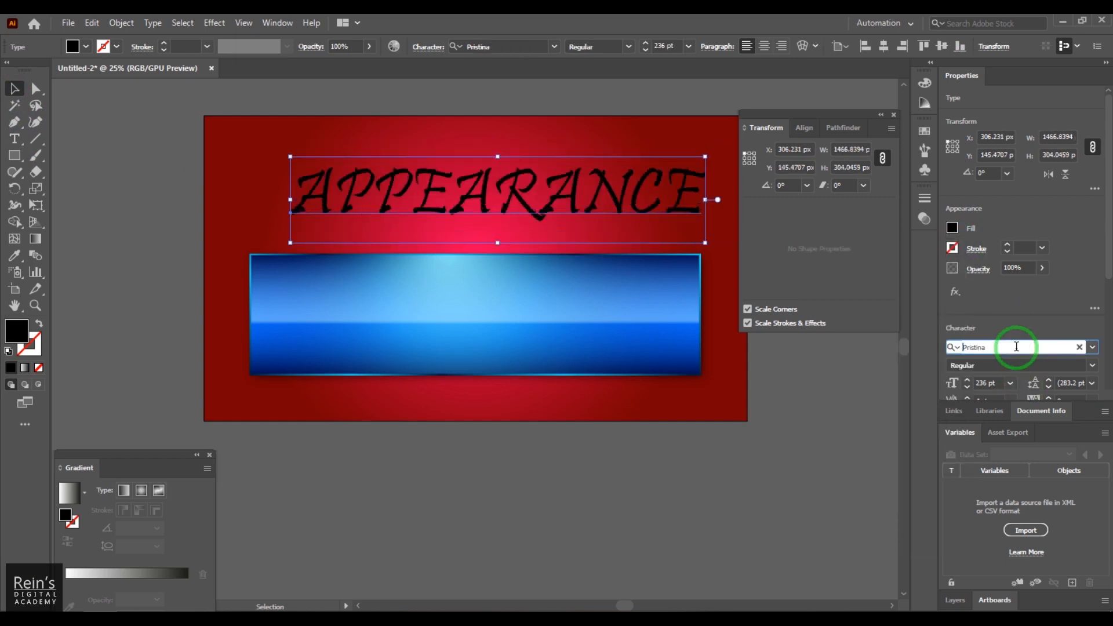
{"action": "key", "text": "Down"}
{"action": "key", "text": "Down"}
{"action": "key", "text": "Down"}
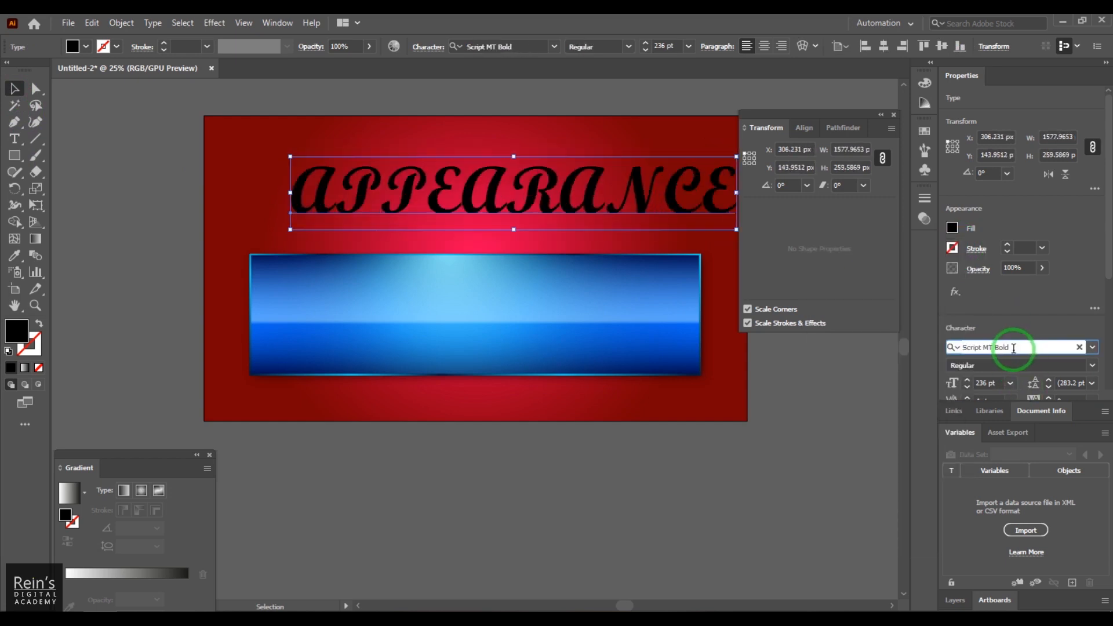
{"action": "key", "text": "Up"}
{"action": "key", "text": "Up"}
{"action": "key", "text": "Up"}
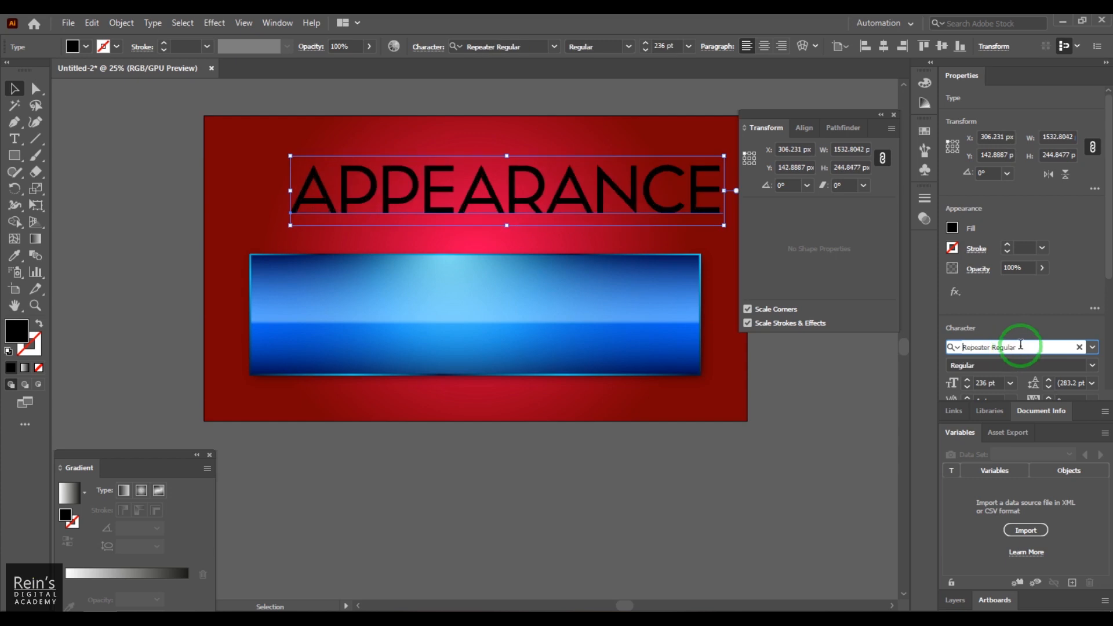
{"action": "left_click_drag", "start_coordinate": [387, 206], "coordinate": [360, 329]}
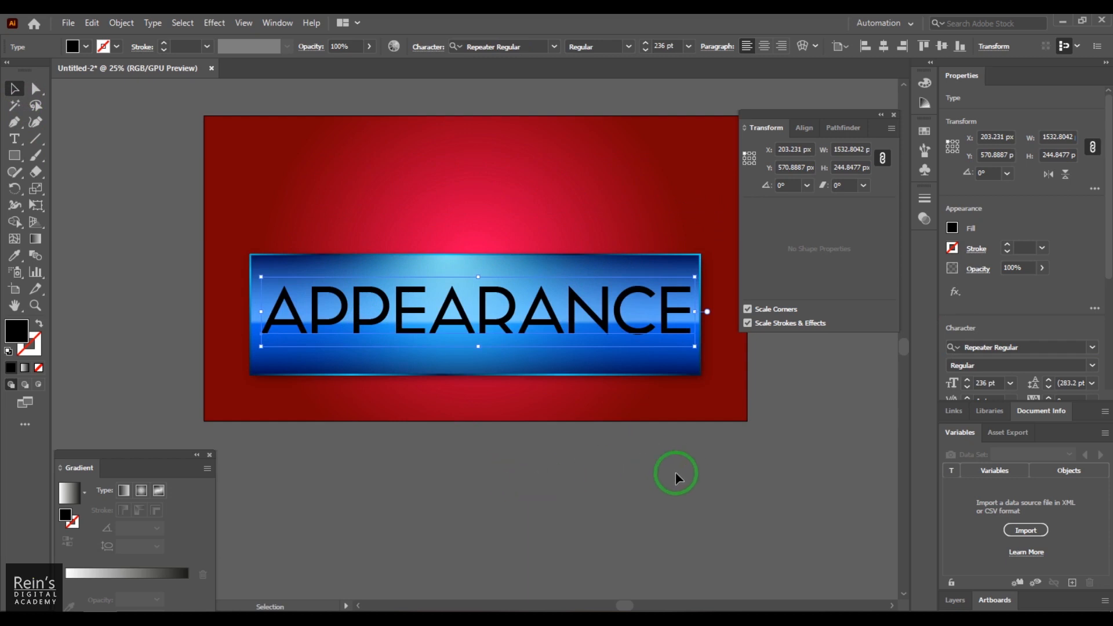
- Remove the text's black character fill and add a new fill to the type object through its Appearance attributes
{"action": "left_click", "coordinate": [267, 24]}
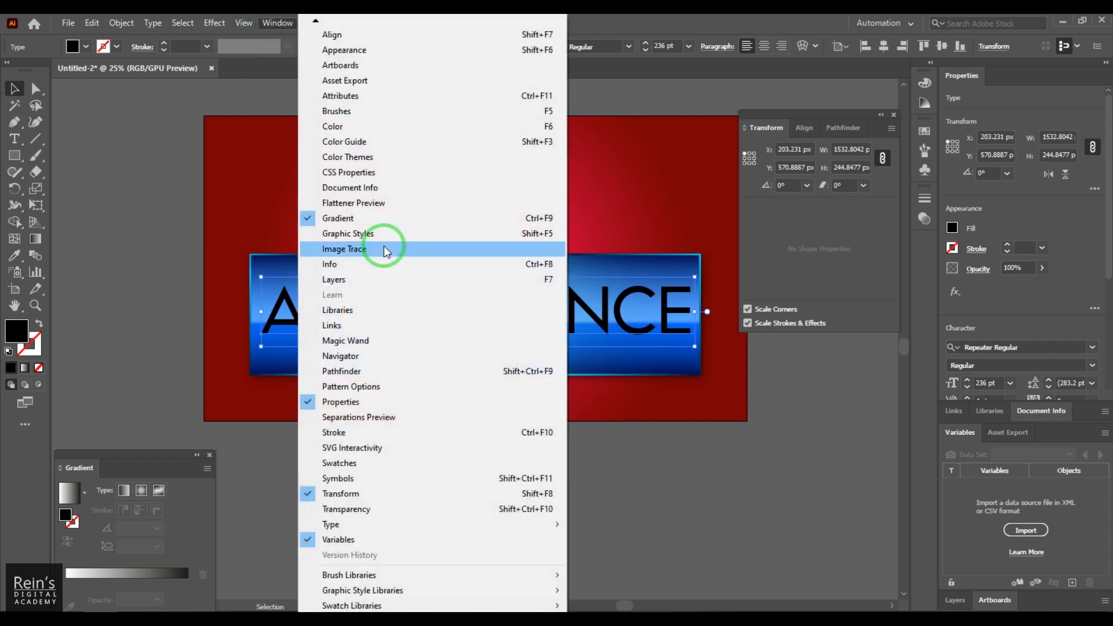
{"action": "left_click", "coordinate": [374, 49]}
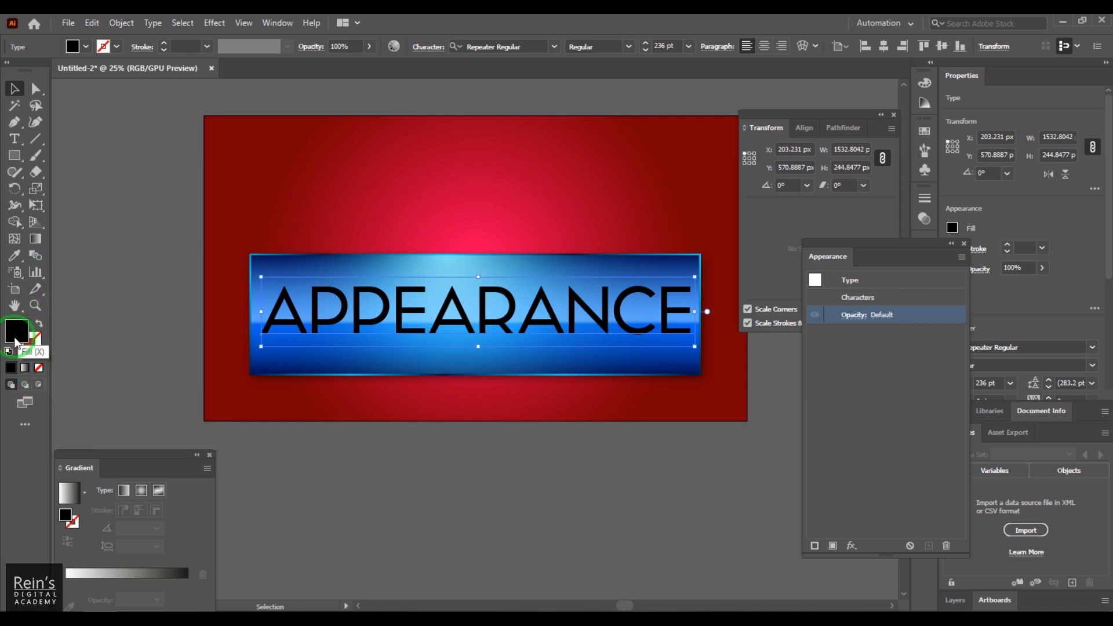
{"action": "left_click", "coordinate": [39, 368]}
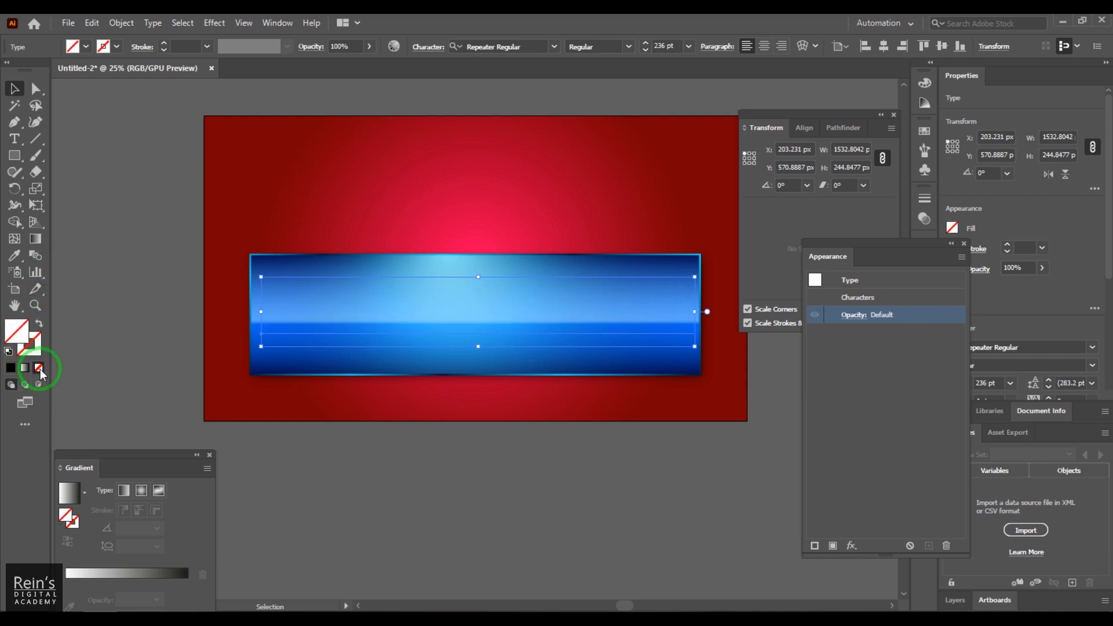
{"action": "left_click", "coordinate": [833, 546]}
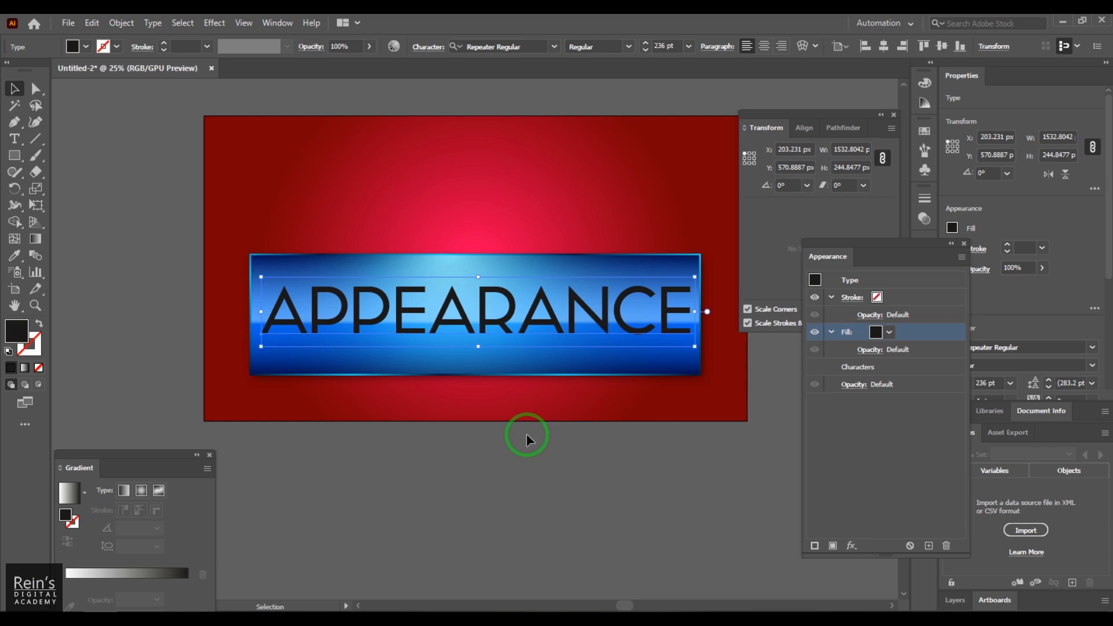
- Open the Metals gradient swatch library, apply its dark brown metallic gradient to the text's fill and place the library below the artboard
{"action": "left_click", "coordinate": [281, 23]}
{"action": "scroll", "coordinate": [397, 597], "scroll_direction": "down", "scroll_amount": 2}
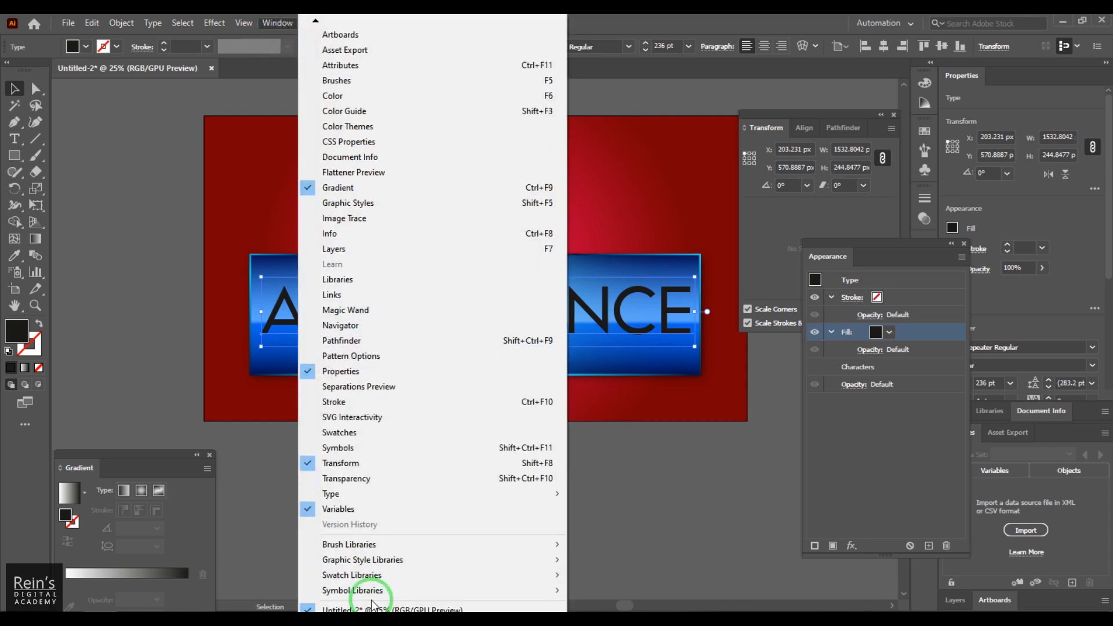
{"action": "mouse_move", "coordinate": [496, 591]}
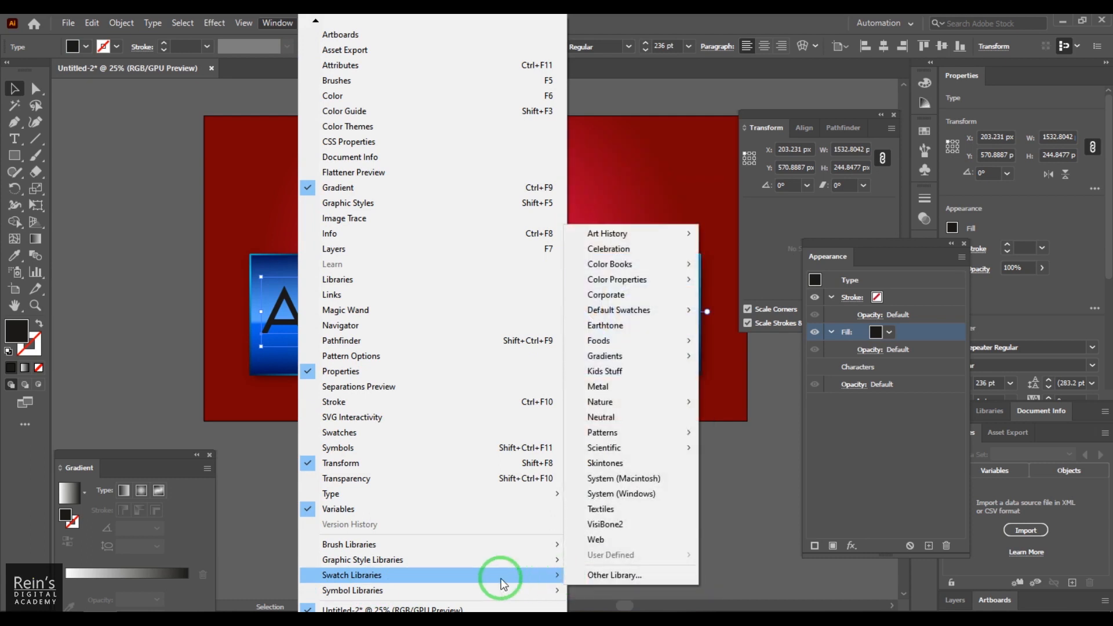
{"action": "mouse_move", "coordinate": [644, 357]}
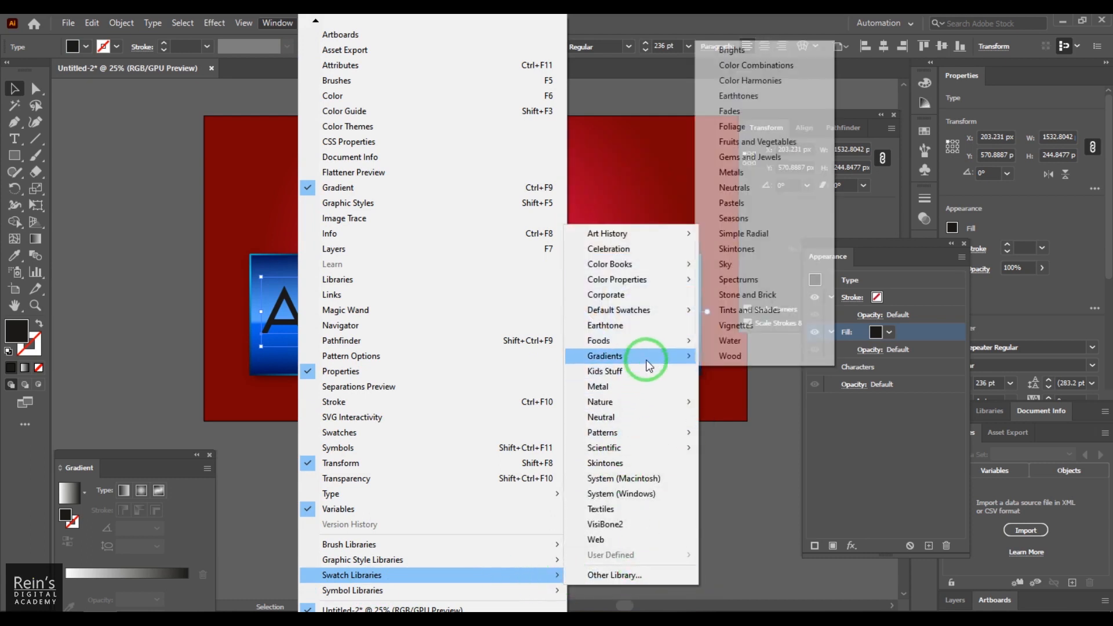
{"action": "left_click", "coordinate": [752, 175]}
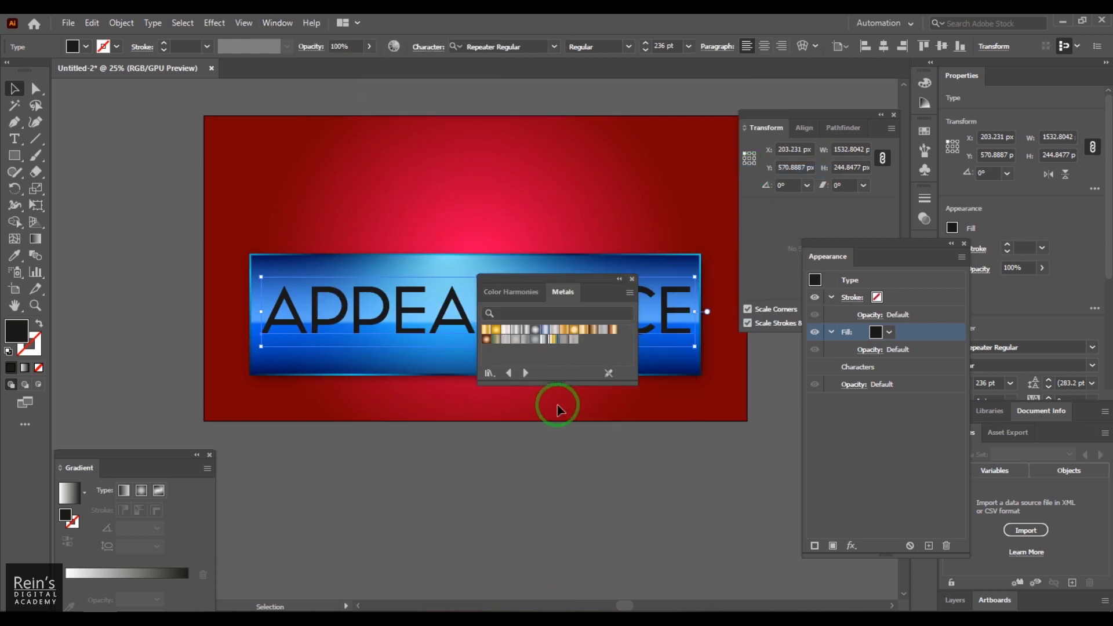
{"action": "left_click", "coordinate": [593, 328]}
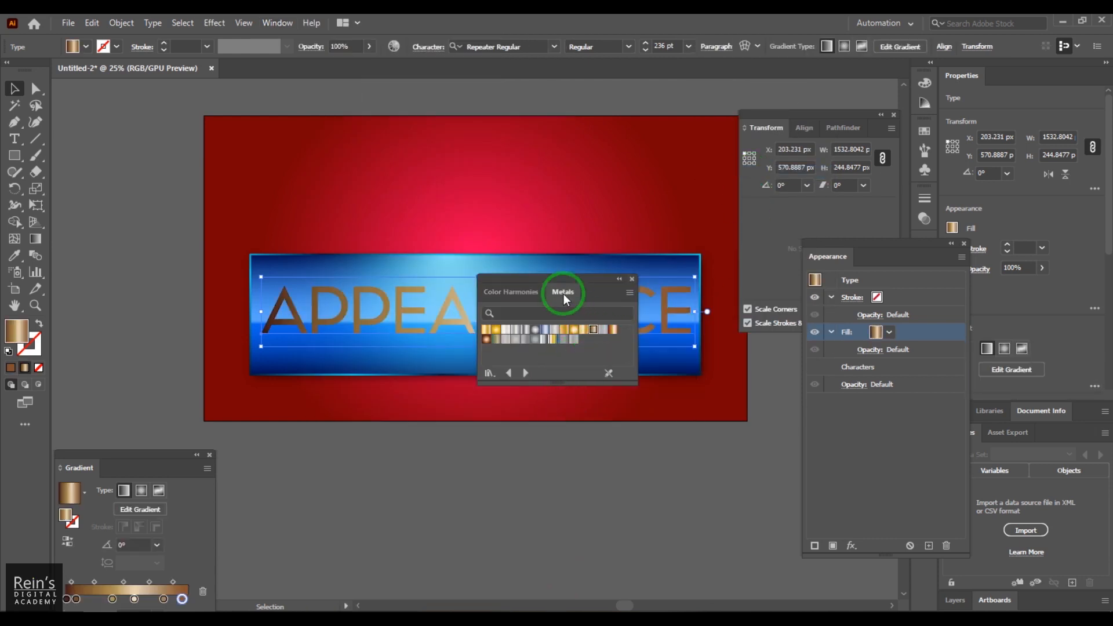
{"action": "left_click_drag", "start_coordinate": [555, 275], "coordinate": [400, 493]}
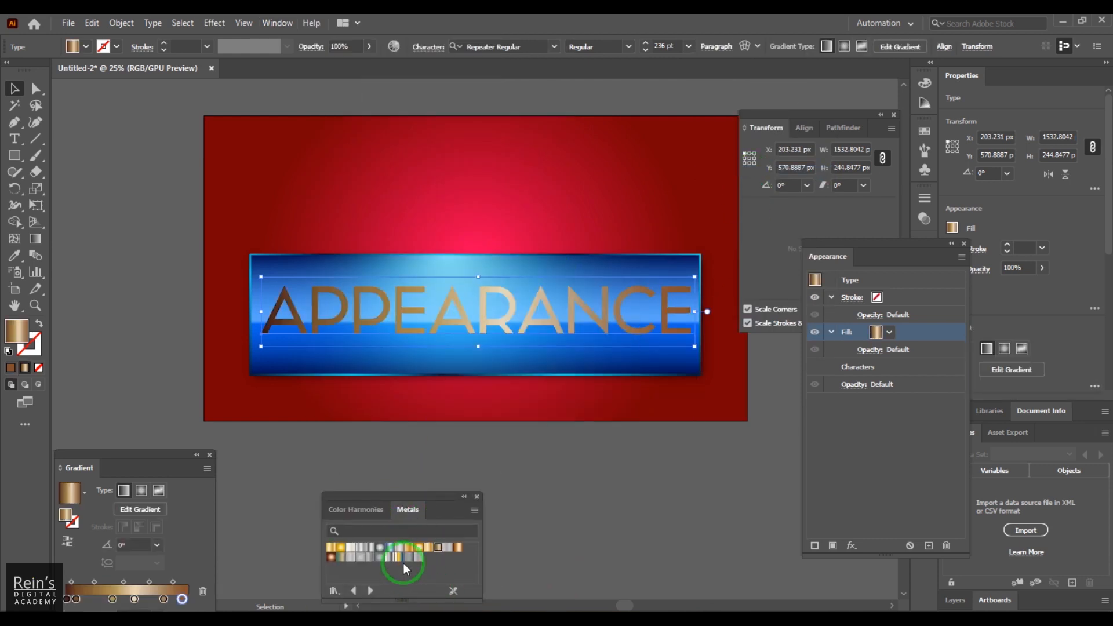
- Try two other Metals gradients on the text, including Polished Brass, and return to the dark brown metallic one
{"action": "left_click", "coordinate": [459, 547]}
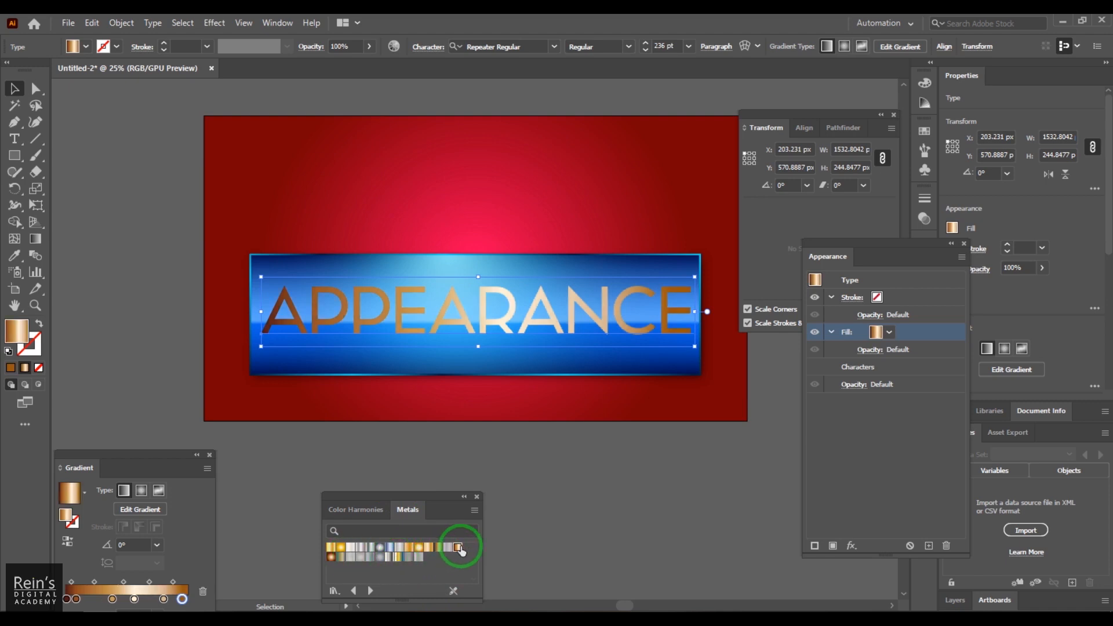
{"action": "left_click", "coordinate": [438, 549]}
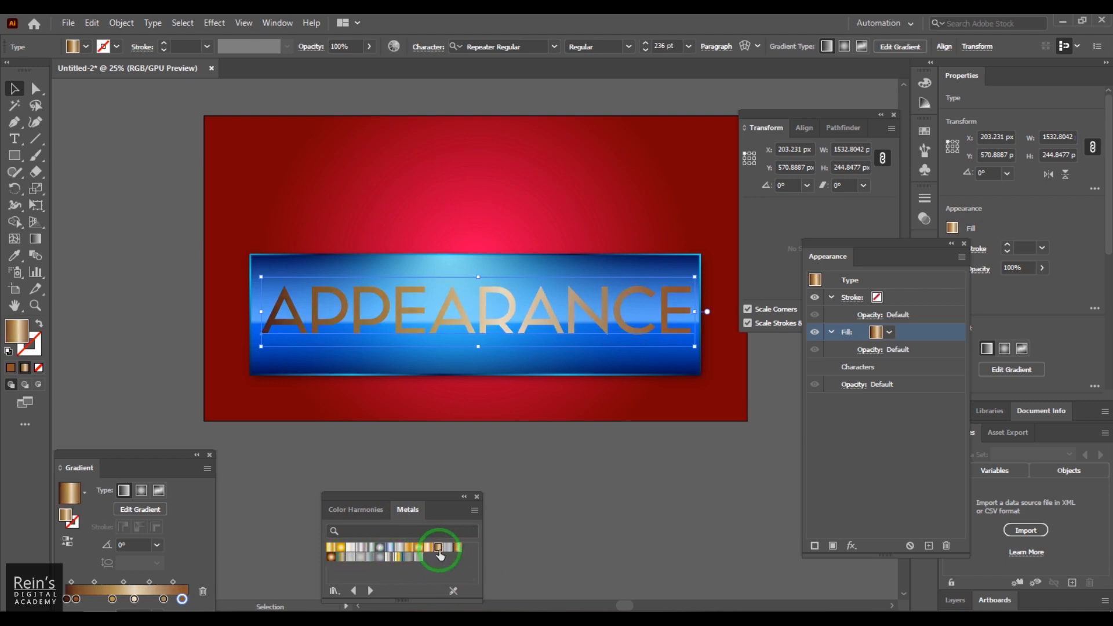
{"action": "left_click", "coordinate": [427, 547]}
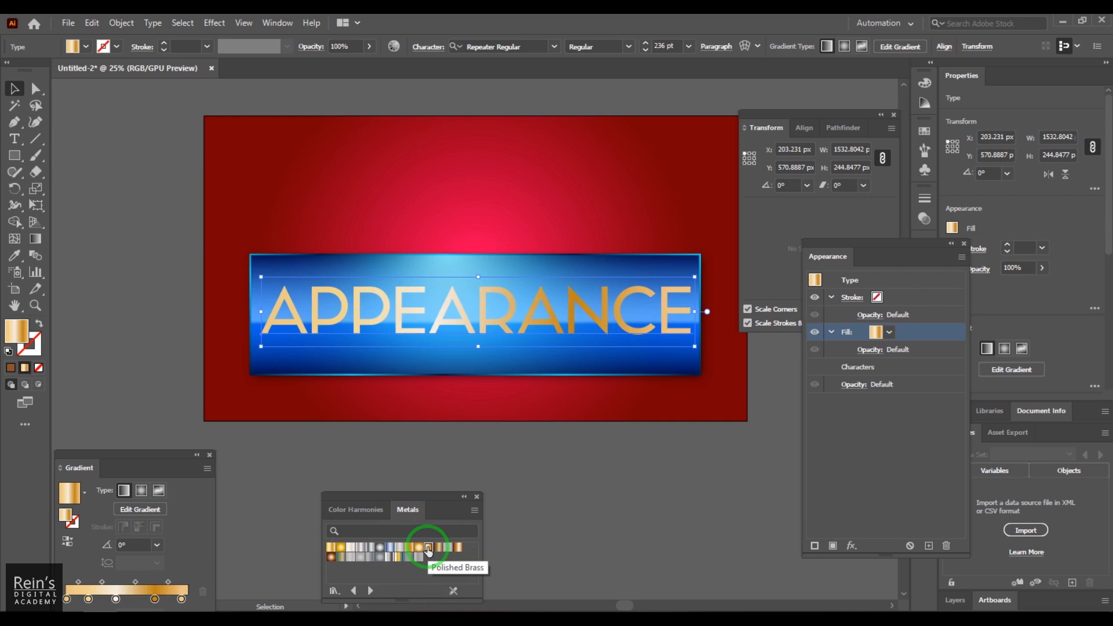
{"action": "left_click", "coordinate": [438, 548]}
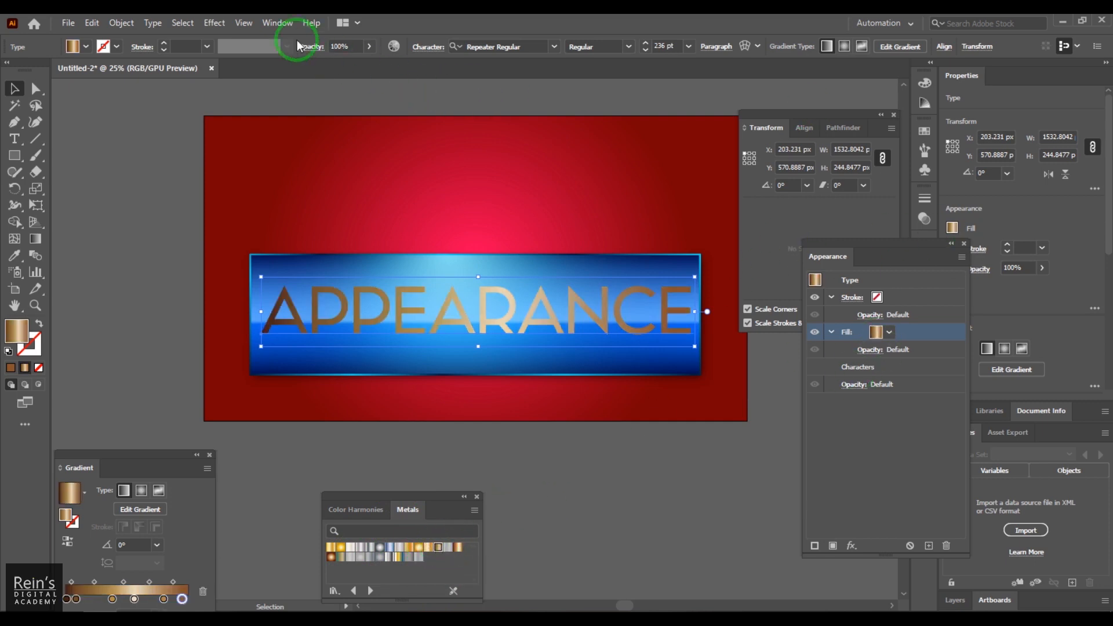
- Show the full gradient options beside the artboard and set the text's gradient angle to 90°
{"action": "left_click", "coordinate": [277, 23]}
{"action": "left_click", "coordinate": [102, 458]}
{"action": "left_click_drag", "start_coordinate": [106, 454], "coordinate": [103, 184]}
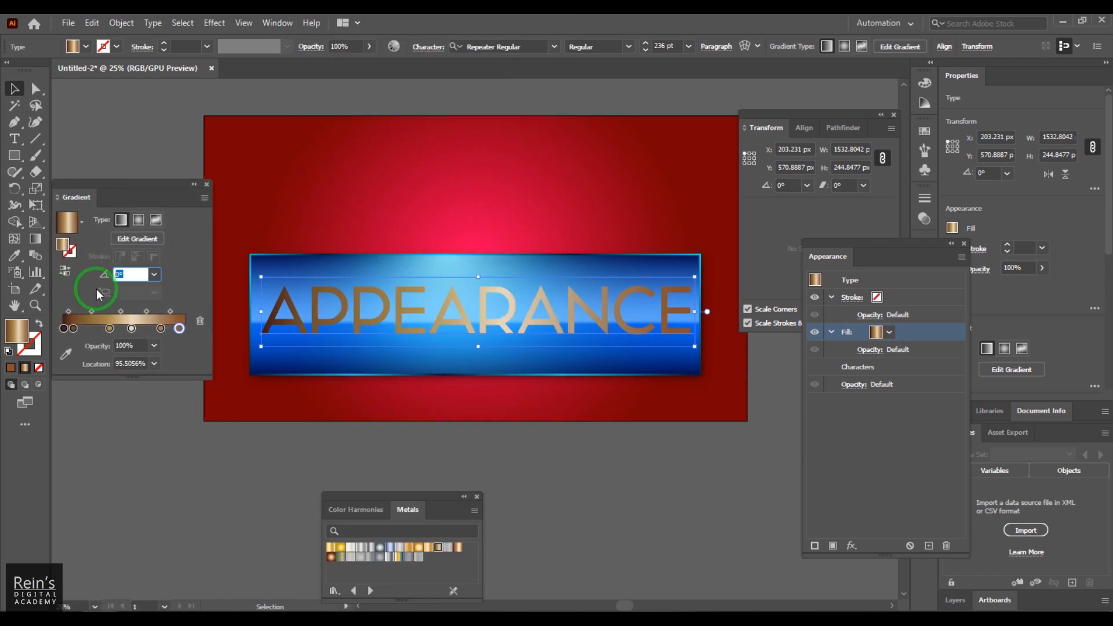
{"action": "key", "text": "Return"}
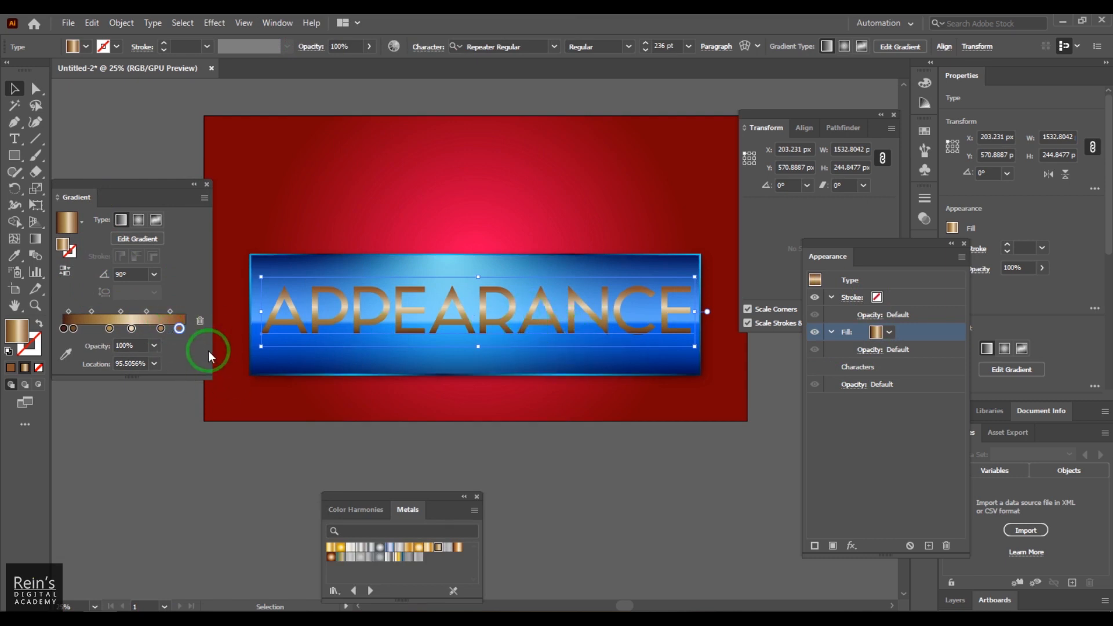
- Remove the light cream stop and the second-to-last brown stop from the text's gradient, and move the tan stop to about 57%
{"action": "left_click_drag", "start_coordinate": [131, 328], "coordinate": [214, 400]}
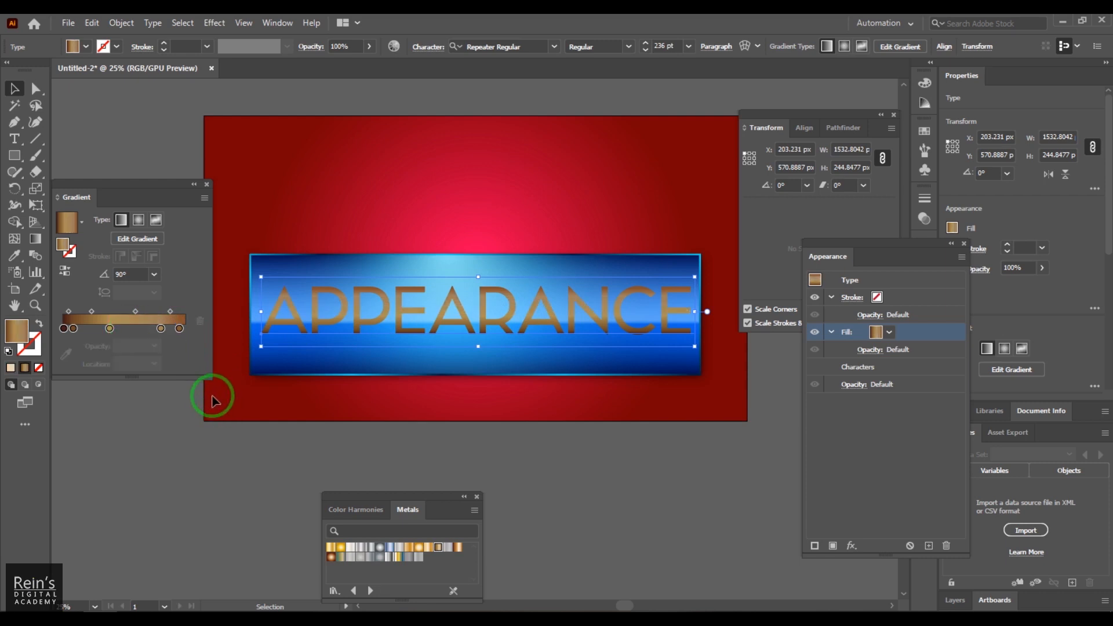
{"action": "mouse_move", "coordinate": [110, 328]}
{"action": "left_mouse_down"}
{"action": "mouse_move", "coordinate": [166, 357]}
{"action": "mouse_move", "coordinate": [131, 329]}
{"action": "left_mouse_up"}
{"action": "left_click", "coordinate": [161, 329]}
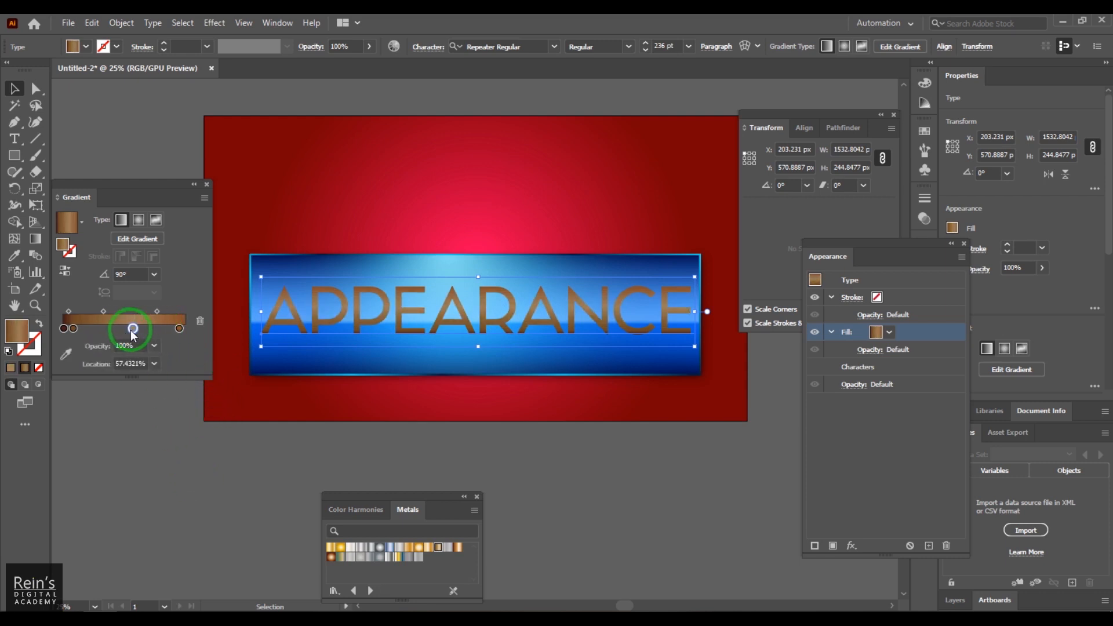
- Recolor the text gradient's tan middle stop to golden yellow, about FFBE15
{"action": "double_click", "coordinate": [133, 328]}
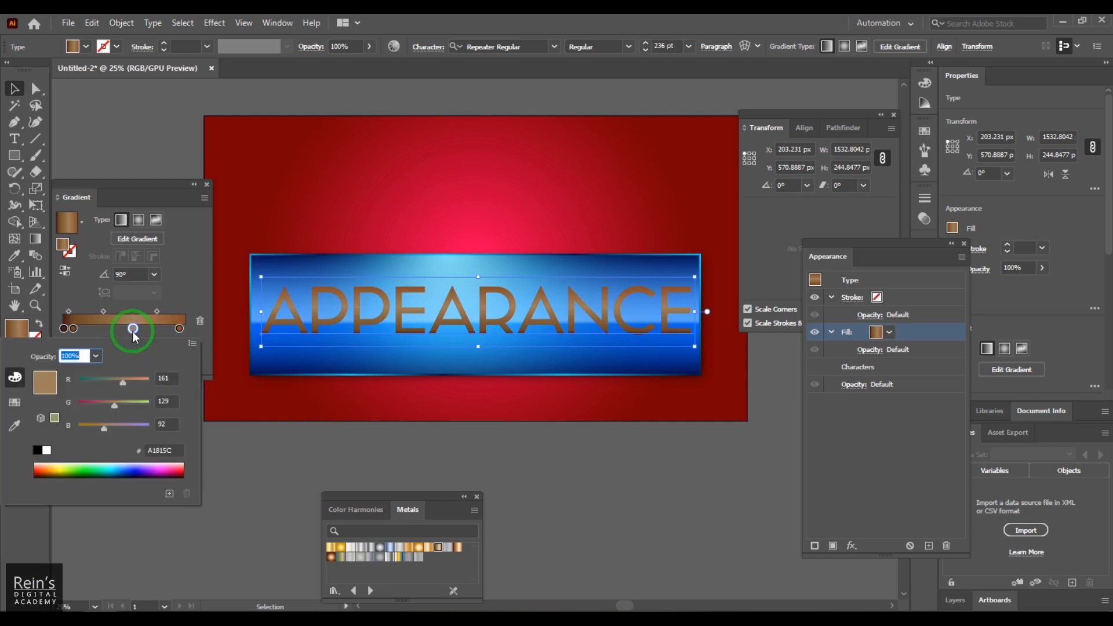
{"action": "mouse_move", "coordinate": [72, 460]}
{"action": "left_mouse_down"}
{"action": "mouse_move", "coordinate": [45, 471]}
{"action": "mouse_move", "coordinate": [56, 462]}
{"action": "left_mouse_up"}
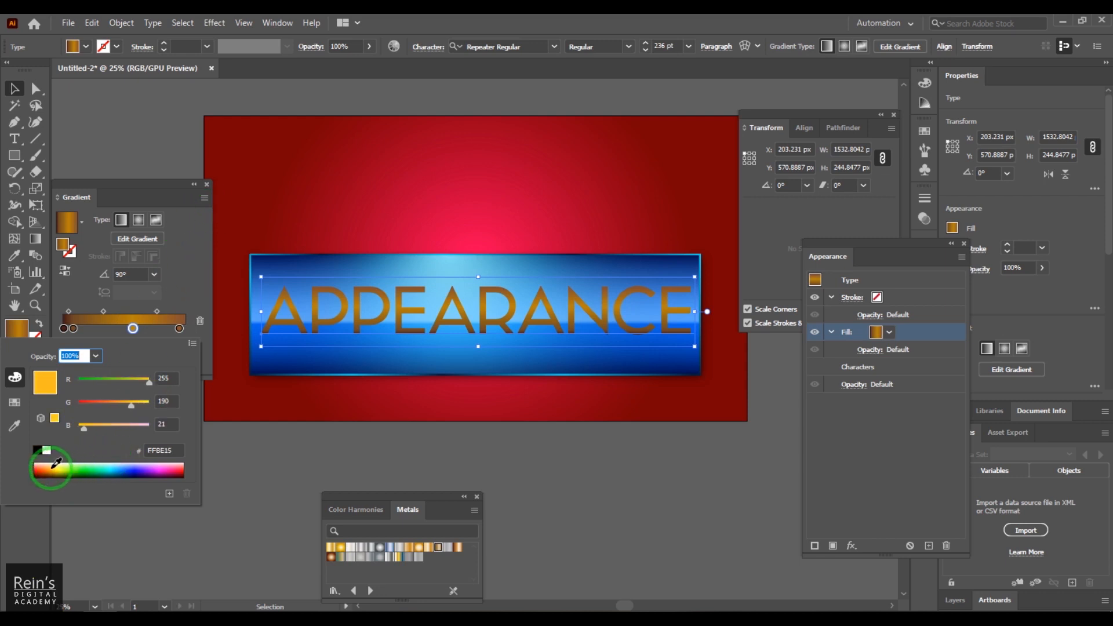
{"action": "left_click", "coordinate": [193, 266]}
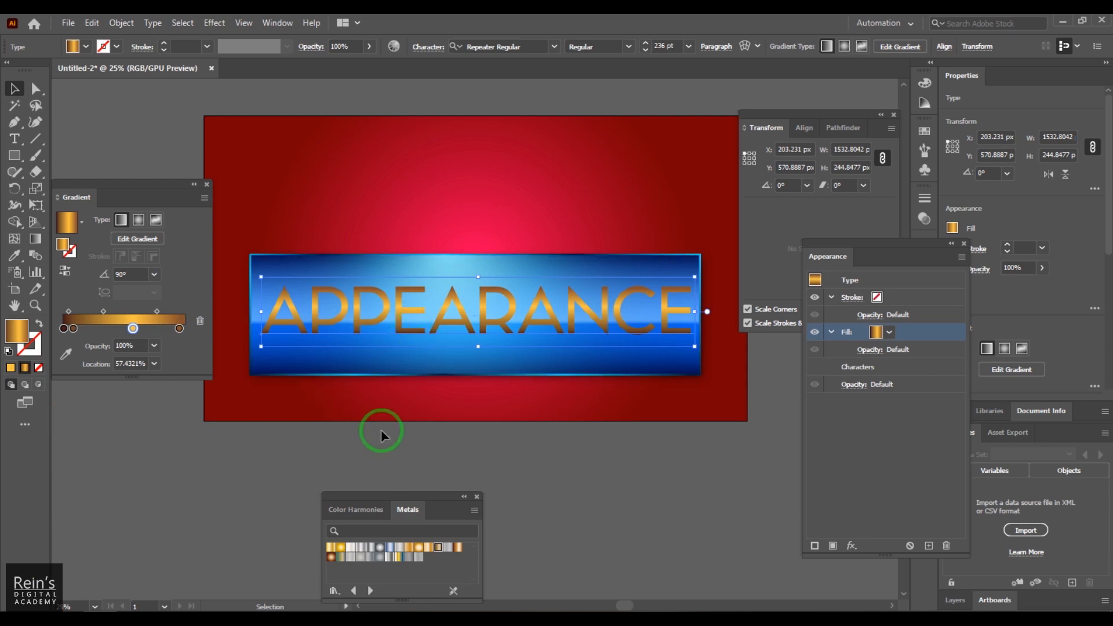
- Move the gradient's second dark brown stop to about 55% and place a copy of the golden stop at about 19%
{"action": "left_click_drag", "start_coordinate": [77, 335], "coordinate": [125, 335]}
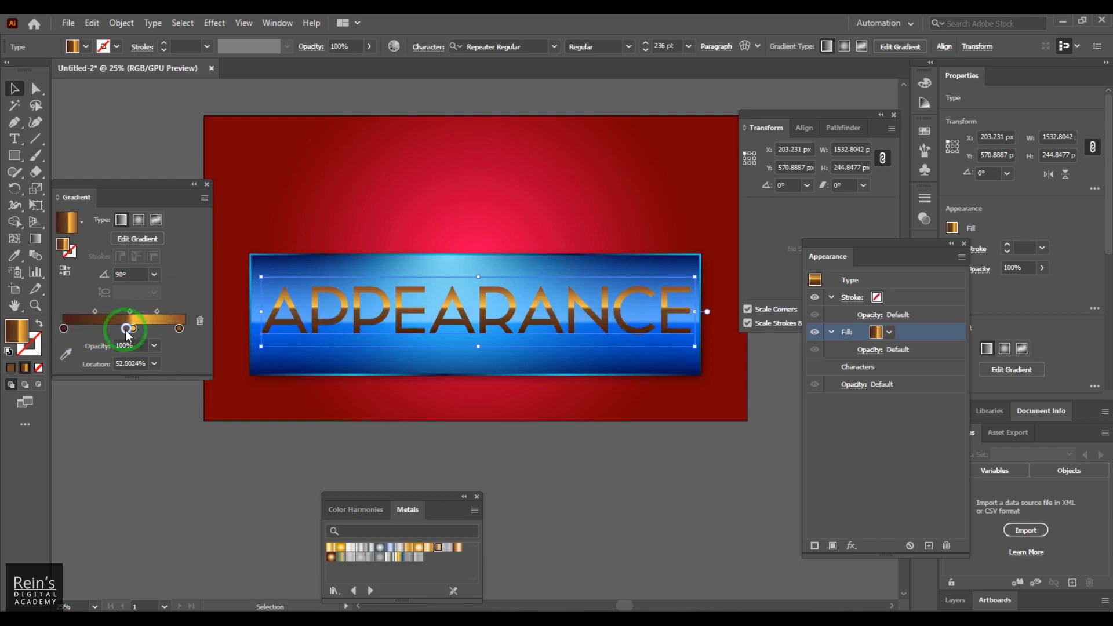
{"action": "left_click_drag", "start_coordinate": [134, 330], "coordinate": [73, 334]}
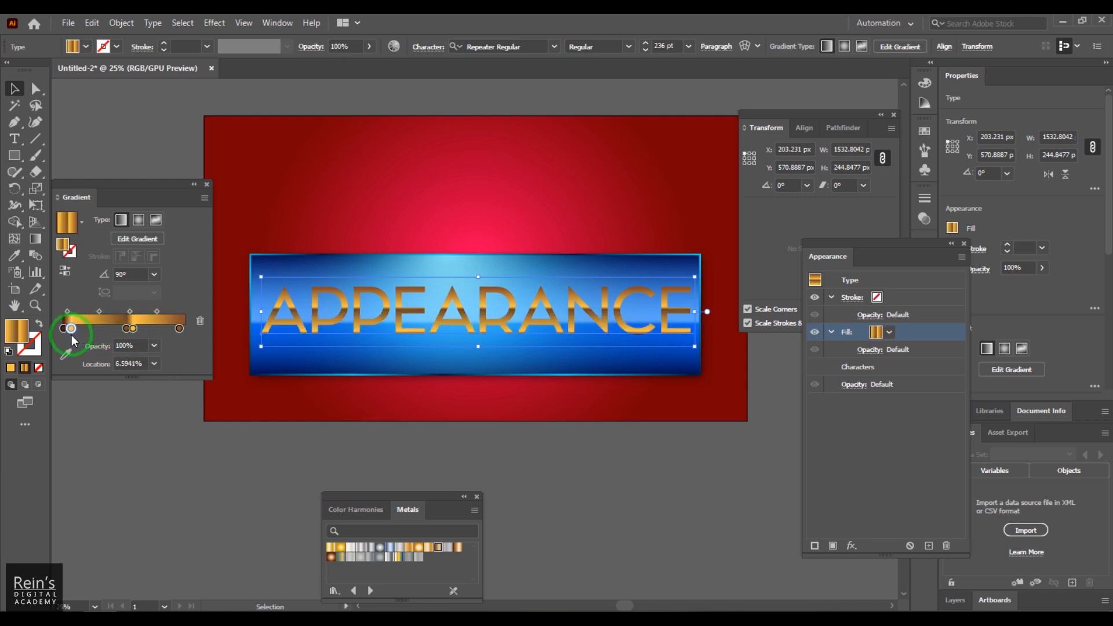
{"action": "left_click_drag", "start_coordinate": [126, 328], "coordinate": [131, 329]}
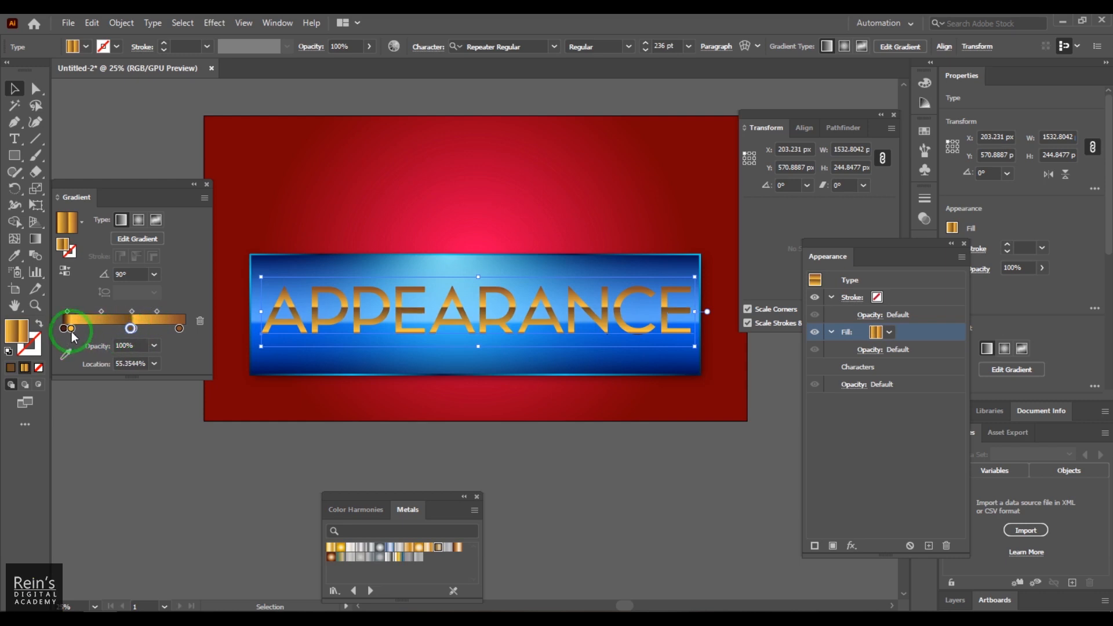
{"action": "left_click_drag", "start_coordinate": [64, 333], "coordinate": [65, 333]}
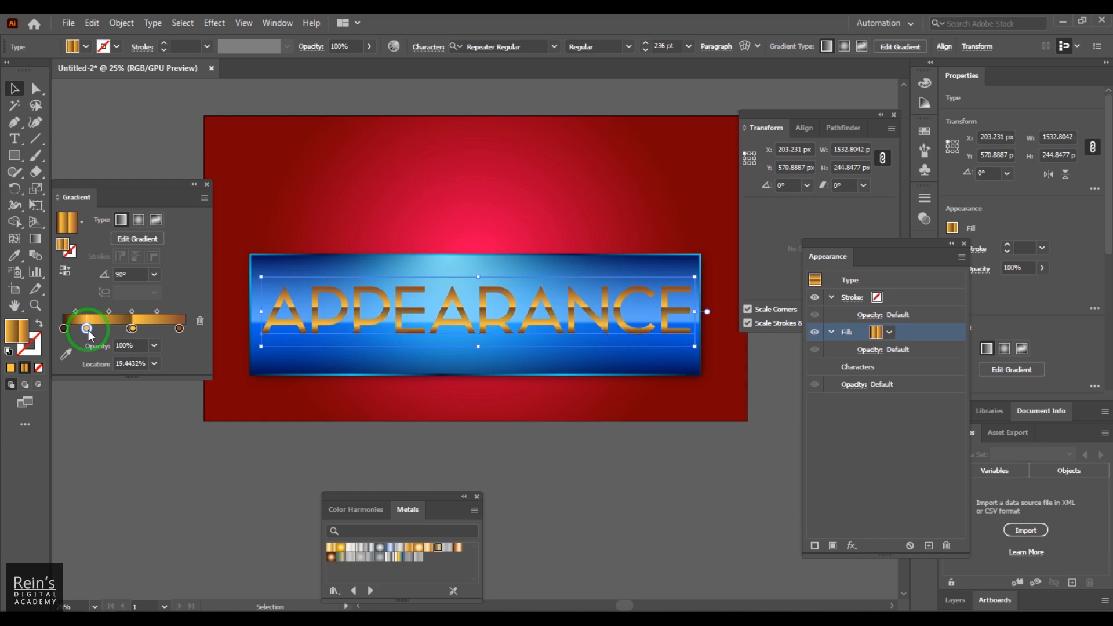
- Recolor the text gradient's golden stop at about 19% to a darker gold, BF8500, and deselect the text
{"action": "double_click", "coordinate": [87, 329]}
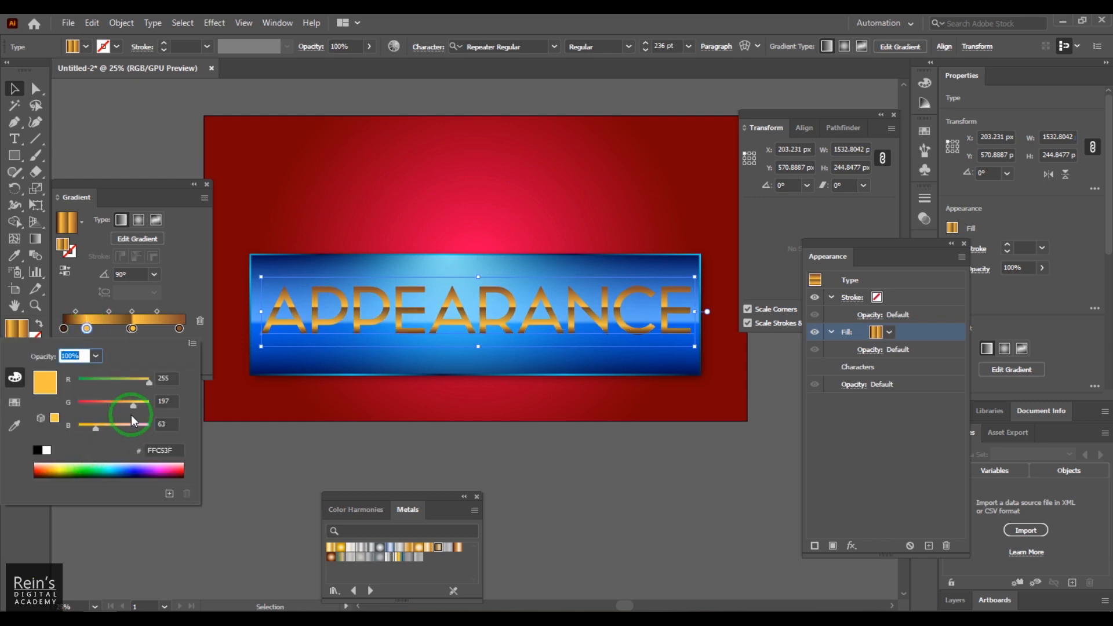
{"action": "left_click", "coordinate": [56, 468]}
{"action": "left_click_drag", "start_coordinate": [58, 467], "coordinate": [57, 469]}
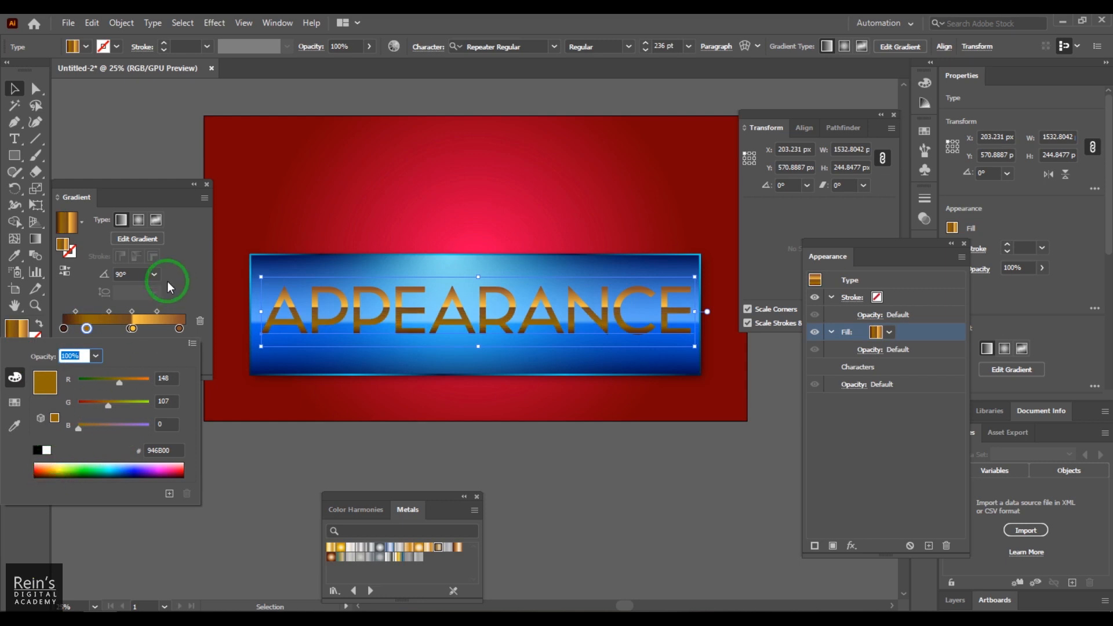
{"action": "left_click_drag", "start_coordinate": [51, 463], "coordinate": [56, 465]}
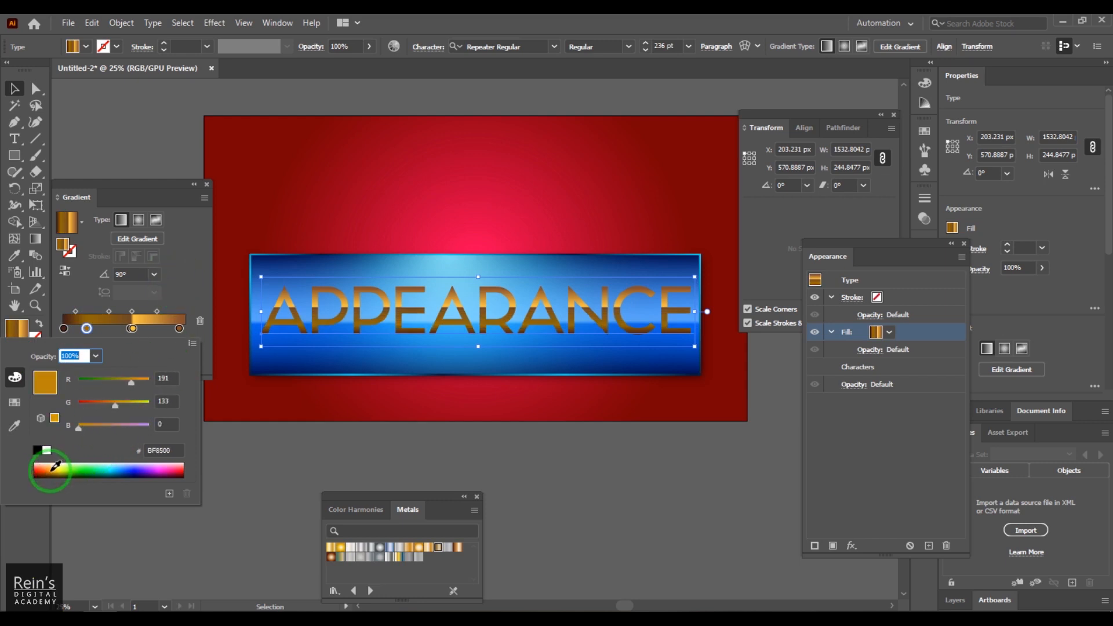
{"action": "left_click", "coordinate": [182, 268]}
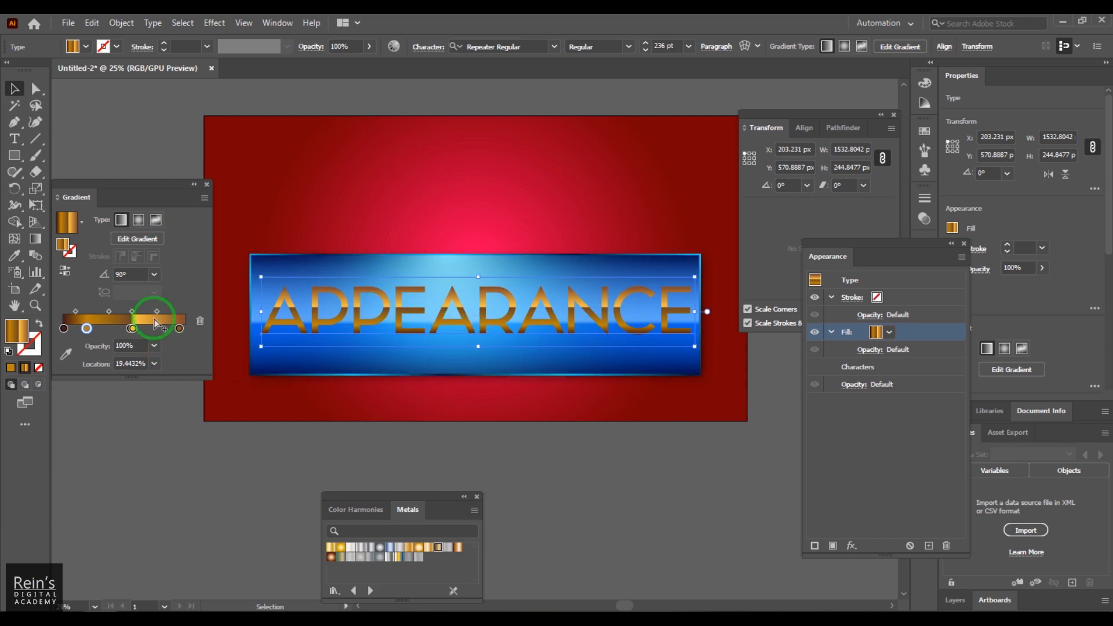
{"action": "left_click", "coordinate": [592, 478]}
- Add a second fill to the APPEARANCE text and make the lower fill the active one
{"action": "key", "text": "z"}
{"action": "left_click", "coordinate": [458, 270]}
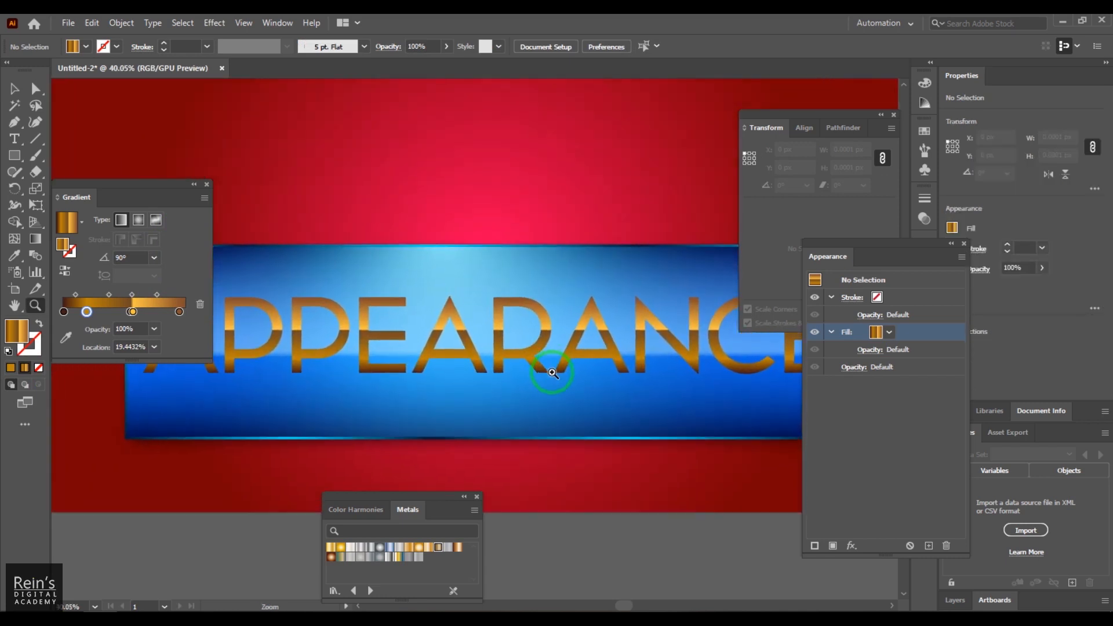
{"action": "left_click", "coordinate": [15, 88]}
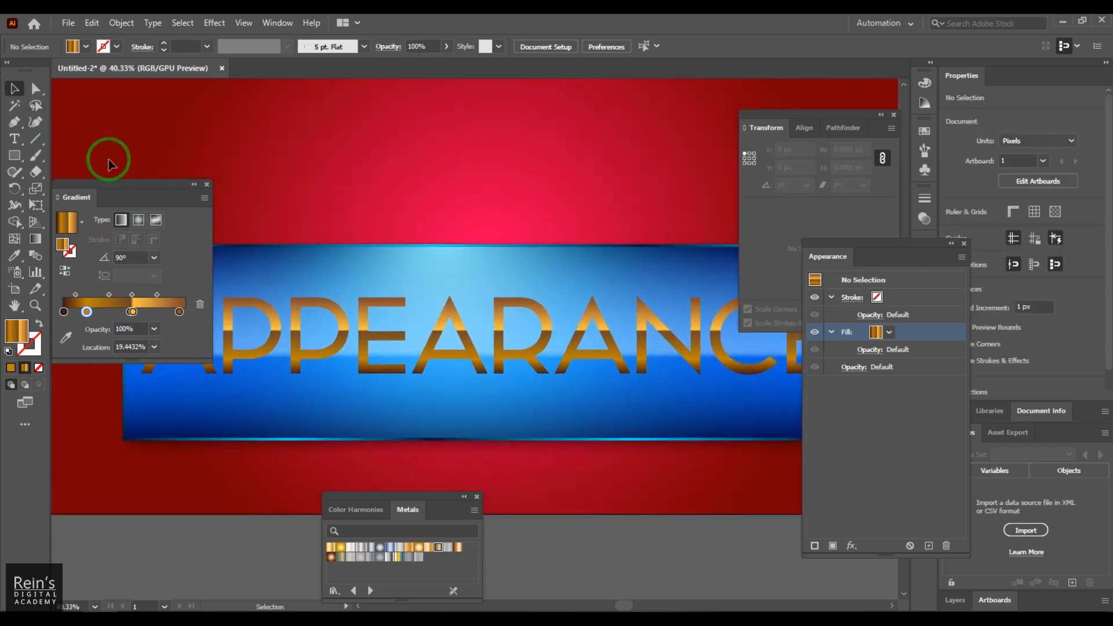
{"action": "left_click", "coordinate": [370, 370]}
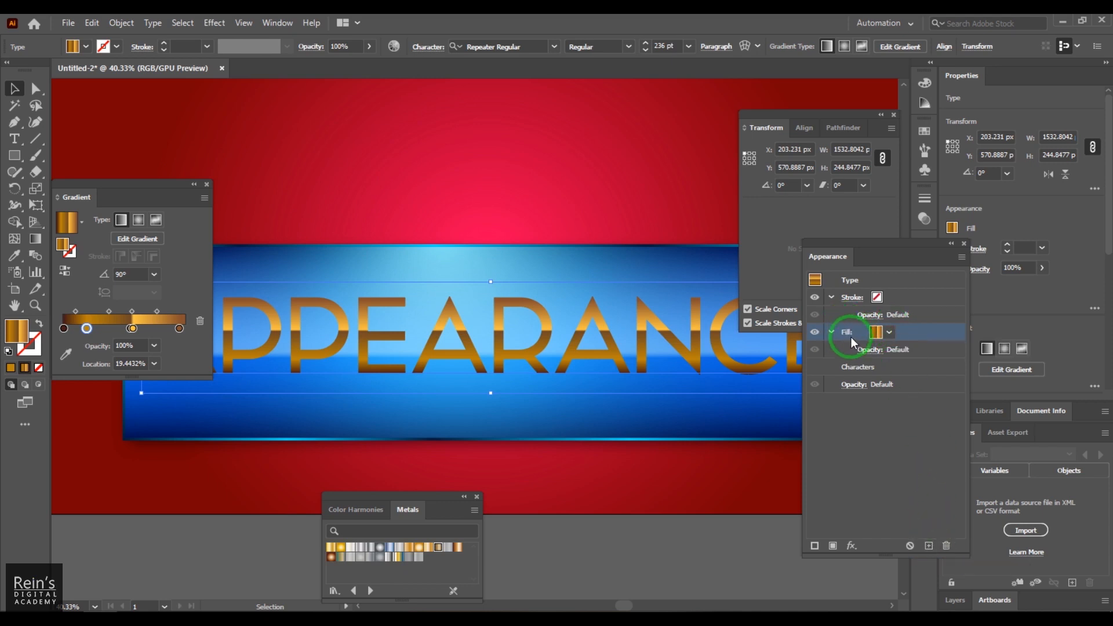
{"action": "left_click", "coordinate": [833, 546]}
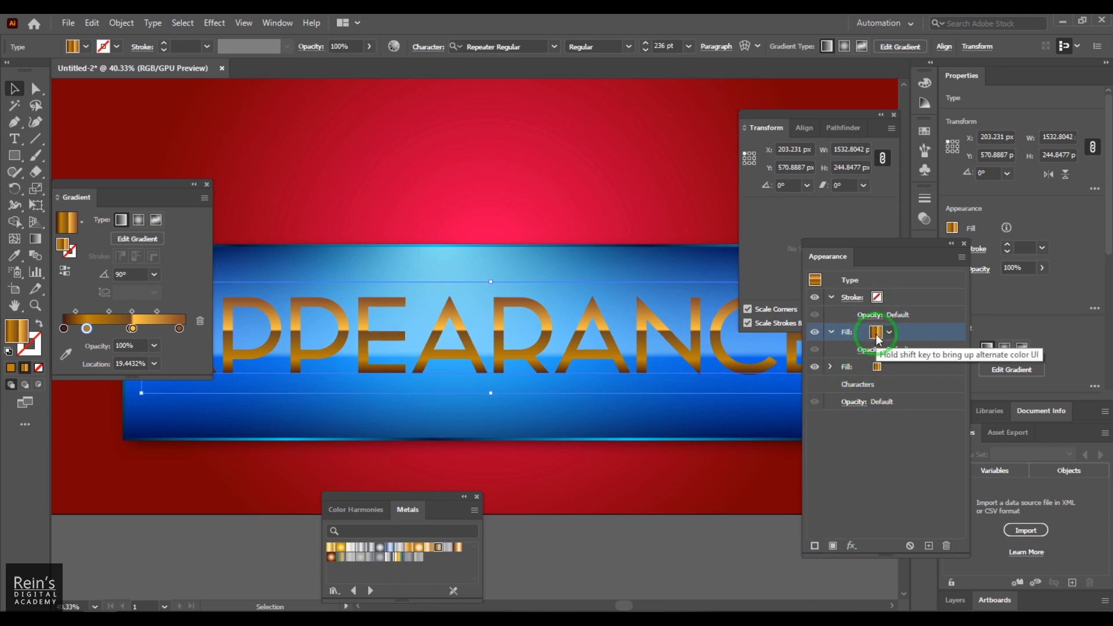
{"action": "left_click", "coordinate": [895, 367]}
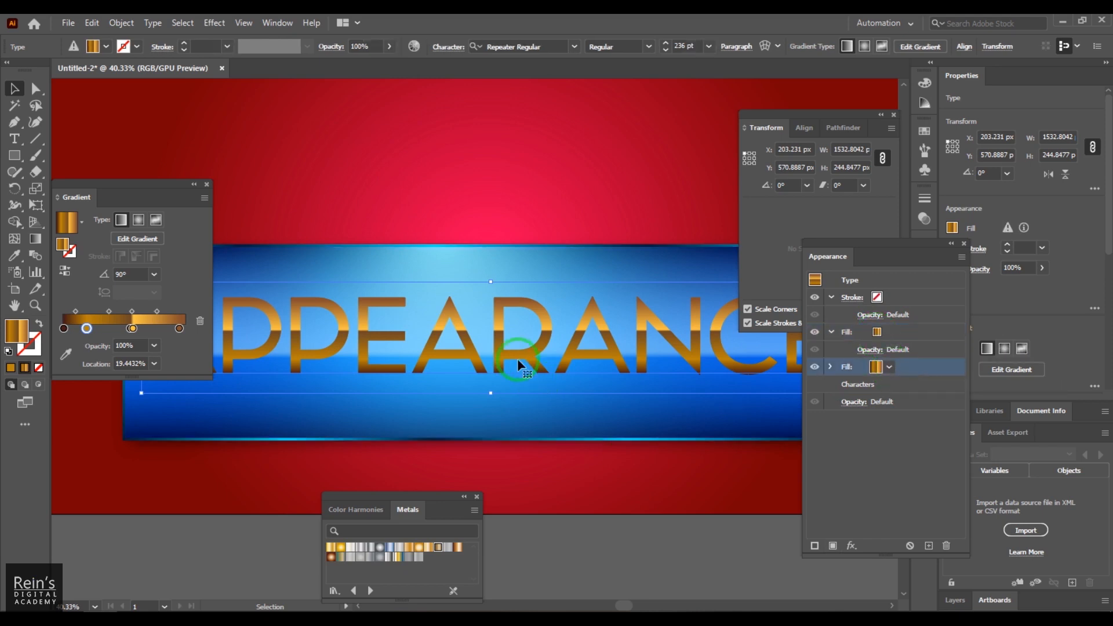
- Start a Transform effect on the lower fill with a move of 1 px horizontally and 1 px vertically
{"action": "left_click", "coordinate": [851, 546]}
{"action": "mouse_move", "coordinate": [942, 267]}
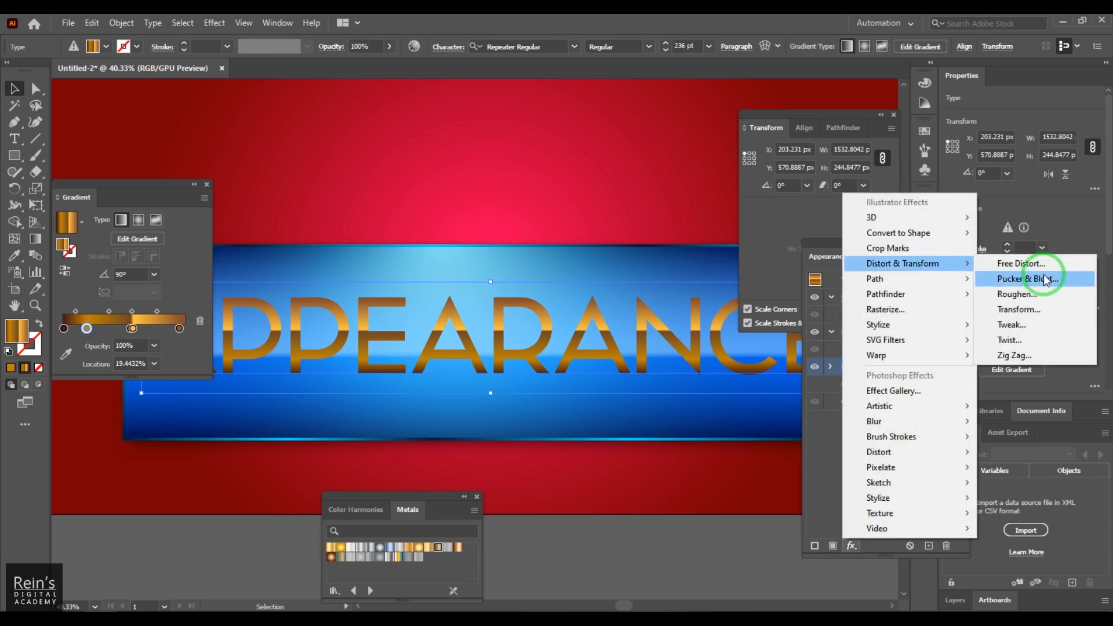
{"action": "left_click", "coordinate": [1046, 310]}
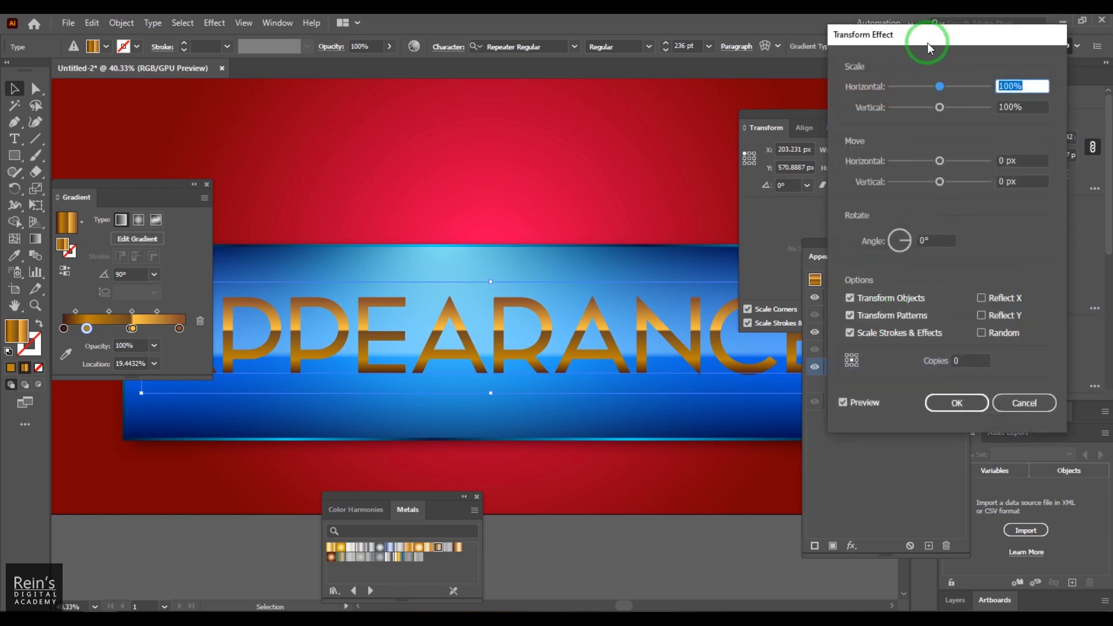
{"action": "left_click_drag", "start_coordinate": [927, 30], "coordinate": [861, 43]}
{"action": "double_click", "coordinate": [933, 156]}
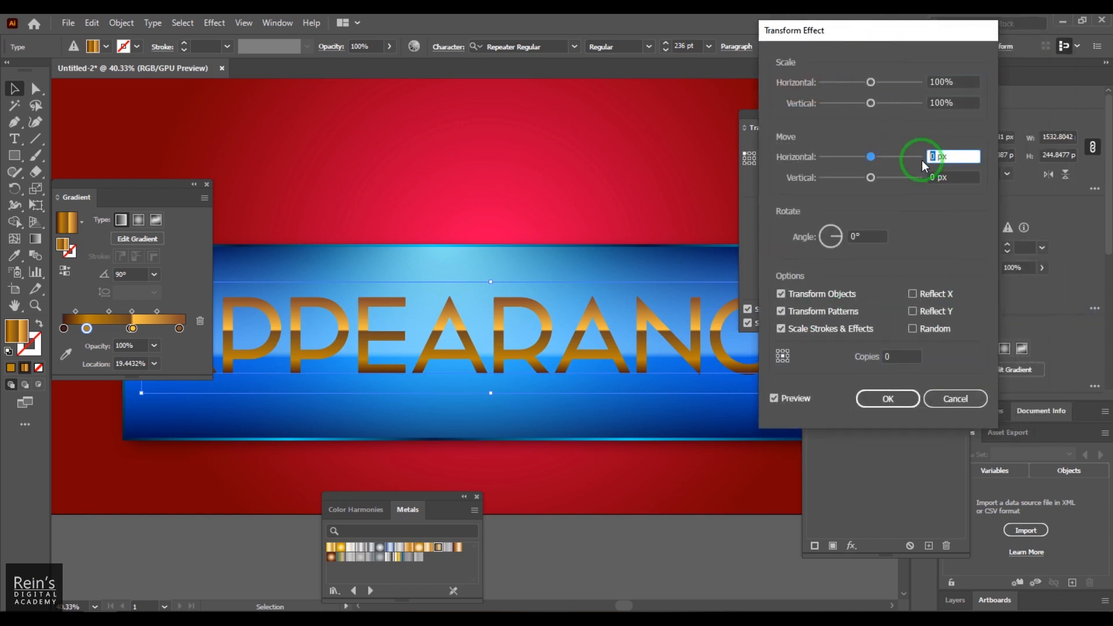
{"action": "key", "text": "Up"}
{"action": "left_click", "coordinate": [933, 178]}
{"action": "key", "text": "Up"}
- Set the Transform effect's copies to 11 and apply it to extrude the letters
{"action": "left_click", "coordinate": [897, 357]}
{"action": "key", "text": "Up"}
{"action": "key", "text": "Up"}
{"action": "key", "text": "Up"}
{"action": "key", "text": "Up"}
{"action": "key", "text": "Up"}
{"action": "key", "text": "Up"}
{"action": "key", "text": "Up"}
{"action": "key", "text": "Up"}
{"action": "key", "text": "Up"}
{"action": "key", "text": "Up"}
{"action": "key", "text": "Up"}
{"action": "key", "text": "Up"}
{"action": "key", "text": "Up"}
{"action": "key", "text": "Up"}
{"action": "key", "text": "Up"}
{"action": "key", "text": "Up"}
{"action": "key", "text": "Up"}
{"action": "key", "text": "Up"}
{"action": "key", "text": "Up"}
{"action": "key", "text": "Up"}
{"action": "key", "text": "Up"}
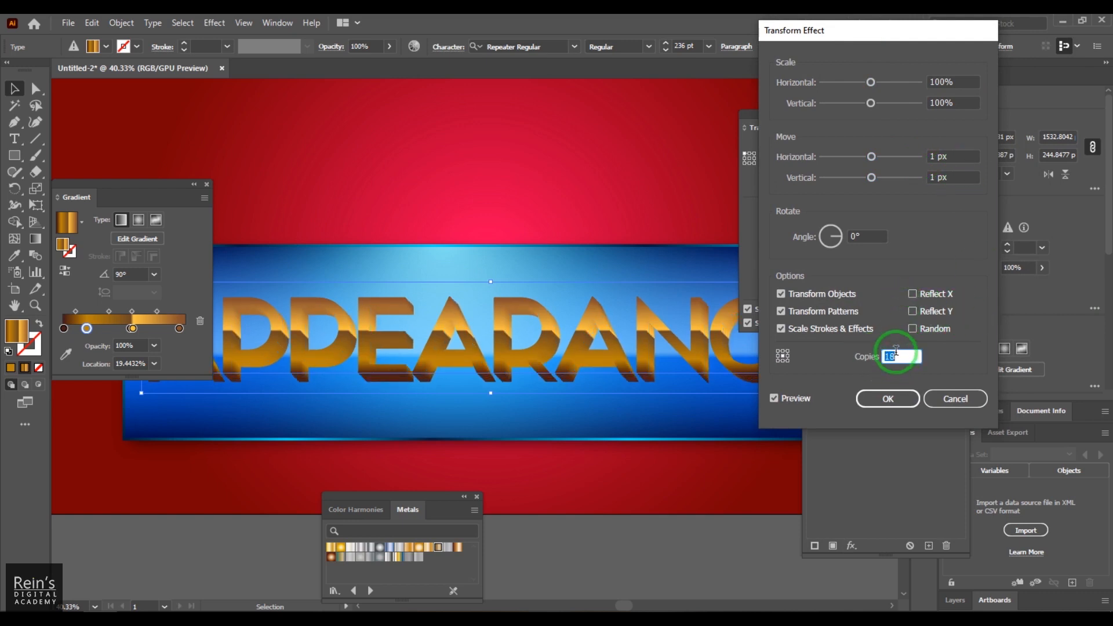
{"action": "key", "text": "Down"}
{"action": "key", "text": "Down"}
{"action": "key", "text": "Down"}
{"action": "key", "text": "Down"}
{"action": "key", "text": "Down"}
{"action": "key", "text": "Down"}
{"action": "key", "text": "Down"}
{"action": "key", "text": "Down"}
{"action": "key", "text": "Down"}
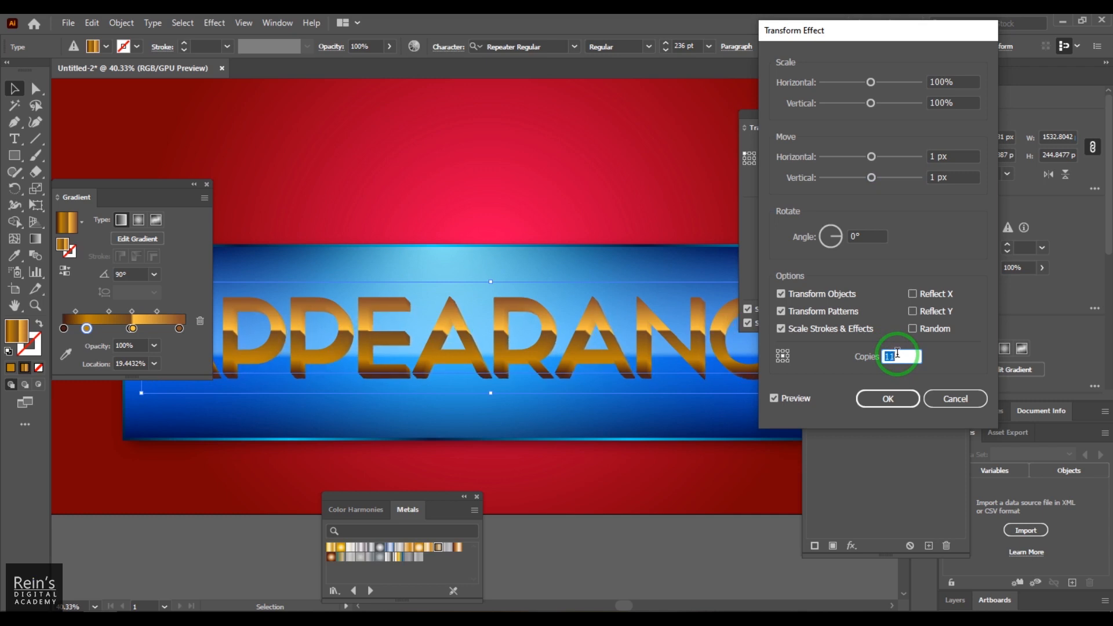
{"action": "left_click", "coordinate": [887, 398]}
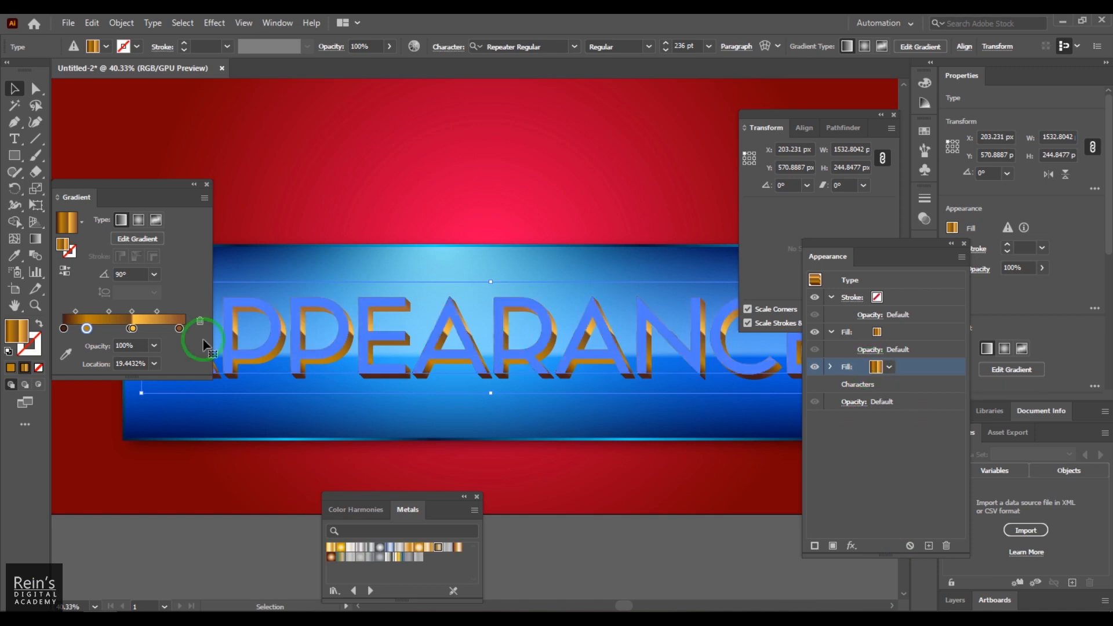
- Try a 0° angle on the lower fill's gradient and set it back to 90°
{"action": "left_click", "coordinate": [153, 275]}
{"action": "left_click", "coordinate": [174, 378]}
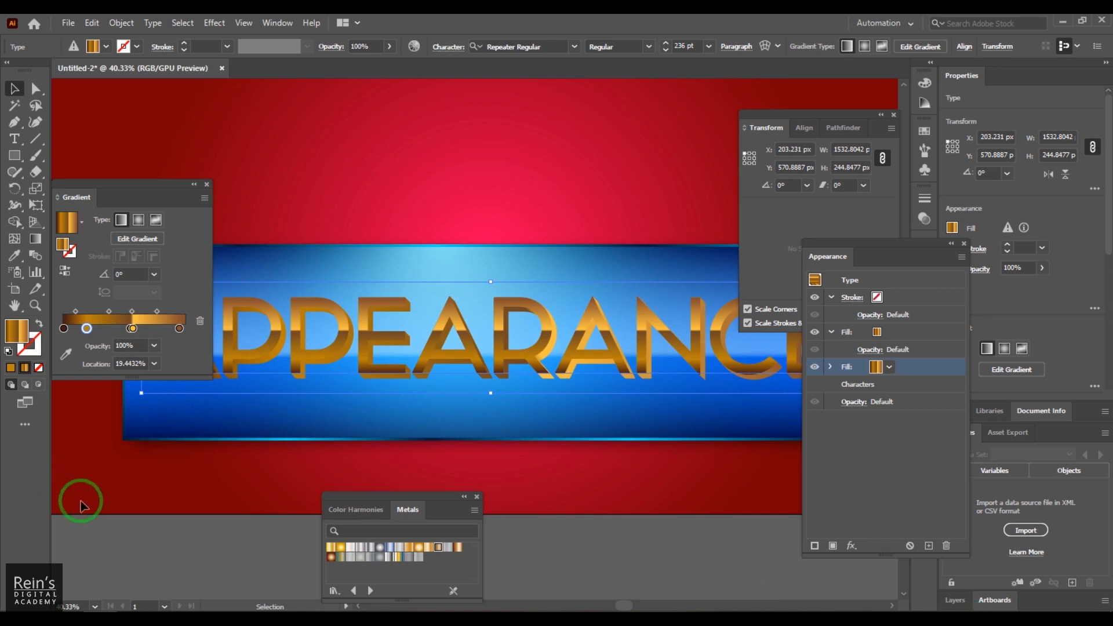
{"action": "left_click", "coordinate": [153, 274]}
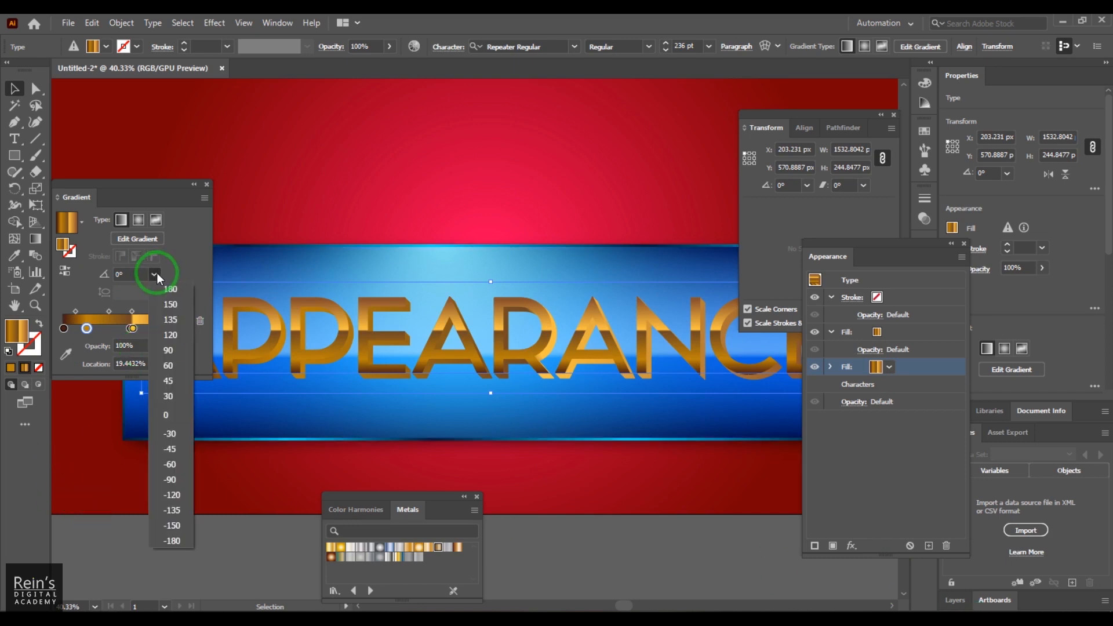
{"action": "left_click", "coordinate": [168, 350]}
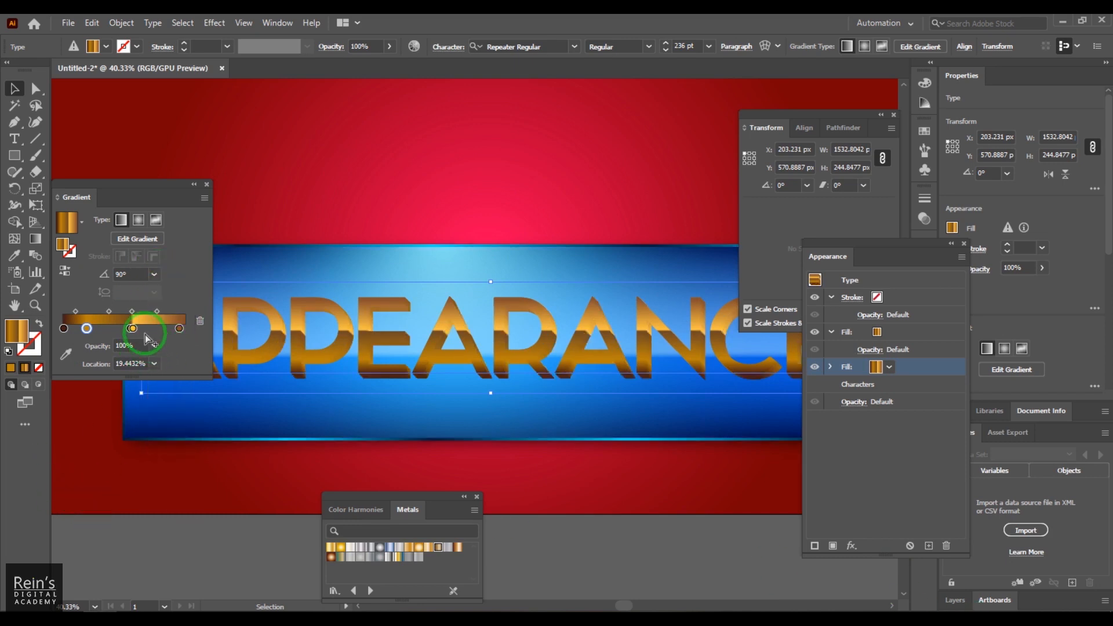
- Remove all stops between the lower fill gradient's two brown ends and redraw it downward across the letters' height at about -87°
{"action": "left_click_drag", "start_coordinate": [129, 328], "coordinate": [150, 409]}
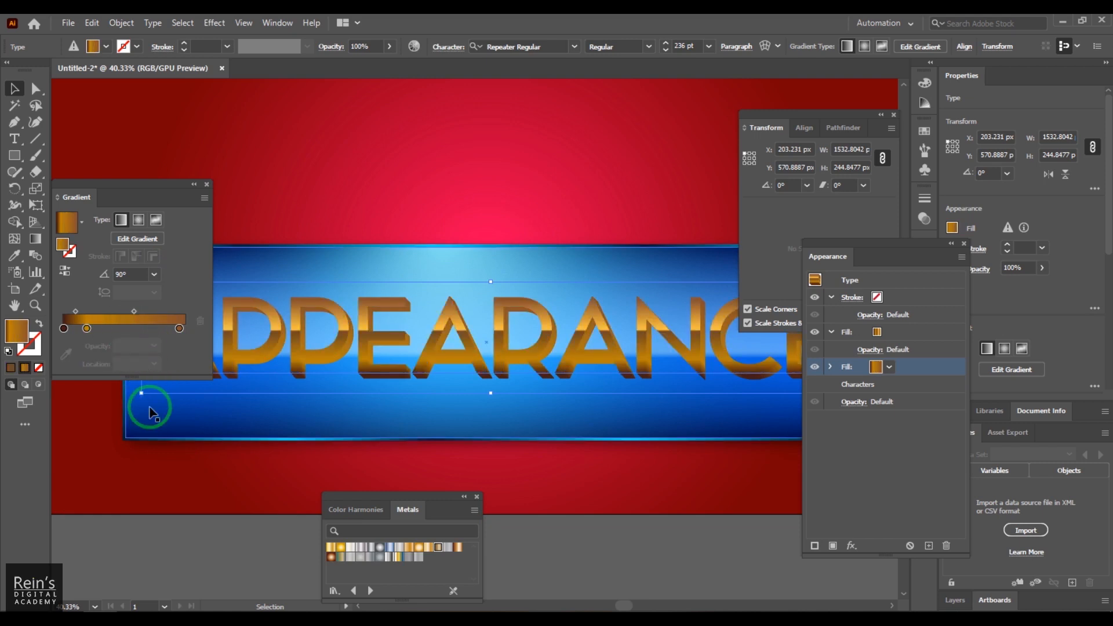
{"action": "left_click_drag", "start_coordinate": [87, 328], "coordinate": [112, 385]}
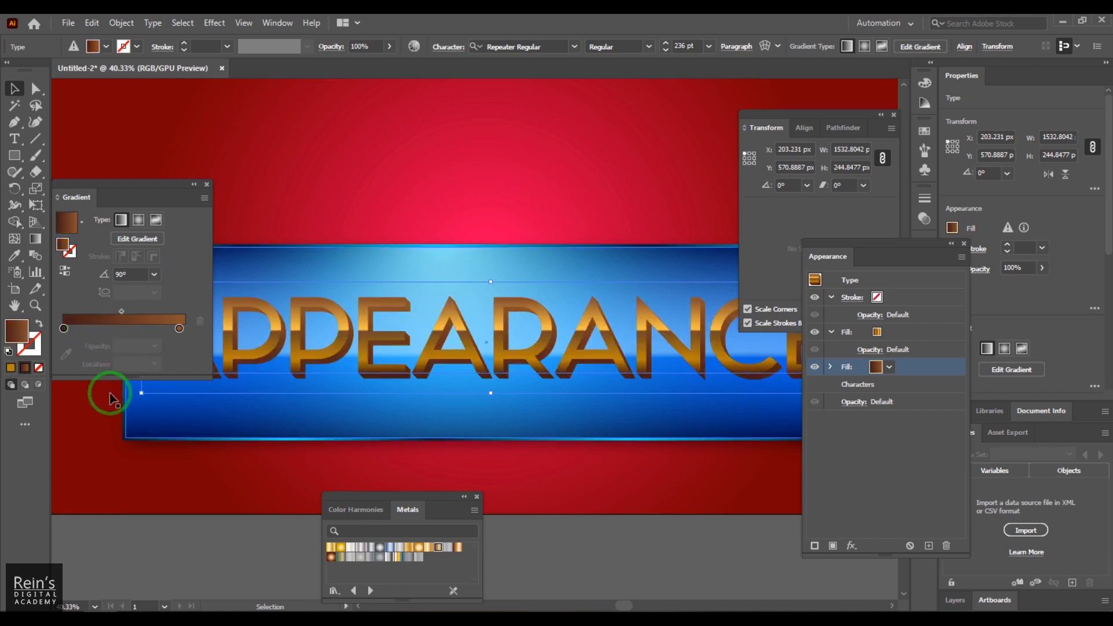
{"action": "left_click", "coordinate": [137, 238]}
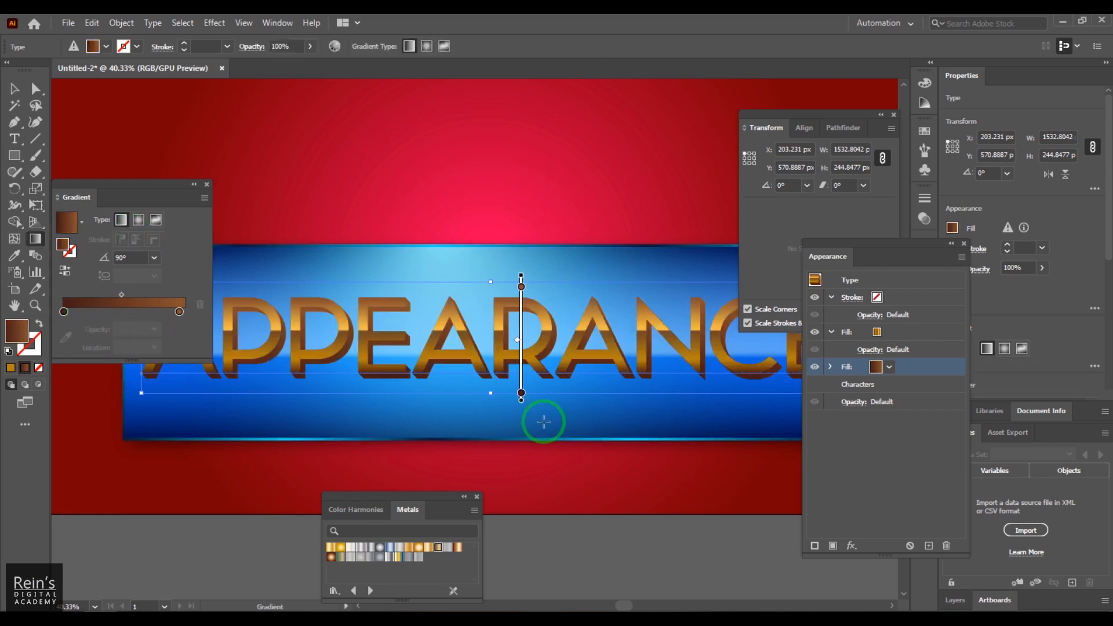
{"action": "mouse_move", "coordinate": [521, 400]}
{"action": "left_mouse_down"}
{"action": "mouse_move", "coordinate": [509, 374]}
{"action": "mouse_move", "coordinate": [508, 423]}
{"action": "mouse_move", "coordinate": [512, 333]}
{"action": "mouse_move", "coordinate": [491, 302]}
{"action": "left_mouse_up"}
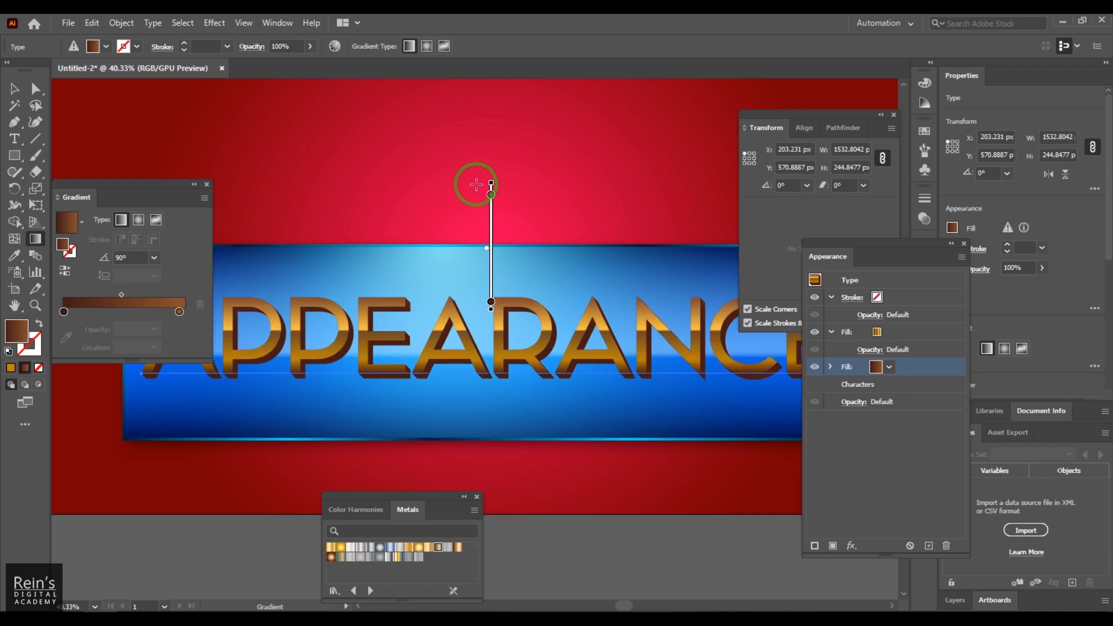
{"action": "left_click_drag", "start_coordinate": [490, 186], "coordinate": [491, 224]}
{"action": "mouse_move", "coordinate": [499, 381]}
{"action": "left_mouse_down"}
{"action": "mouse_move", "coordinate": [499, 251]}
{"action": "mouse_move", "coordinate": [484, 236]}
{"action": "left_mouse_up"}
{"action": "mouse_move", "coordinate": [415, 265]}
{"action": "left_mouse_down"}
{"action": "mouse_move", "coordinate": [446, 390]}
{"action": "mouse_move", "coordinate": [522, 413]}
{"action": "left_mouse_up"}
{"action": "mouse_move", "coordinate": [515, 235]}
{"action": "left_mouse_down"}
{"action": "mouse_move", "coordinate": [516, 290]}
{"action": "mouse_move", "coordinate": [509, 223]}
{"action": "mouse_move", "coordinate": [489, 306]}
{"action": "left_mouse_up"}
{"action": "left_click_drag", "start_coordinate": [498, 469], "coordinate": [483, 384]}
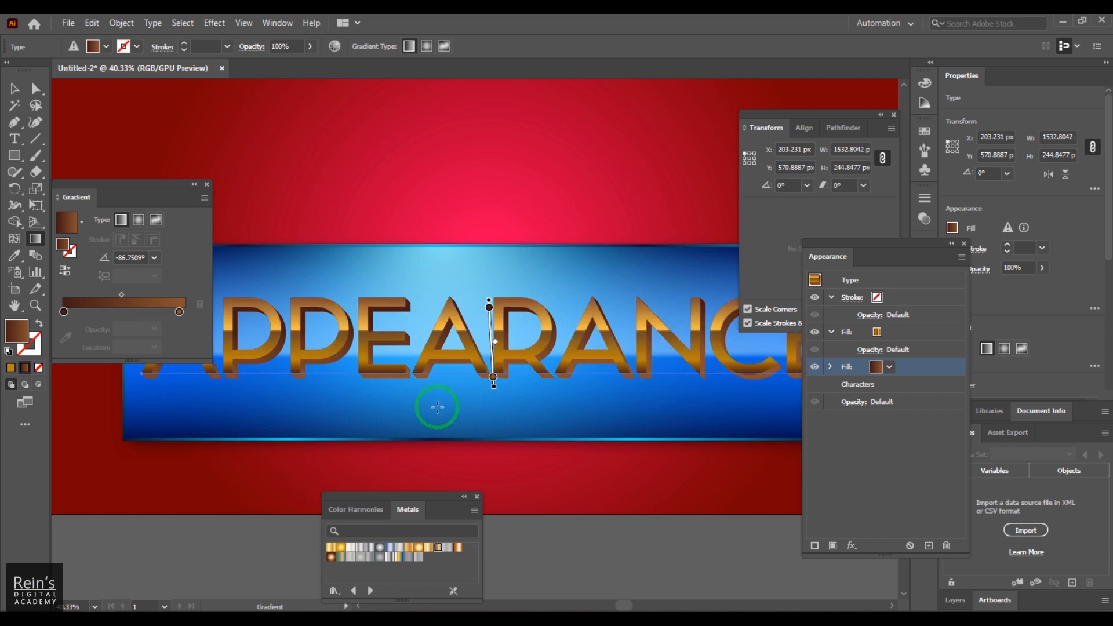
- Move the lower fill gradient's lighter brown end stop to about 58% and recolor it dark gold, BF8A00
{"action": "left_click_drag", "start_coordinate": [179, 312], "coordinate": [133, 315]}
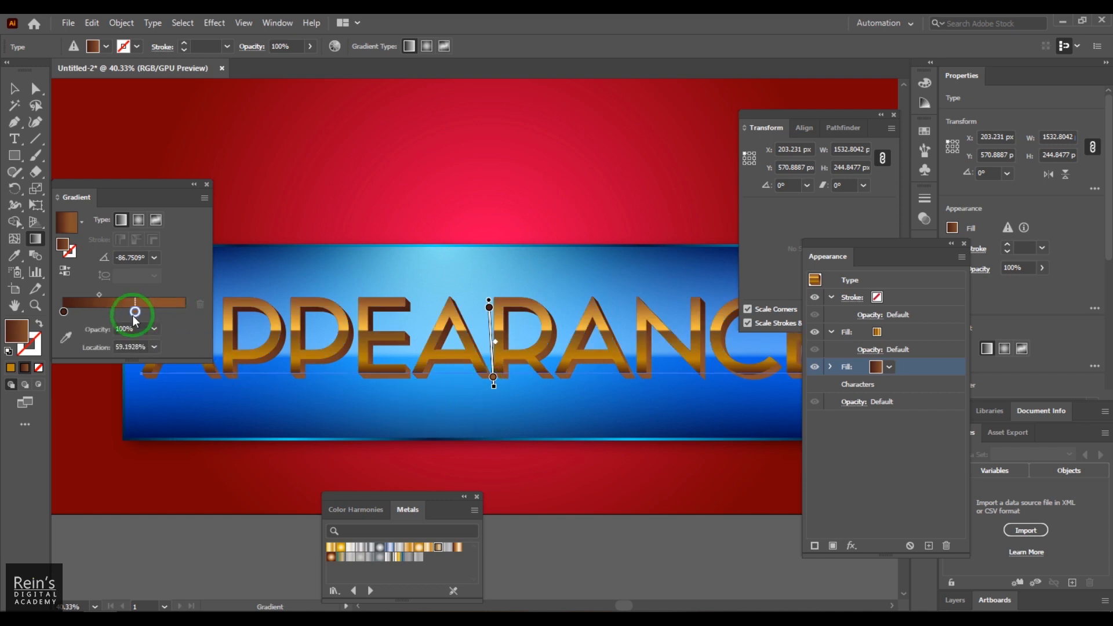
{"action": "double_click", "coordinate": [131, 315]}
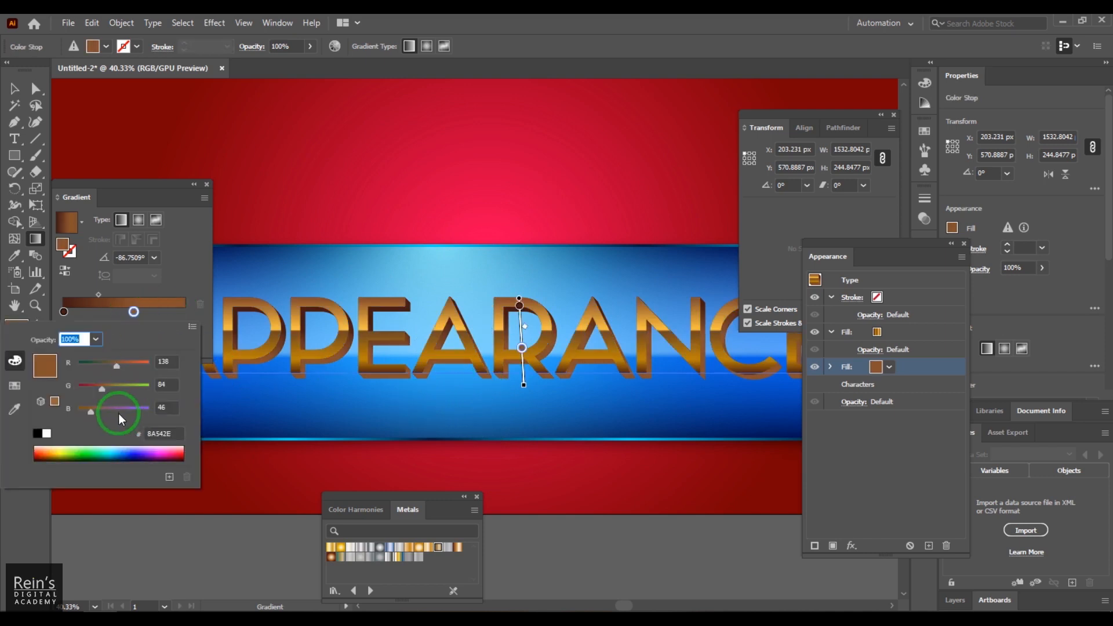
{"action": "left_click", "coordinate": [53, 450]}
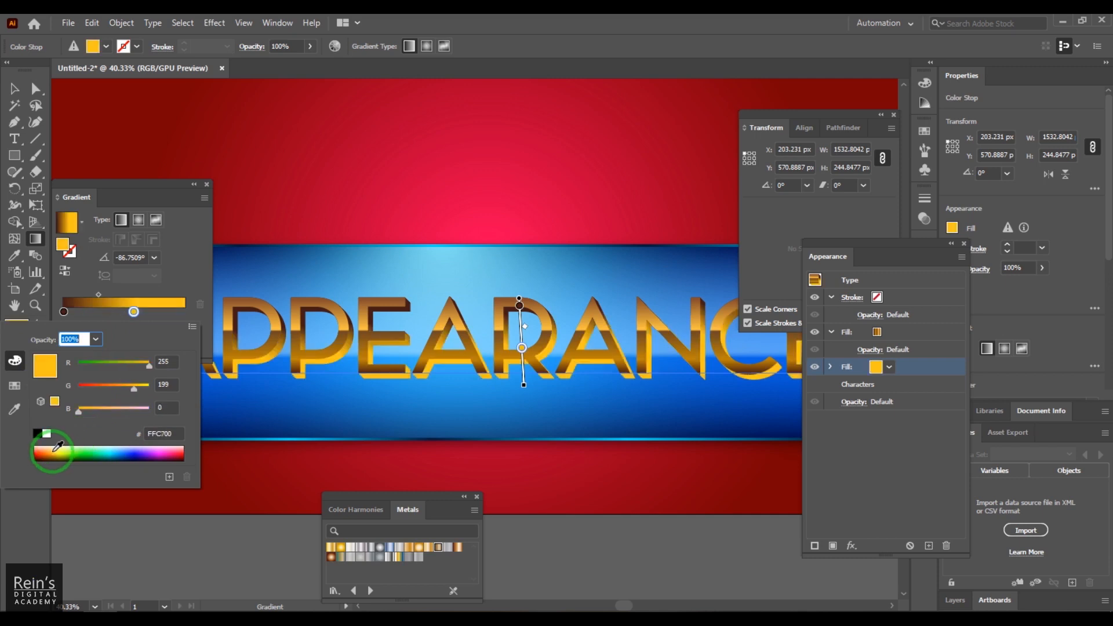
{"action": "left_click", "coordinate": [53, 456]}
{"action": "left_click", "coordinate": [374, 191]}
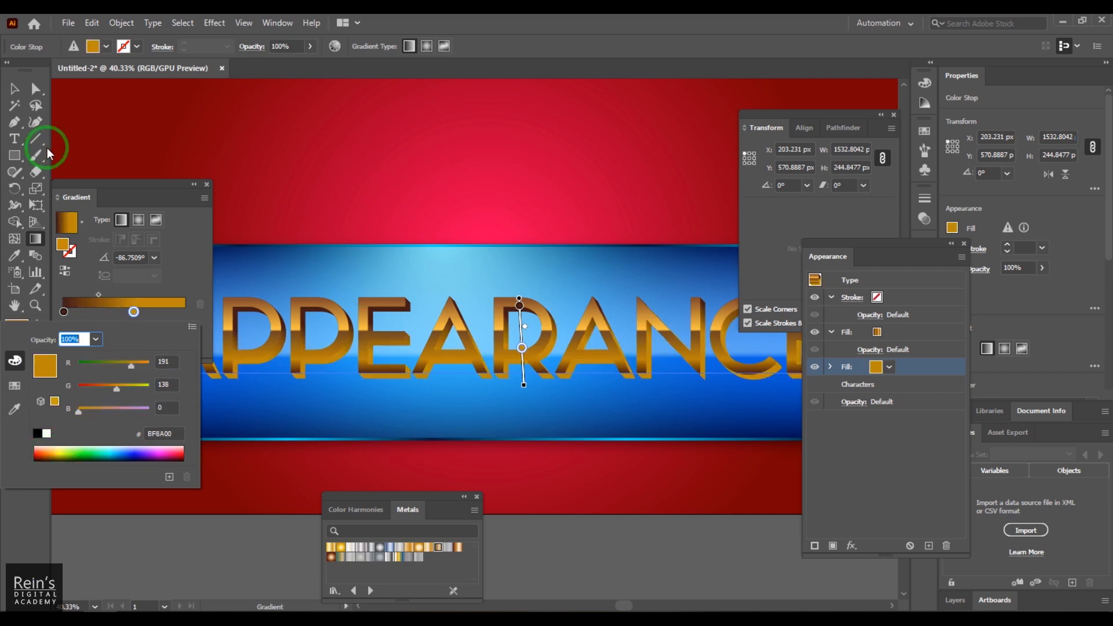
{"action": "left_click", "coordinate": [159, 285]}
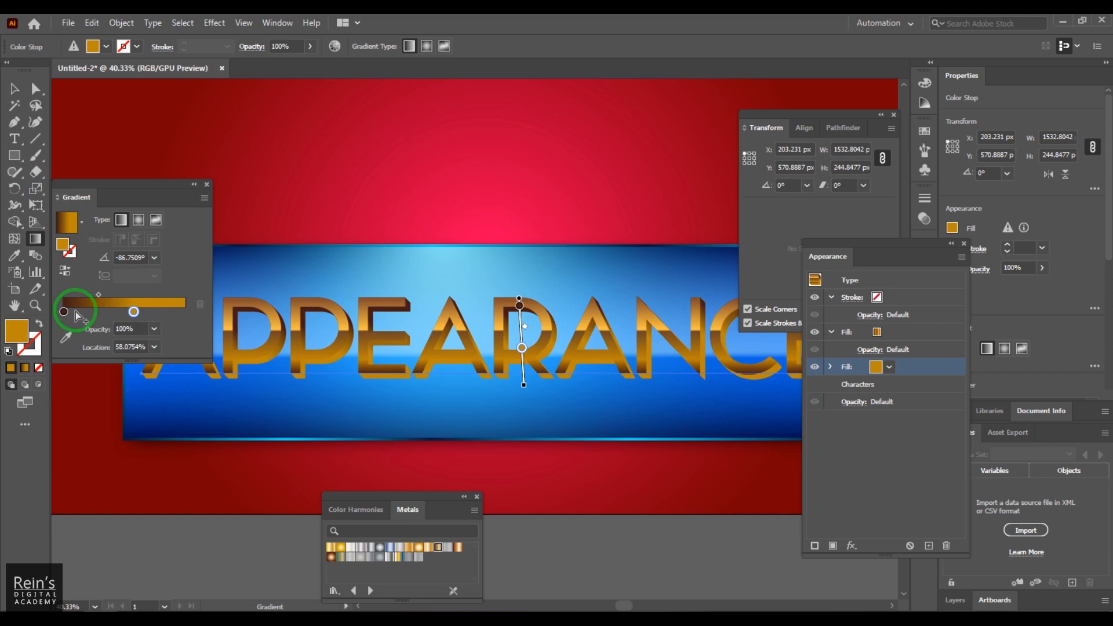
- Place a copy of the dark brown stop at 100%, deselect the text and close the gradient settings
{"action": "left_click_drag", "start_coordinate": [64, 312], "coordinate": [184, 311]}
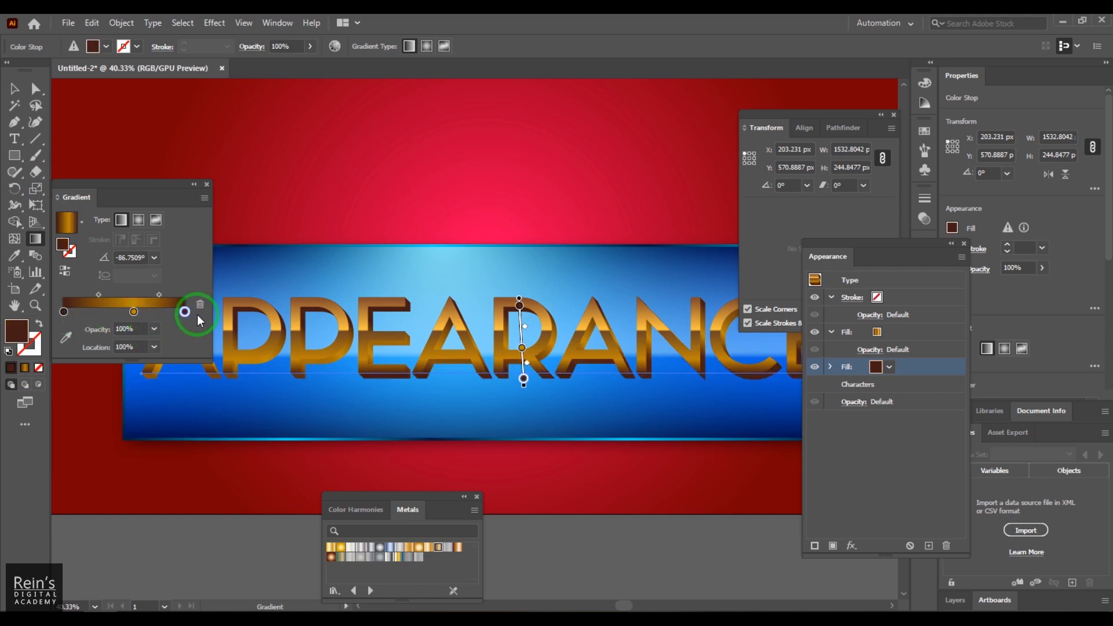
{"action": "left_click", "coordinate": [14, 89]}
{"action": "left_click", "coordinate": [703, 496]}
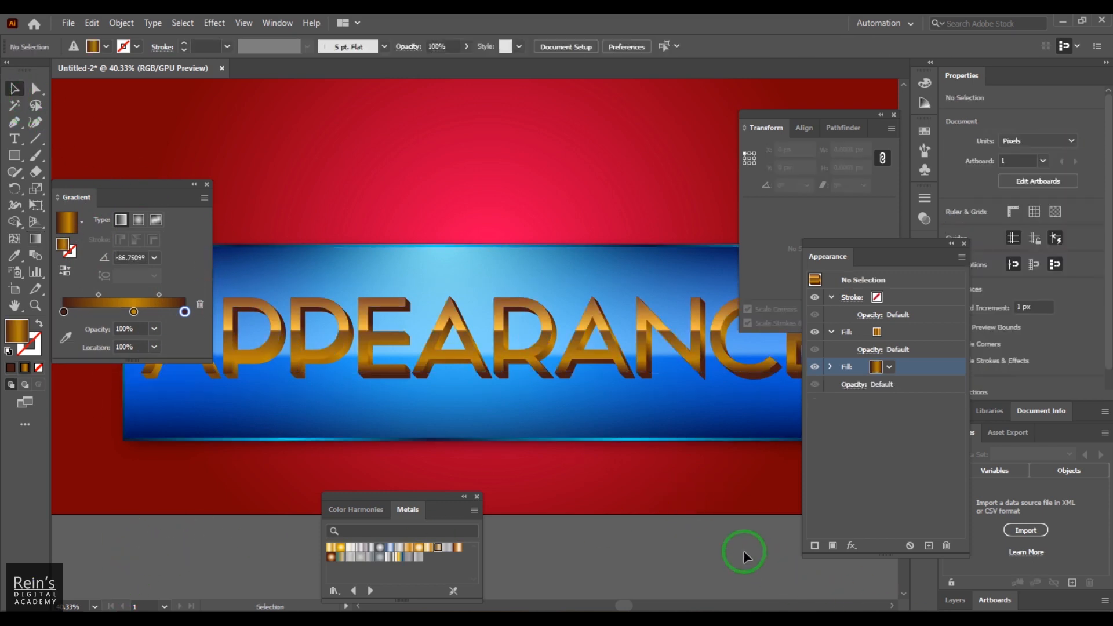
{"action": "left_click", "coordinate": [206, 184]}
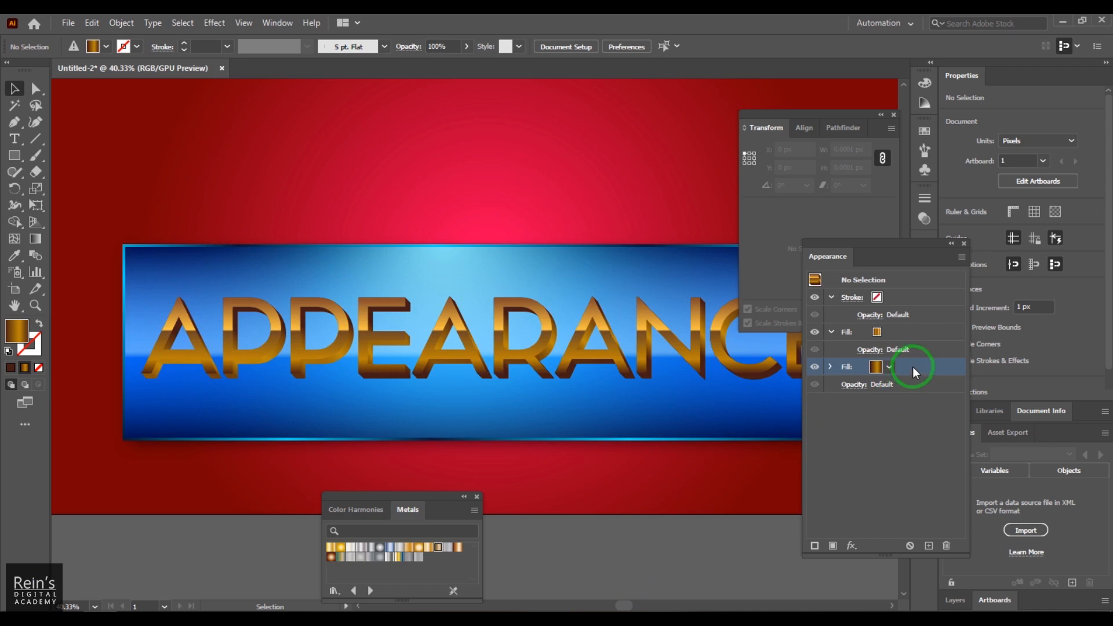
- Add a black stroke directly above the lower fill of the APPEARANCE text and set its weight to 6 pt
{"action": "left_click", "coordinate": [813, 545]}
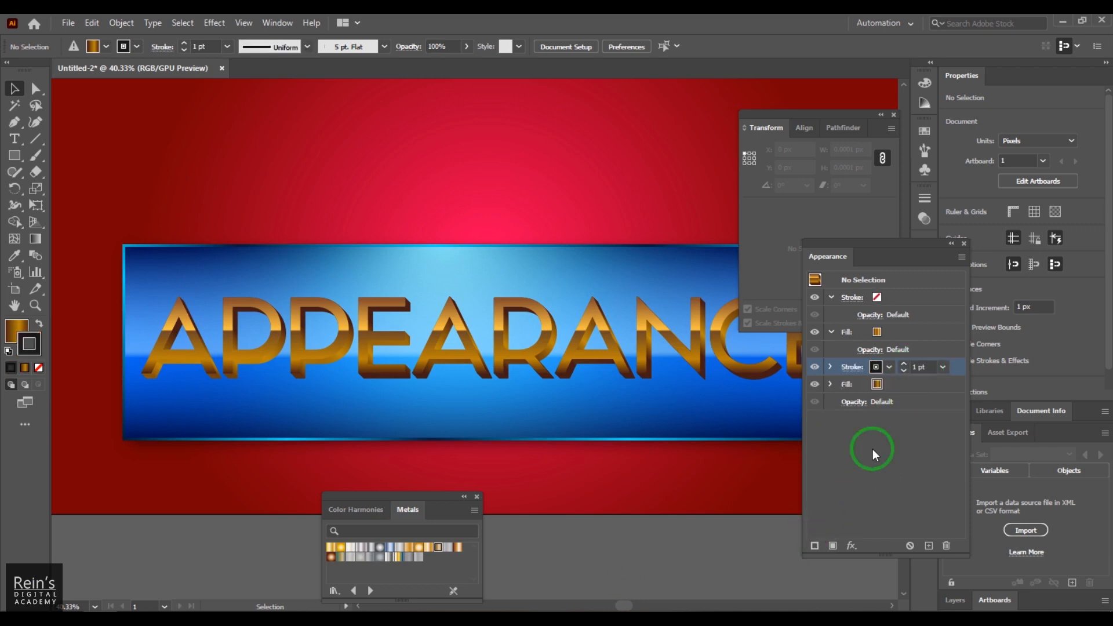
{"action": "left_click", "coordinate": [626, 368]}
{"action": "left_click", "coordinate": [852, 374]}
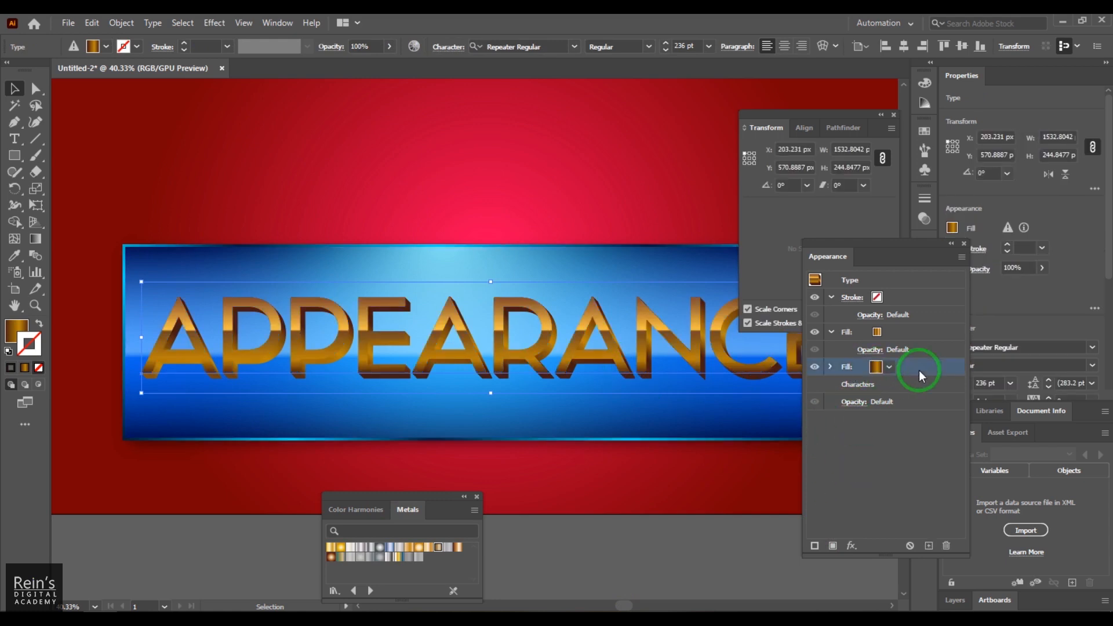
{"action": "left_click", "coordinate": [814, 545]}
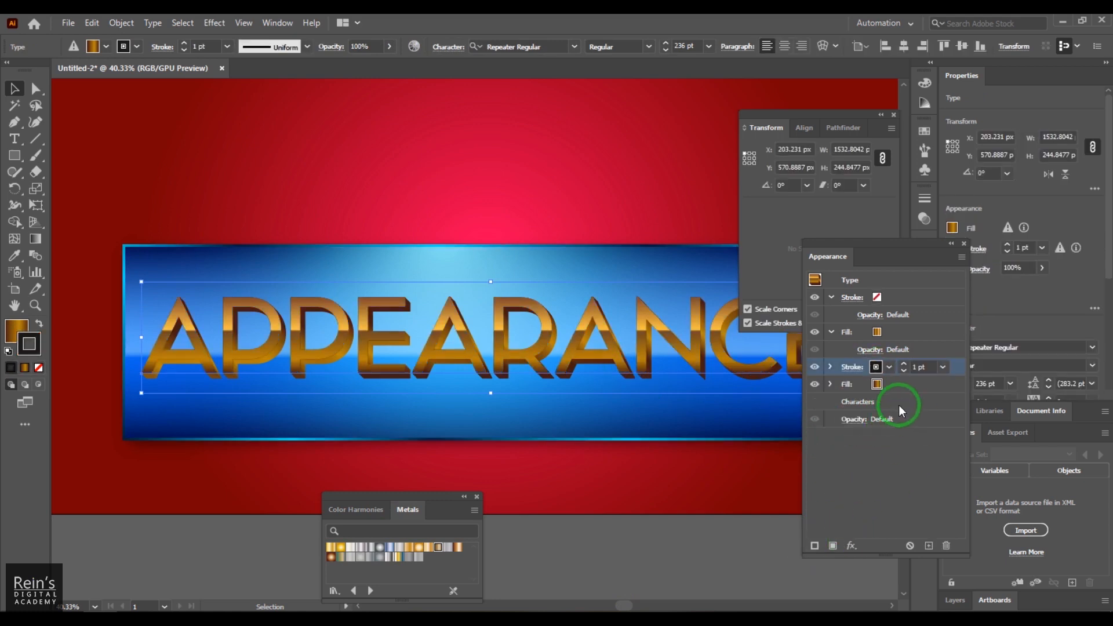
{"action": "left_click", "coordinate": [915, 366]}
{"action": "key", "text": "Up"}
{"action": "key", "text": "Up"}
{"action": "key", "text": "Up"}
{"action": "key", "text": "Up"}
{"action": "key", "text": "Up"}
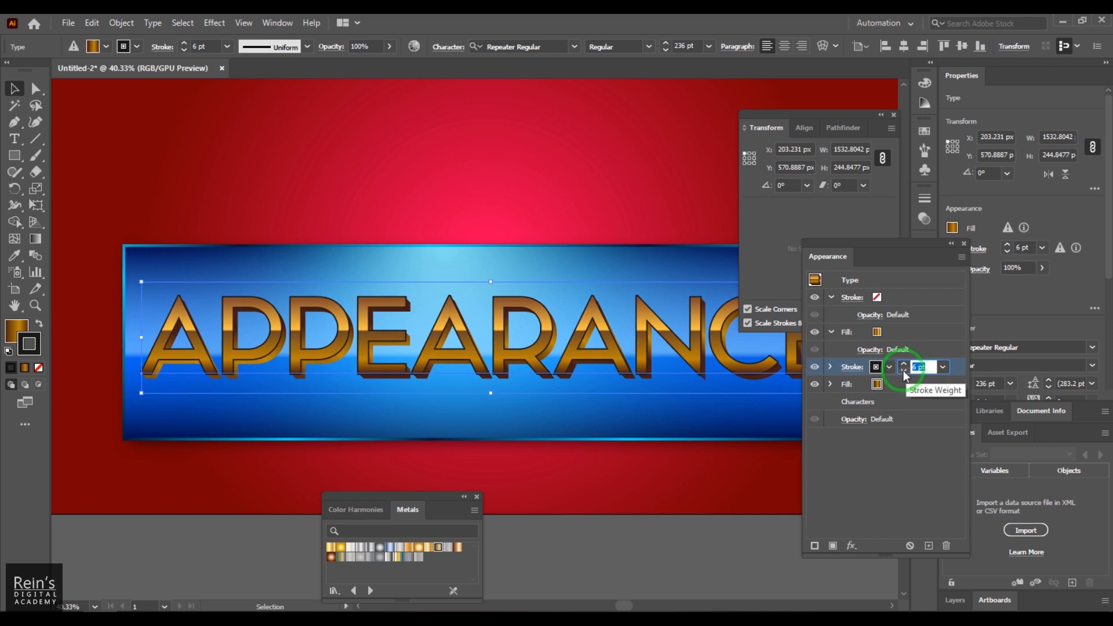
- Apply the copper-and-white gradient swatch to the stroke above the lower fills and set its weight to 3 pt
{"action": "left_click", "coordinate": [902, 372]}
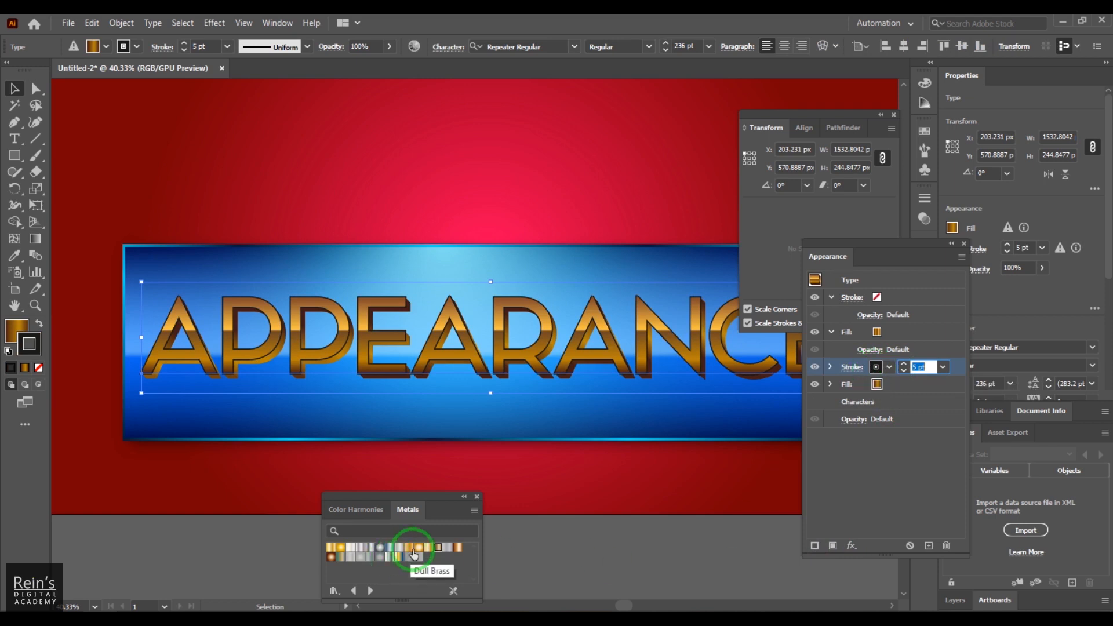
{"action": "left_click", "coordinate": [876, 367]}
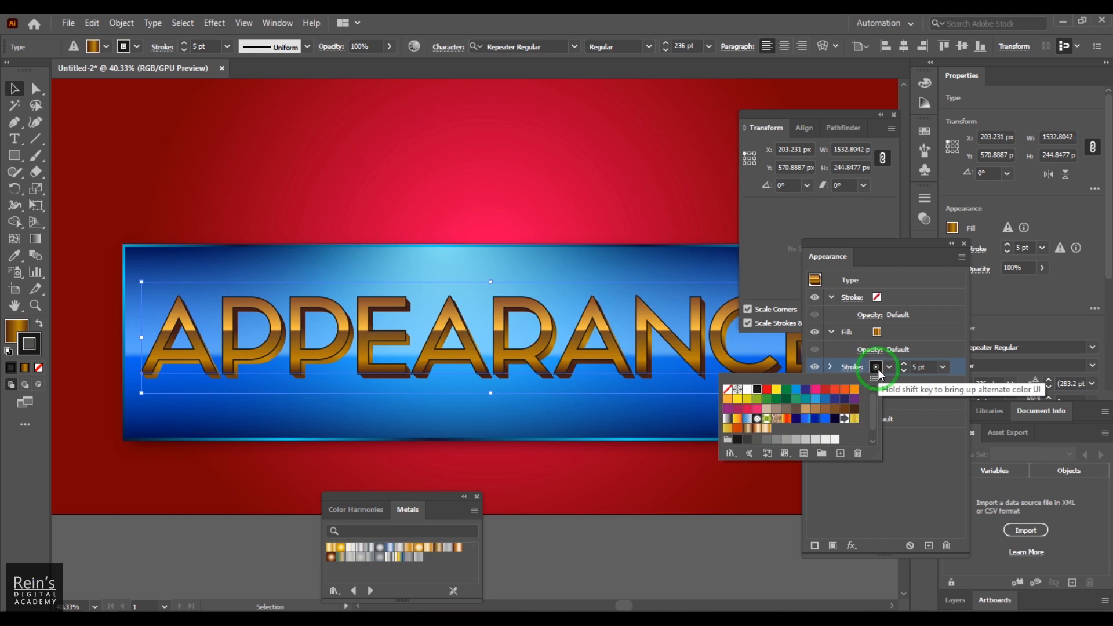
{"action": "left_click", "coordinate": [756, 430]}
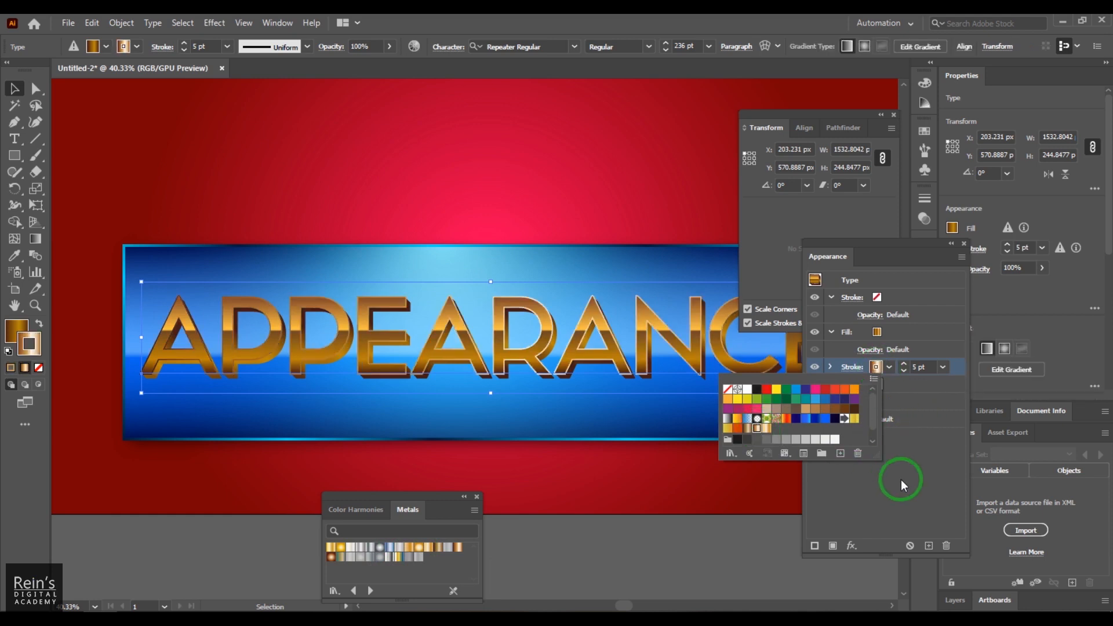
{"action": "left_click", "coordinate": [916, 375]}
{"action": "type", "text": "2"}
{"action": "key", "text": "Return"}
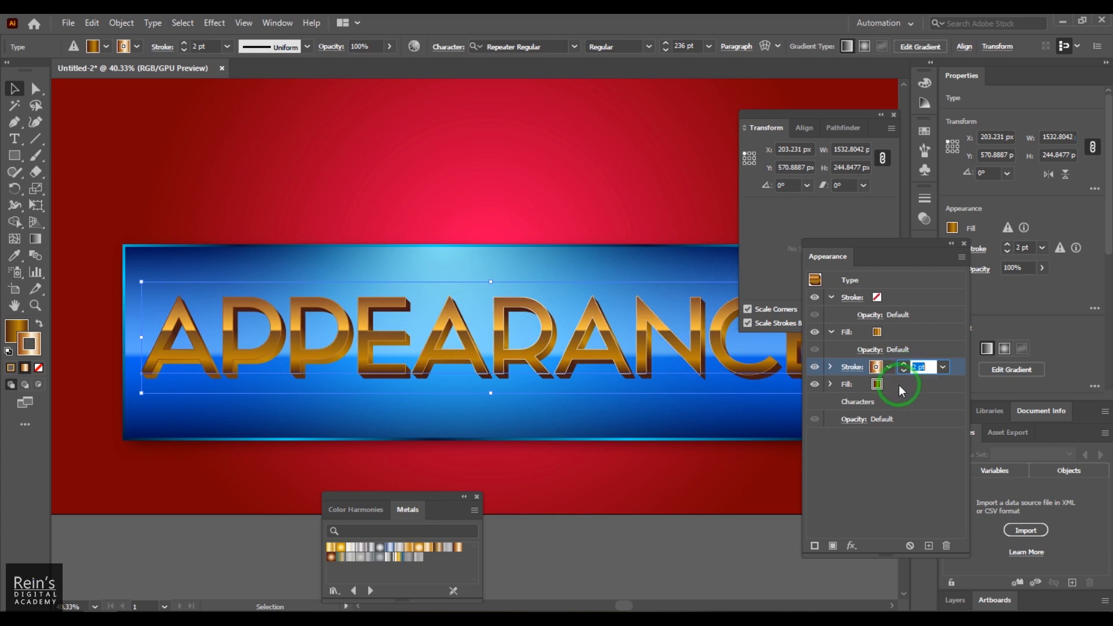
{"action": "scroll", "coordinate": [912, 366], "scroll_direction": "up", "scroll_amount": 1}
{"action": "scroll", "coordinate": [908, 371], "scroll_direction": "down", "scroll_amount": 1}
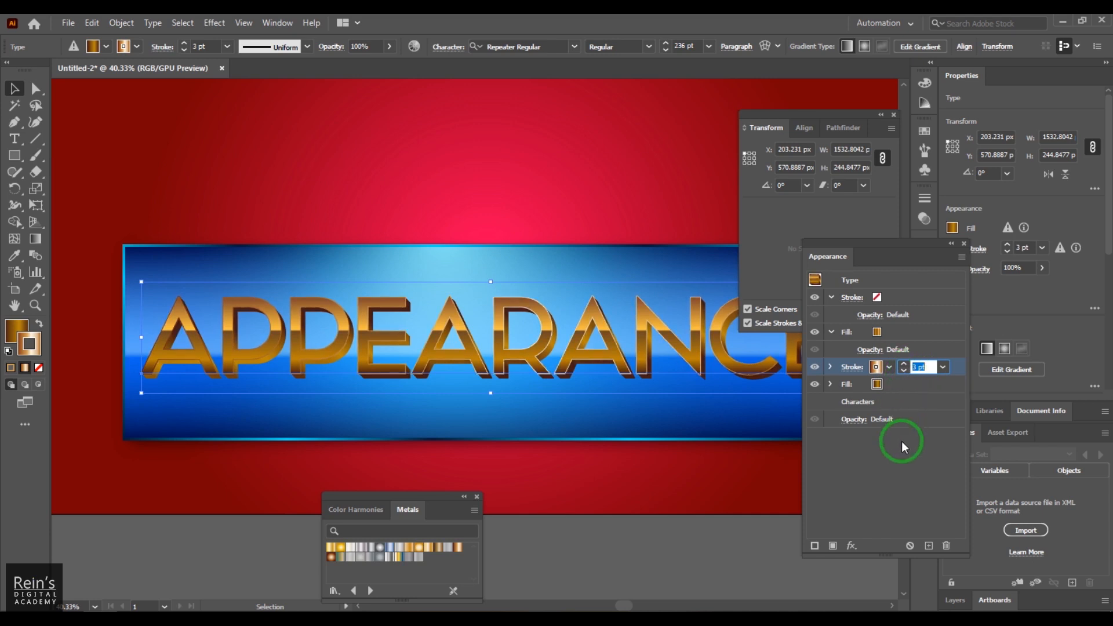
{"action": "left_click", "coordinate": [899, 458]}
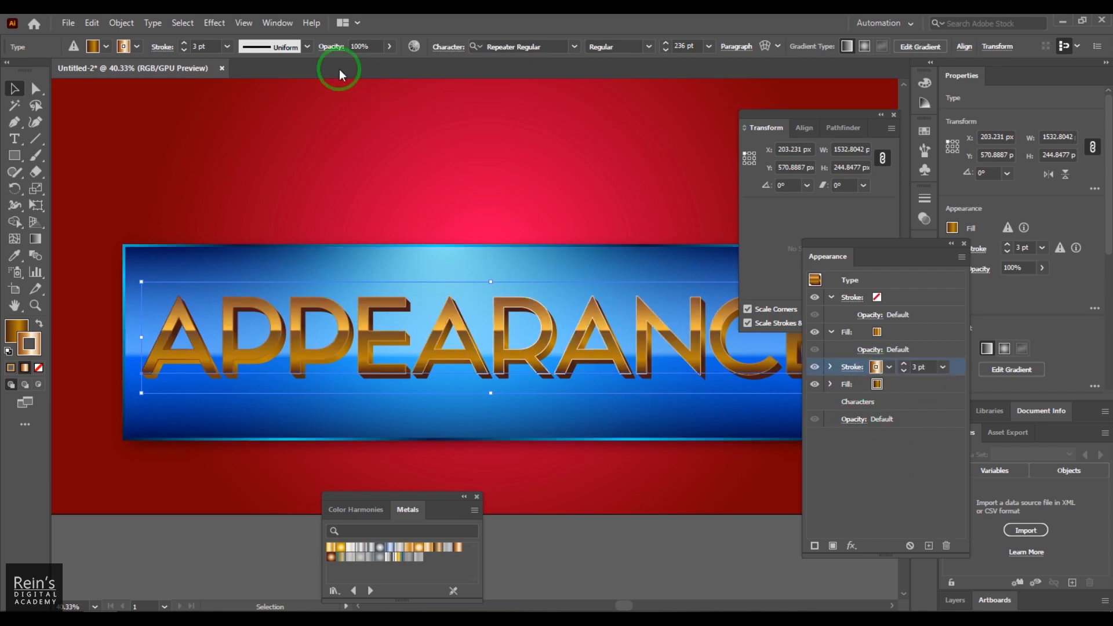
- Set the stroke gradient's angle to 45° and close the gradient settings
{"action": "left_click", "coordinate": [283, 24]}
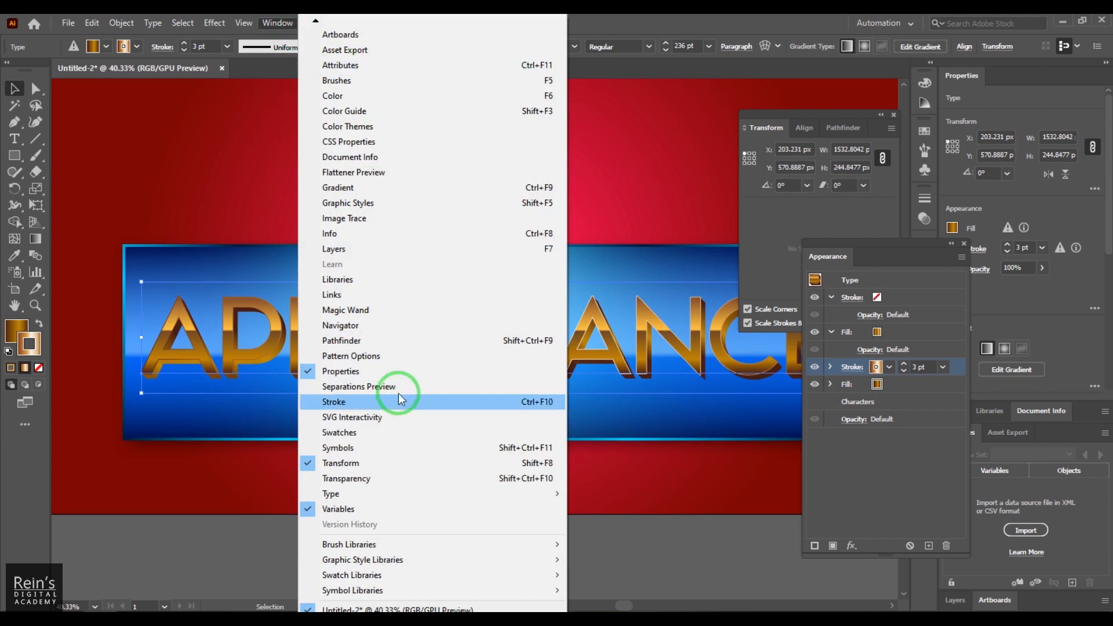
{"action": "left_click", "coordinate": [371, 186]}
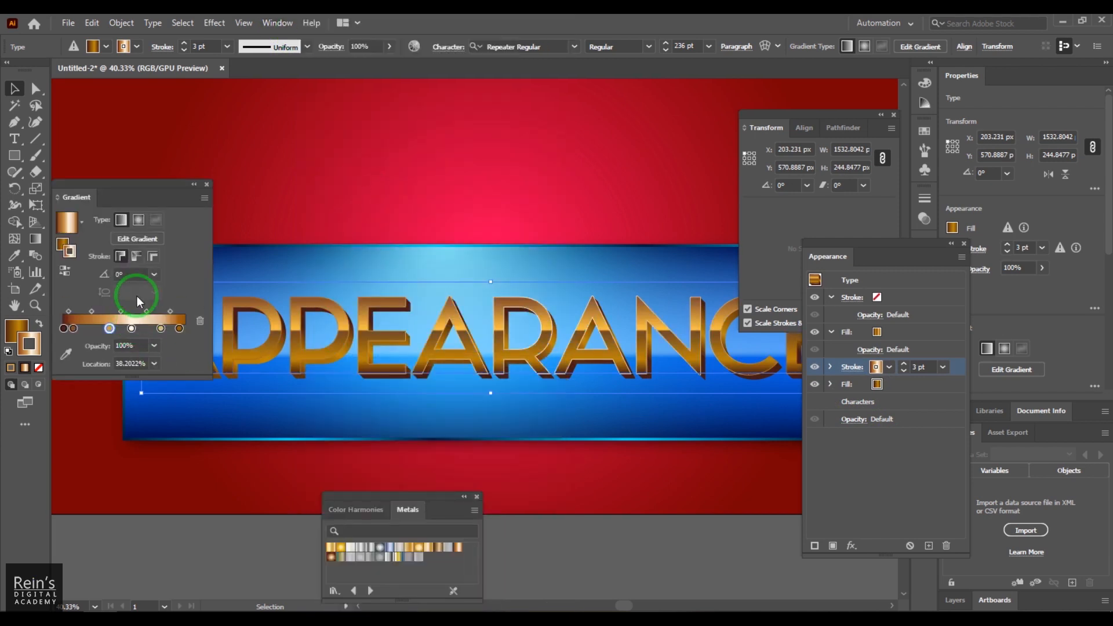
{"action": "left_click", "coordinate": [154, 275]}
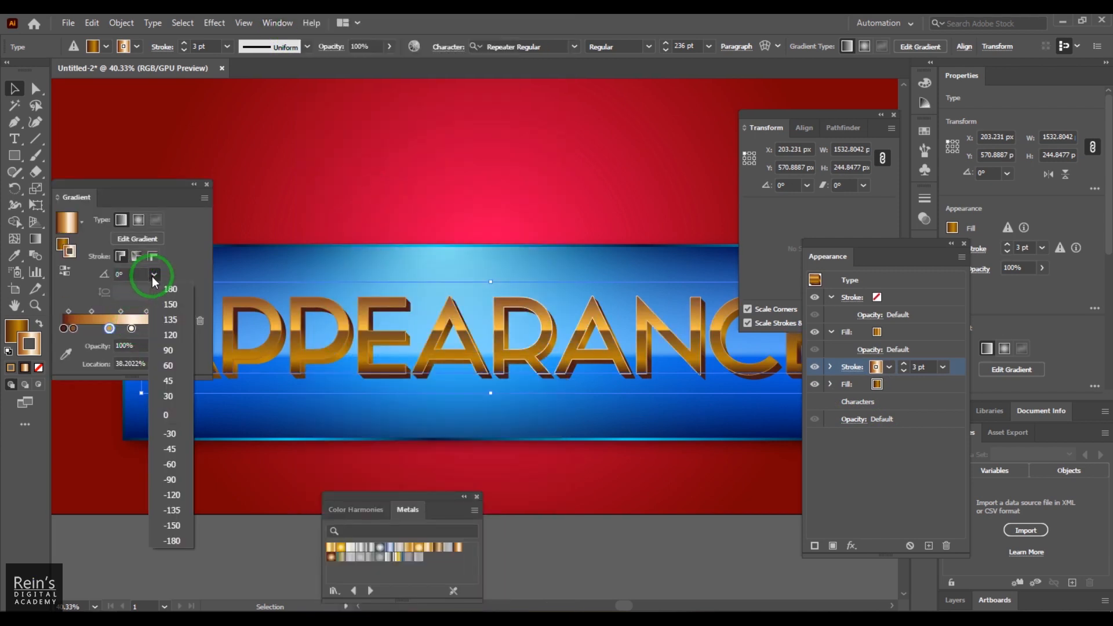
{"action": "left_click", "coordinate": [176, 379]}
{"action": "left_click", "coordinate": [834, 507]}
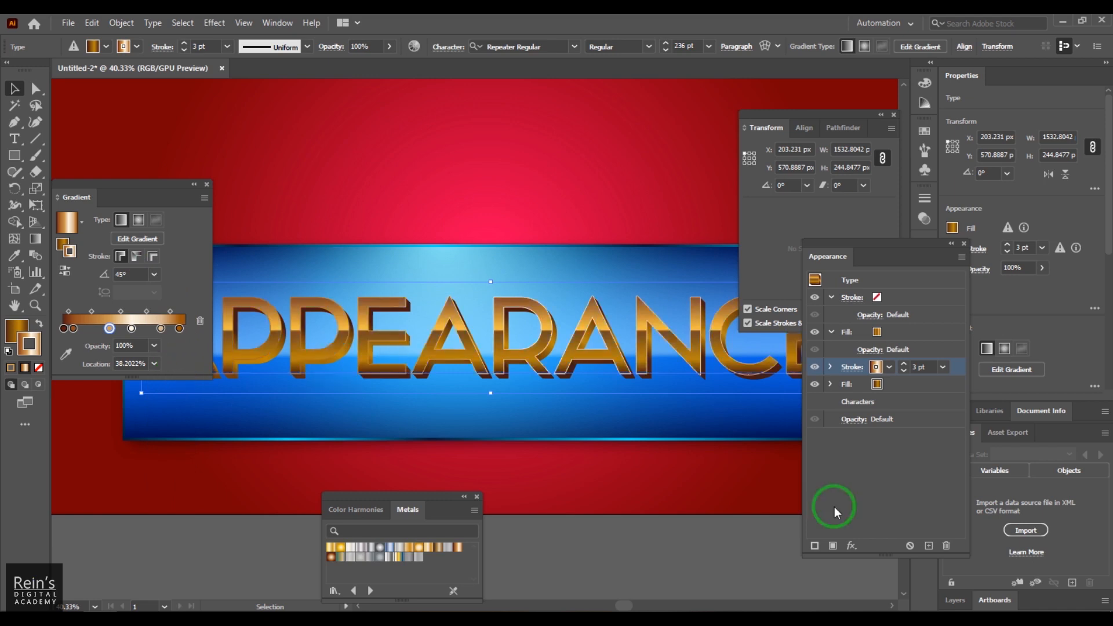
{"action": "left_click", "coordinate": [206, 185]}
- Deselect the text and clear the Appearance and Transform panels away from the blue banner
{"action": "left_click", "coordinate": [642, 548]}
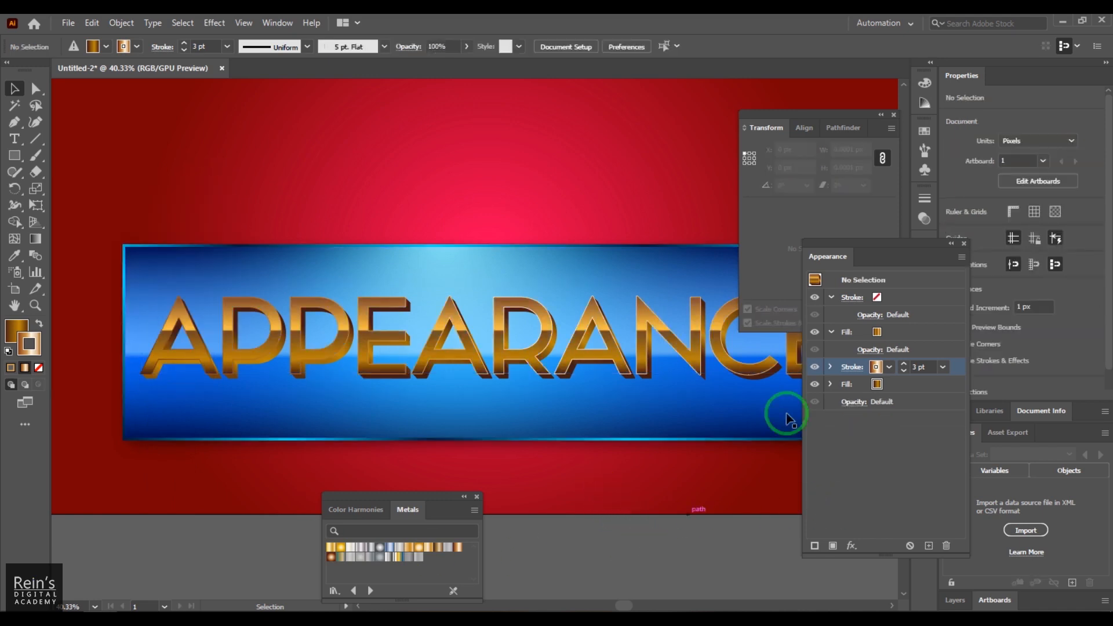
{"action": "left_click", "coordinate": [964, 243]}
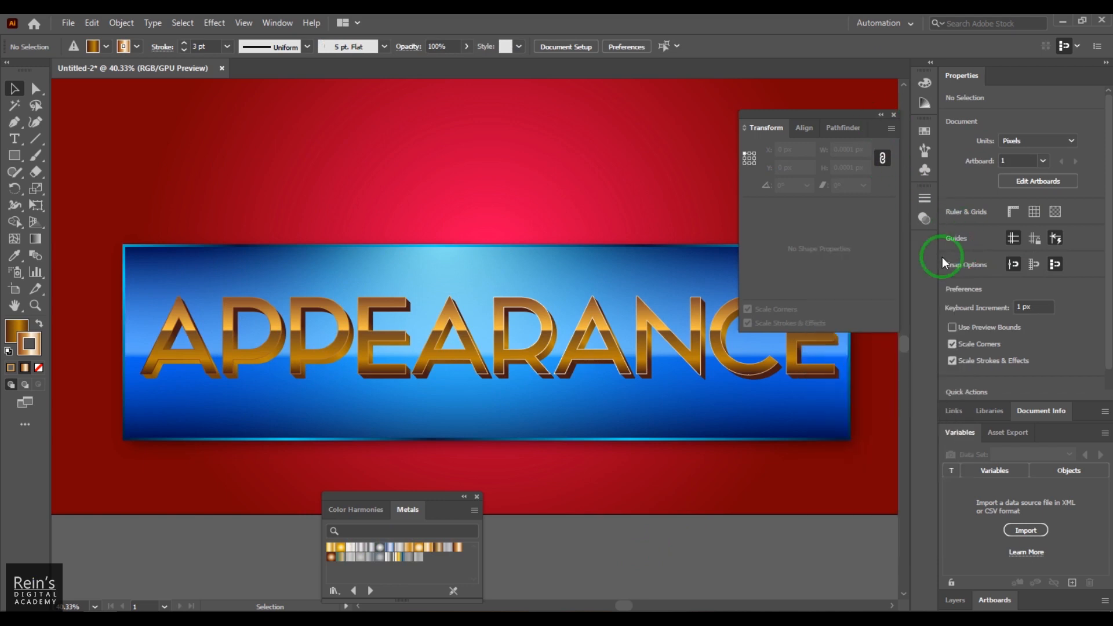
{"action": "left_click_drag", "start_coordinate": [857, 120], "coordinate": [982, 78]}
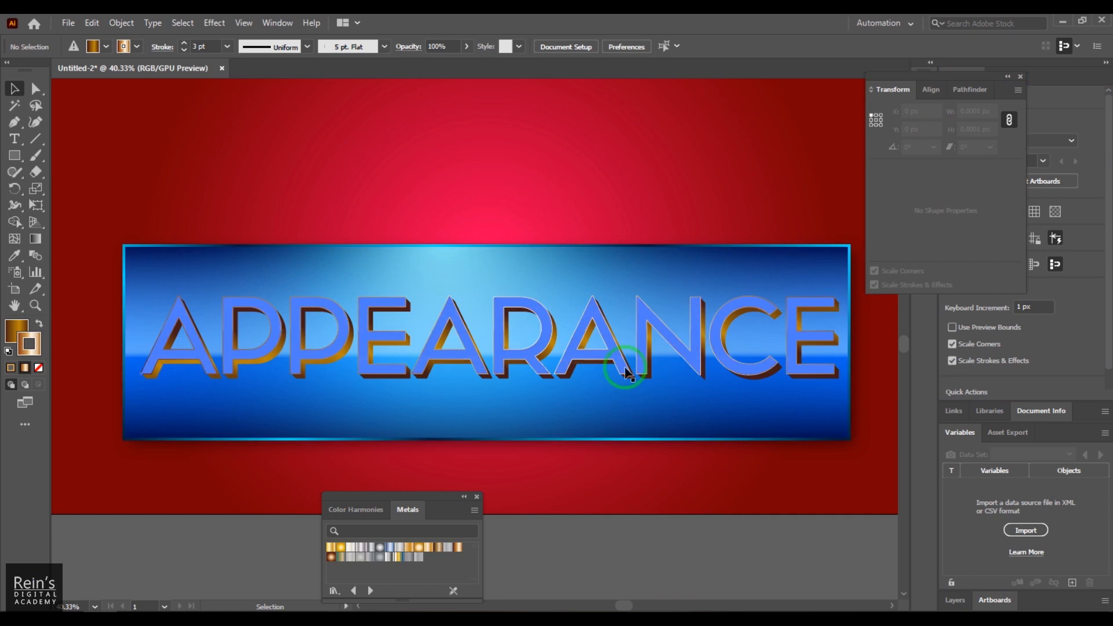
- Reselect the APPEARANCE text, reopen its appearance settings and duplicate the lowest gradient fill
{"action": "left_click", "coordinate": [657, 362]}
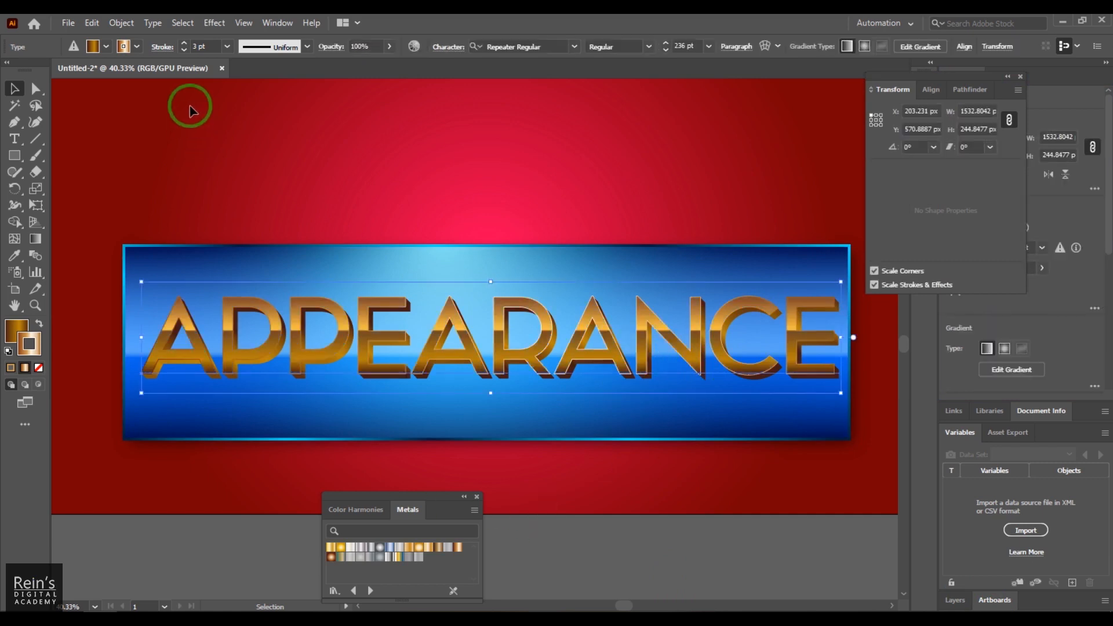
{"action": "left_click", "coordinate": [277, 22]}
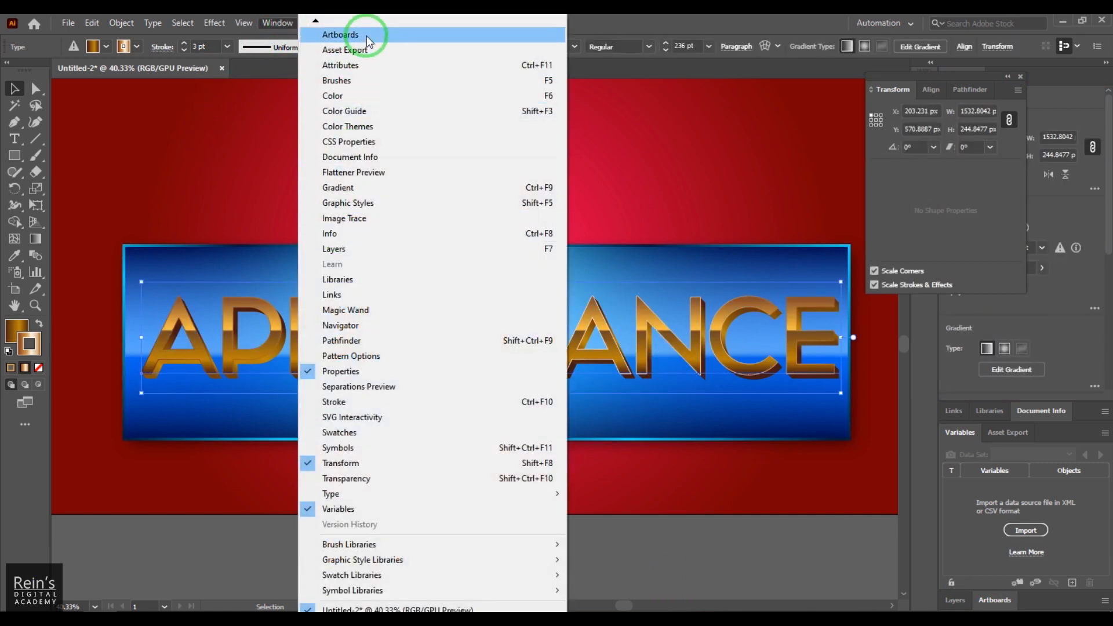
{"action": "mouse_move", "coordinate": [318, 25]}
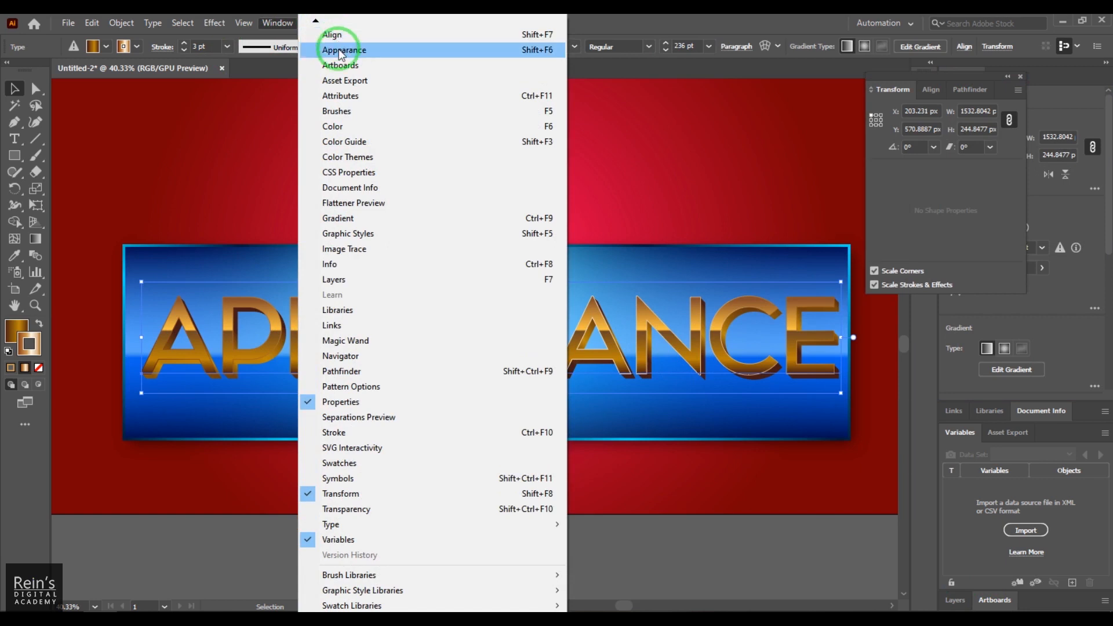
{"action": "left_click", "coordinate": [348, 44]}
{"action": "left_click", "coordinate": [899, 384]}
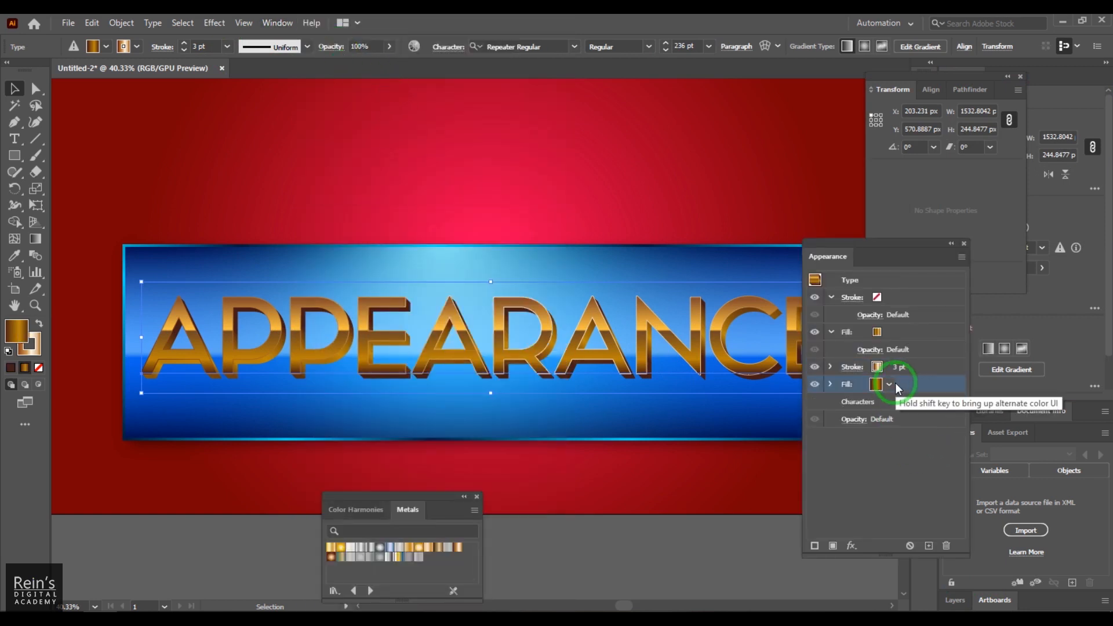
{"action": "left_click", "coordinate": [927, 545]}
{"action": "left_click", "coordinate": [889, 403]}
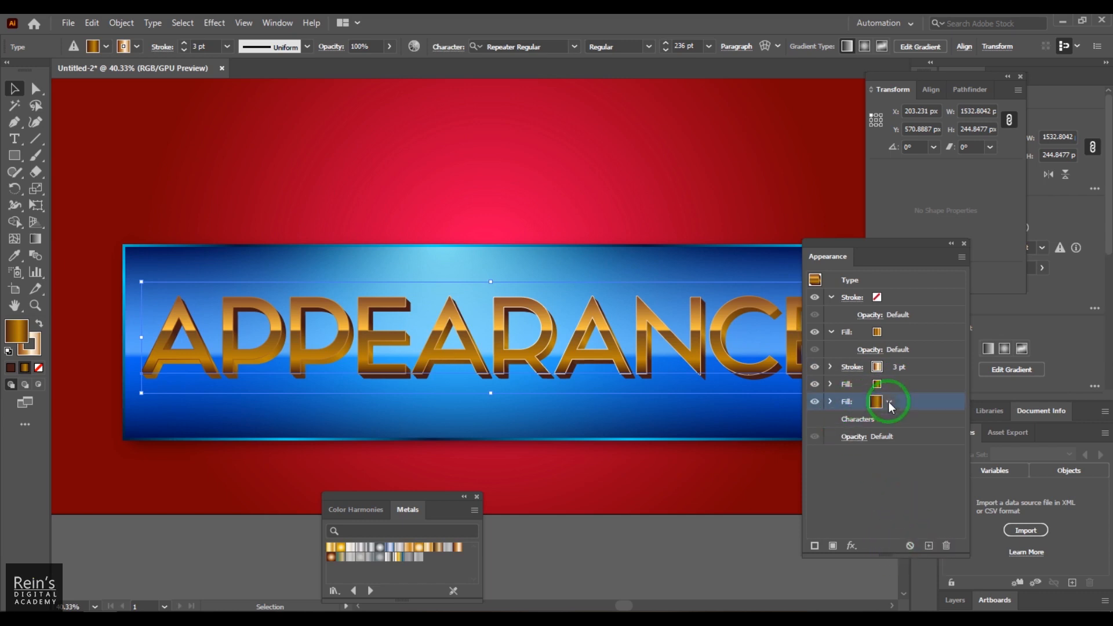
- Add a Drop Shadow effect to the bottommost fill with a 2 px blur and 100% opacity
{"action": "left_click", "coordinate": [854, 546]}
{"action": "mouse_move", "coordinate": [939, 325]}
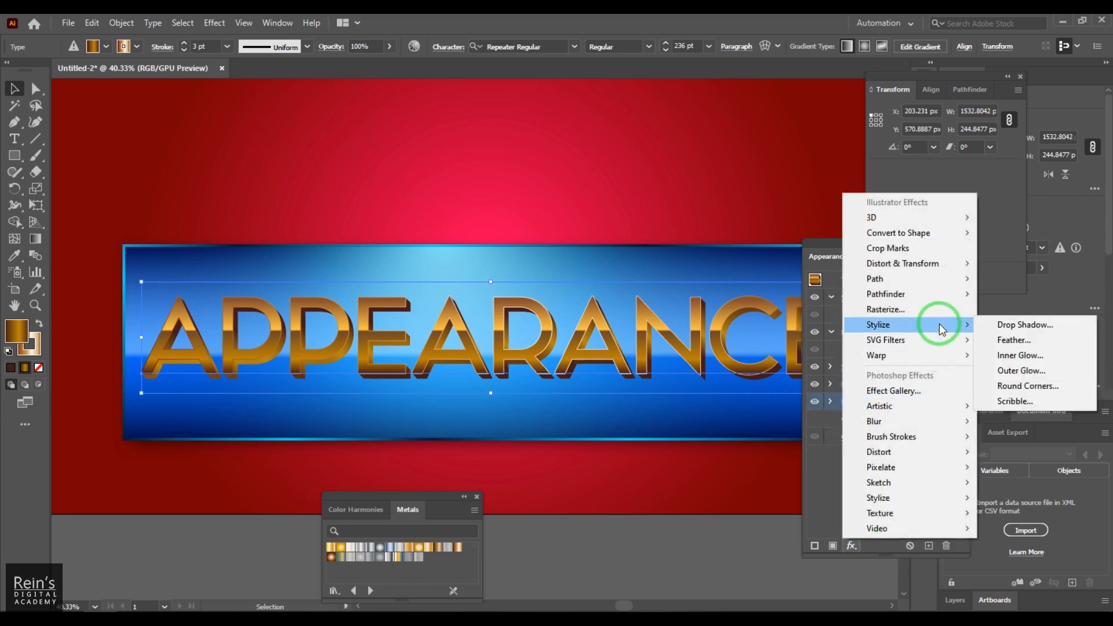
{"action": "left_click", "coordinate": [1028, 326]}
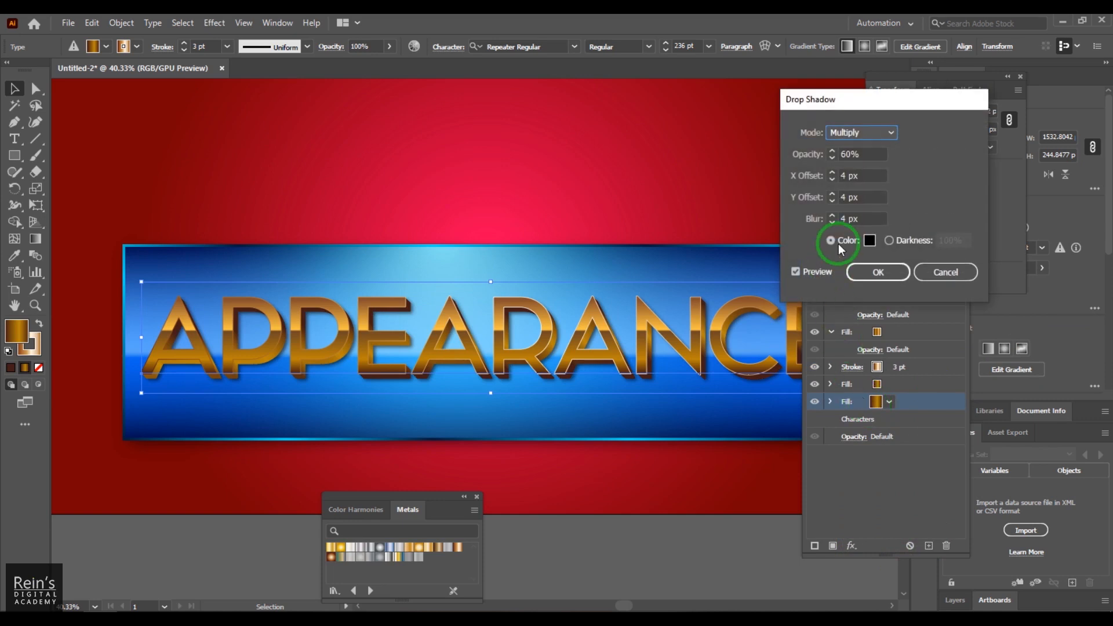
{"action": "left_click", "coordinate": [844, 218]}
{"action": "key", "text": "Down"}
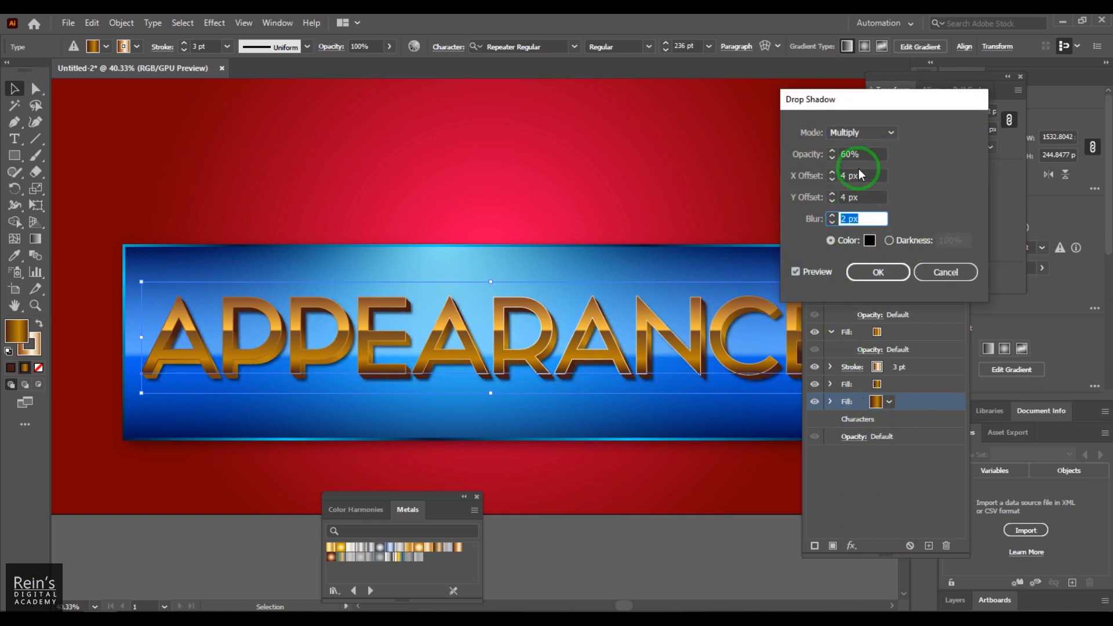
{"action": "left_click", "coordinate": [837, 154]}
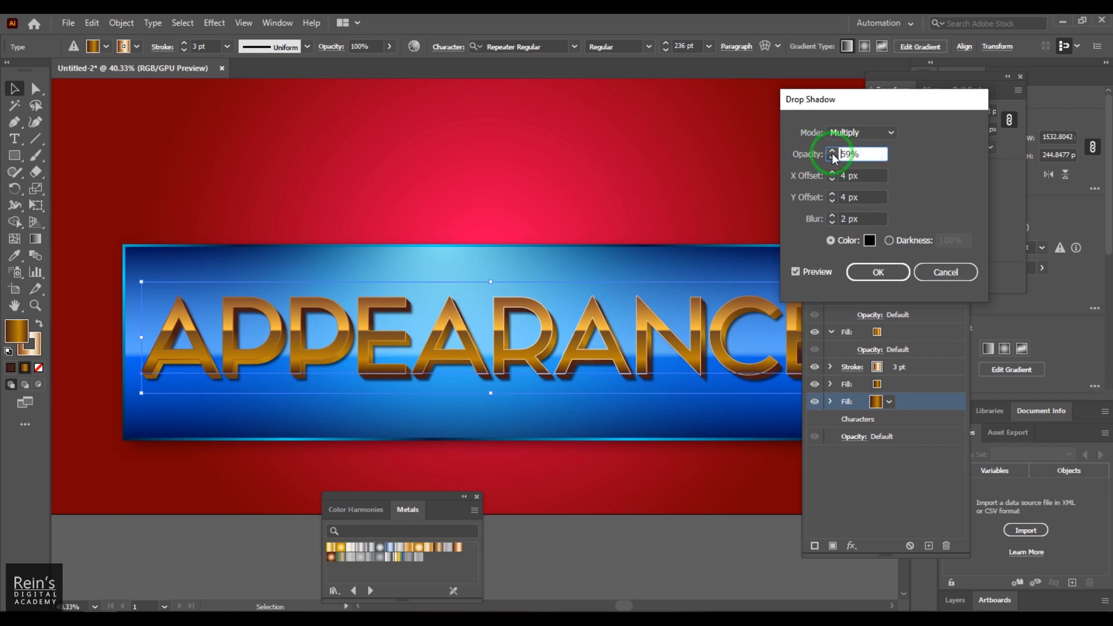
{"action": "type", "text": "100"}
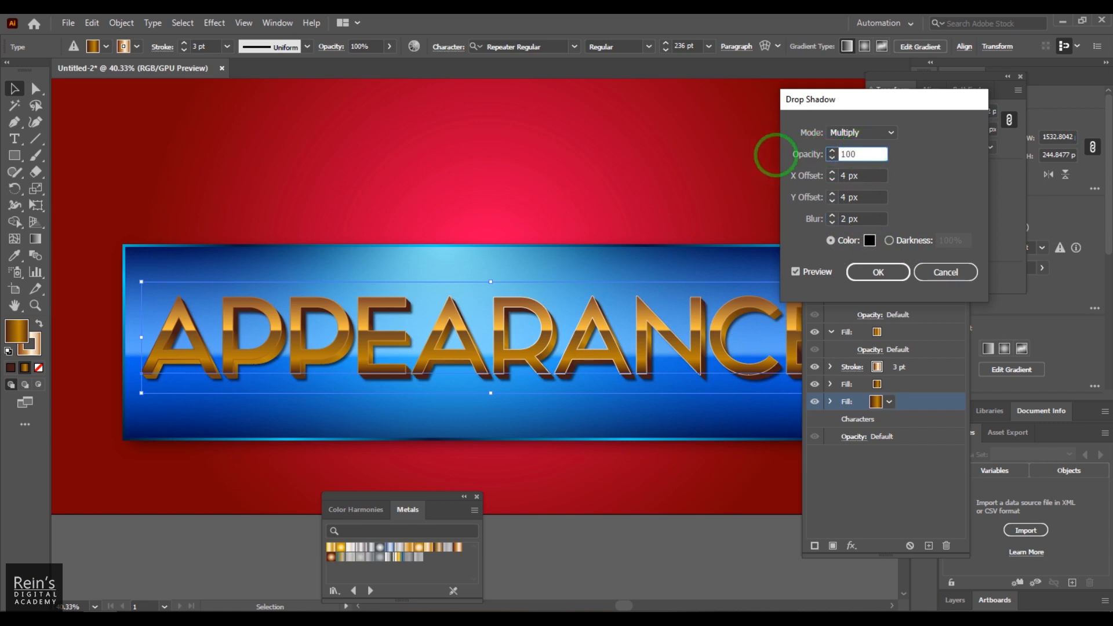
- Set the drop shadow's X offset to 20 px and its Y offset to 27 px
{"action": "left_click", "coordinate": [843, 176]}
{"action": "key", "text": "Up"}
{"action": "key", "text": "Up"}
{"action": "key", "text": "Up"}
{"action": "key", "text": "Up"}
{"action": "key", "text": "Up"}
{"action": "key", "text": "Up"}
{"action": "key", "text": "Up"}
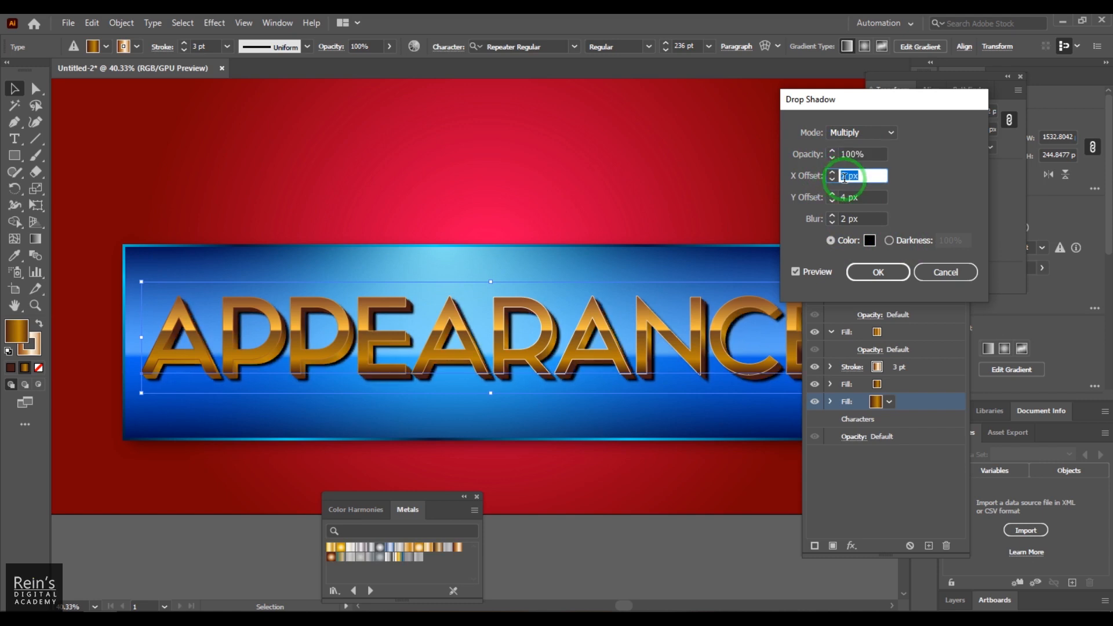
{"action": "left_click", "coordinate": [843, 197]}
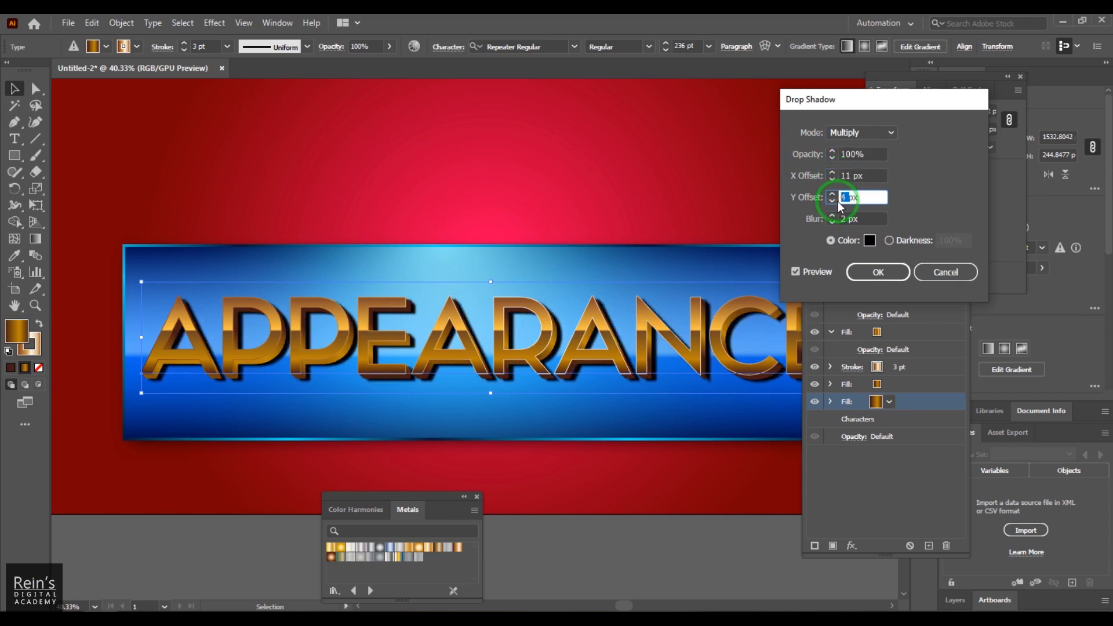
{"action": "key", "text": "Up"}
{"action": "key", "text": "Up"}
{"action": "key", "text": "Up"}
{"action": "key", "text": "Up"}
{"action": "key", "text": "Up"}
{"action": "key", "text": "Up"}
{"action": "key", "text": "Up"}
{"action": "key", "text": "Up"}
{"action": "key", "text": "Up"}
{"action": "key", "text": "Up"}
{"action": "key", "text": "Up"}
{"action": "key", "text": "Up"}
{"action": "key", "text": "Up"}
{"action": "key", "text": "Up"}
{"action": "key", "text": "Up"}
{"action": "key", "text": "Up"}
{"action": "key", "text": "Up"}
{"action": "key", "text": "Up"}
{"action": "key", "text": "Up"}
{"action": "key", "text": "Up"}
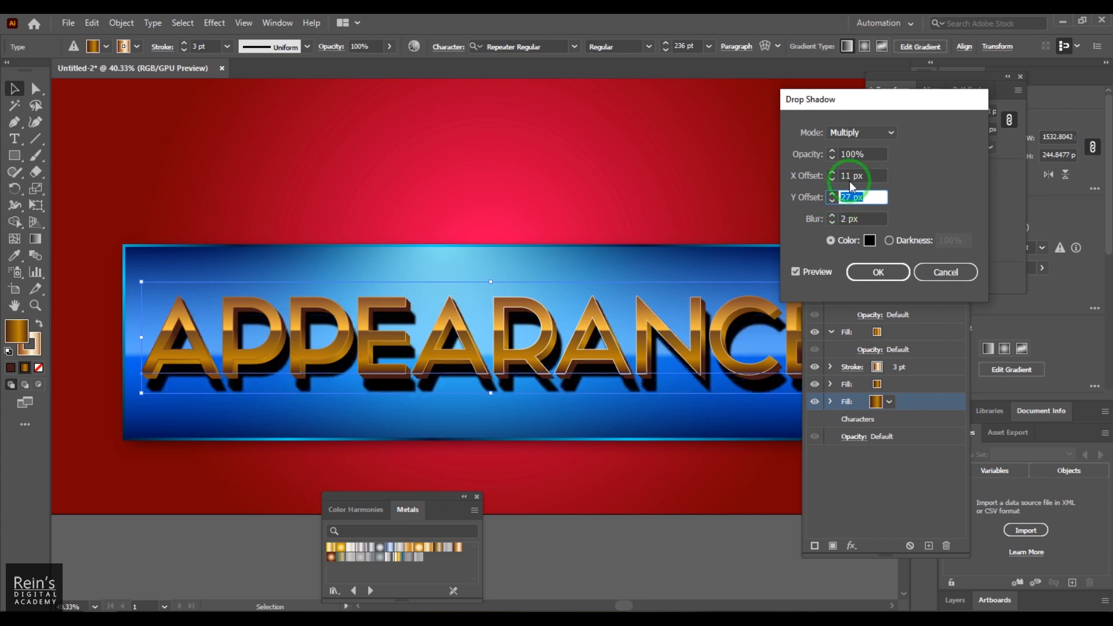
{"action": "double_click", "coordinate": [843, 176]}
{"action": "key", "text": "Up"}
{"action": "key", "text": "Up"}
{"action": "key", "text": "Up"}
{"action": "key", "text": "Up"}
{"action": "key", "text": "Up"}
{"action": "key", "text": "Up"}
{"action": "key", "text": "Up"}
{"action": "key", "text": "Up"}
{"action": "key", "text": "Up"}
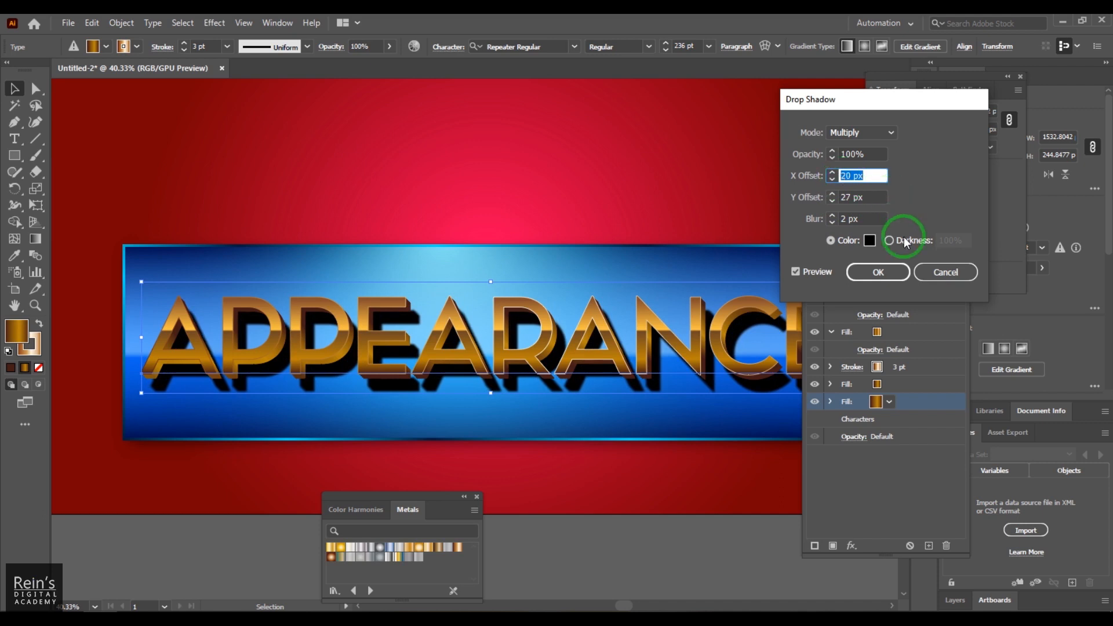
- Lower the drop shadow's opacity, trying 50% before setting it to 70%
{"action": "double_click", "coordinate": [875, 155]}
{"action": "key", "text": "shift+Down"}
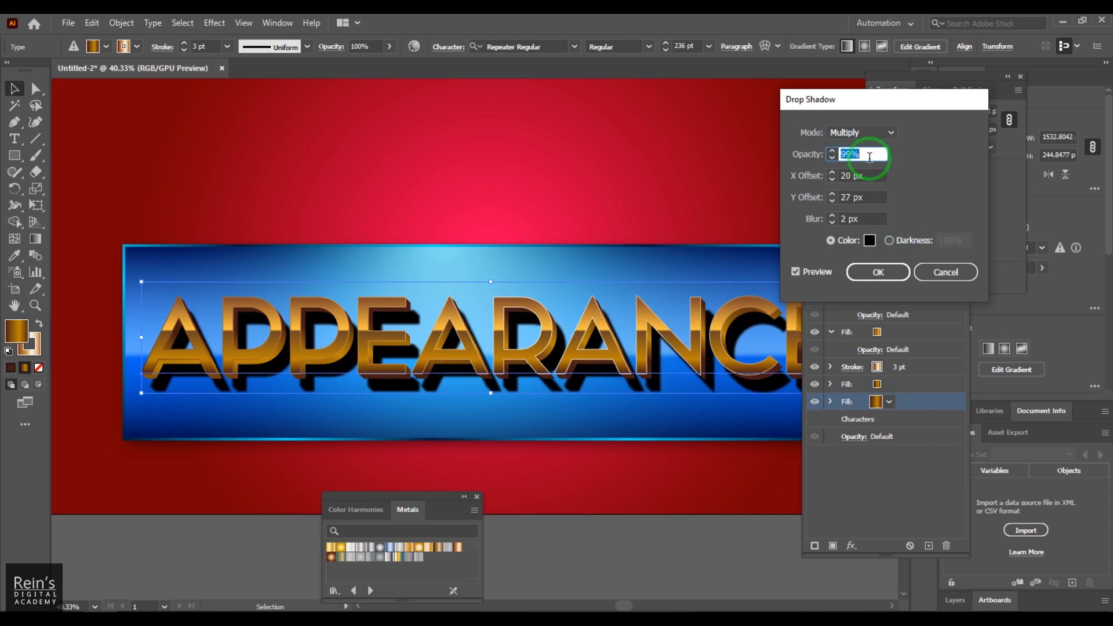
{"action": "left_click", "coordinate": [833, 157]}
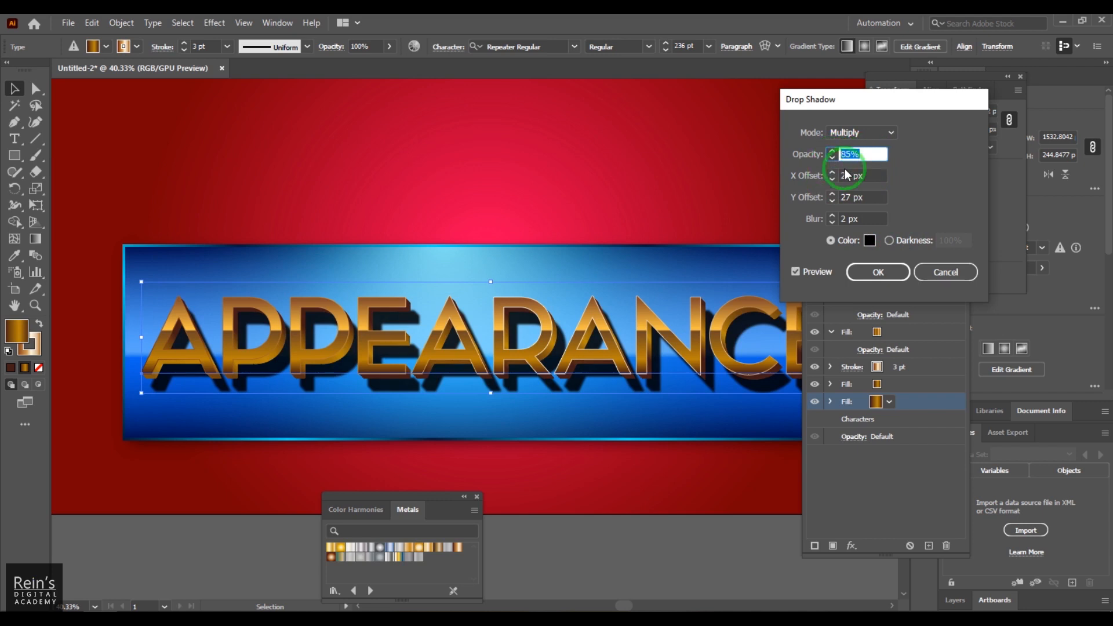
{"action": "type", "text": "50"}
{"action": "left_click", "coordinate": [860, 175]}
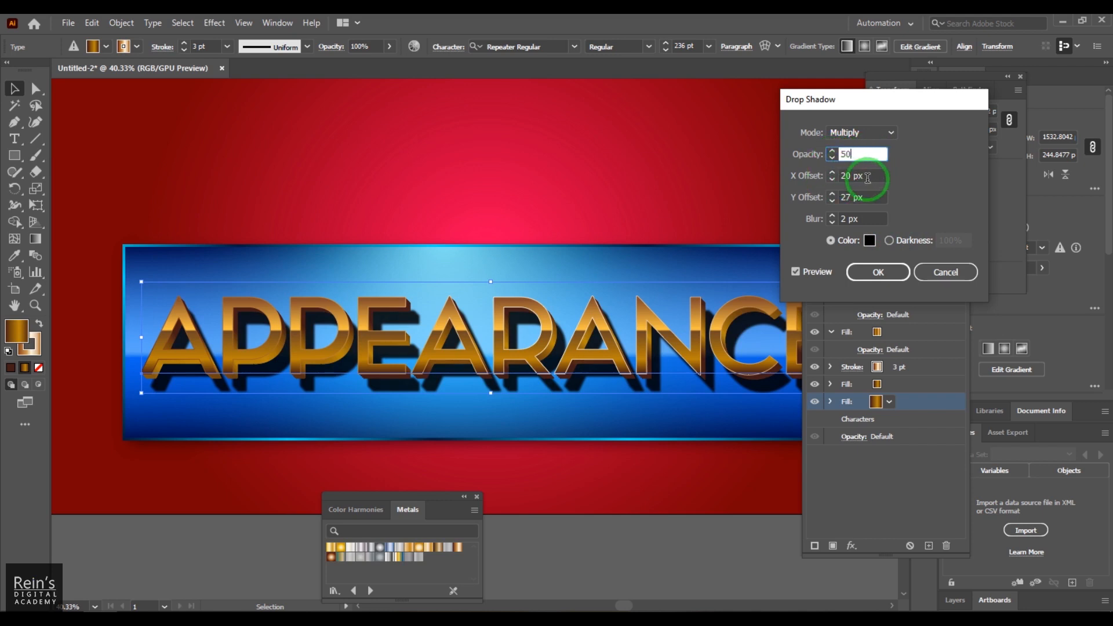
{"action": "left_click", "coordinate": [789, 167]}
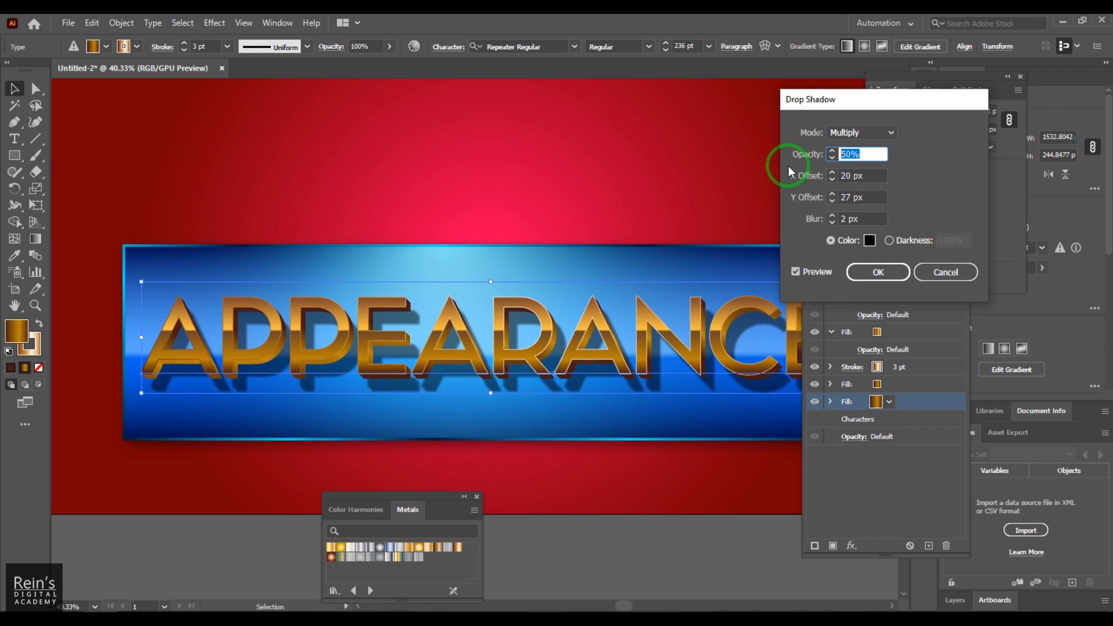
{"action": "type", "text": "70"}
{"action": "left_click", "coordinate": [878, 174]}
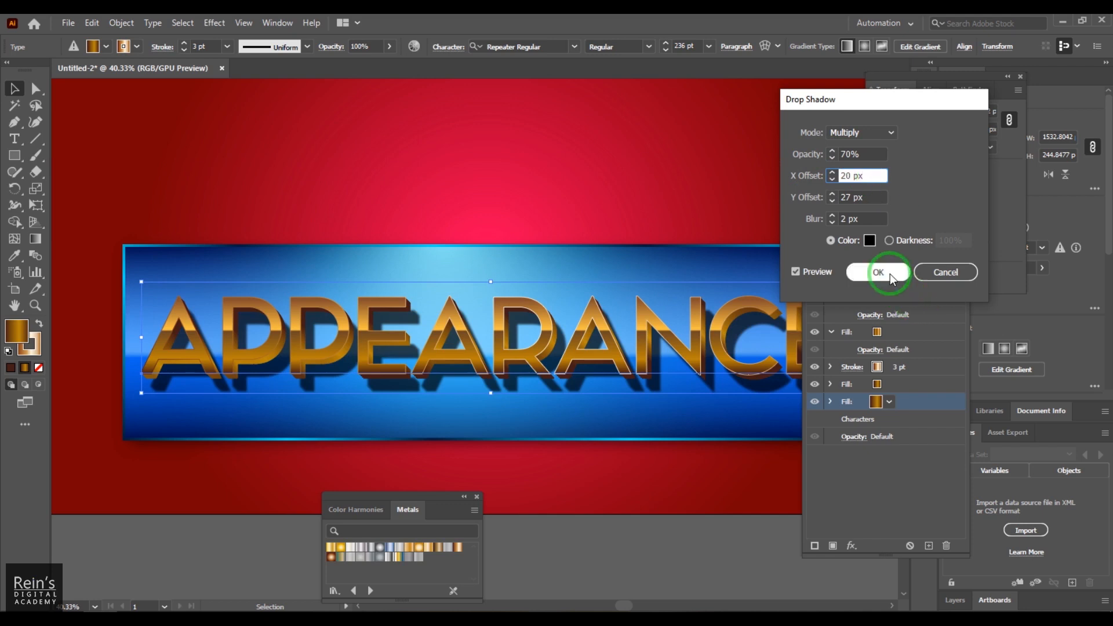
- Set the drop shadow's X offset to 16 px and its Y offset to 20 px, then close the appearance settings
{"action": "double_click", "coordinate": [846, 176]}
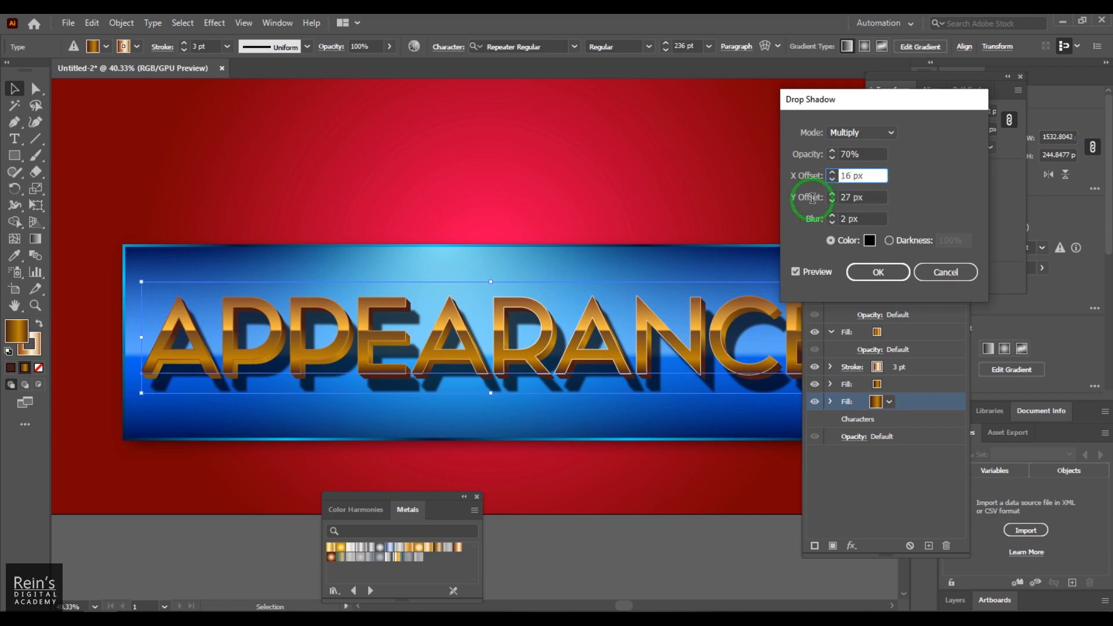
{"action": "left_click", "coordinate": [813, 198]}
{"action": "type", "text": "20"}
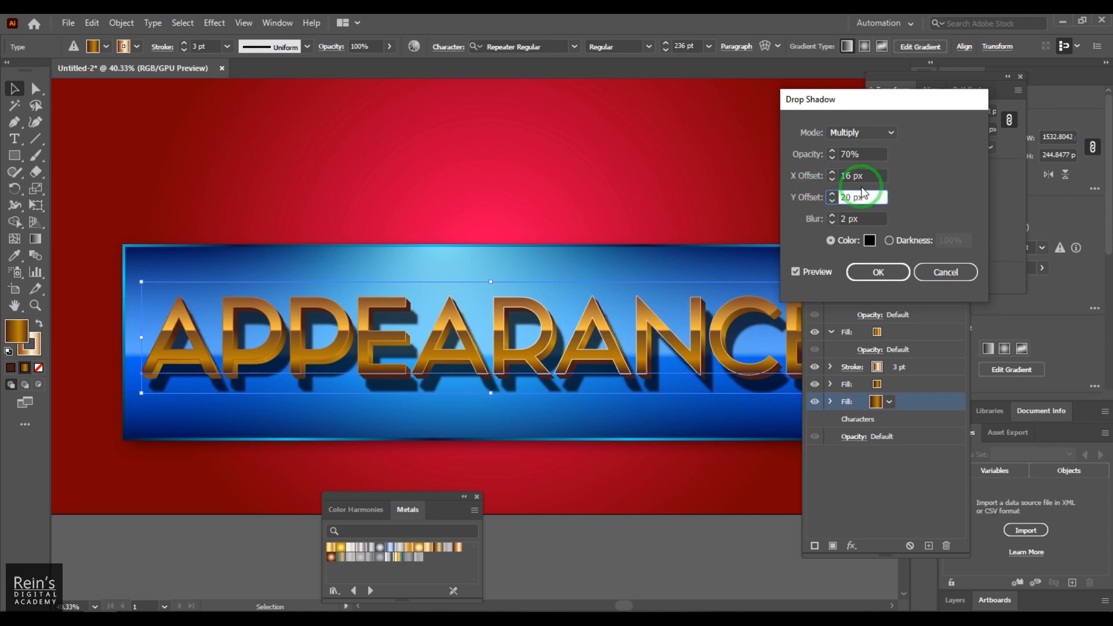
{"action": "left_click", "coordinate": [867, 175]}
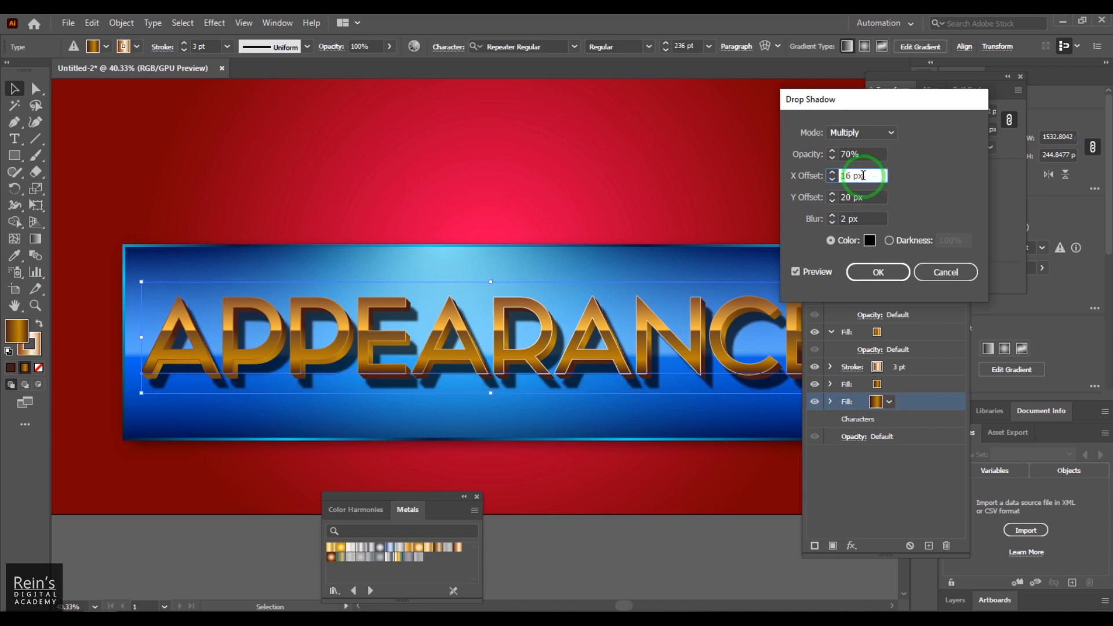
{"action": "left_click", "coordinate": [861, 273]}
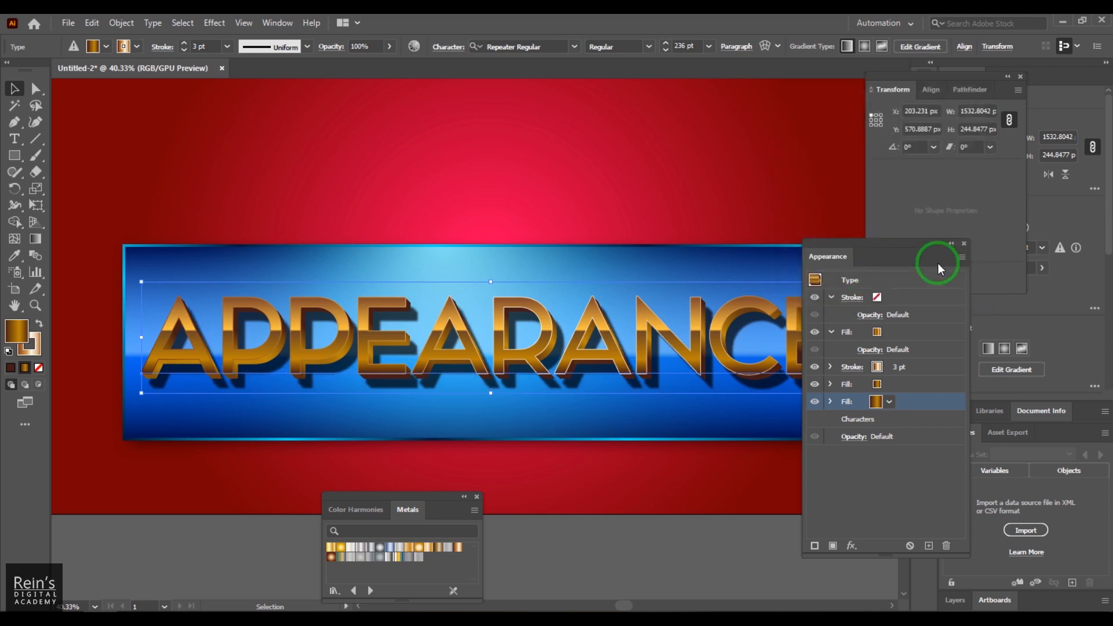
{"action": "left_click", "coordinate": [965, 245]}
{"action": "left_click", "coordinate": [792, 553]}
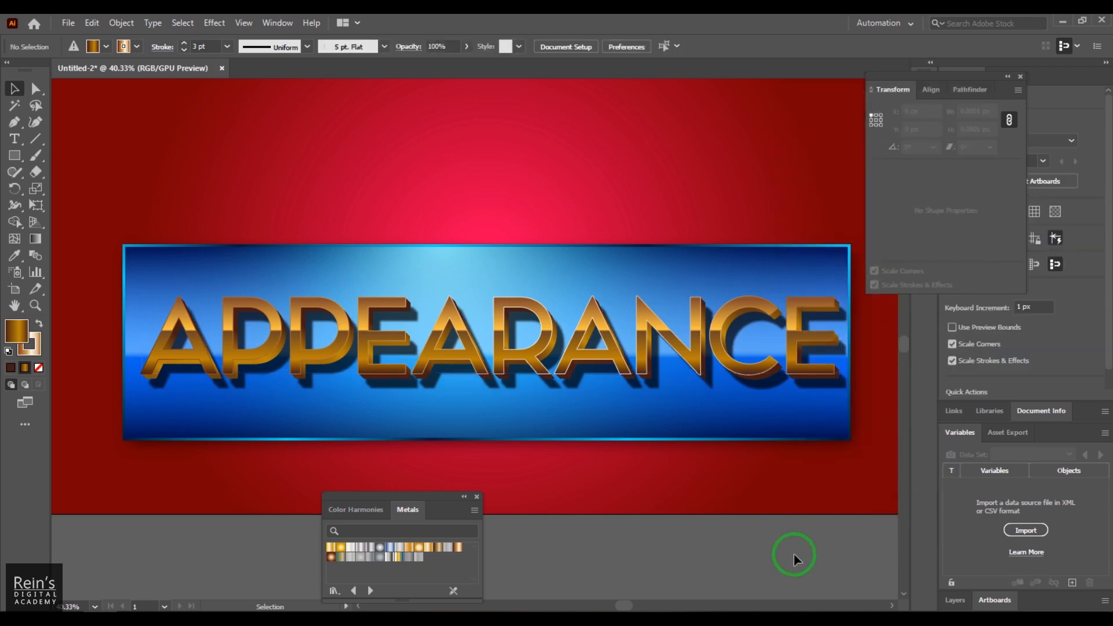
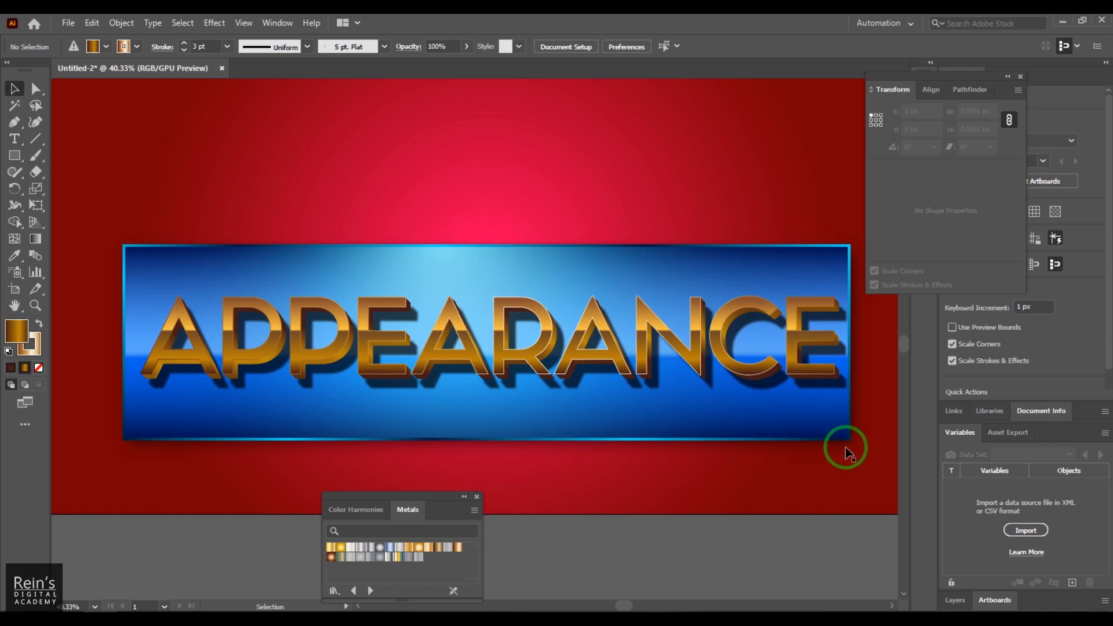
- Save the golden APPEARANCE text's look as a new graphic style
{"action": "left_click", "coordinate": [535, 372]}
{"action": "left_click", "coordinate": [276, 23]}
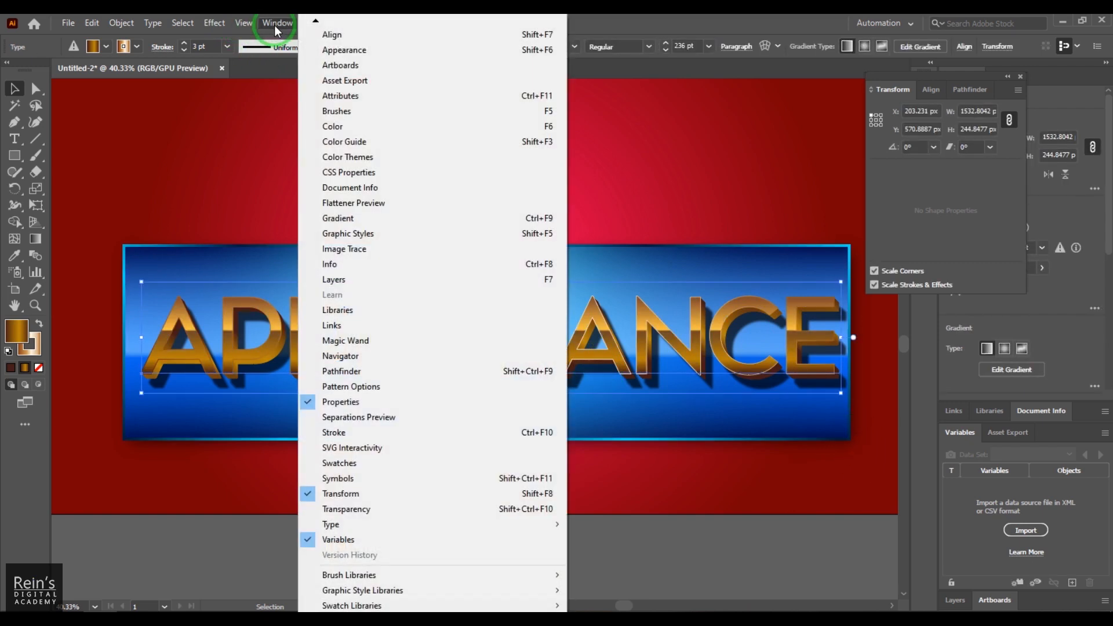
{"action": "left_click", "coordinate": [385, 234]}
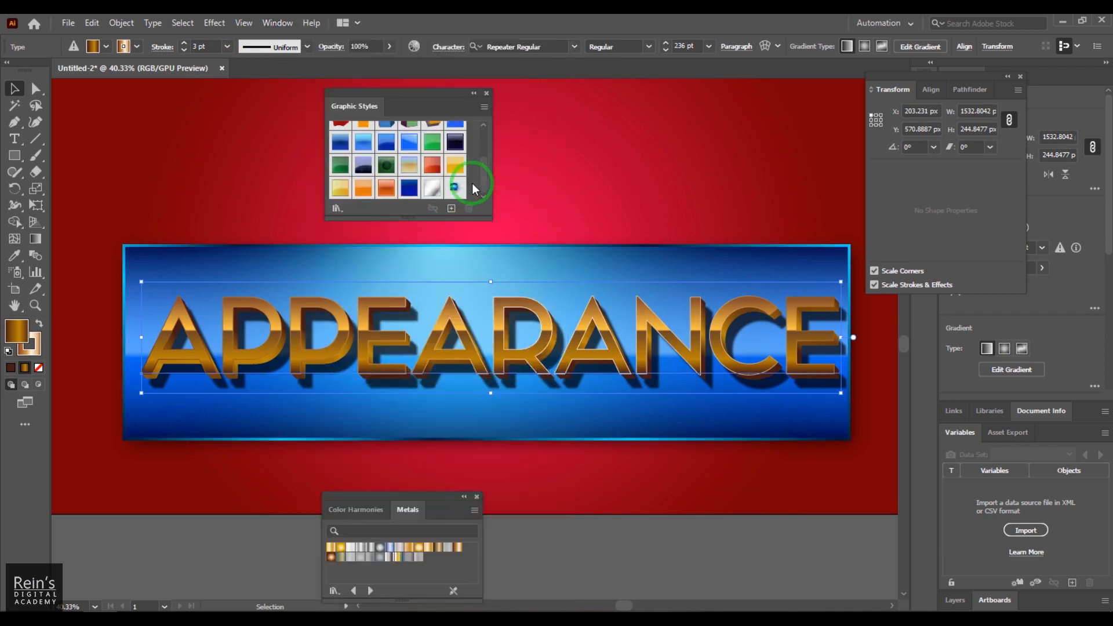
{"action": "left_click", "coordinate": [452, 209]}
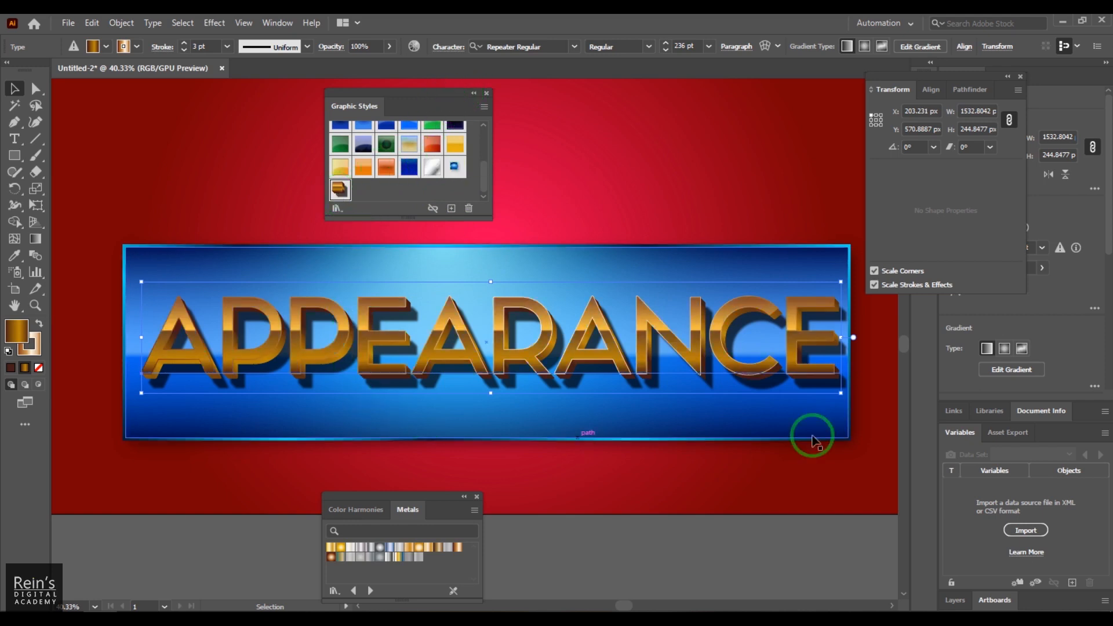
- Add the text ILLUSTRATOR at 236 pt in the red area above the blue rectangle and nudge it down
{"action": "left_click_drag", "start_coordinate": [741, 181], "coordinate": [733, 288]}
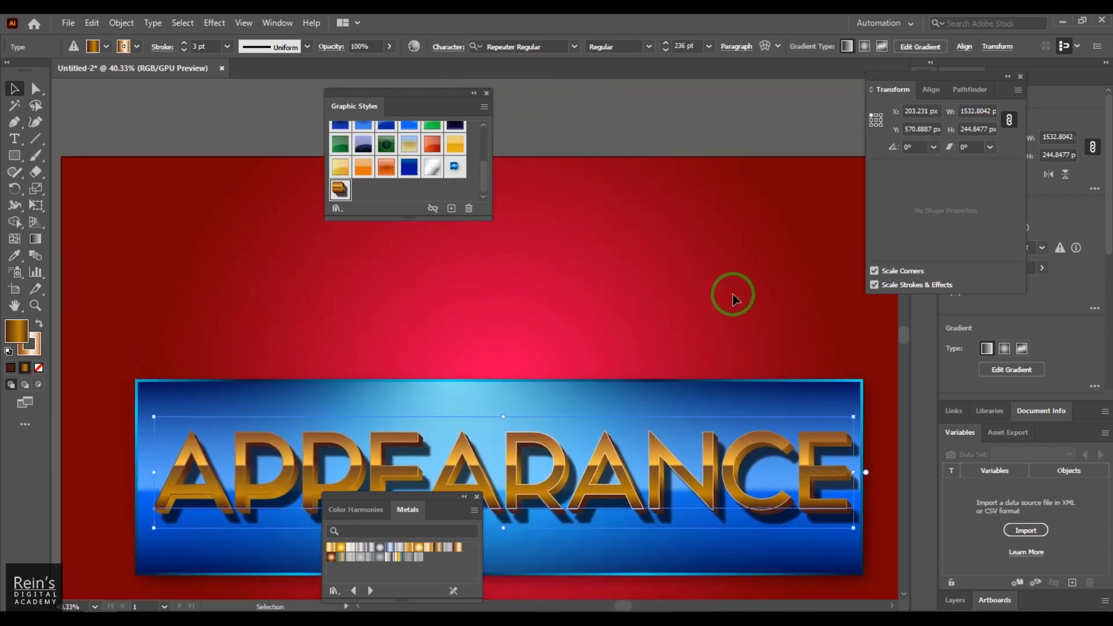
{"action": "left_click", "coordinate": [21, 141]}
{"action": "left_click", "coordinate": [169, 262]}
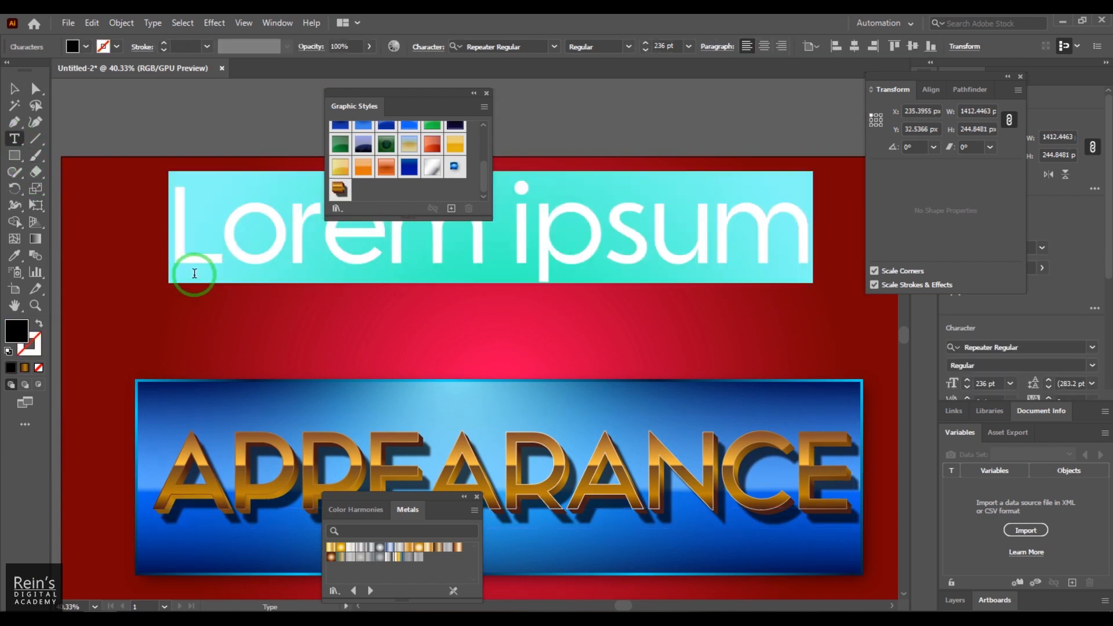
{"action": "type", "text": "ILL"}
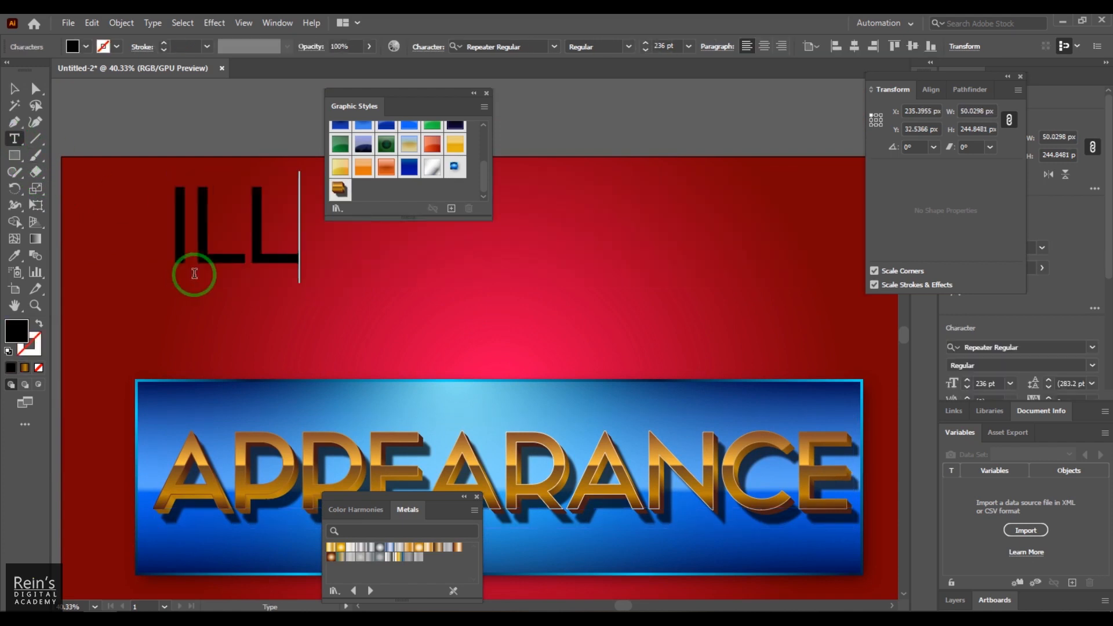
{"action": "type", "text": "USTR"}
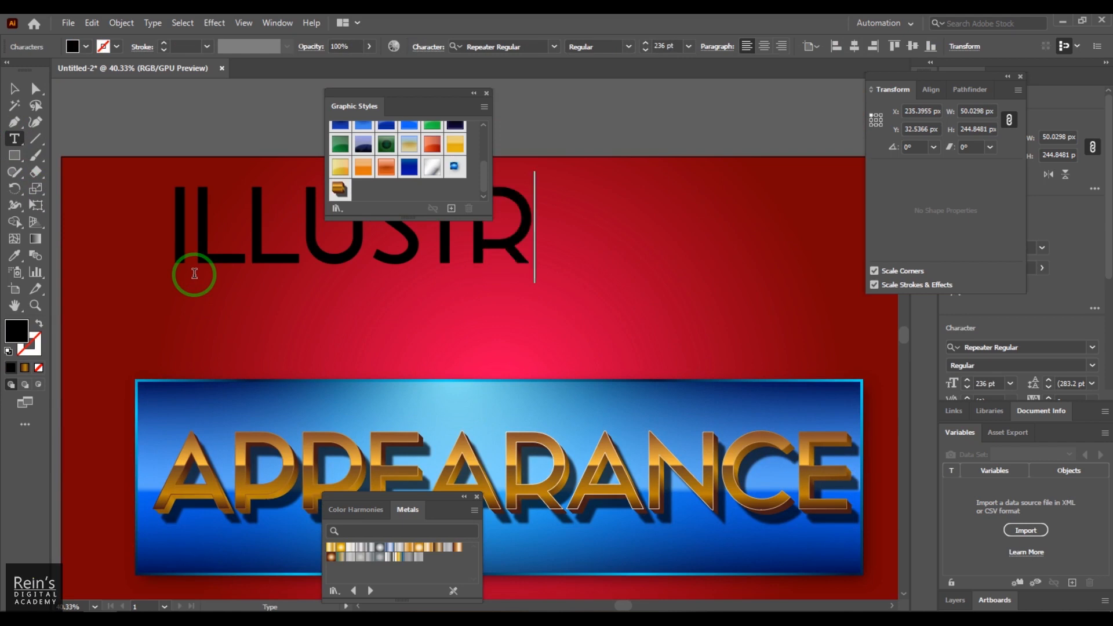
{"action": "type", "text": "ATOR"}
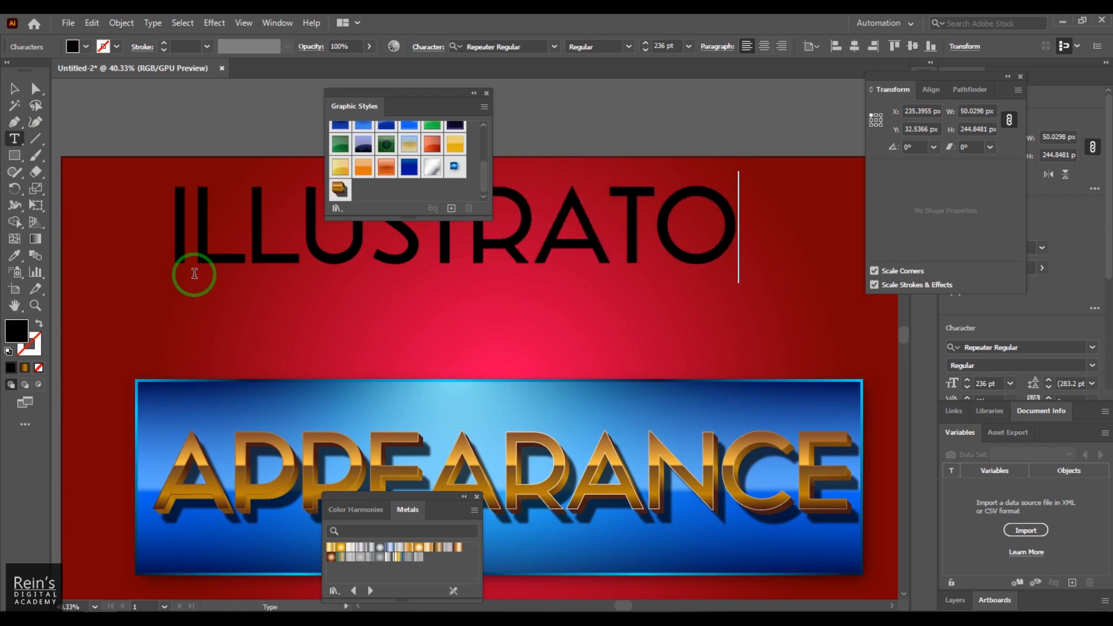
{"action": "left_click", "coordinate": [15, 88]}
{"action": "left_click_drag", "start_coordinate": [412, 264], "coordinate": [404, 307]}
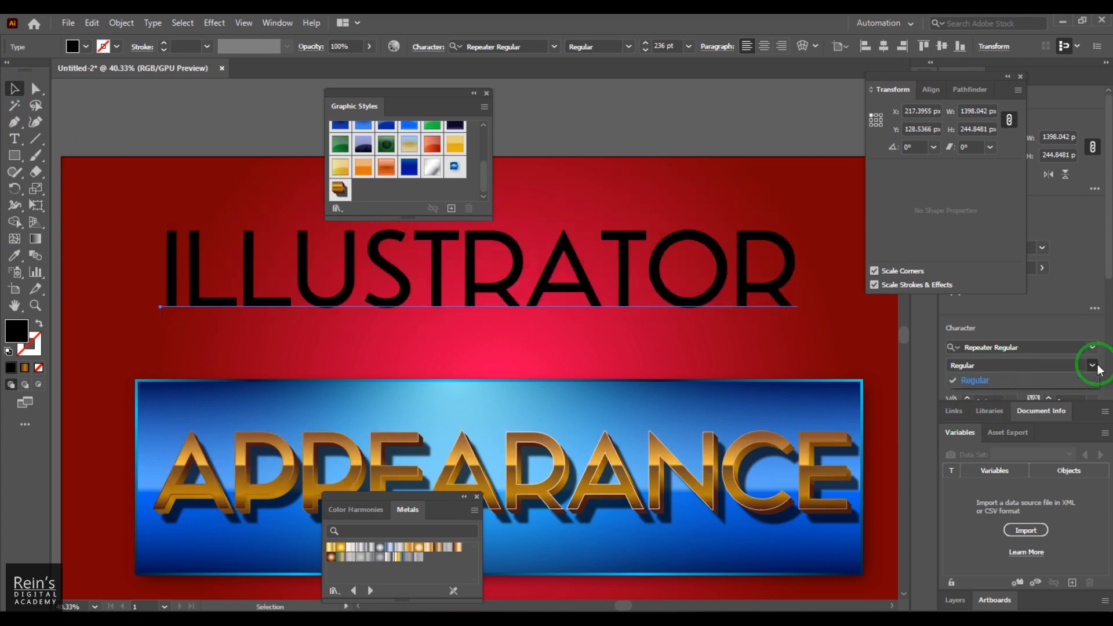
- Change the ILLUSTRATOR text's font to Open Sans Bold
{"action": "left_click", "coordinate": [1042, 347]}
{"action": "key", "text": "Down"}
{"action": "key", "text": "Up"}
{"action": "key", "text": "Up"}
{"action": "key", "text": "Up"}
{"action": "key", "text": "Up"}
{"action": "key", "text": "Up"}
{"action": "key", "text": "Up"}
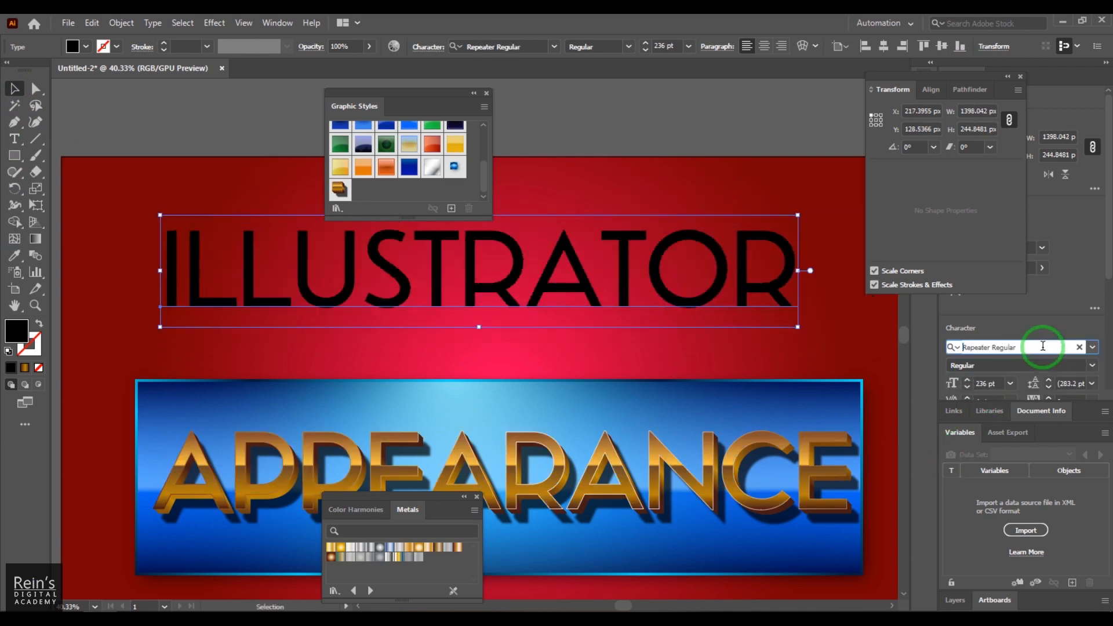
{"action": "key", "text": "Up"}
{"action": "key", "text": "Up"}
{"action": "key", "text": "Up"}
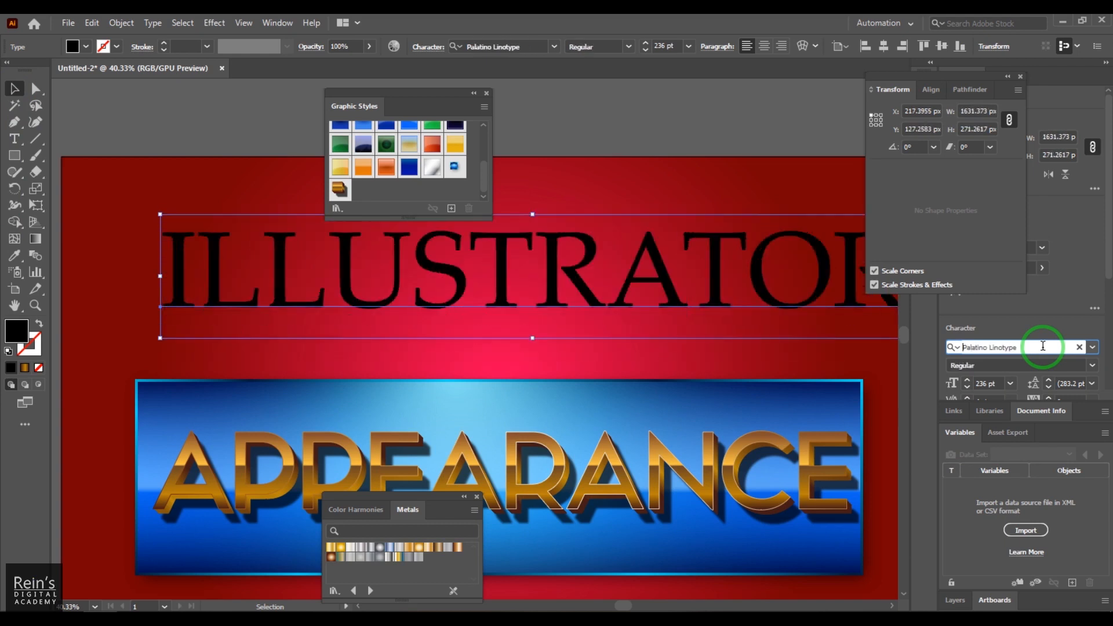
{"action": "left_click", "coordinate": [1092, 365]}
{"action": "left_click", "coordinate": [969, 472]}
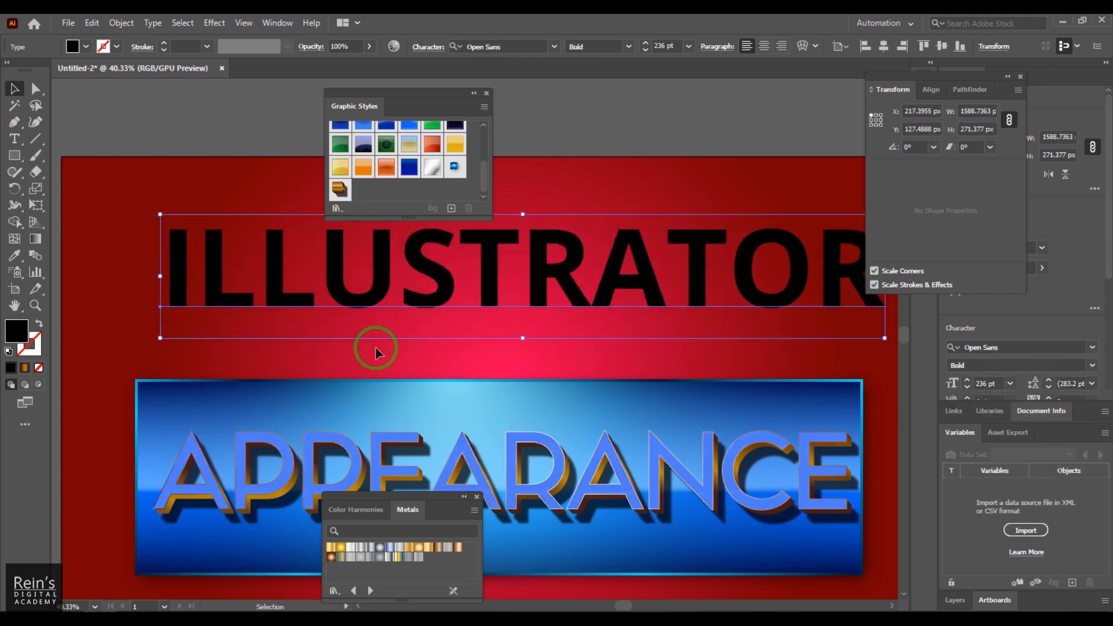
{"action": "left_click", "coordinate": [413, 318]}
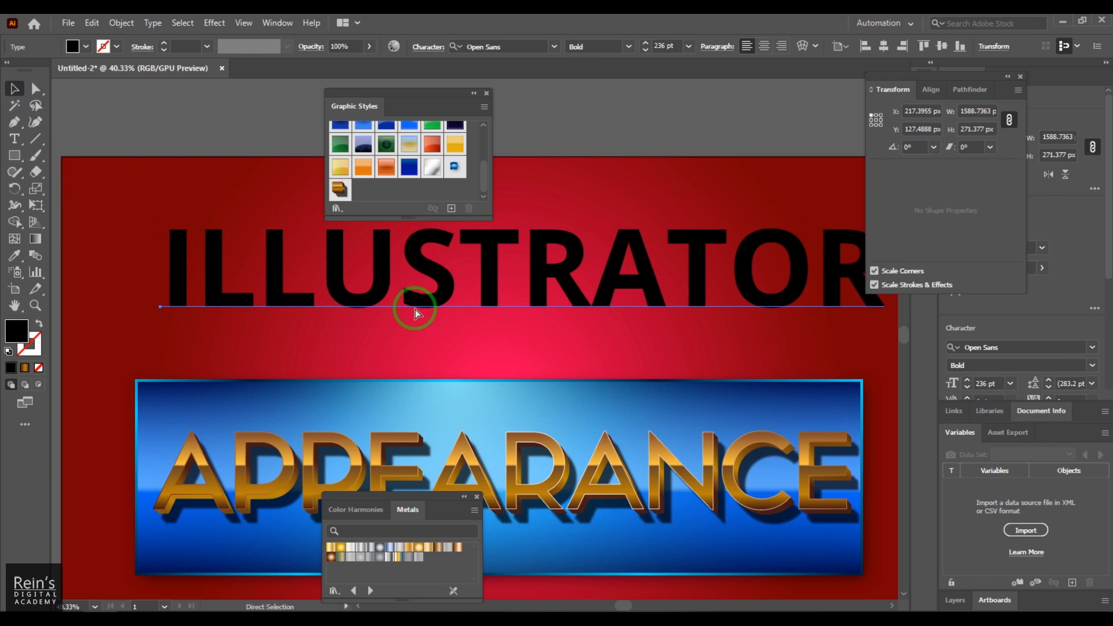
- Try the saved glossy blue style and the golden text style on the ILLUSTRATOR text
{"action": "key", "text": "ctrl+equal"}
{"action": "key", "text": "ctrl+equal"}
{"action": "key", "text": "ctrl+minus"}
{"action": "key", "text": "ctrl+minus"}
{"action": "key", "text": "ctrl+minus"}
{"action": "key", "text": "ctrl+equal"}
{"action": "left_click", "coordinate": [415, 313]}
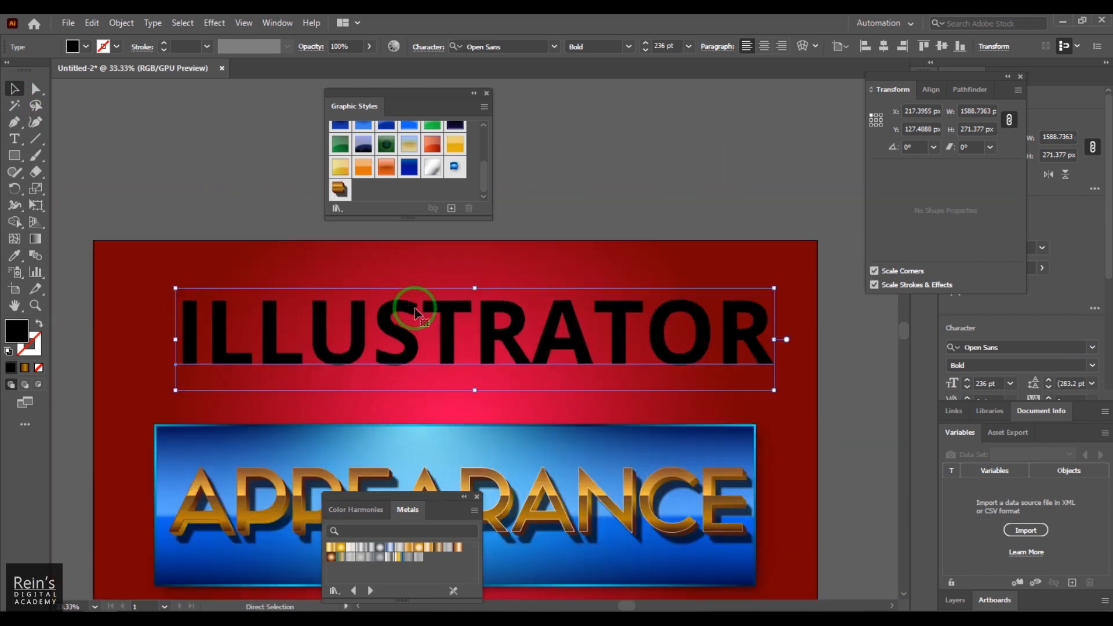
{"action": "left_click", "coordinate": [477, 497]}
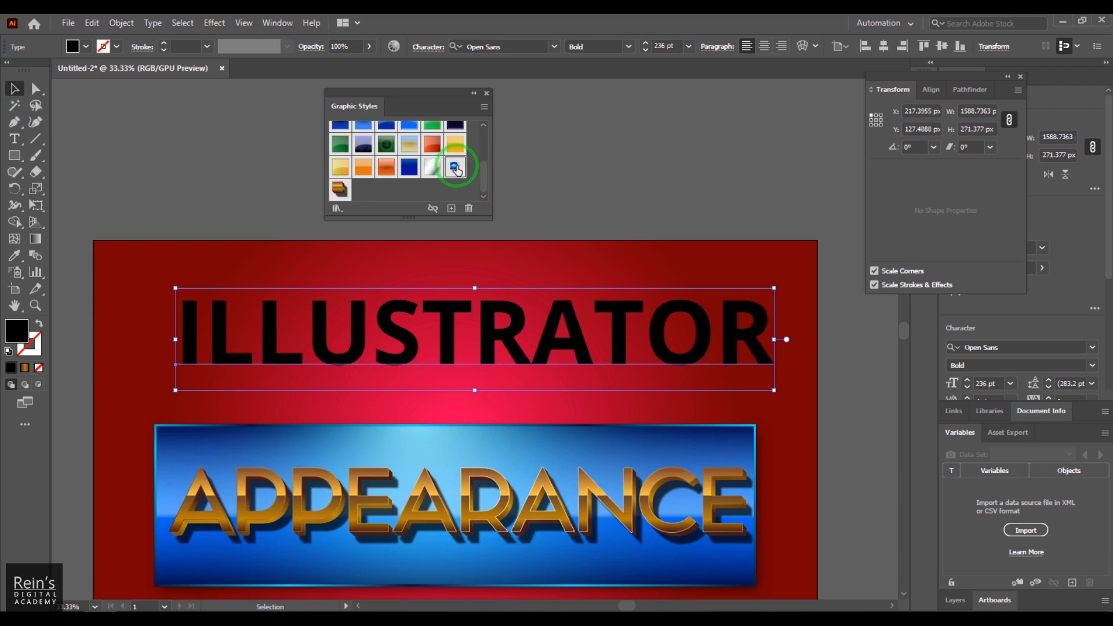
{"action": "left_click", "coordinate": [460, 174]}
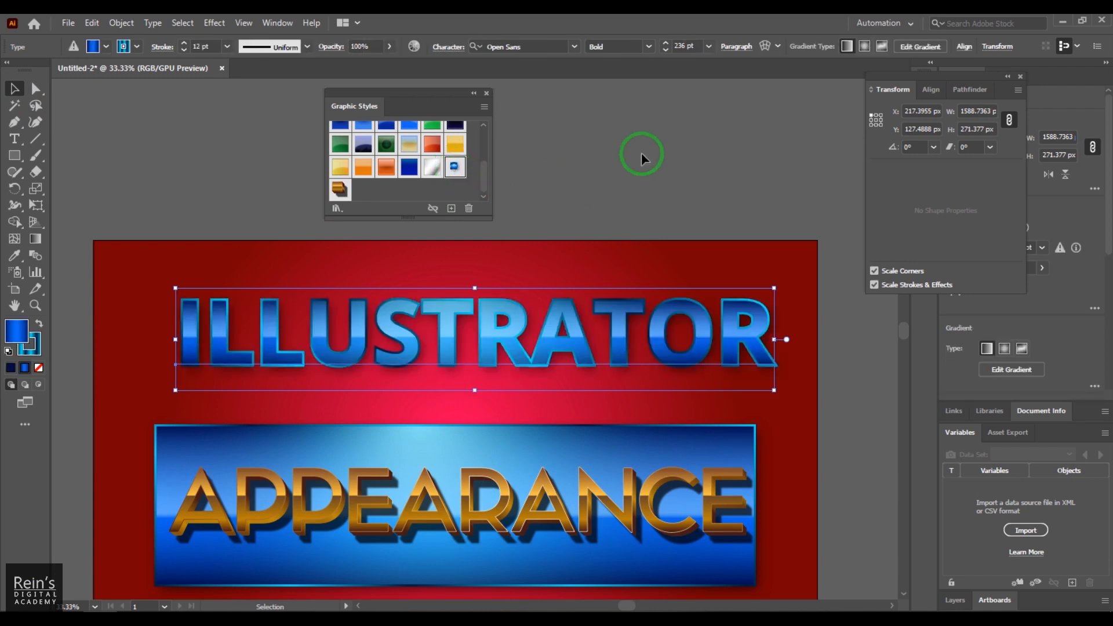
{"action": "left_click", "coordinate": [340, 190]}
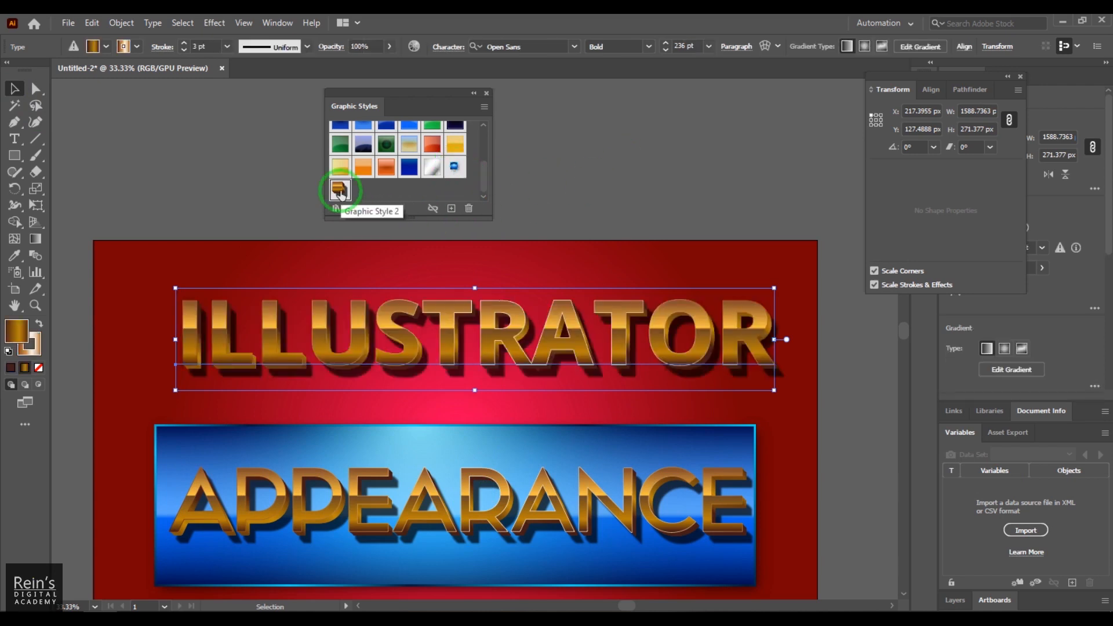
- Apply the saved glossy blue graphic style to the ILLUSTRATOR text
{"action": "left_click", "coordinate": [656, 159]}
{"action": "left_click_drag", "start_coordinate": [656, 170], "coordinate": [691, 109]}
{"action": "key", "text": "ctrl+minus"}
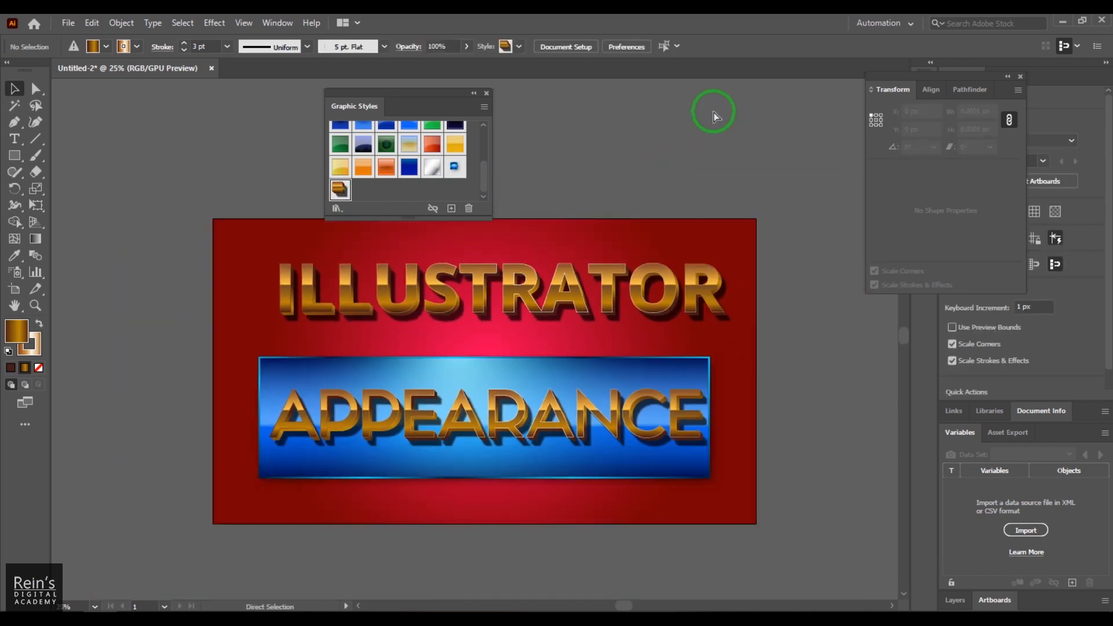
{"action": "left_click", "coordinate": [484, 289]}
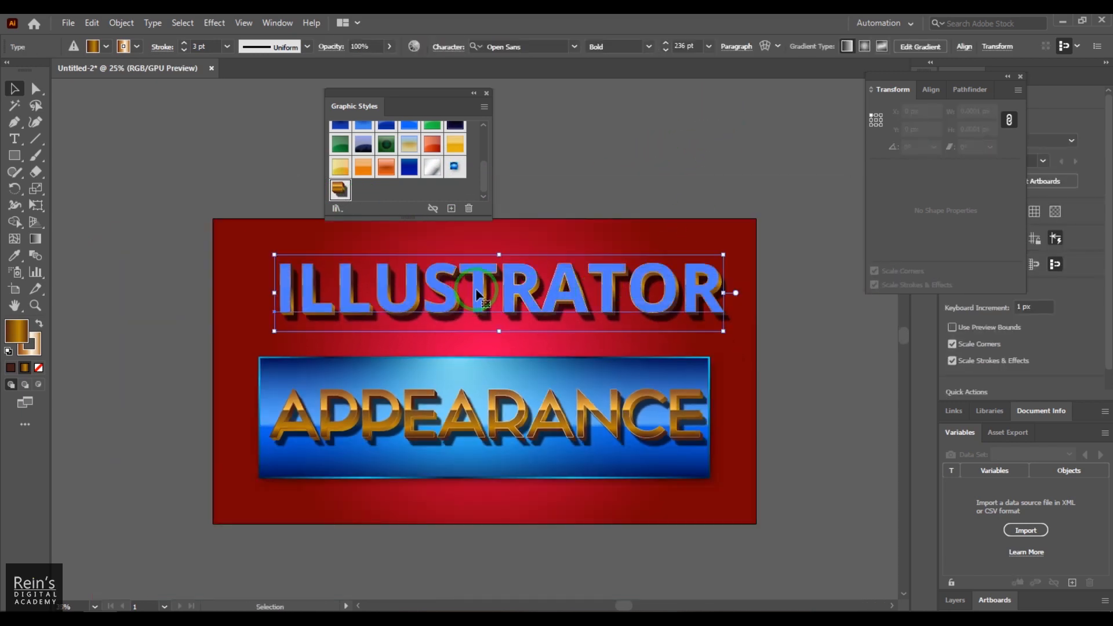
{"action": "left_click", "coordinate": [454, 168]}
{"action": "left_click", "coordinate": [658, 124]}
{"action": "left_click", "coordinate": [513, 409]}
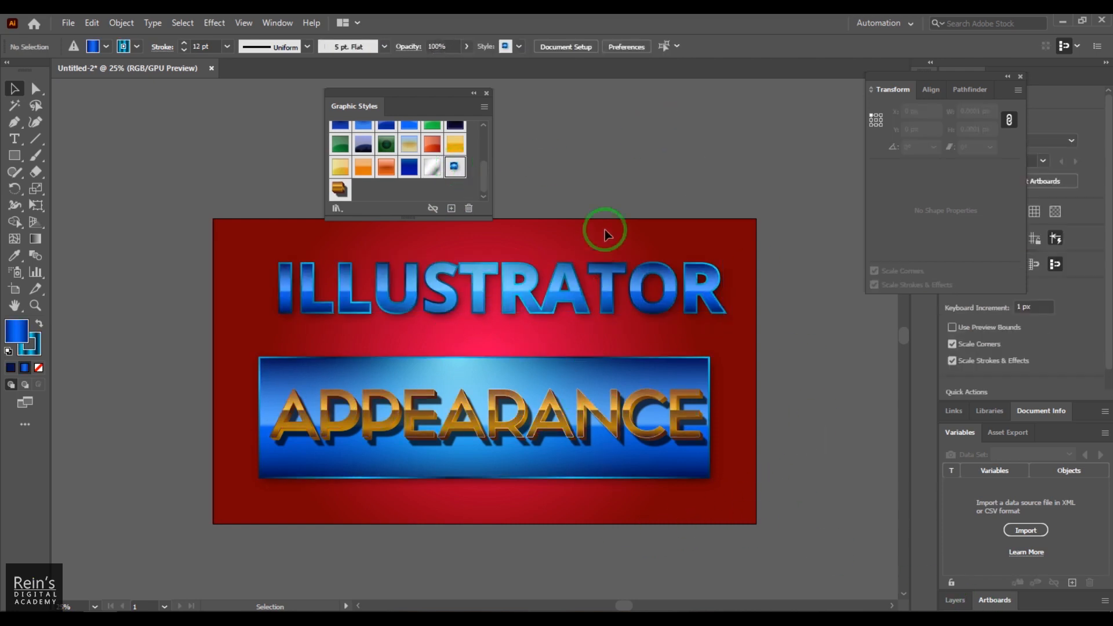
- Center the ILLUSTRATOR text horizontally and align its center with the blue rectangle below
{"action": "left_click", "coordinate": [487, 314]}
{"action": "left_click", "coordinate": [523, 381], "text": "shift"}
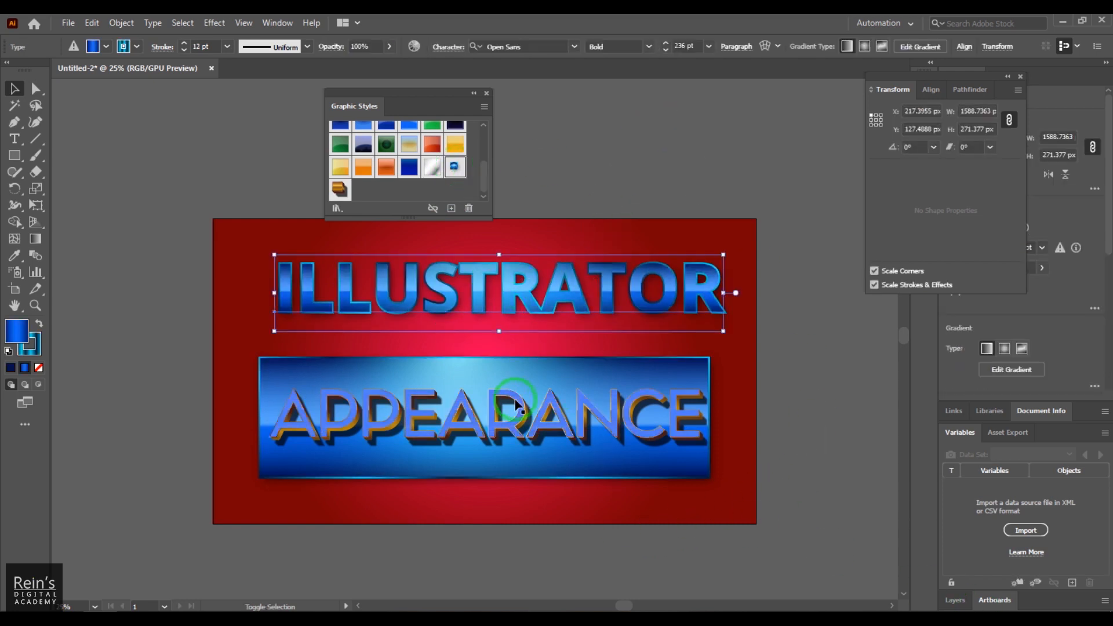
{"action": "left_click", "coordinate": [278, 23]}
{"action": "left_click", "coordinate": [461, 36]}
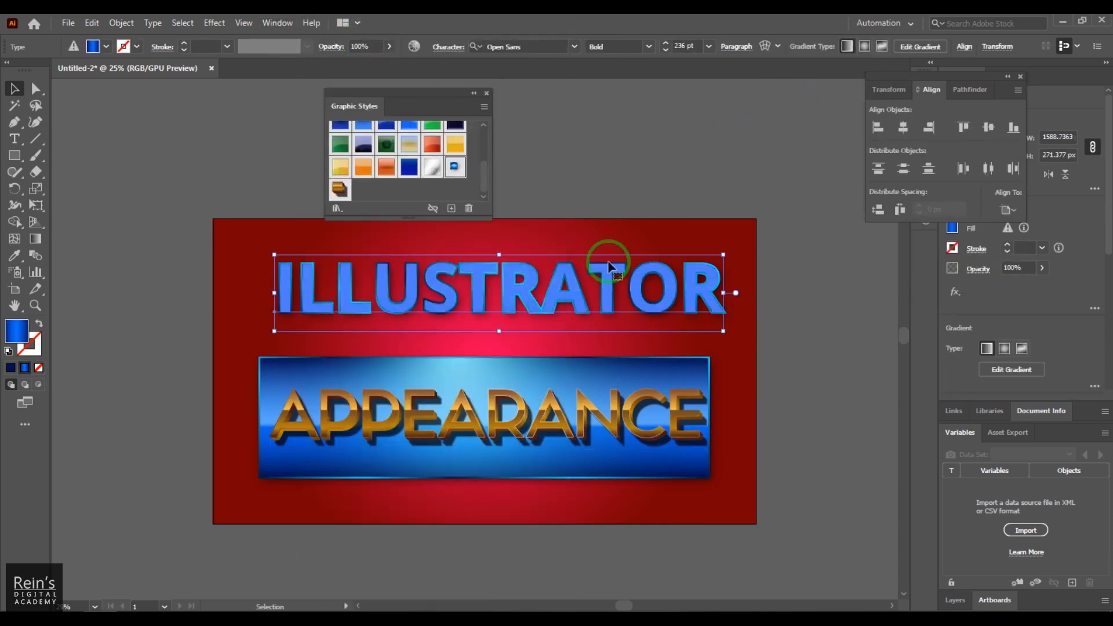
{"action": "left_click", "coordinate": [903, 127]}
{"action": "left_click", "coordinate": [571, 385], "text": "shift"}
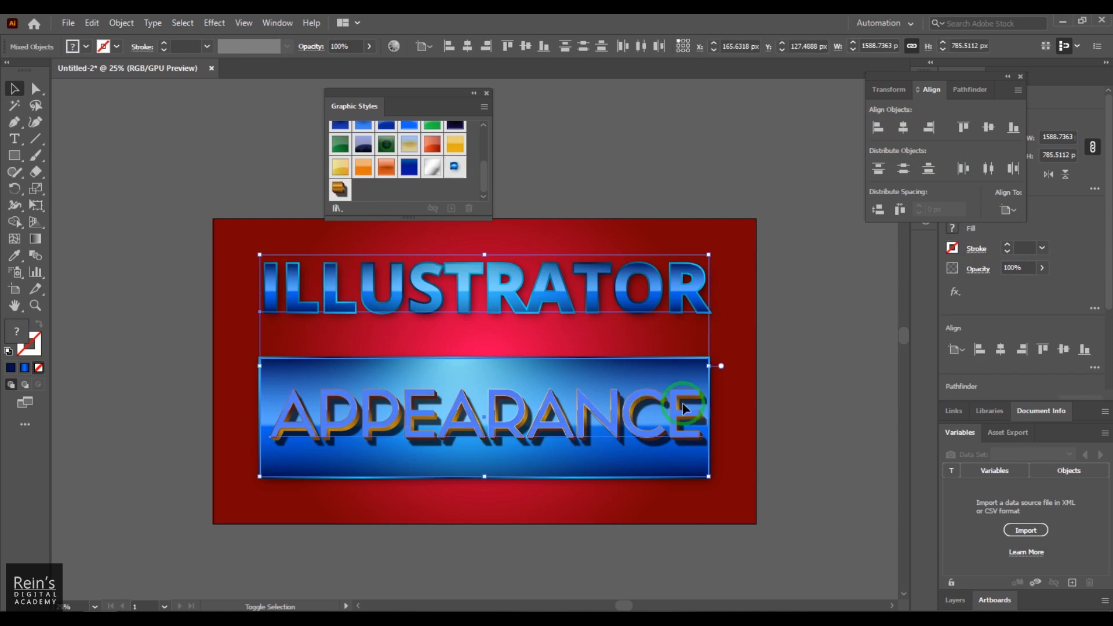
{"action": "left_click", "coordinate": [903, 129]}
{"action": "left_click", "coordinate": [819, 398]}
{"action": "key", "text": "ctrl+plus"}
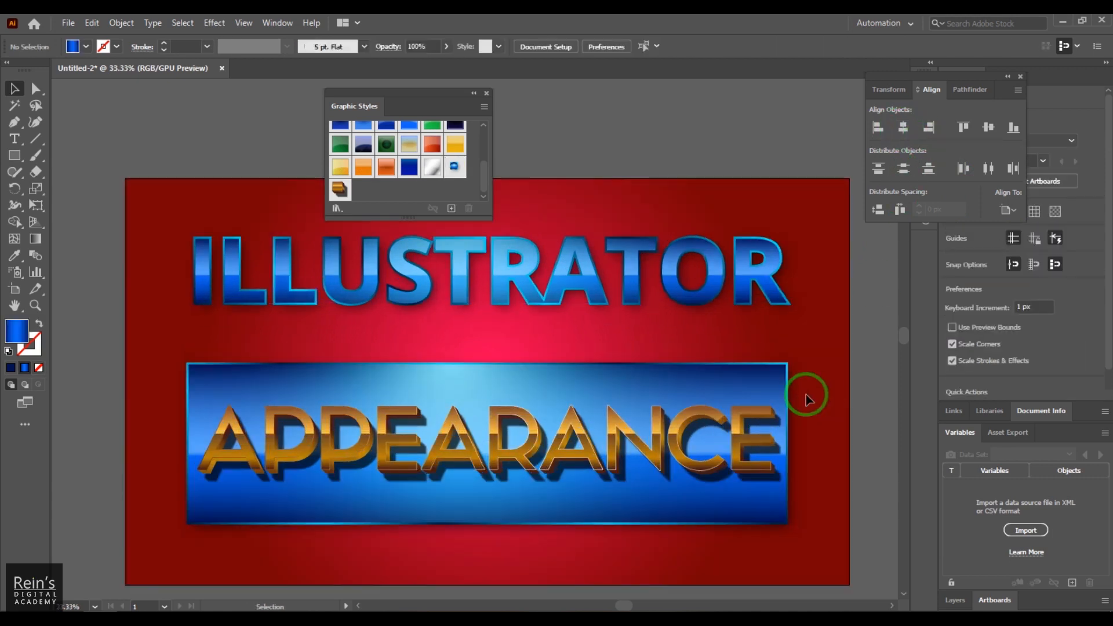